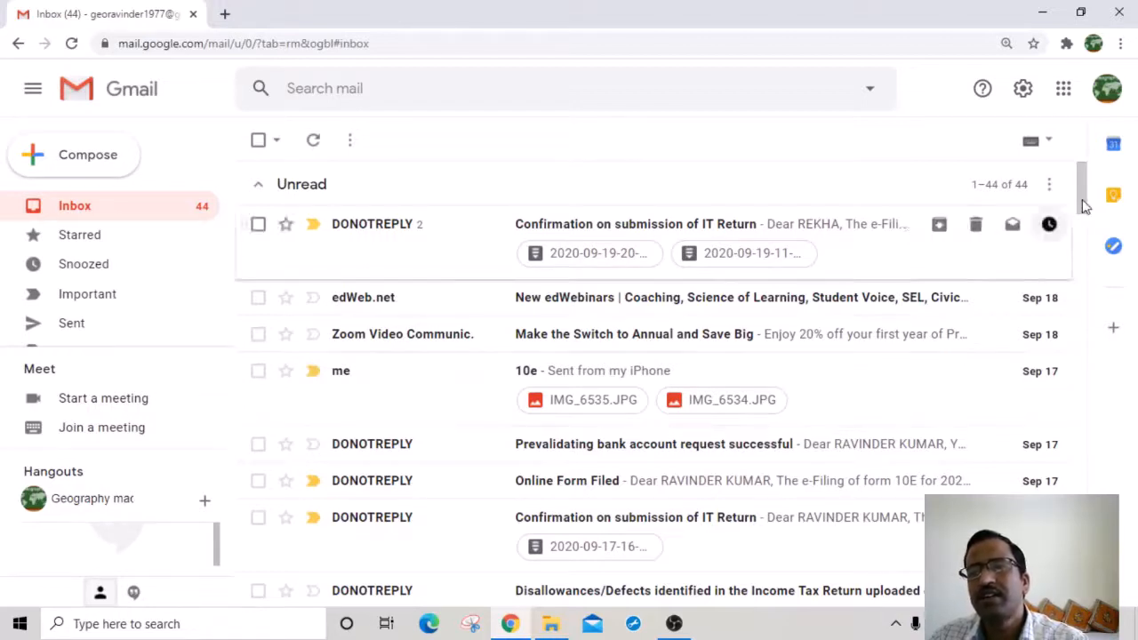
Step: Launch Google Drive from Gmail's Google apps grid so My Drive opens in a new tab
{"action": "left_click", "coordinate": [1065, 98]}
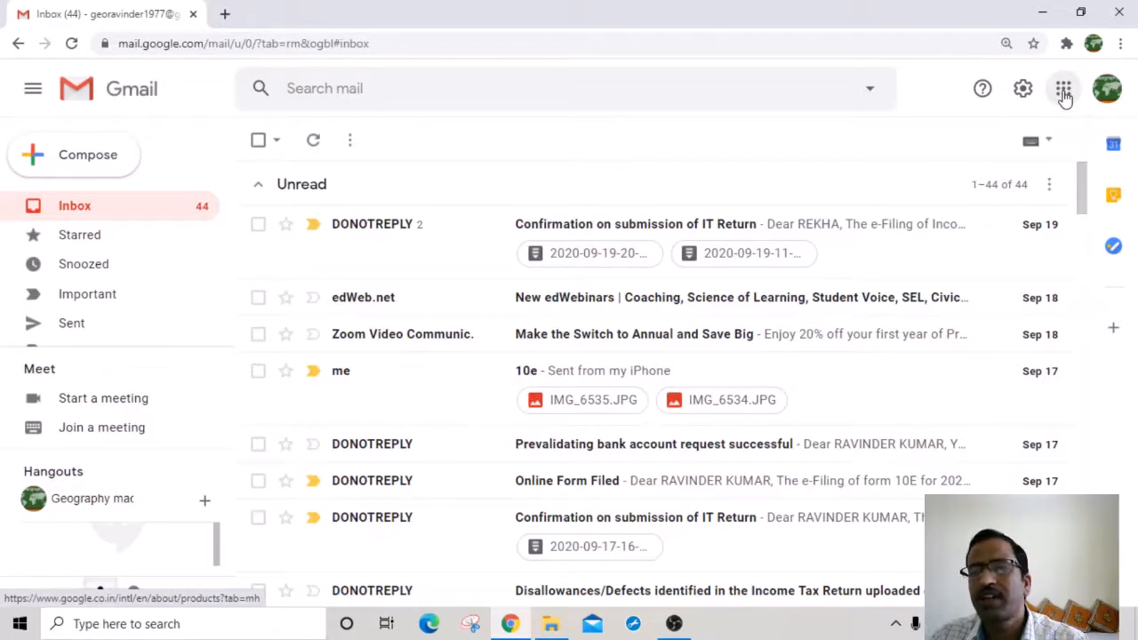
{"action": "left_click_drag", "start_coordinate": [897, 425], "coordinate": [1136, 220]}
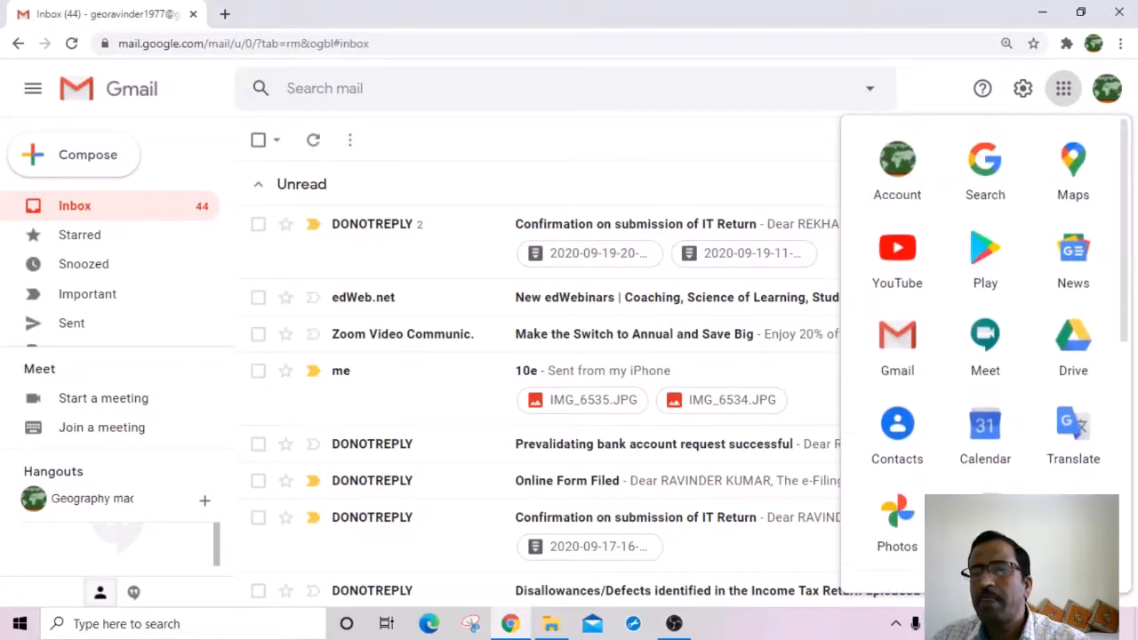
{"action": "left_click", "coordinate": [1073, 347]}
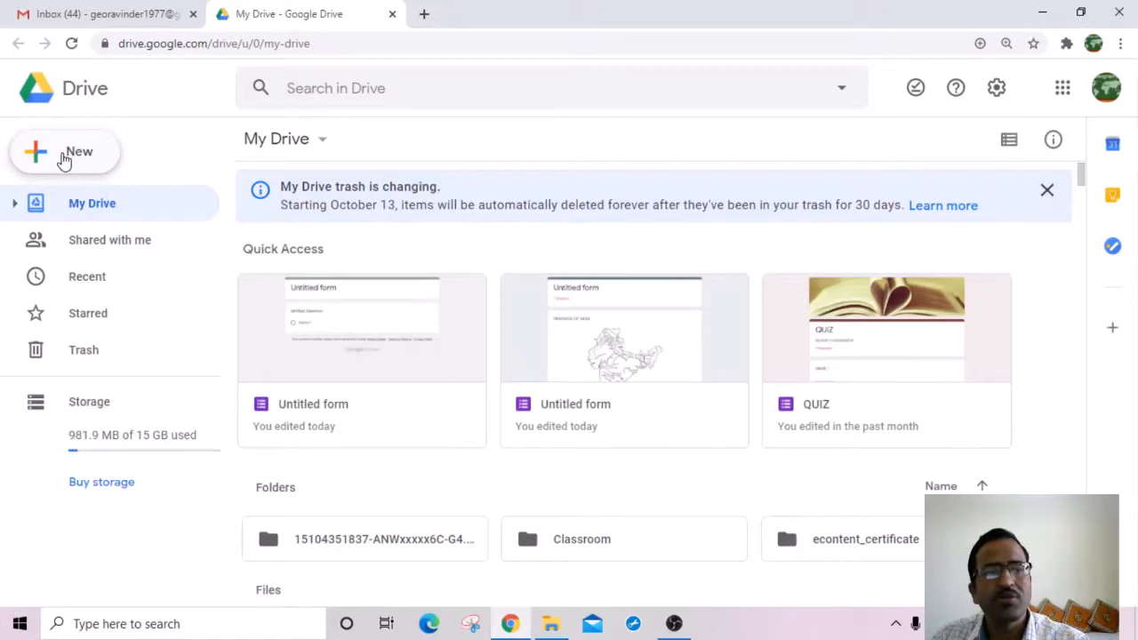
Step: Create a Blank form via My Drive's Google Forms menu, opening 'Untitled form' in a new tab
{"action": "left_click", "coordinate": [64, 158]}
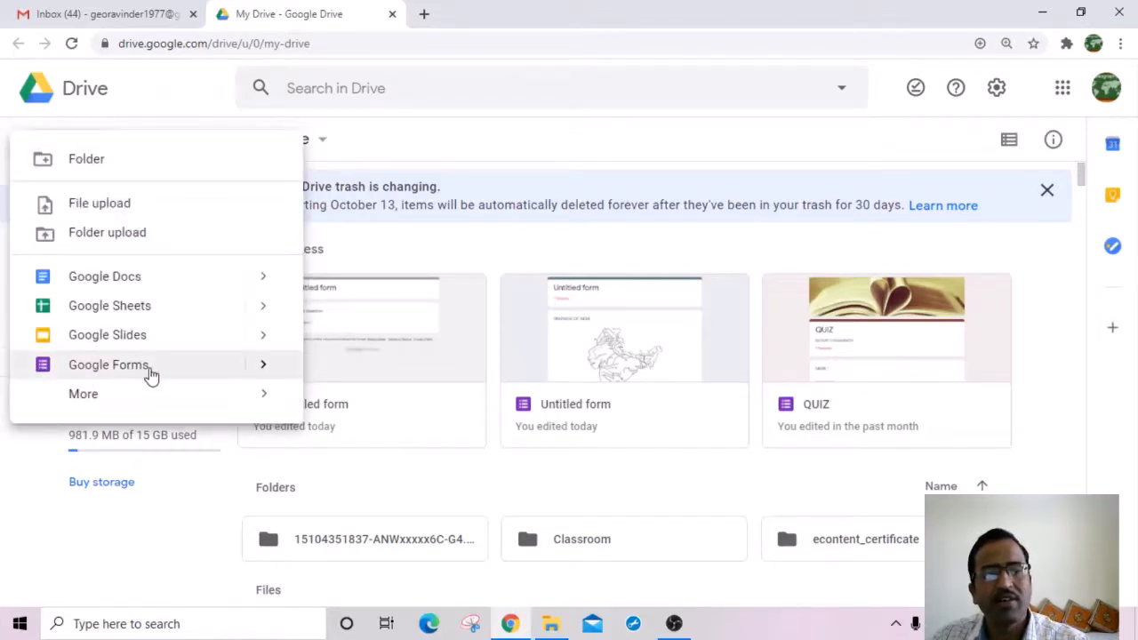
{"action": "mouse_move", "coordinate": [263, 366]}
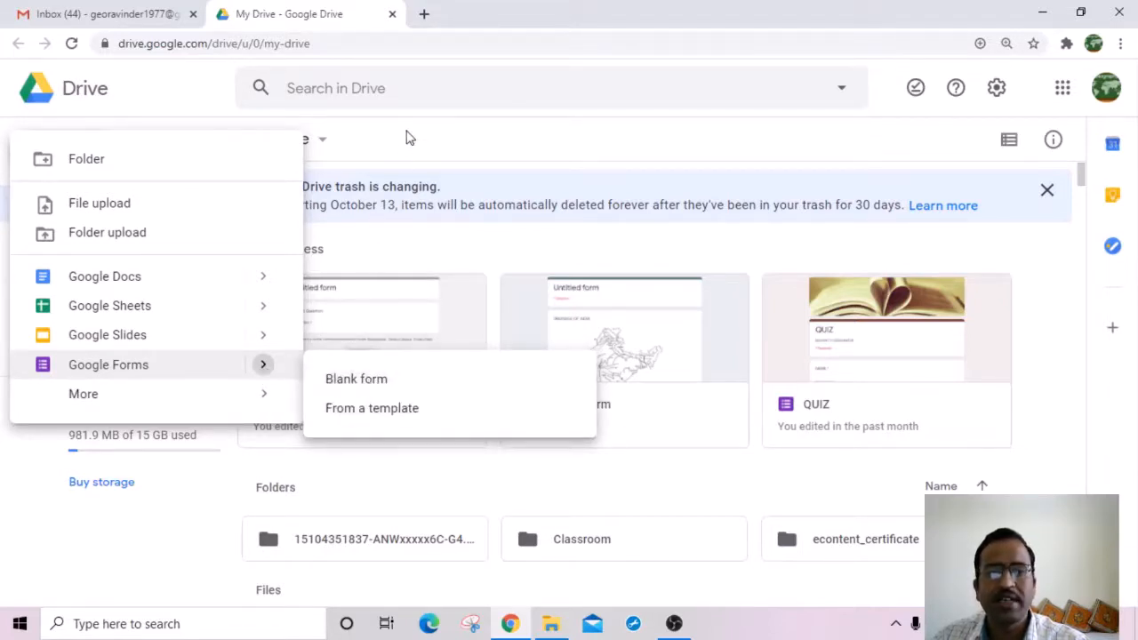
{"action": "left_click", "coordinate": [398, 157]}
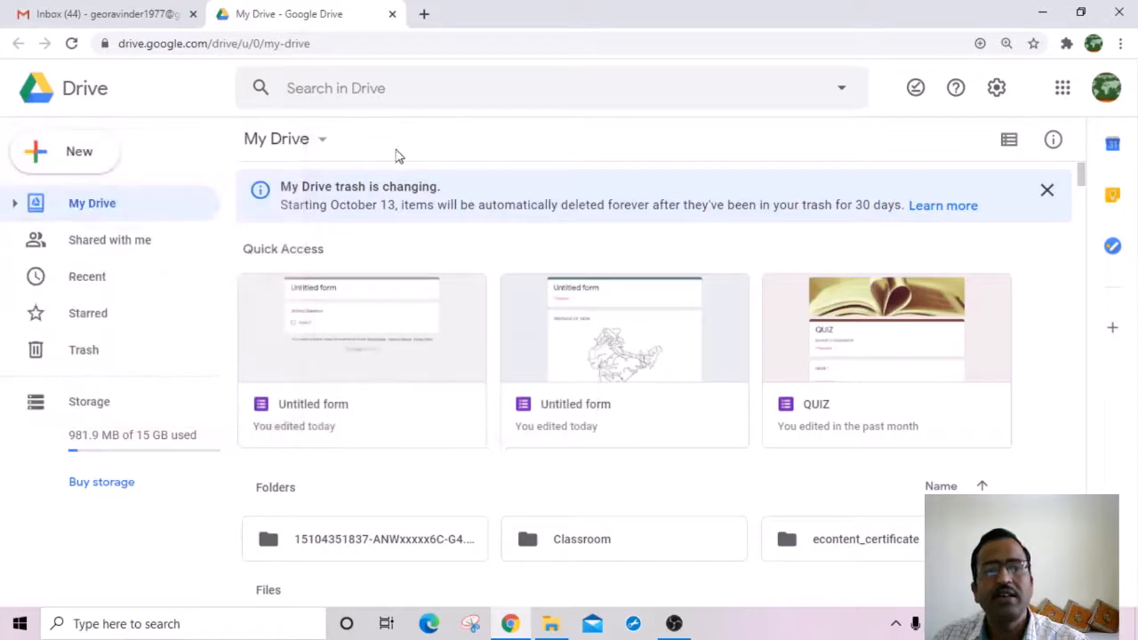
{"action": "left_click", "coordinate": [323, 142]}
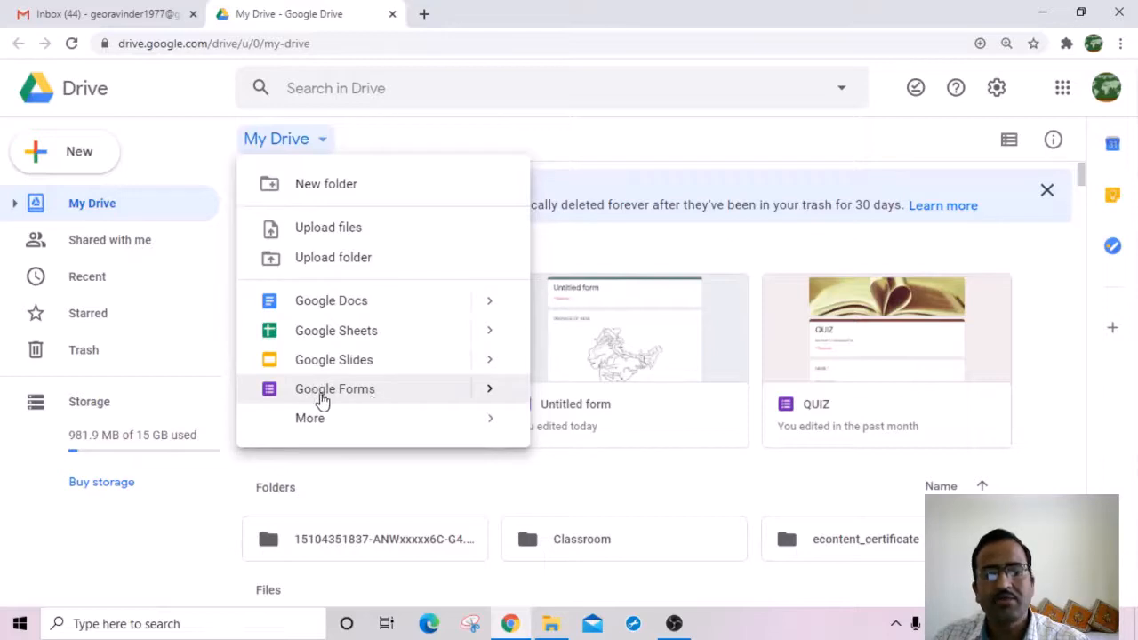
{"action": "left_click", "coordinate": [490, 390]}
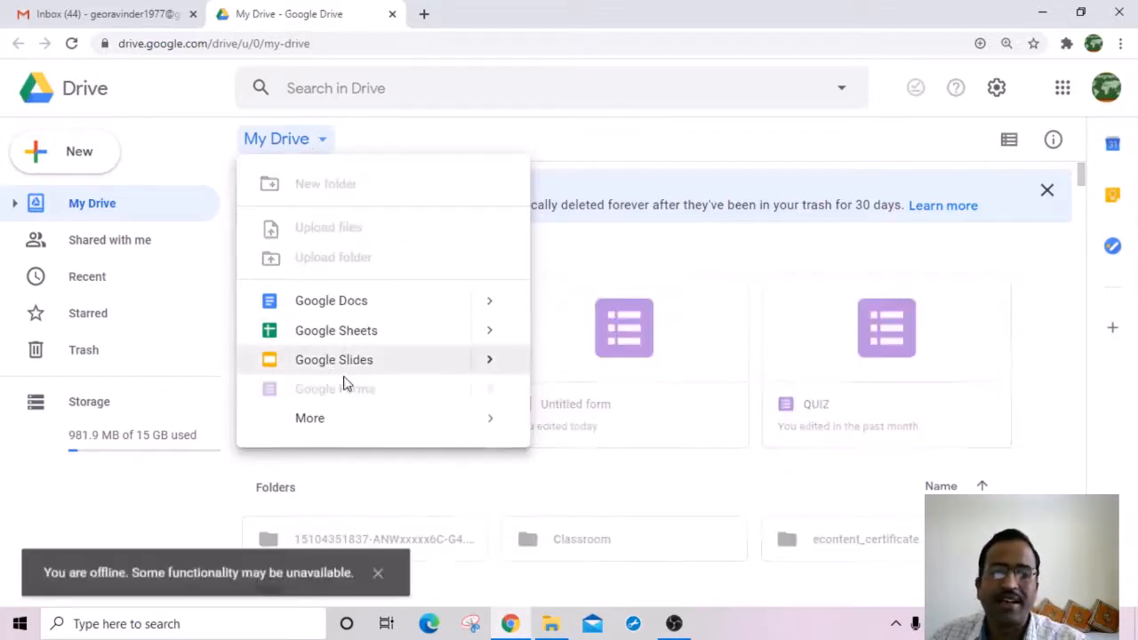
{"action": "mouse_move", "coordinate": [397, 429]}
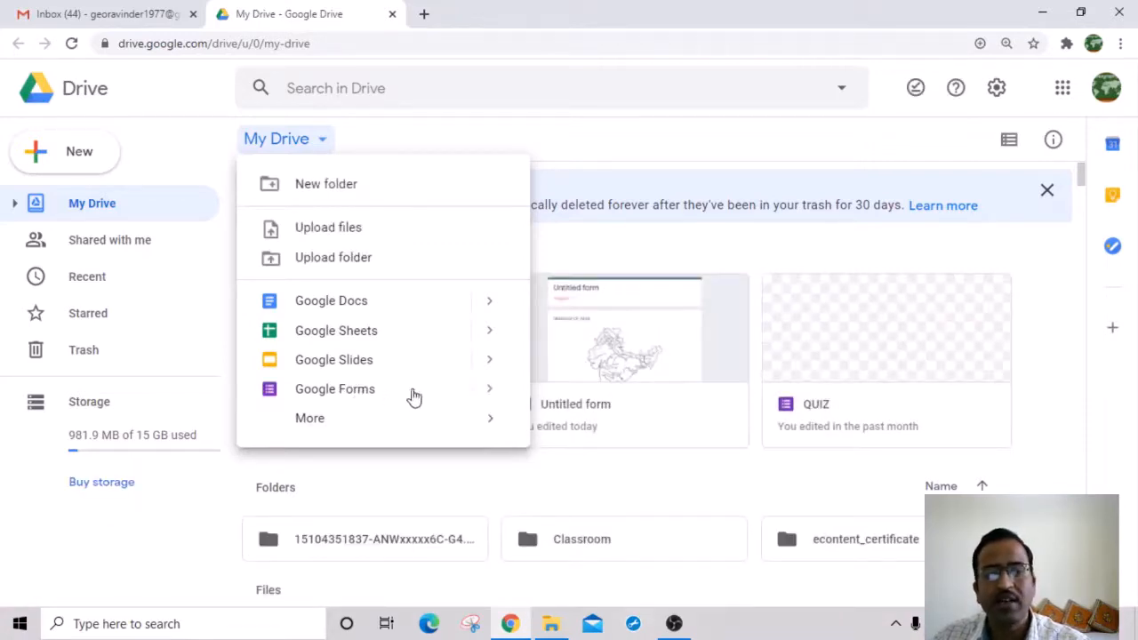
{"action": "mouse_move", "coordinate": [490, 391]}
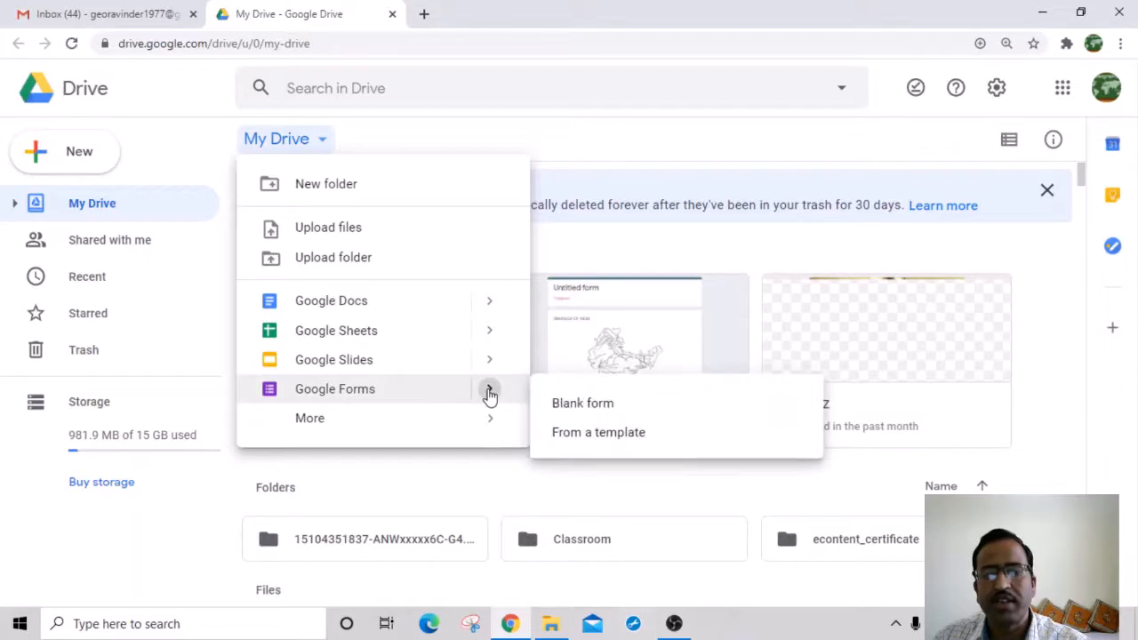
{"action": "left_click", "coordinate": [584, 408]}
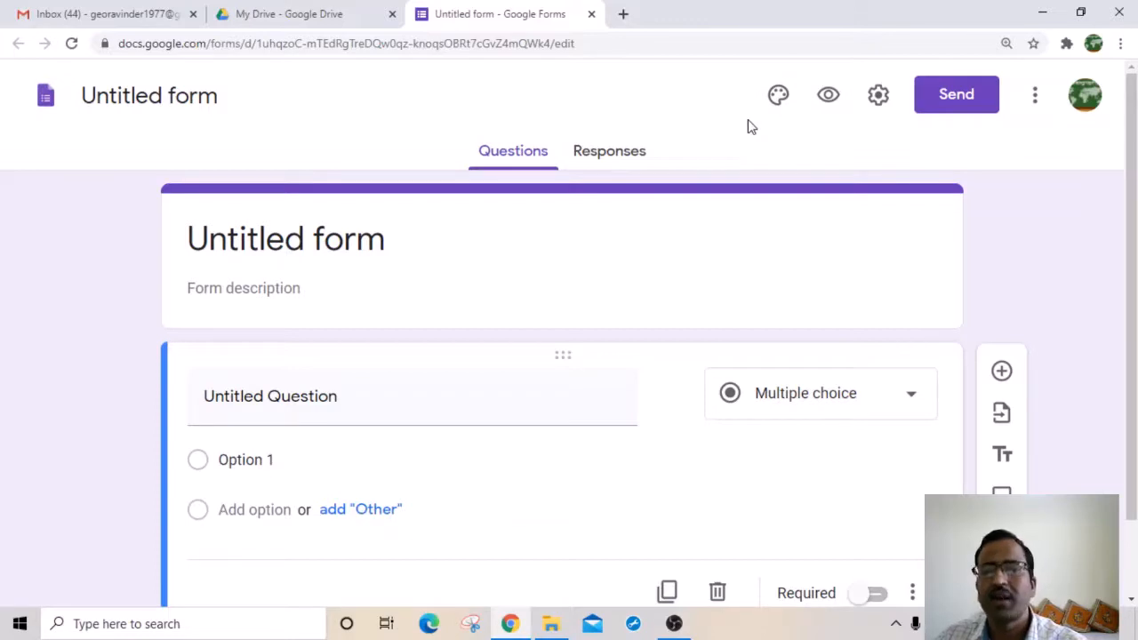
Step: Title the form 'quiz' and give it the description 'BA PART III GEOGRAPHY'
{"action": "left_click", "coordinate": [191, 239]}
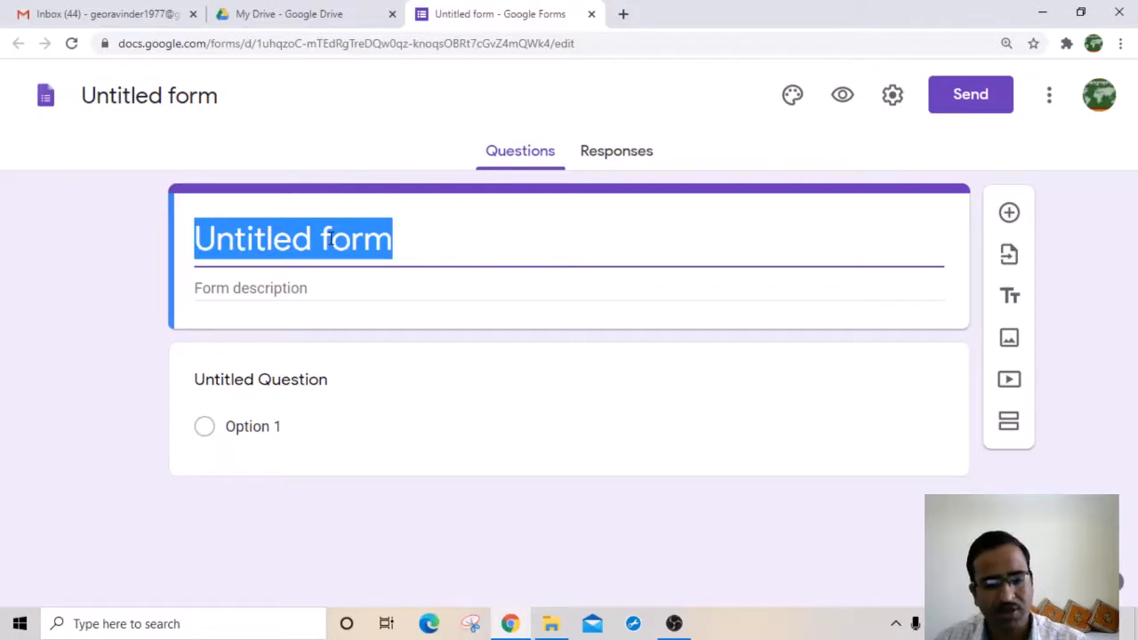
{"action": "type", "text": "quiz"}
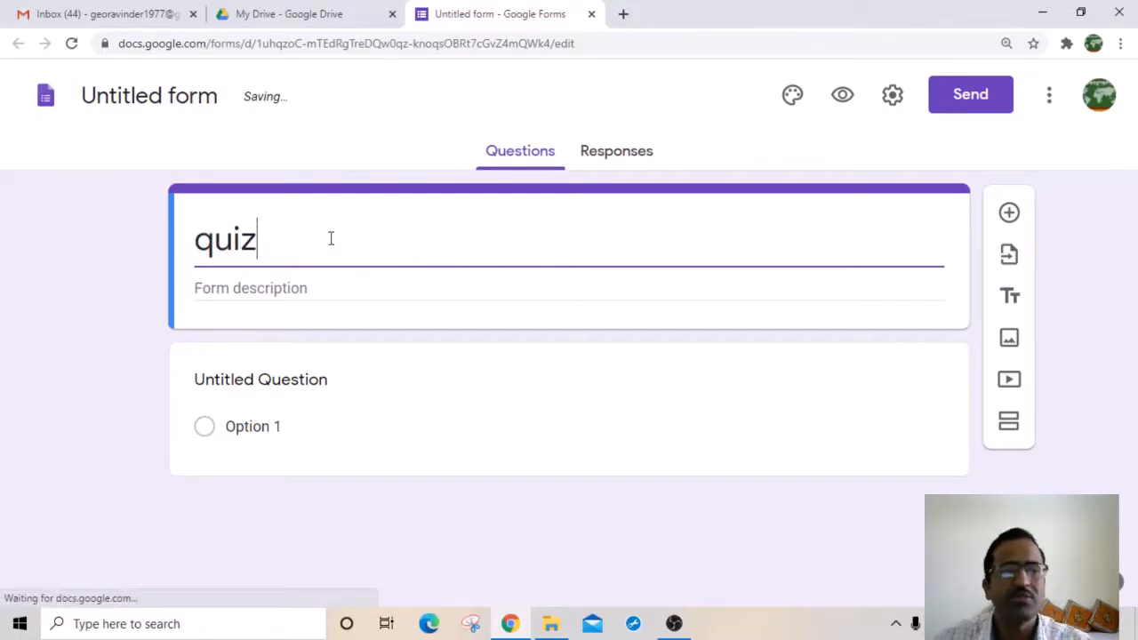
{"action": "left_click", "coordinate": [132, 101]}
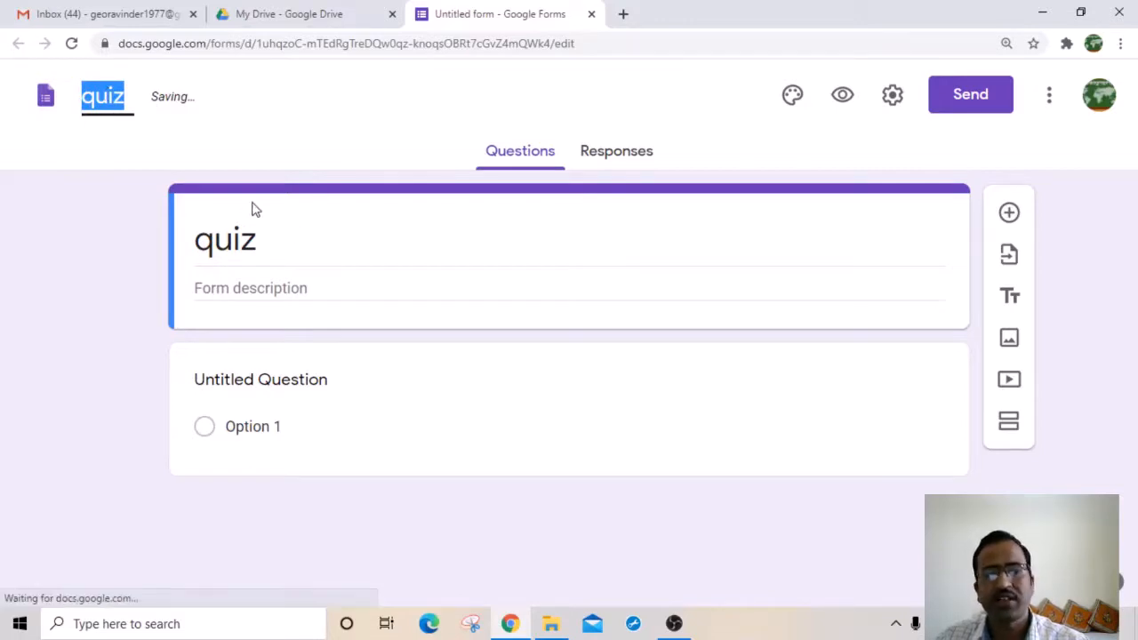
{"action": "left_click", "coordinate": [229, 288]}
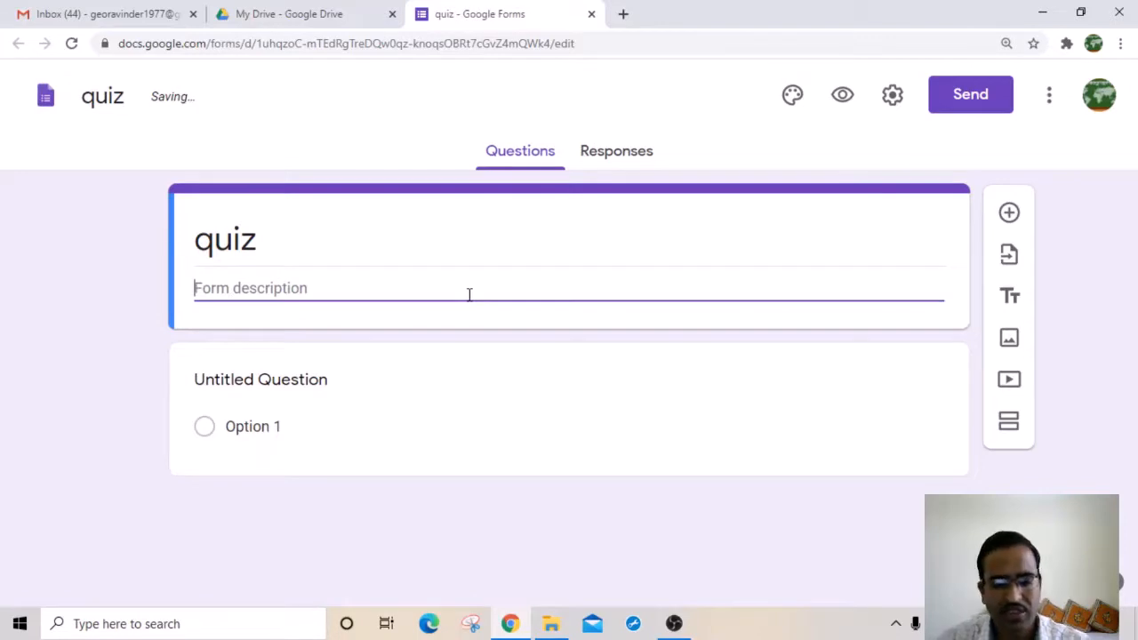
{"action": "type", "text": "B"}
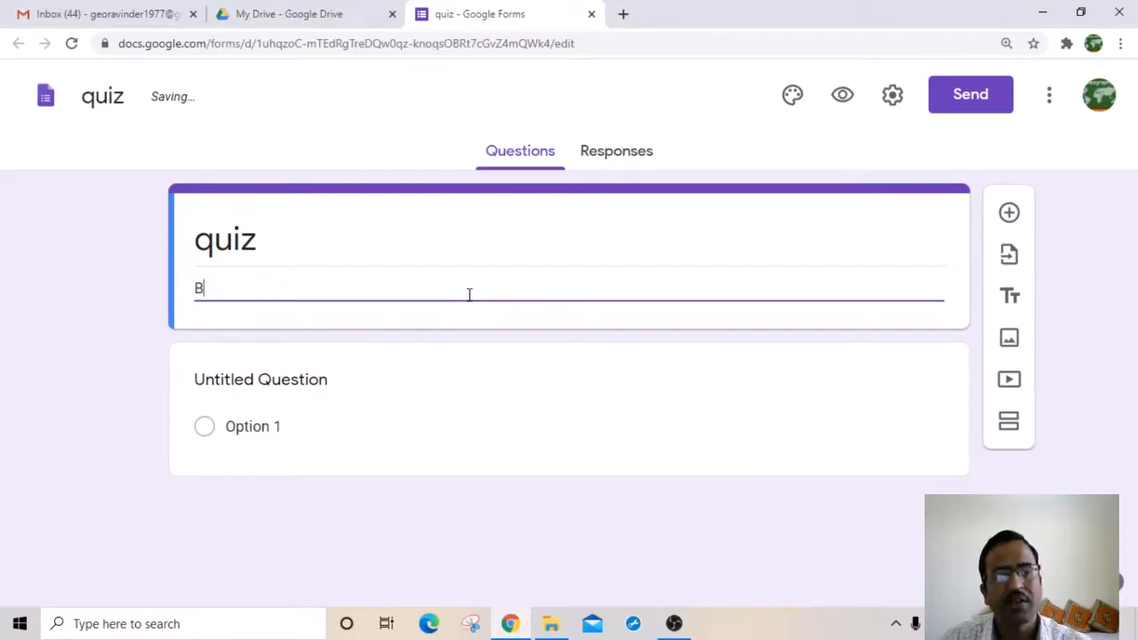
{"action": "type", "text": "A PA"}
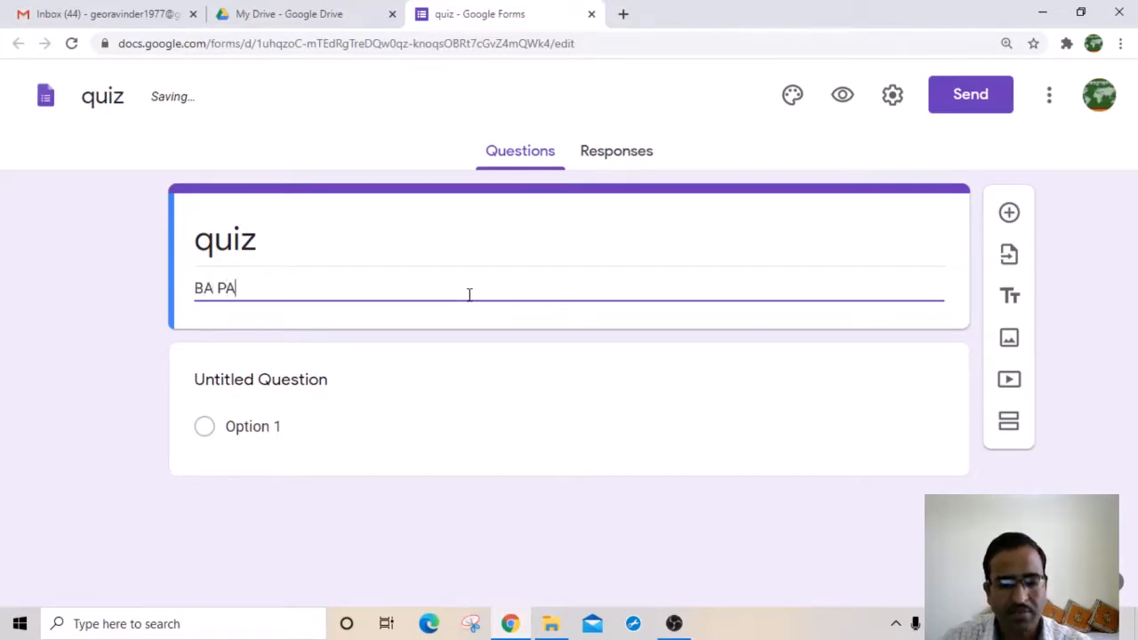
{"action": "type", "text": "RT III"}
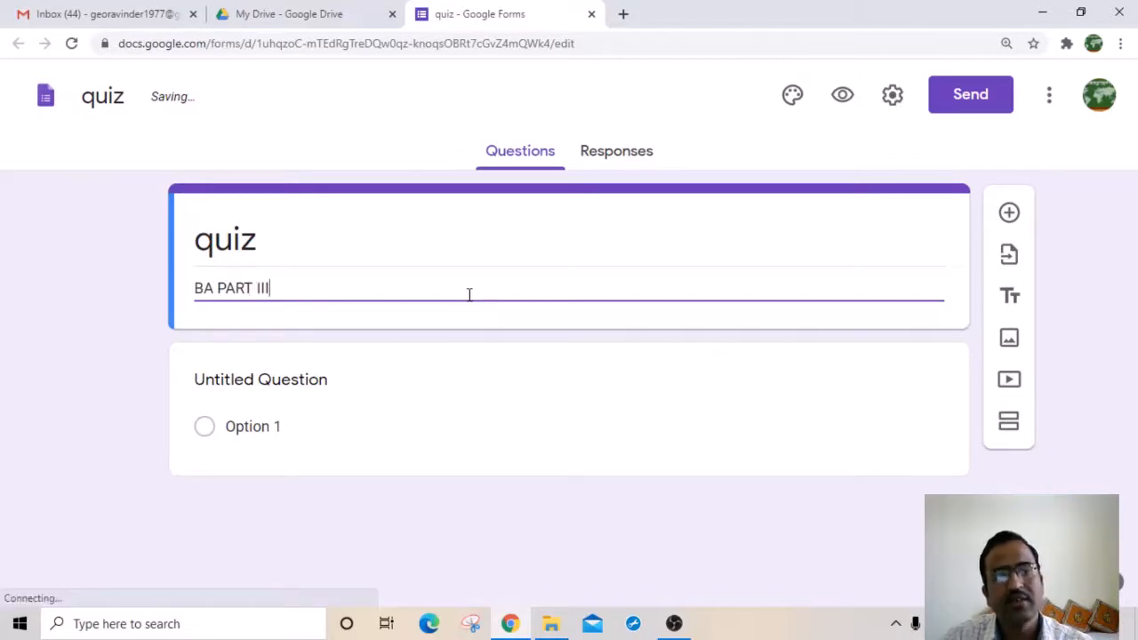
{"action": "type", "text": " GEOGR"}
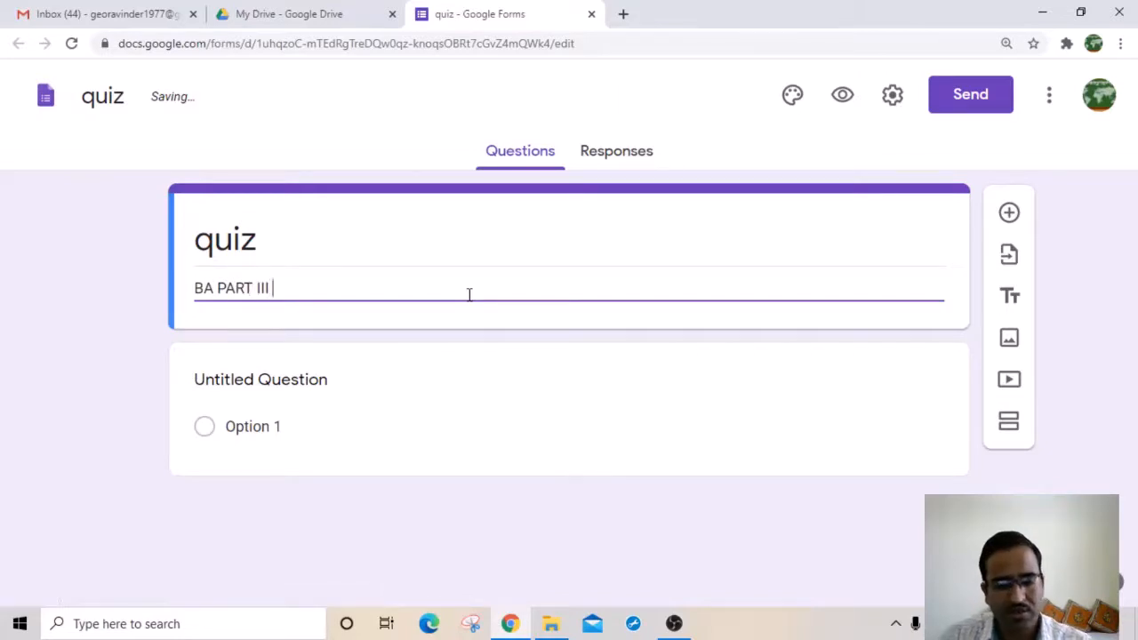
{"action": "type", "text": "APHY"}
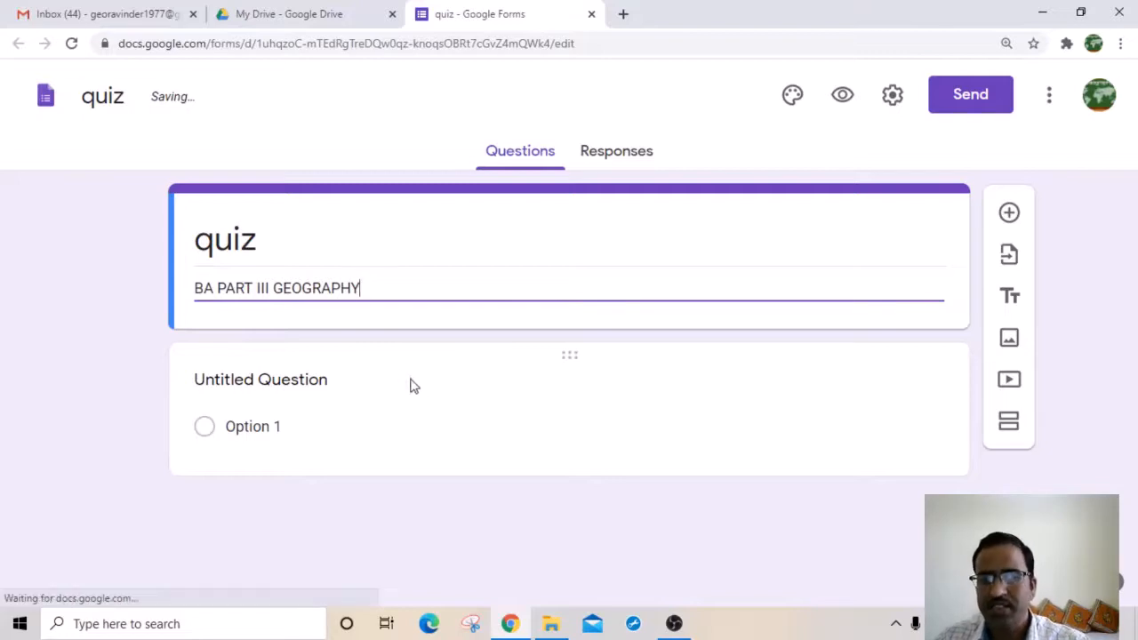
{"action": "double_click", "coordinate": [708, 229]}
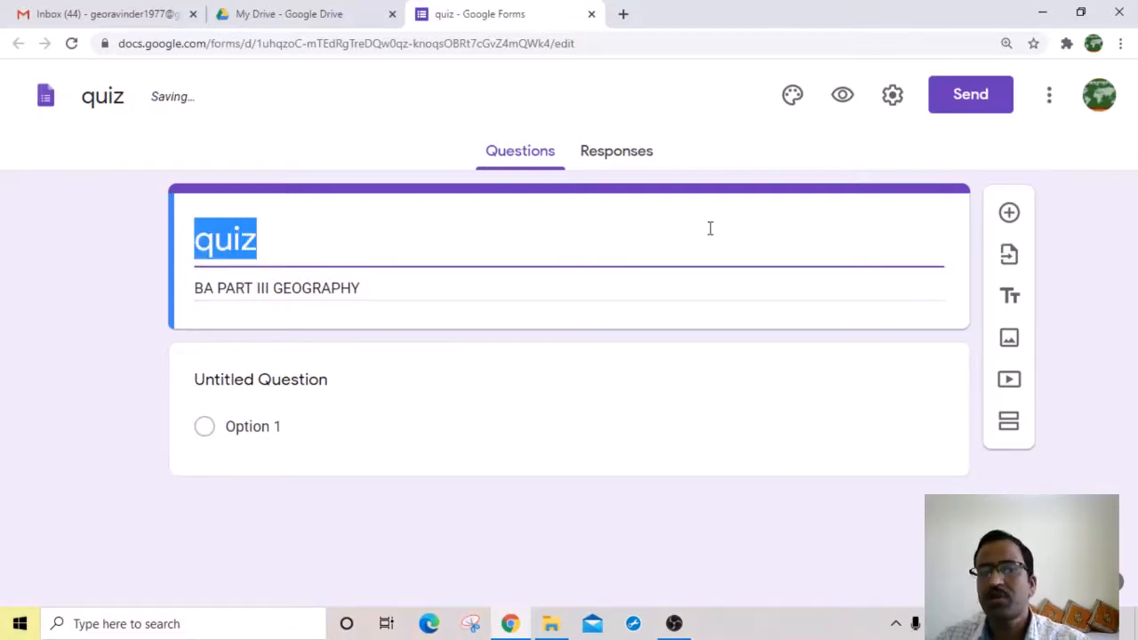
{"action": "left_click", "coordinate": [734, 229]}
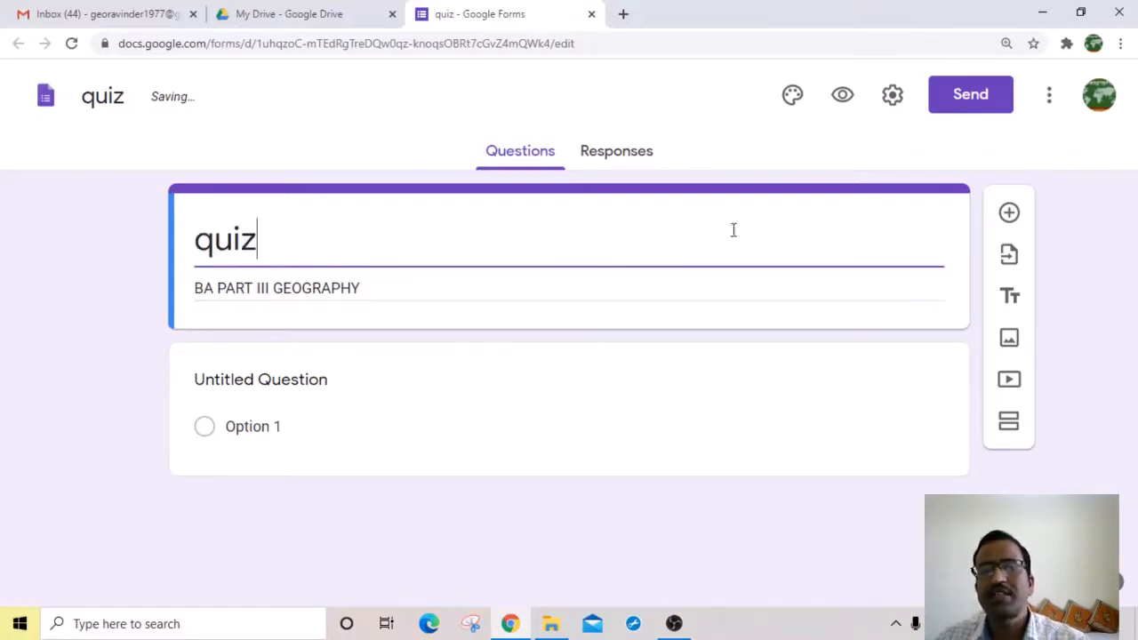
Step: Skip the file upload and insert the open-book image from the Themes gallery as the quiz header
{"action": "left_click", "coordinate": [797, 99]}
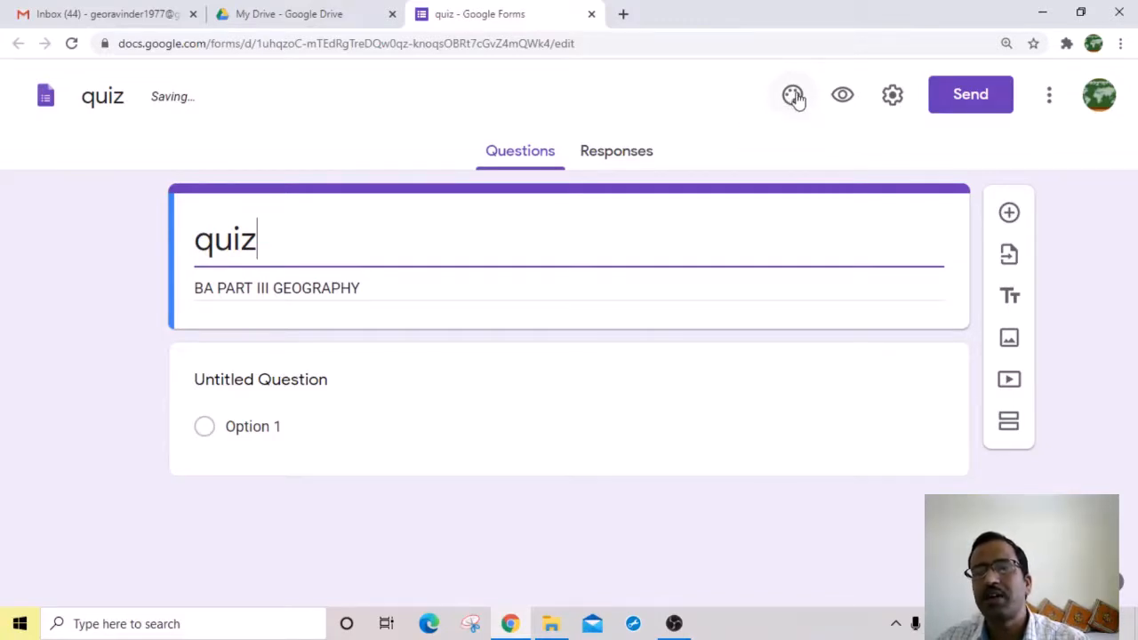
{"action": "left_click", "coordinate": [794, 97]}
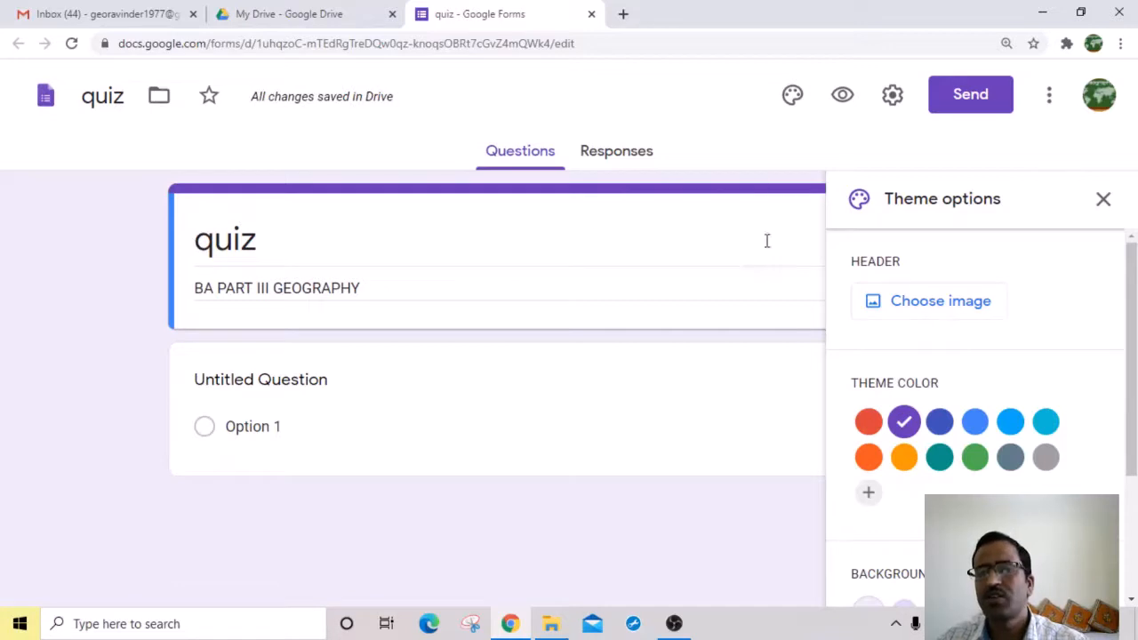
{"action": "left_click", "coordinate": [939, 303]}
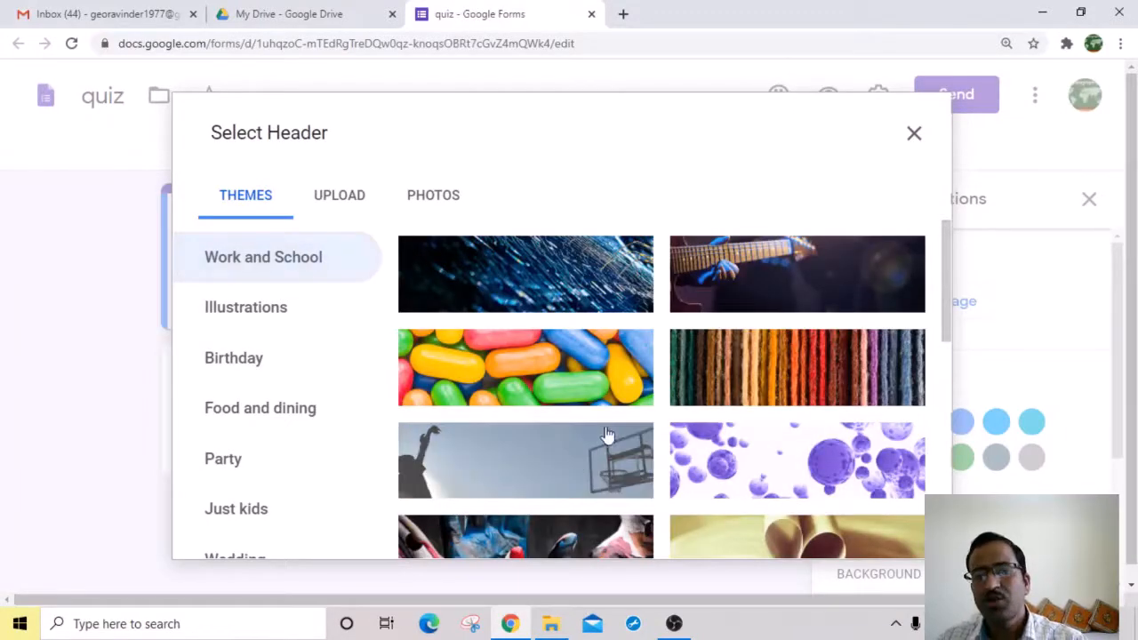
{"action": "left_click_drag", "start_coordinate": [945, 313], "coordinate": [947, 353]}
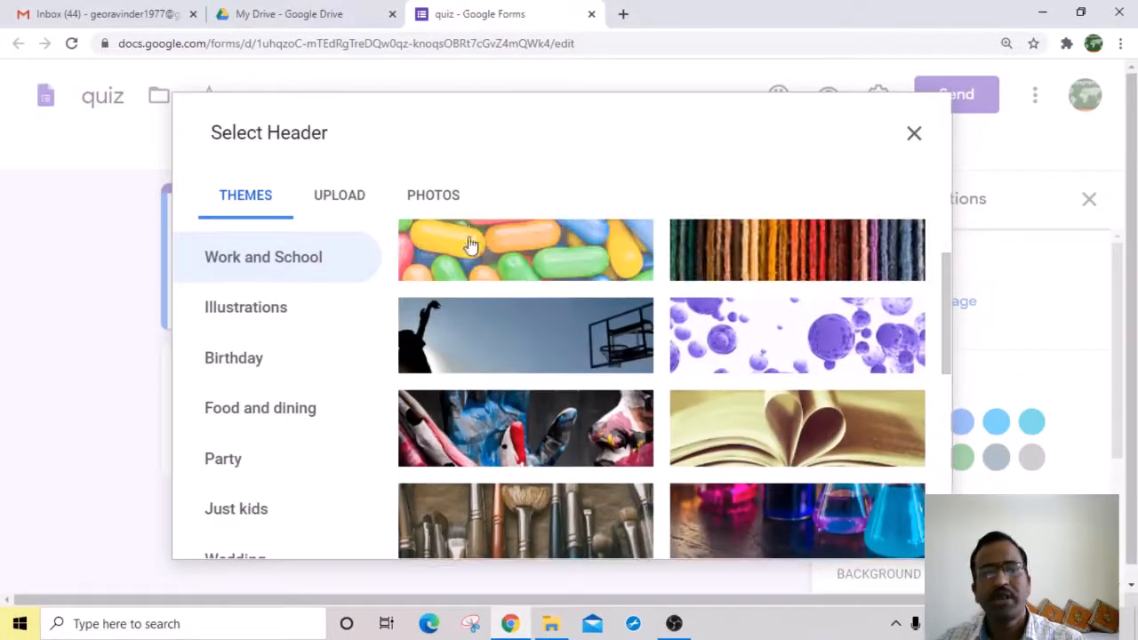
{"action": "left_click", "coordinate": [329, 196]}
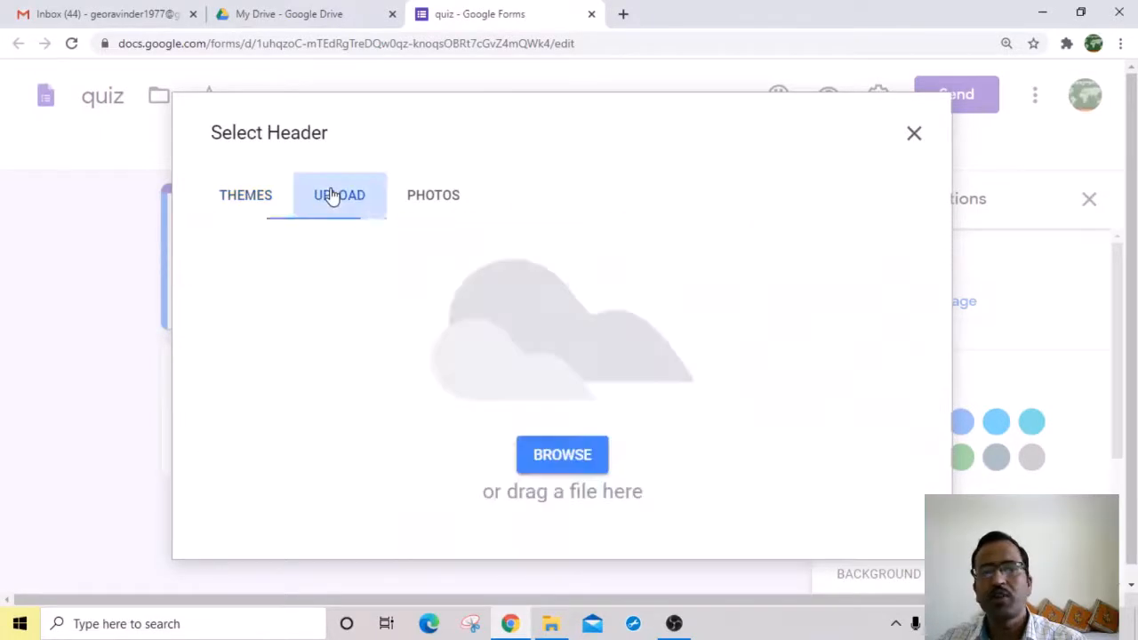
{"action": "left_click", "coordinate": [574, 469]}
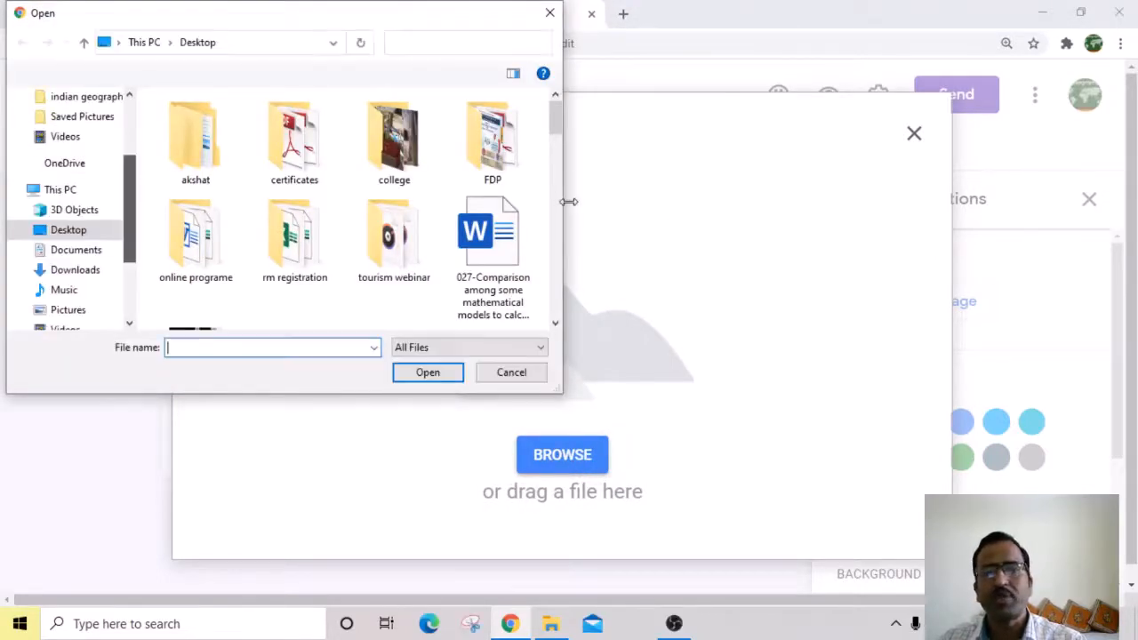
{"action": "mouse_move", "coordinate": [558, 127]}
{"action": "left_mouse_down"}
{"action": "mouse_move", "coordinate": [558, 258]}
{"action": "mouse_move", "coordinate": [559, 150]}
{"action": "left_mouse_up"}
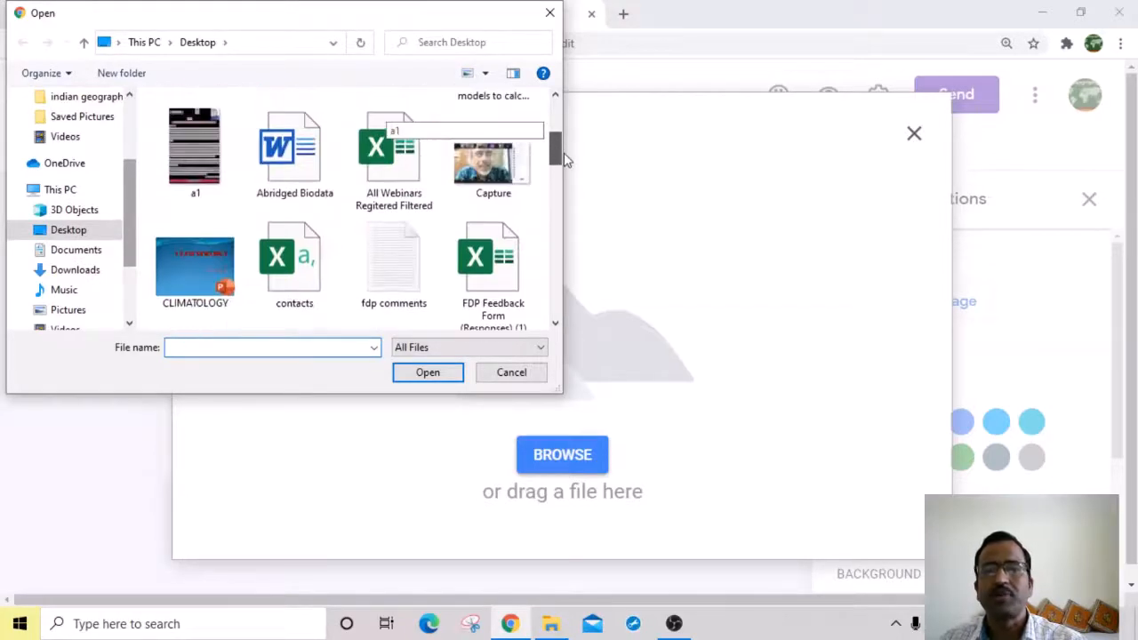
{"action": "left_click", "coordinate": [516, 373]}
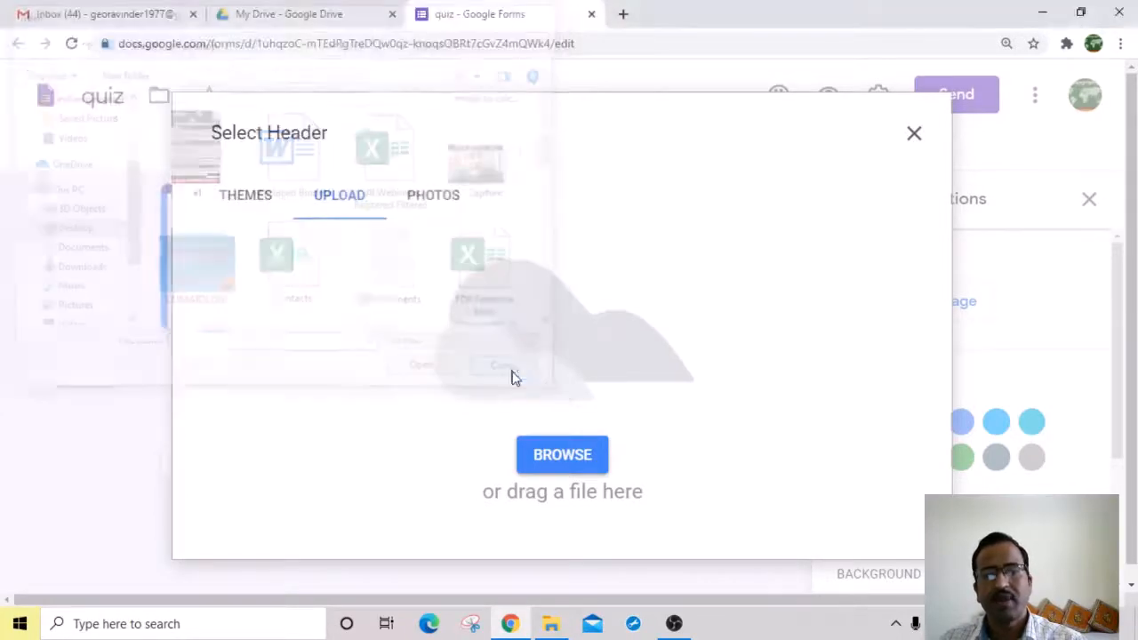
{"action": "left_click", "coordinate": [253, 205]}
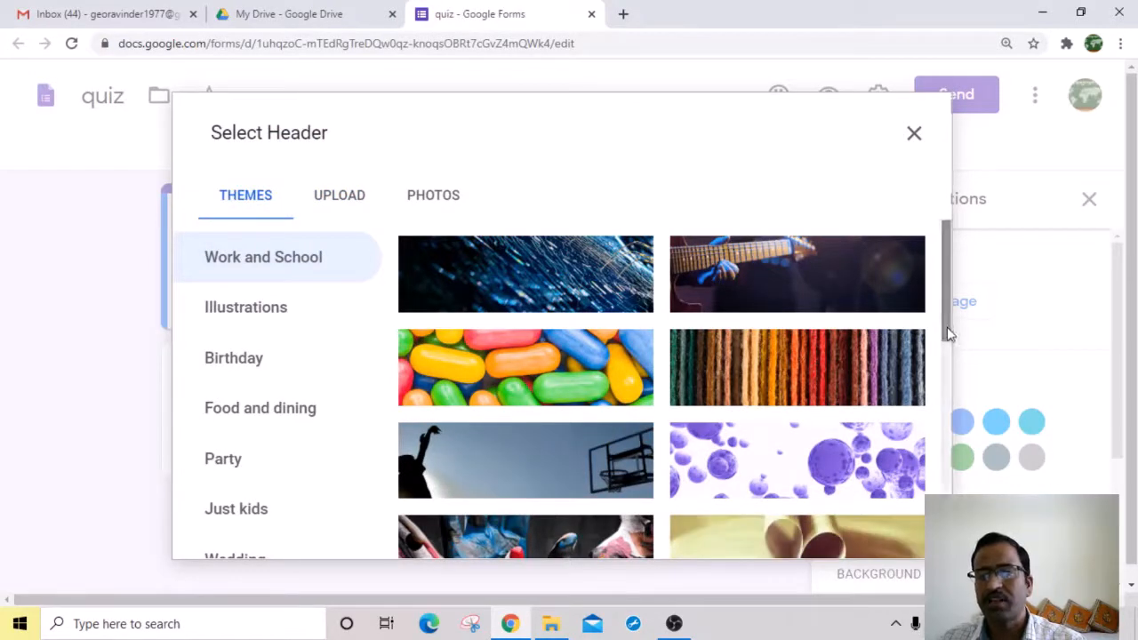
{"action": "left_click_drag", "start_coordinate": [948, 310], "coordinate": [951, 399]}
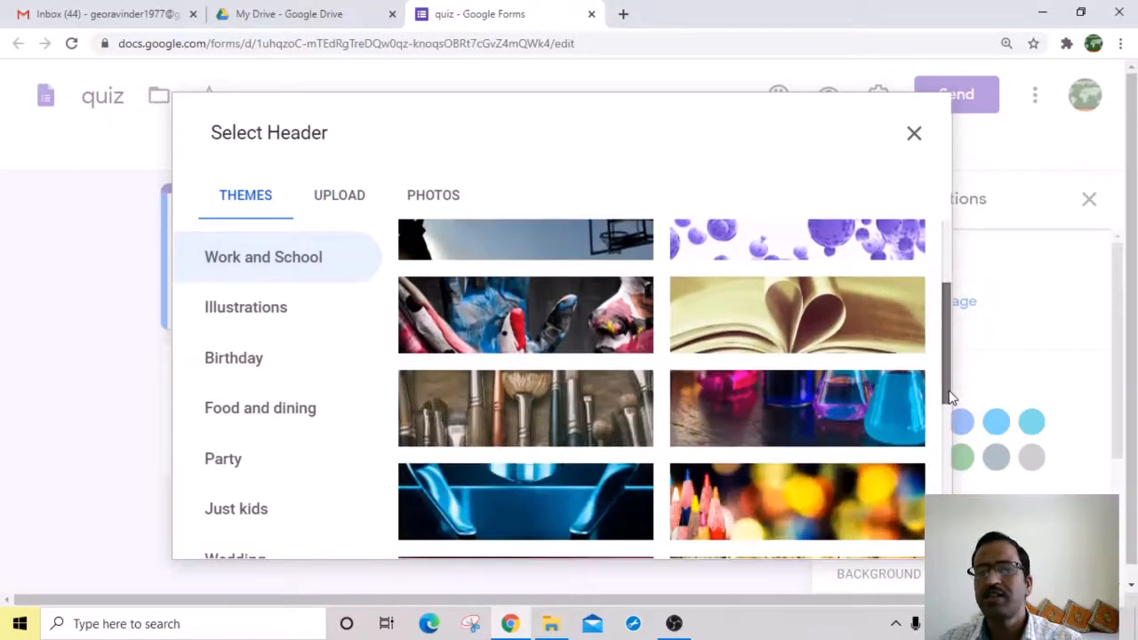
{"action": "left_click", "coordinate": [789, 332]}
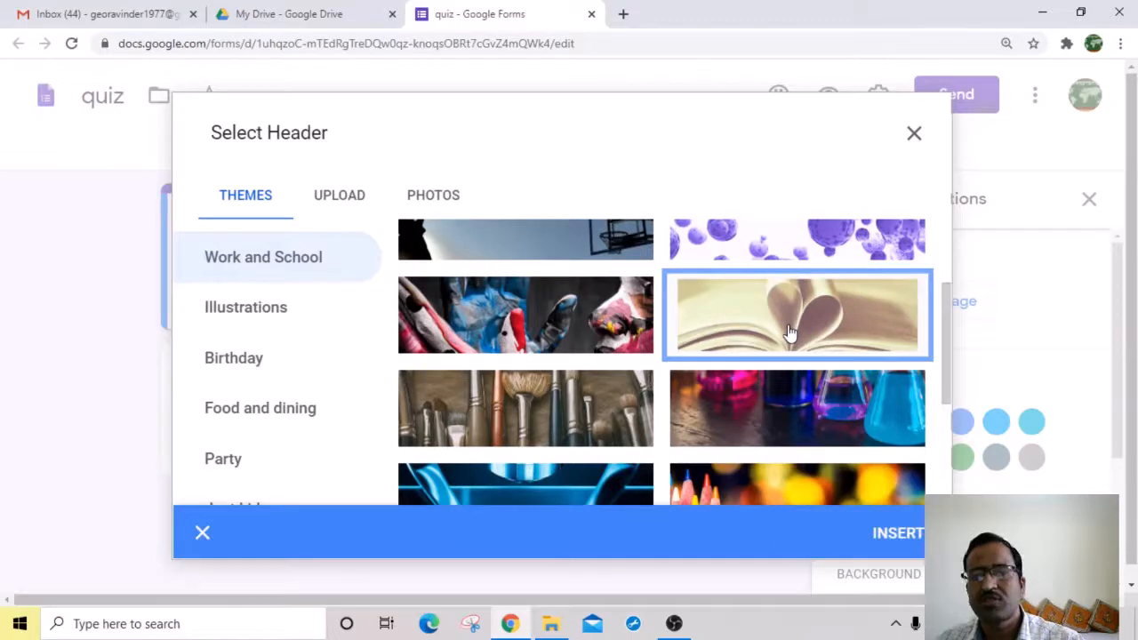
{"action": "left_click", "coordinate": [896, 534]}
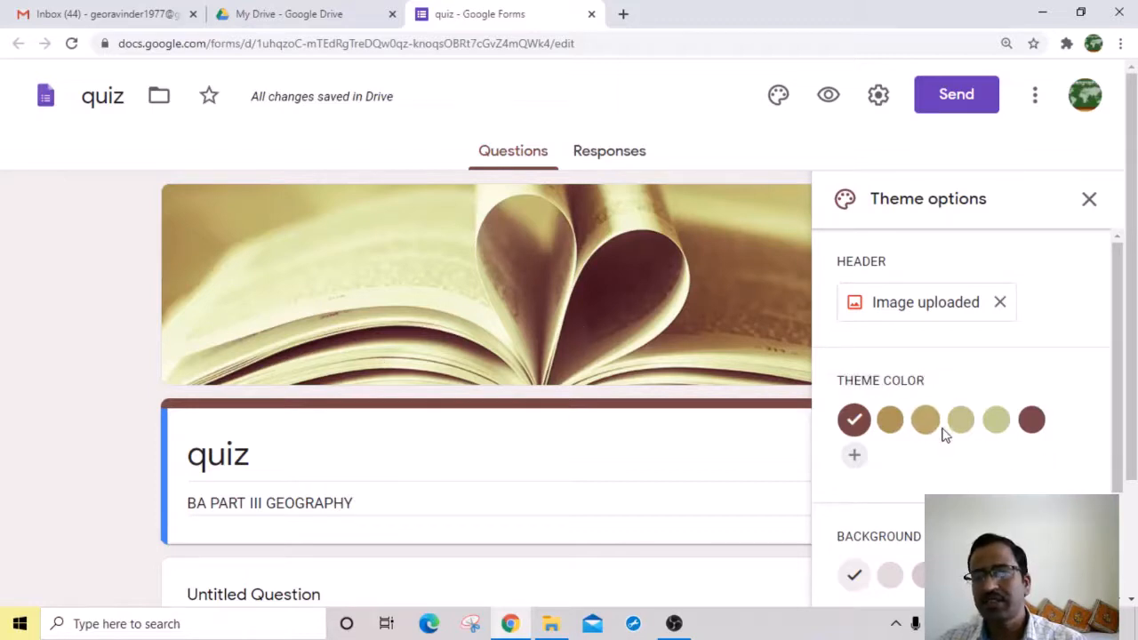
Step: Settle on the maroon theme colour after trying the other swatches, then preview the form
{"action": "left_click", "coordinate": [888, 427]}
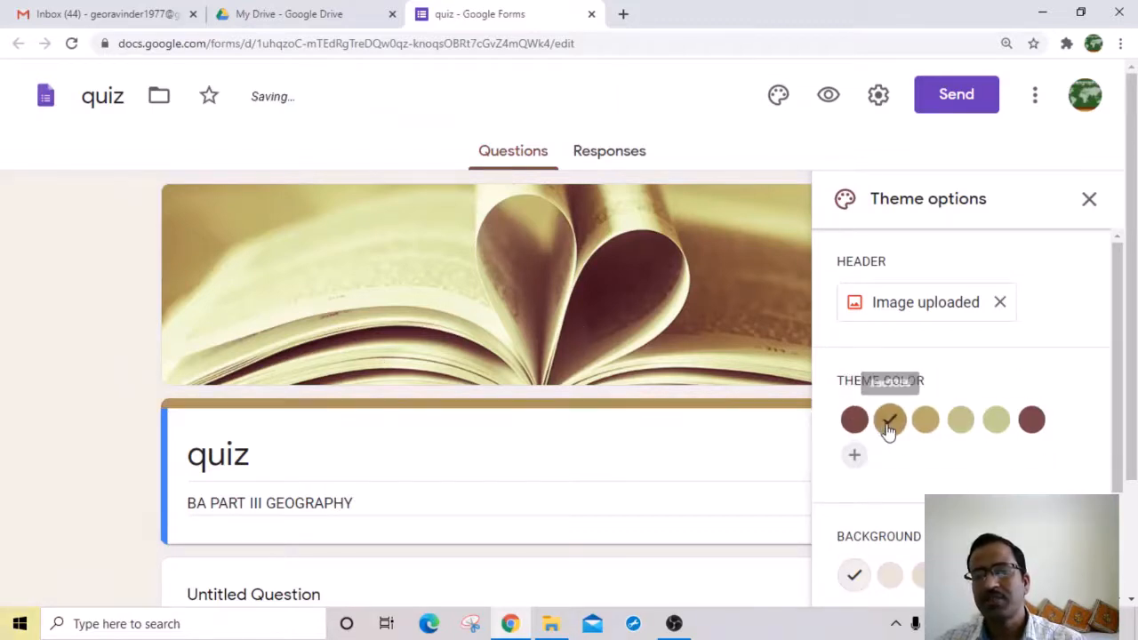
{"action": "left_click", "coordinate": [926, 429]}
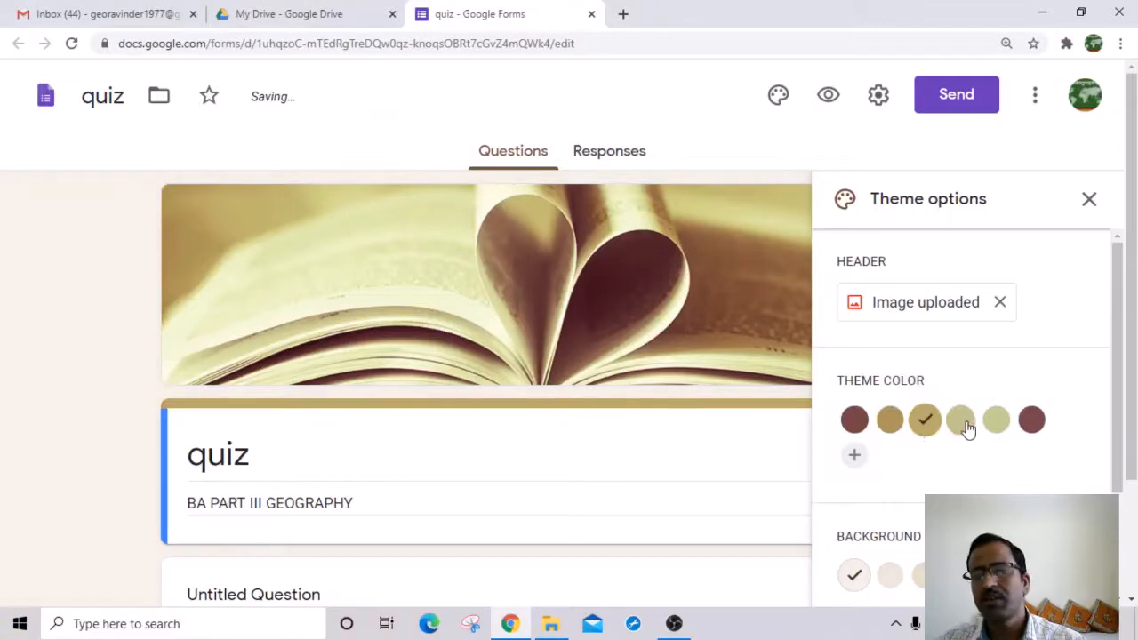
{"action": "left_click", "coordinate": [965, 426]}
{"action": "left_click", "coordinate": [996, 430]}
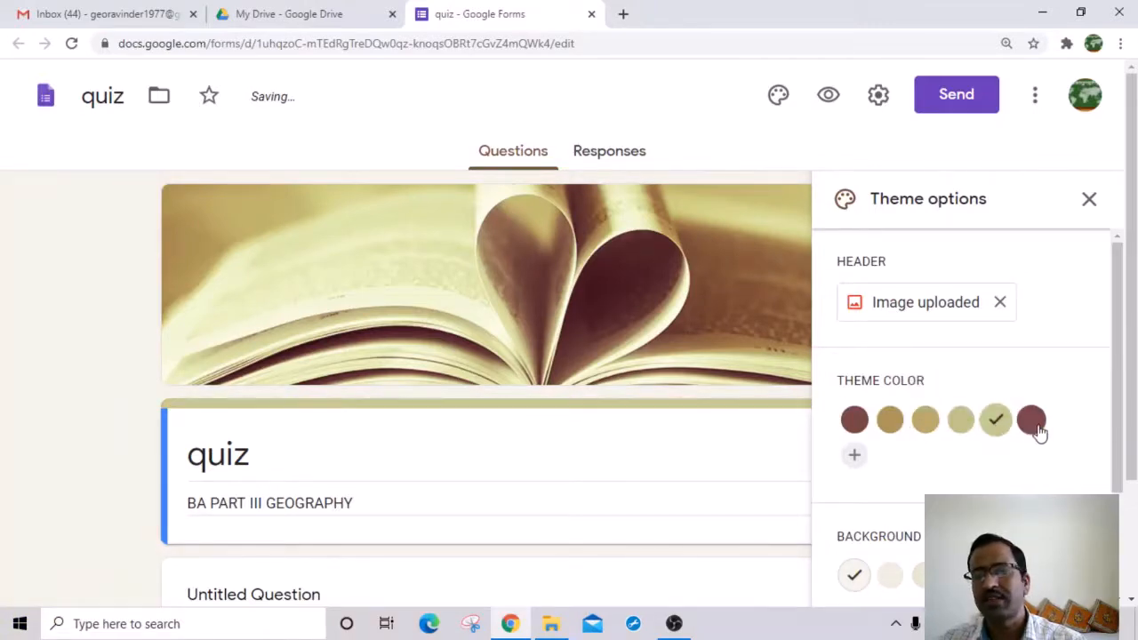
{"action": "left_click", "coordinate": [1033, 423]}
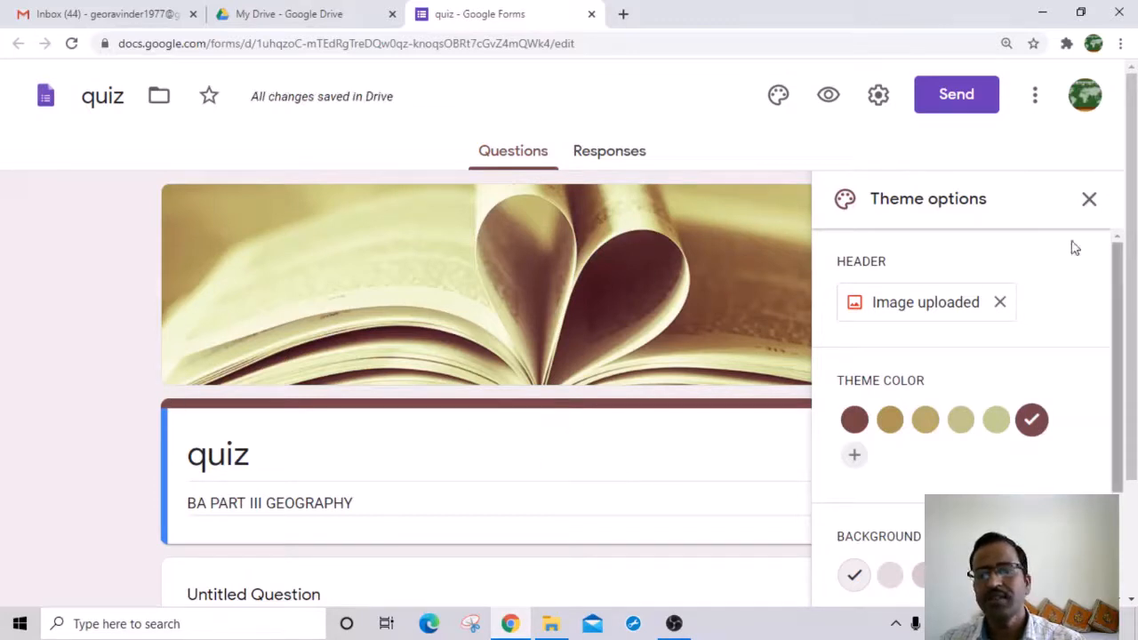
{"action": "left_click", "coordinate": [829, 98]}
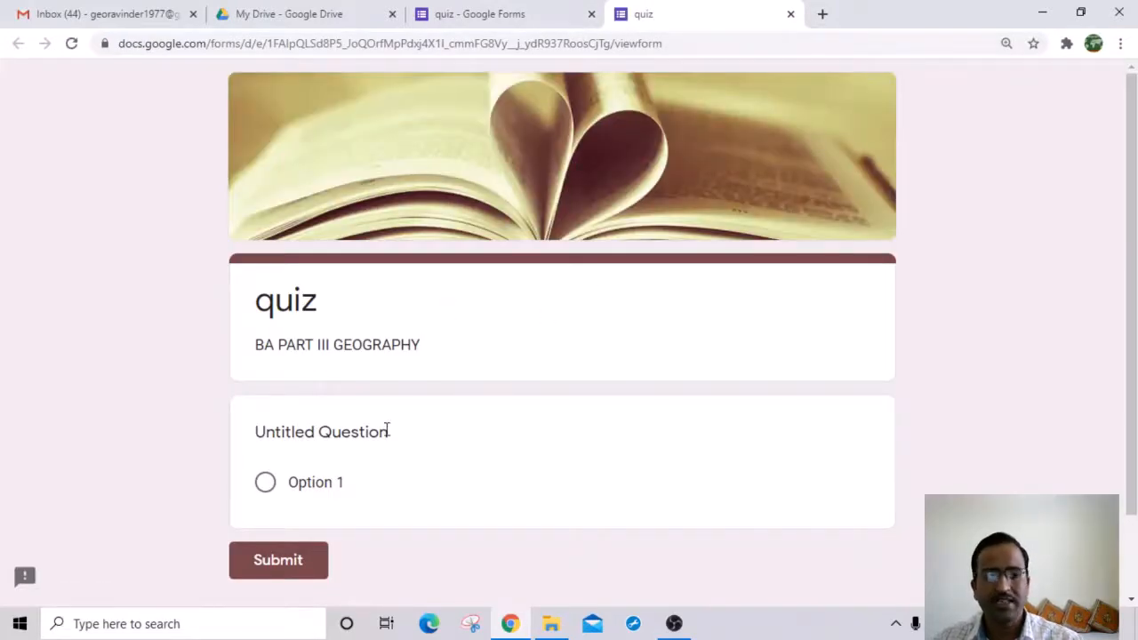
Step: Scroll through the respondent preview, then close its tab to return to the quiz editor
{"action": "scroll", "coordinate": [389, 432], "scroll_direction": "down", "scroll_amount": 1}
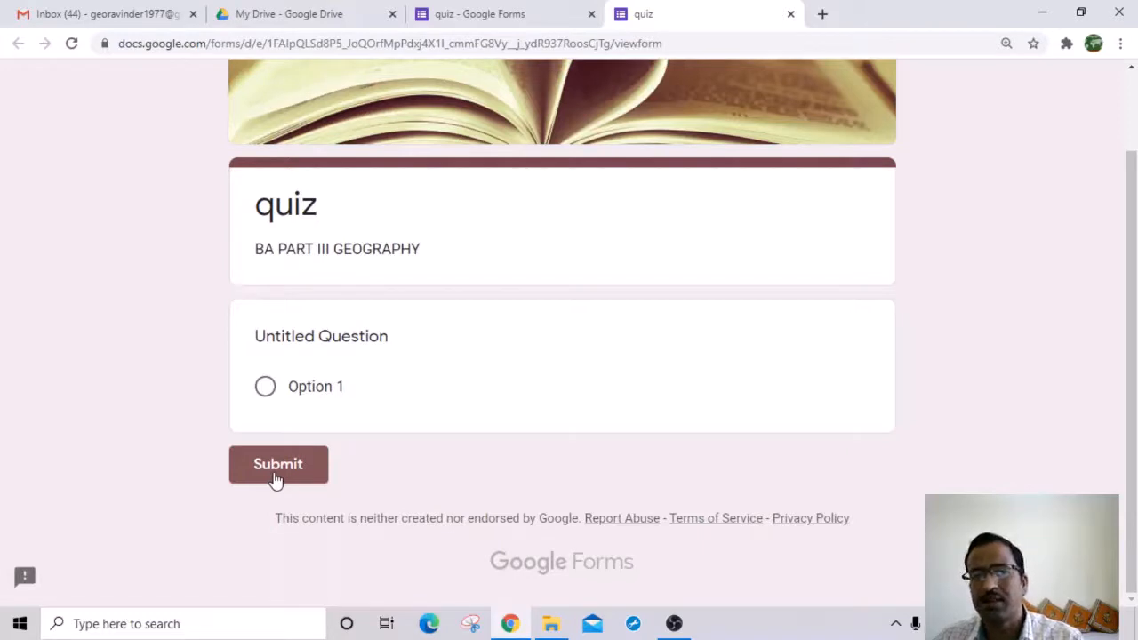
{"action": "left_click", "coordinate": [789, 15]}
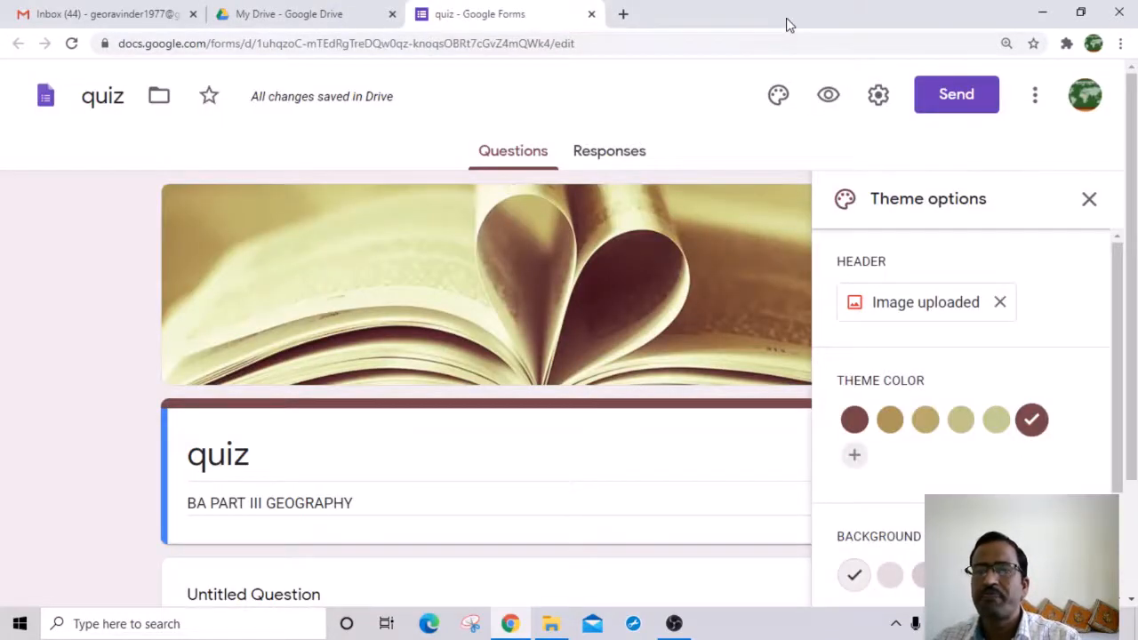
Step: Enable Collect email addresses in General settings and save, adding a required Email address field
{"action": "left_click", "coordinate": [878, 97]}
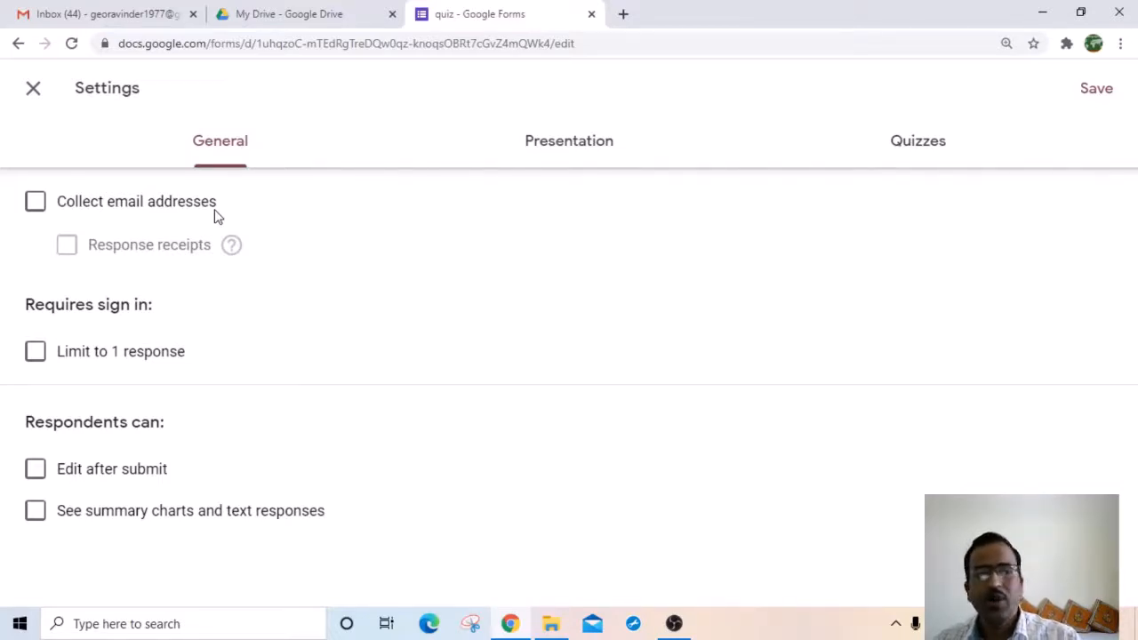
{"action": "left_click", "coordinate": [34, 203]}
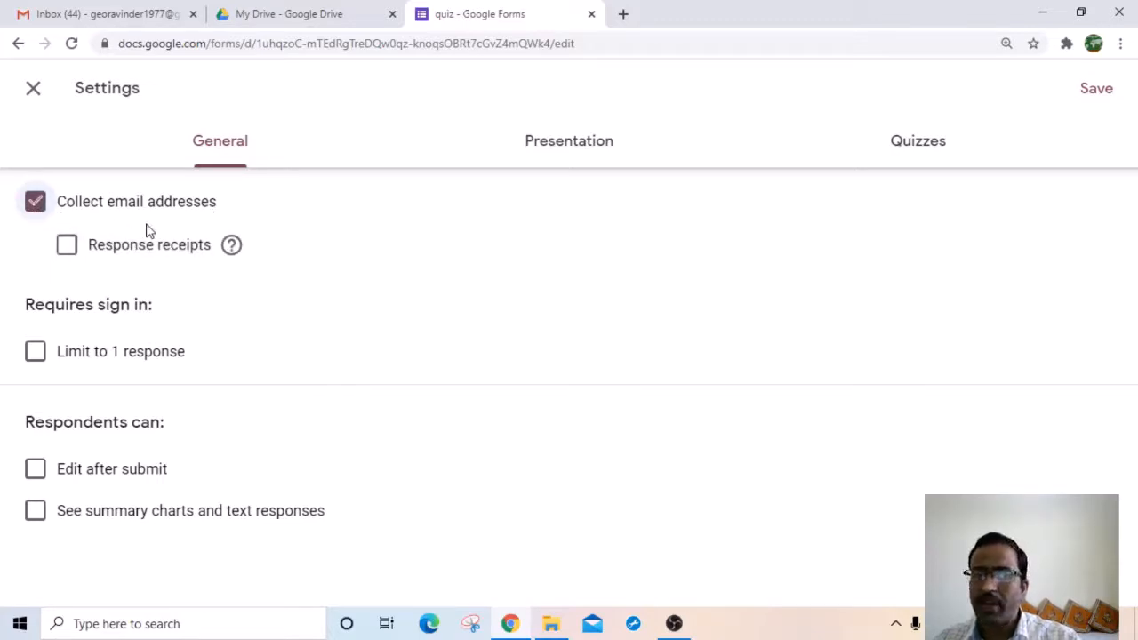
{"action": "left_click", "coordinate": [1097, 93]}
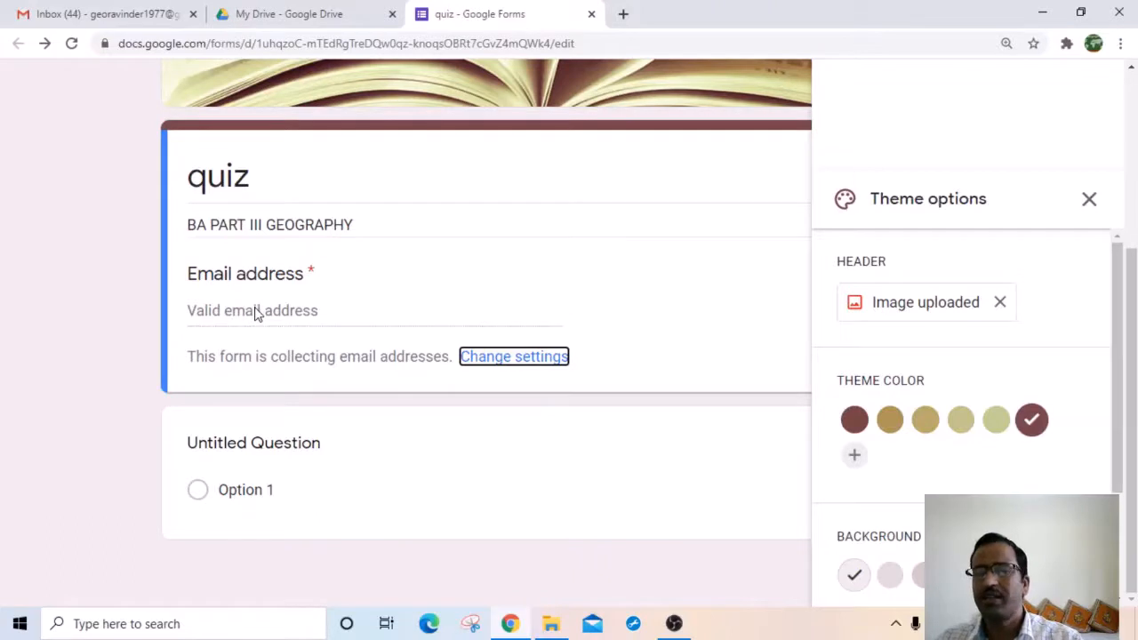
{"action": "scroll", "coordinate": [533, 391], "scroll_direction": "up", "scroll_amount": 4}
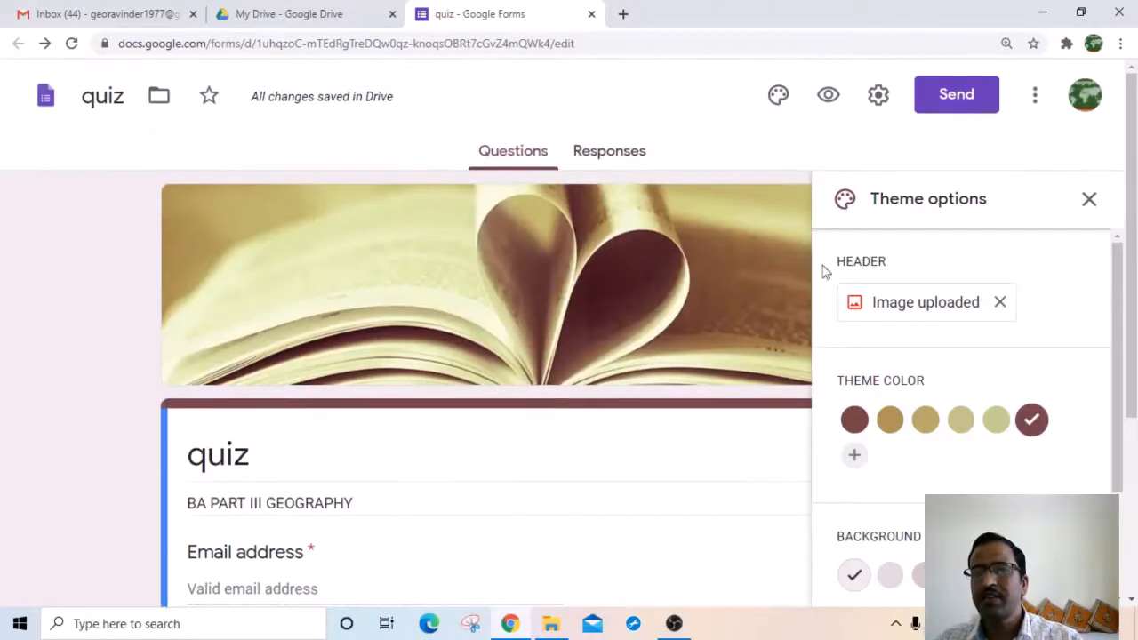
Step: Untick Collect email addresses in General settings and save, removing the Email address field
{"action": "left_click", "coordinate": [880, 100]}
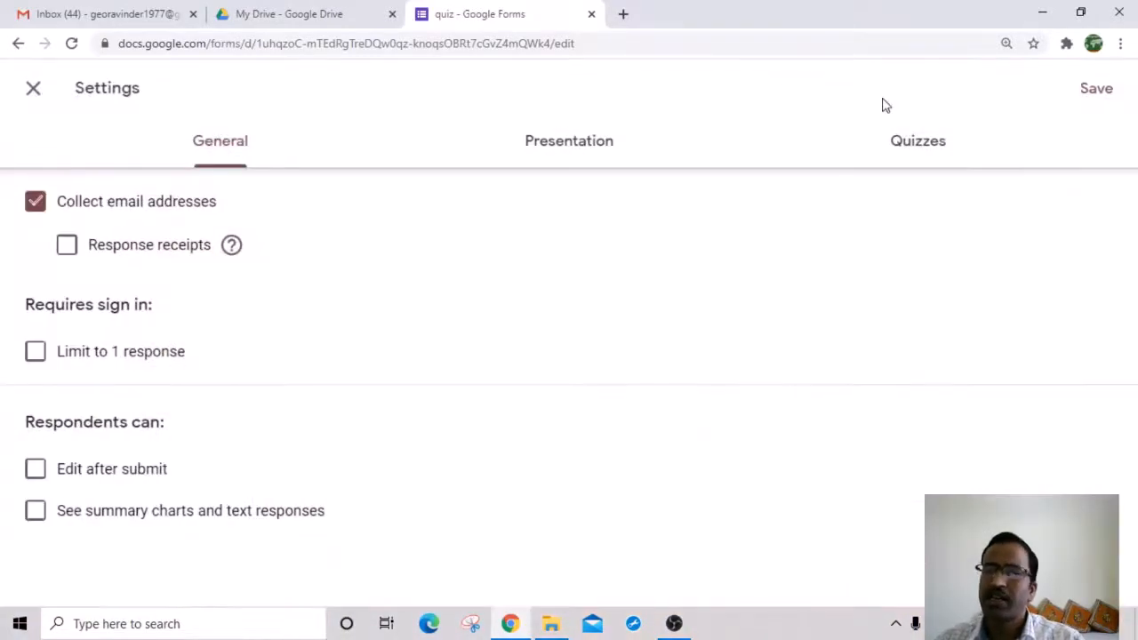
{"action": "left_click", "coordinate": [34, 205]}
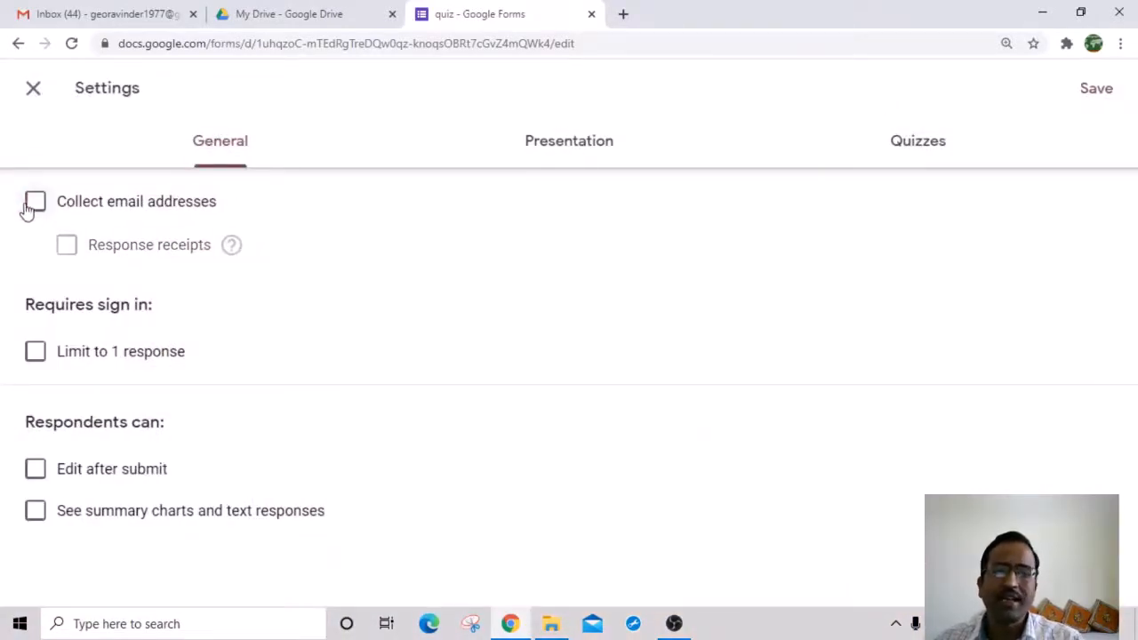
{"action": "left_click", "coordinate": [1097, 88]}
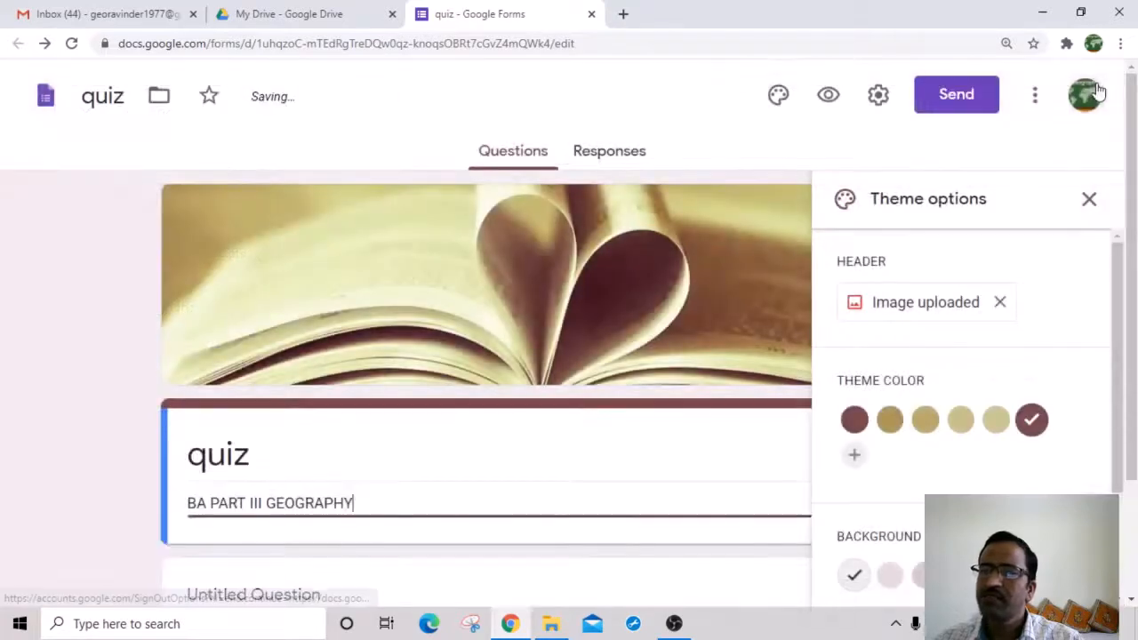
{"action": "scroll", "coordinate": [338, 420], "scroll_direction": "down", "scroll_amount": 2}
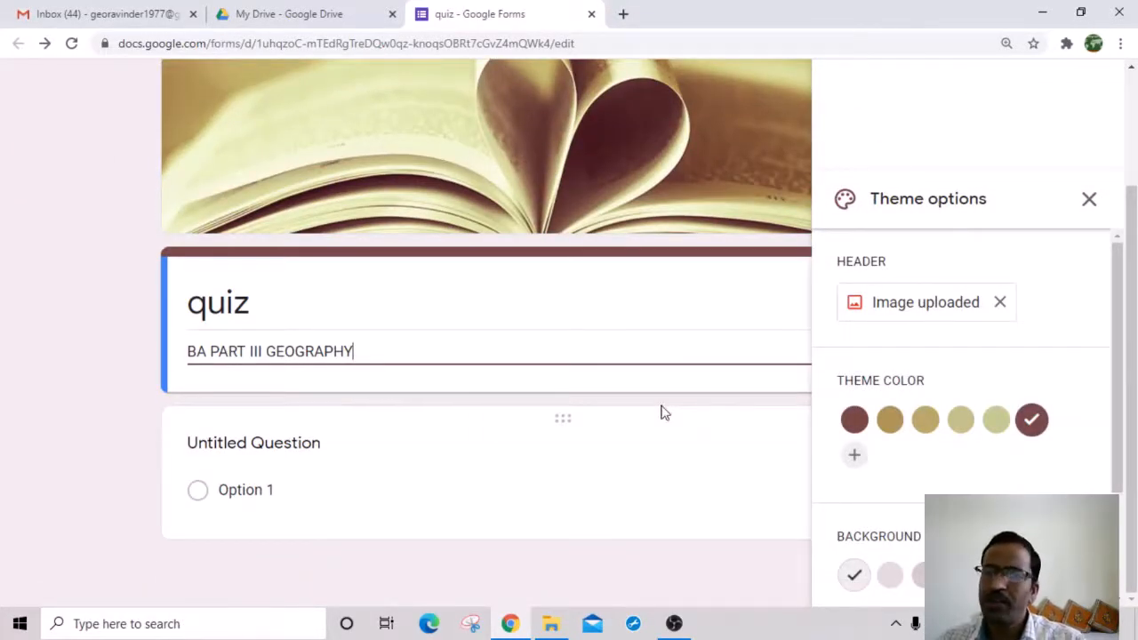
{"action": "scroll", "coordinate": [663, 412], "scroll_direction": "up", "scroll_amount": 2}
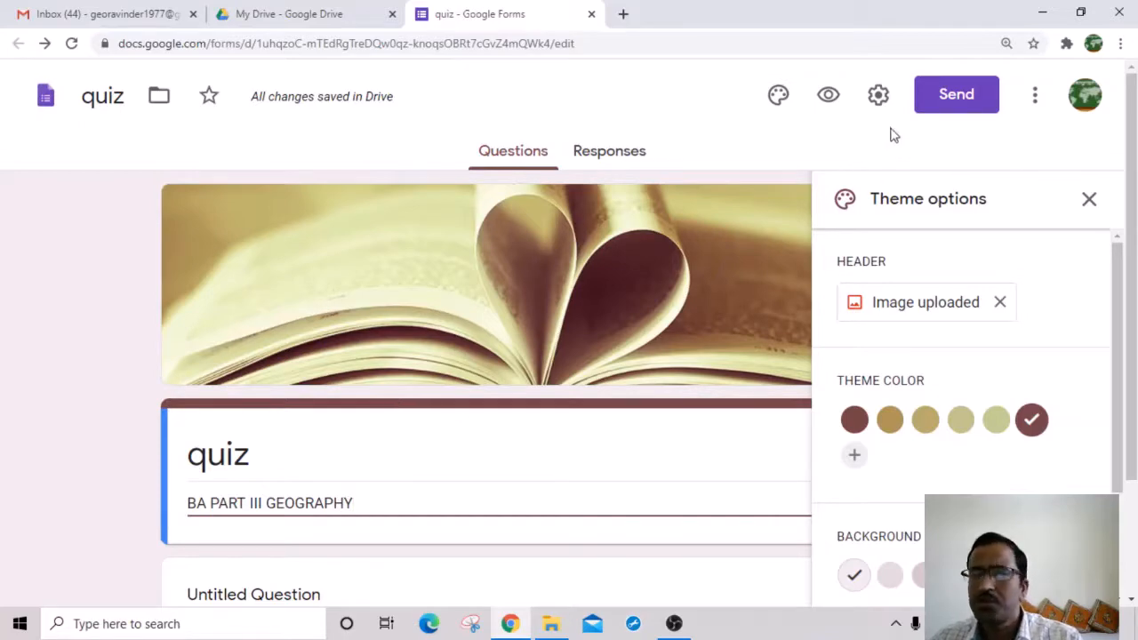
Step: Switch on Limit to 1 response in General settings and toggle the Edit after submit option
{"action": "left_click", "coordinate": [878, 95]}
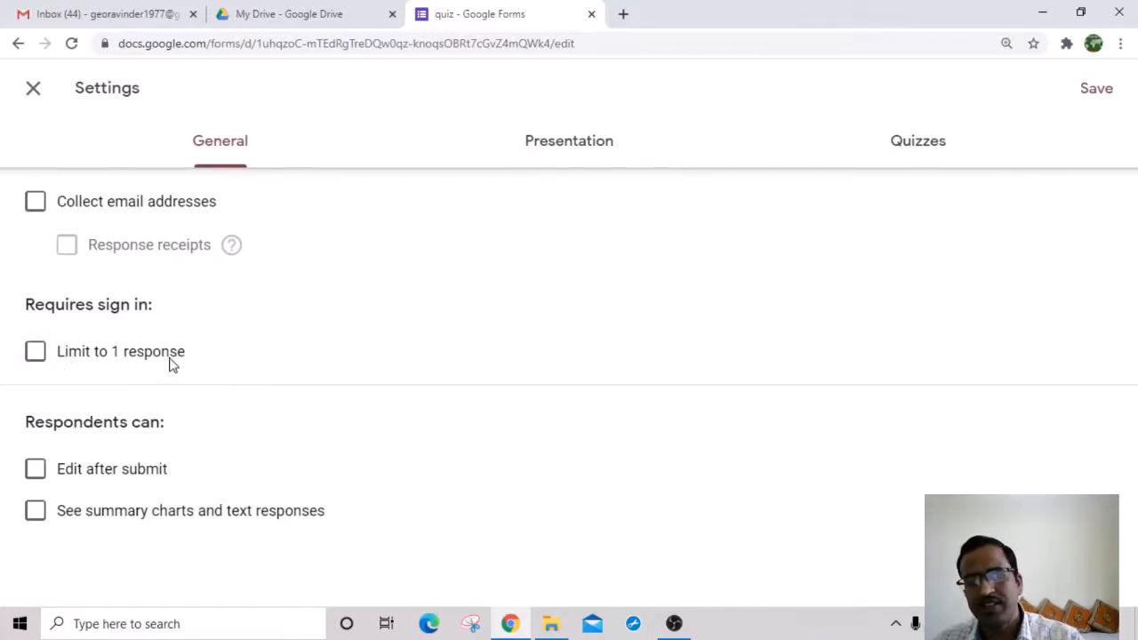
{"action": "left_click", "coordinate": [34, 356]}
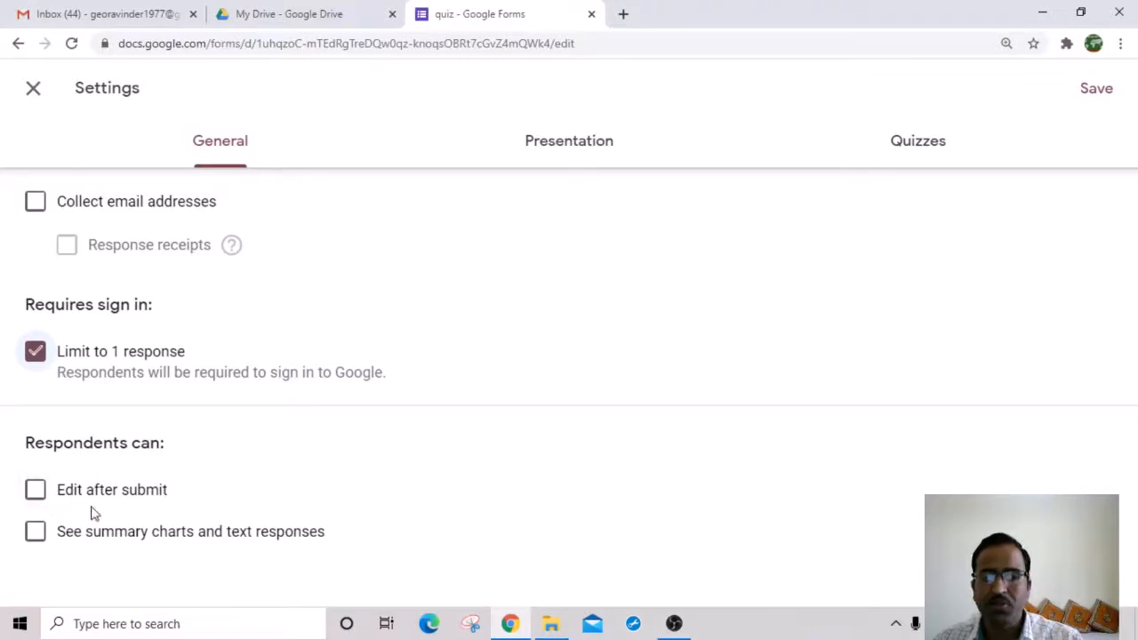
{"action": "left_click", "coordinate": [36, 496]}
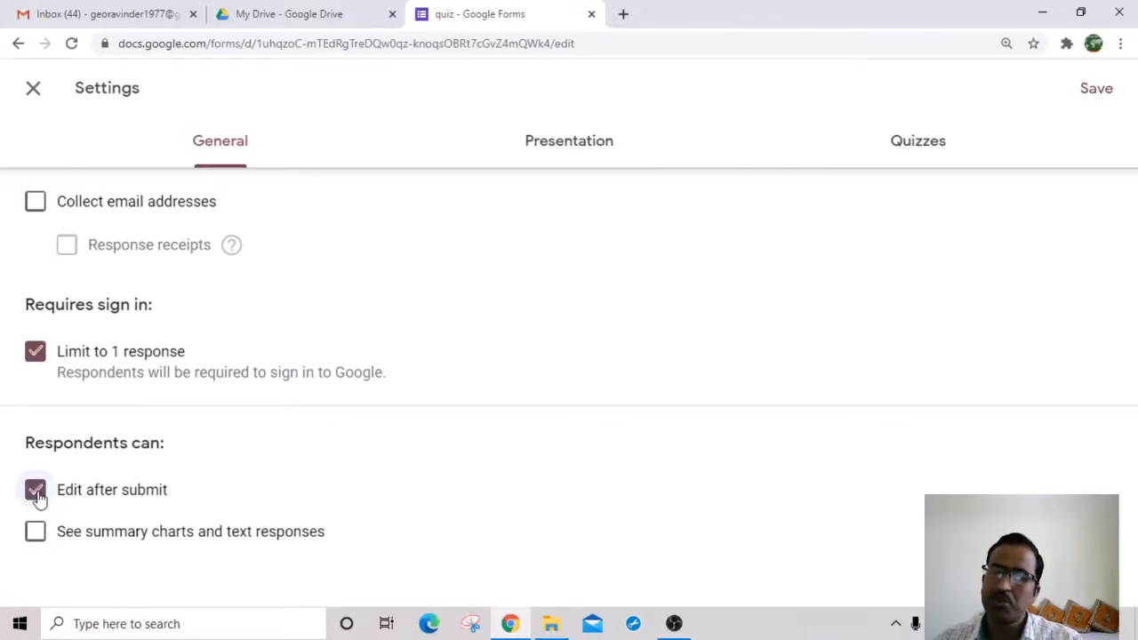
{"action": "left_click", "coordinate": [37, 496]}
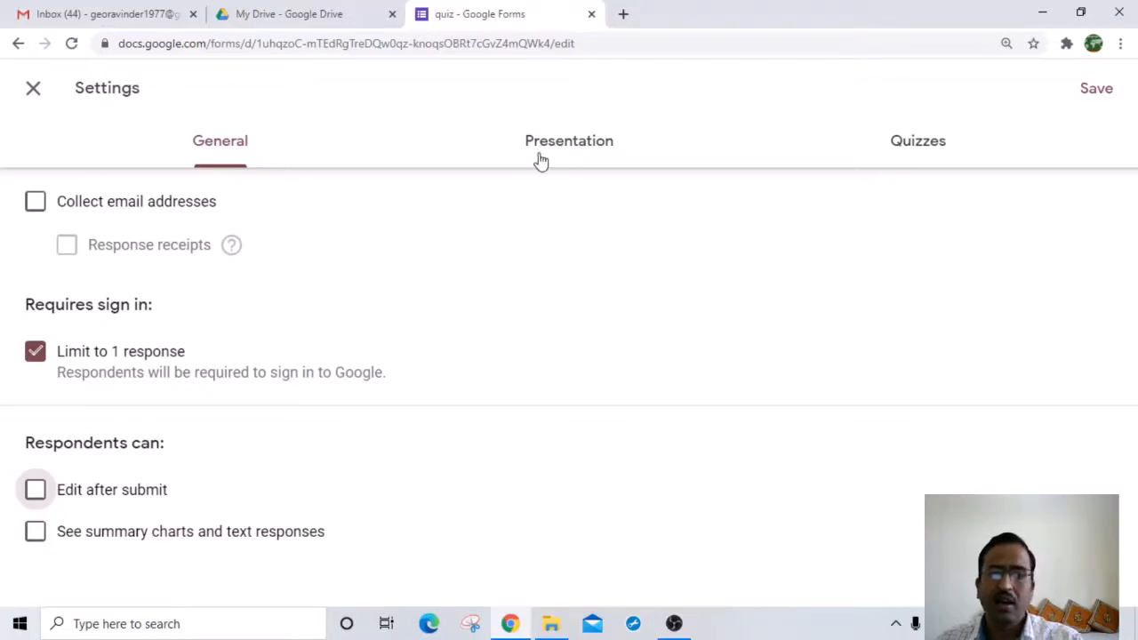
Step: In Presentation settings, enter 'YOUR RESPONSE HAS BEEN SUBMITTED' as the confirmation message, leaving question shuffling off
{"action": "left_click", "coordinate": [570, 153]}
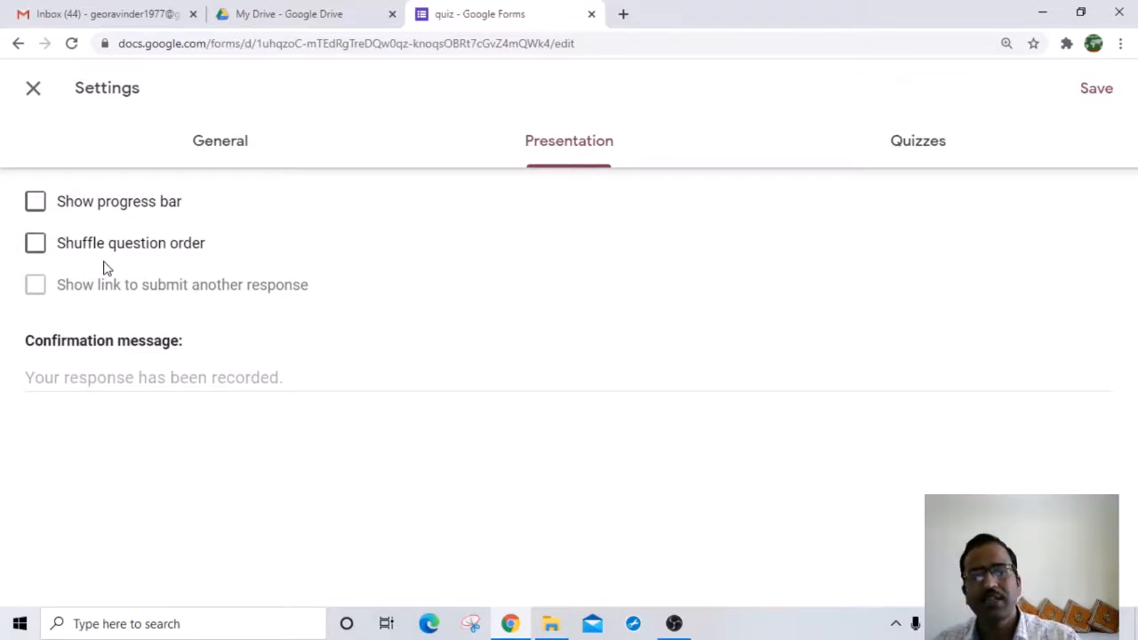
{"action": "left_click", "coordinate": [35, 246]}
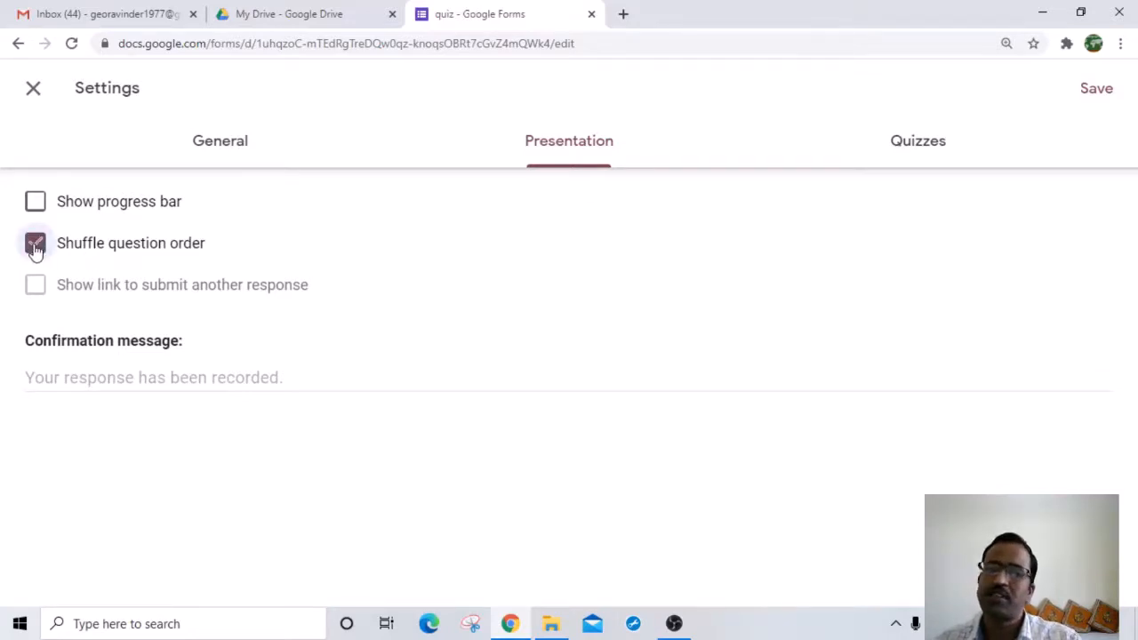
{"action": "left_click", "coordinate": [35, 247]}
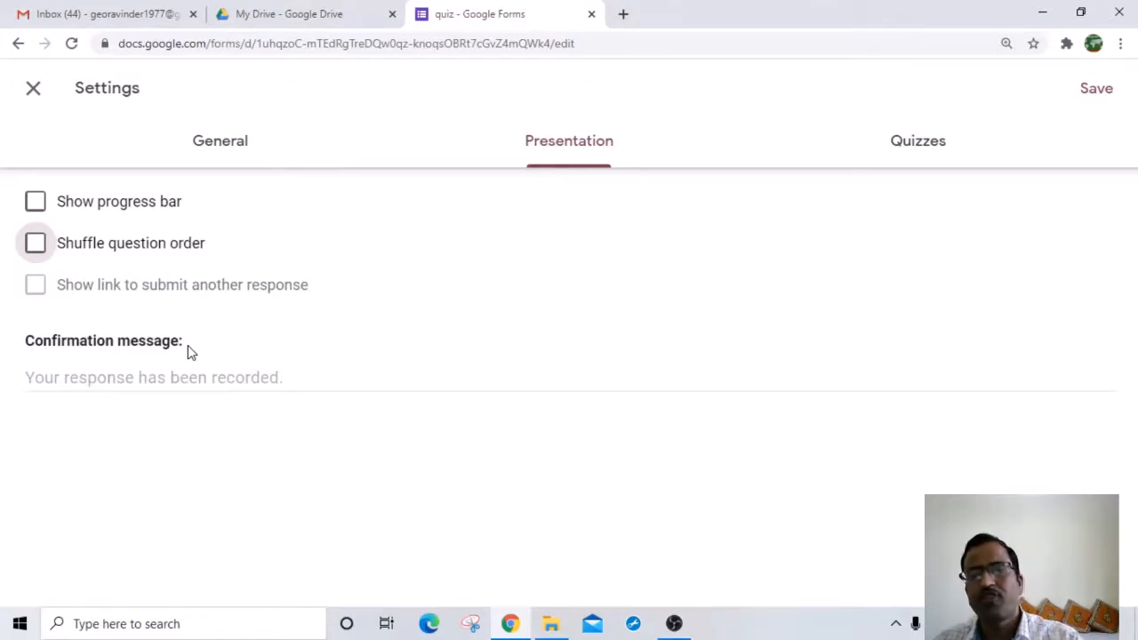
{"action": "left_click", "coordinate": [99, 381]}
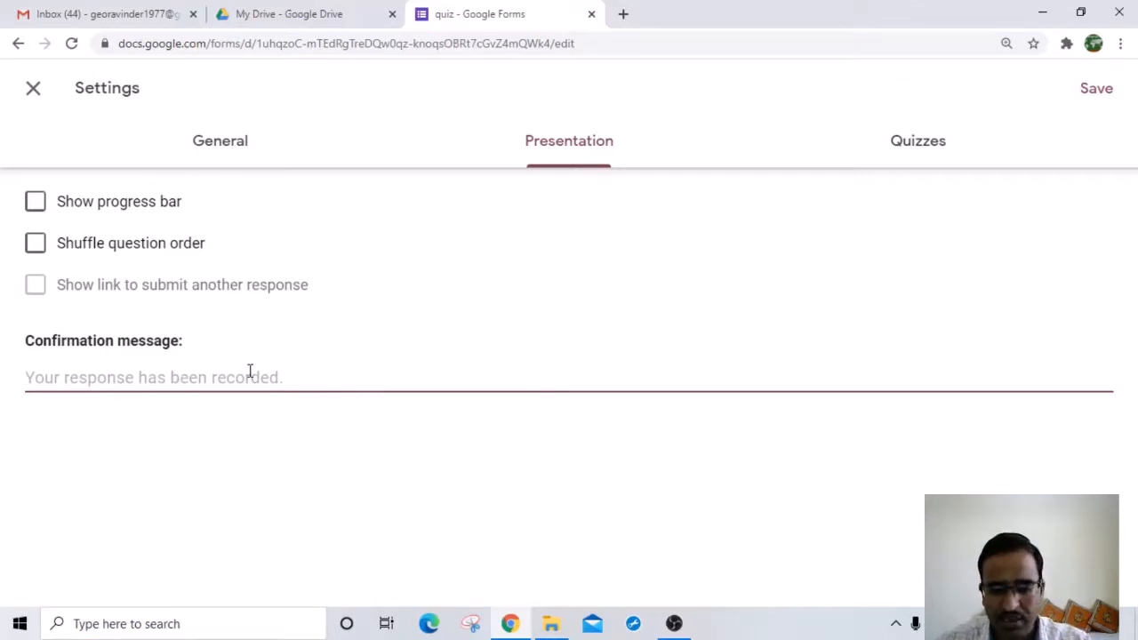
{"action": "type", "text": "YO"}
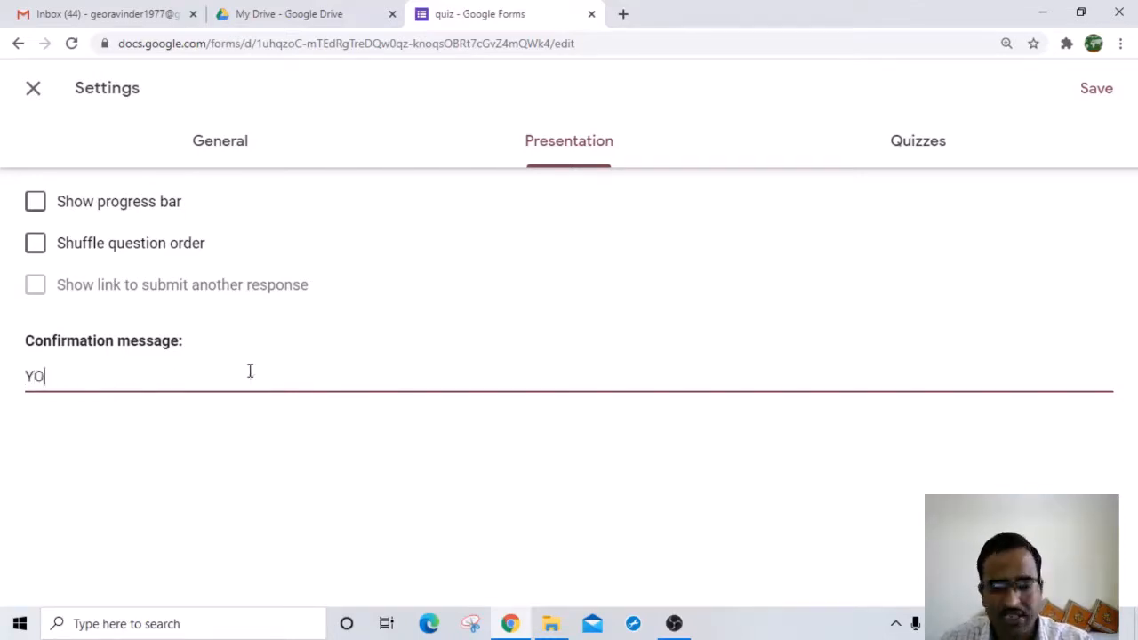
{"action": "type", "text": "UR RES"}
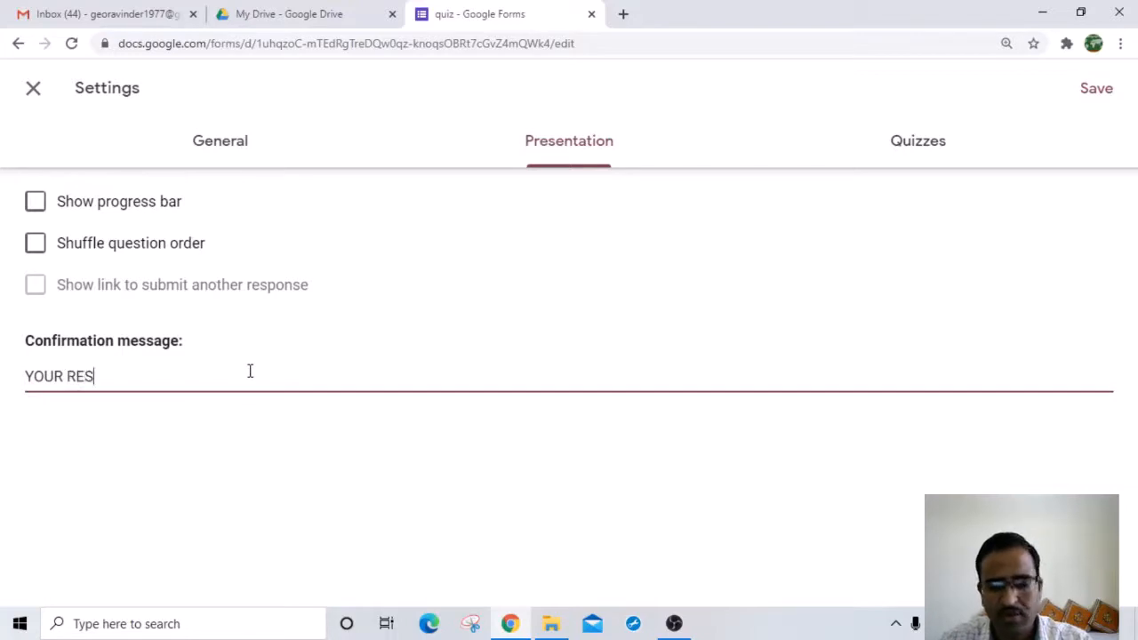
{"action": "type", "text": "PONSE "}
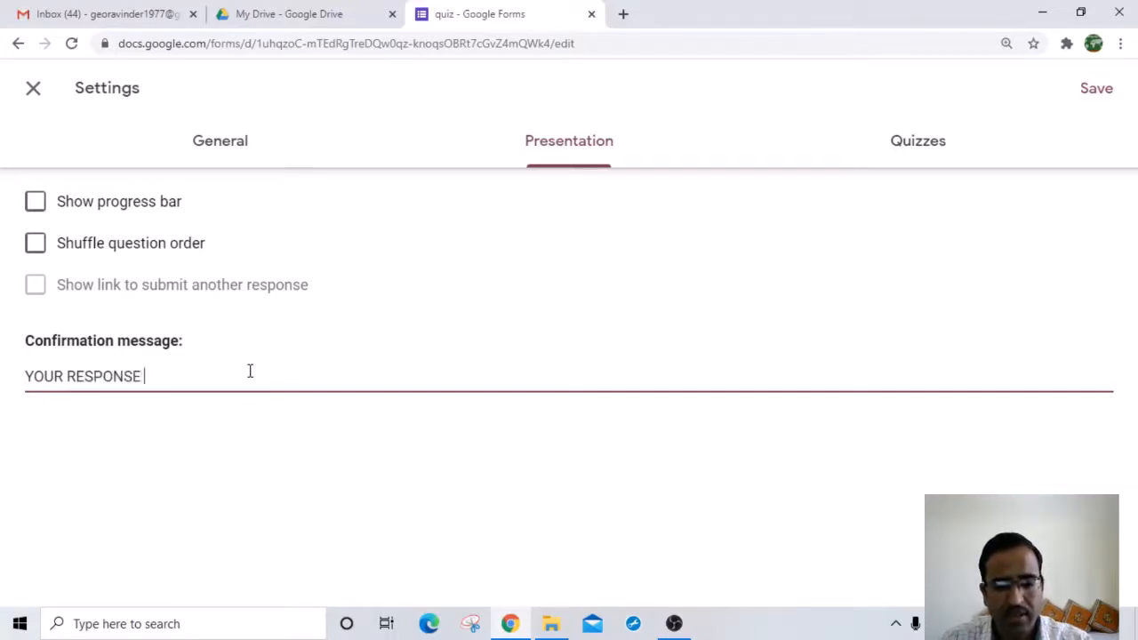
{"action": "type", "text": "HAS BEEN "}
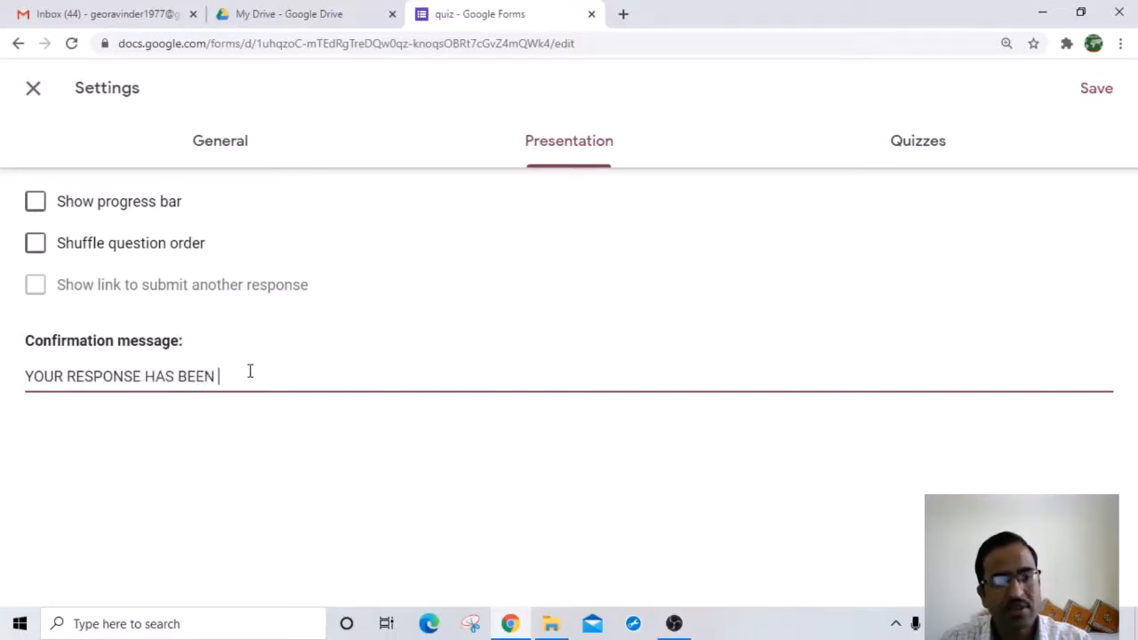
{"action": "type", "text": "SUBMITTED"}
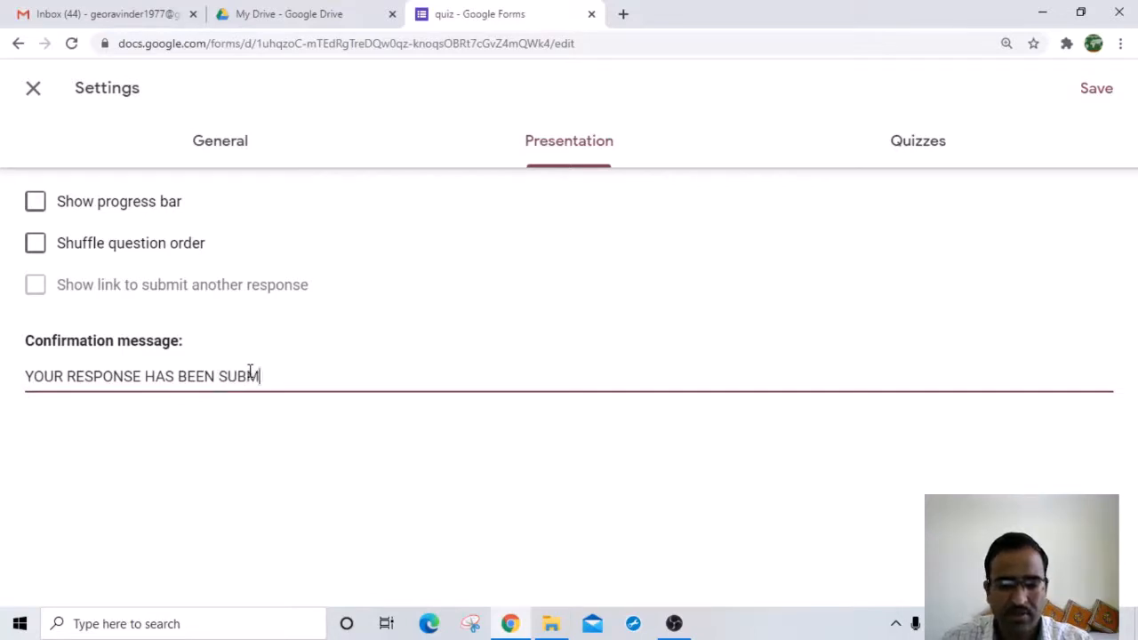
{"action": "left_click", "coordinate": [302, 453]}
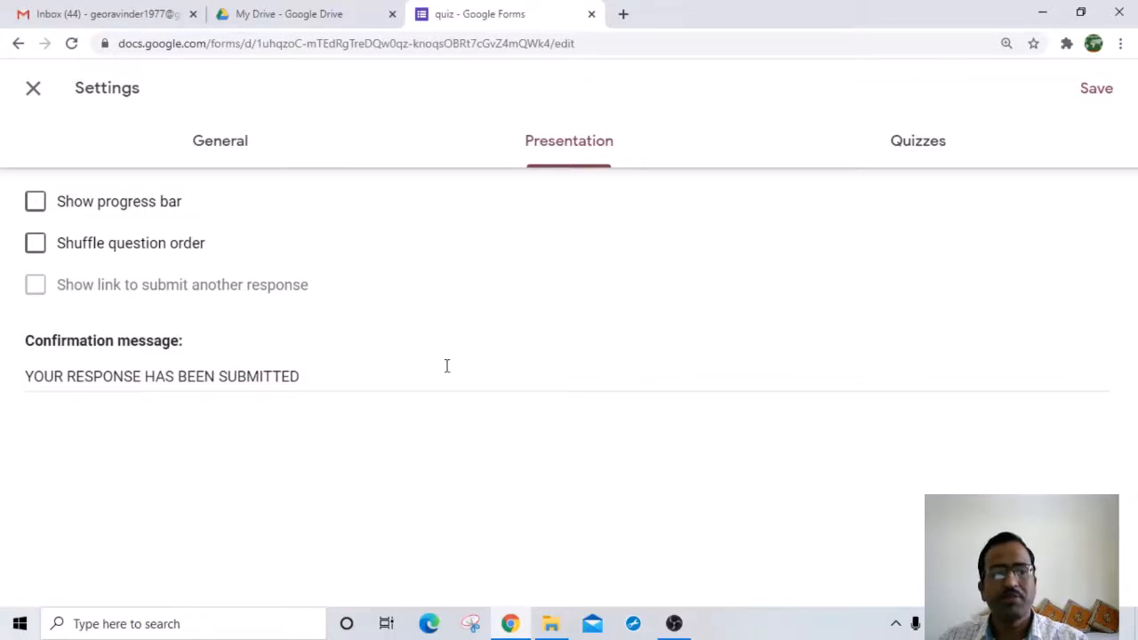
Step: Save the settings containing the new confirmation message
{"action": "left_click", "coordinate": [1104, 93]}
{"action": "scroll", "coordinate": [427, 378], "scroll_direction": "down", "scroll_amount": 2}
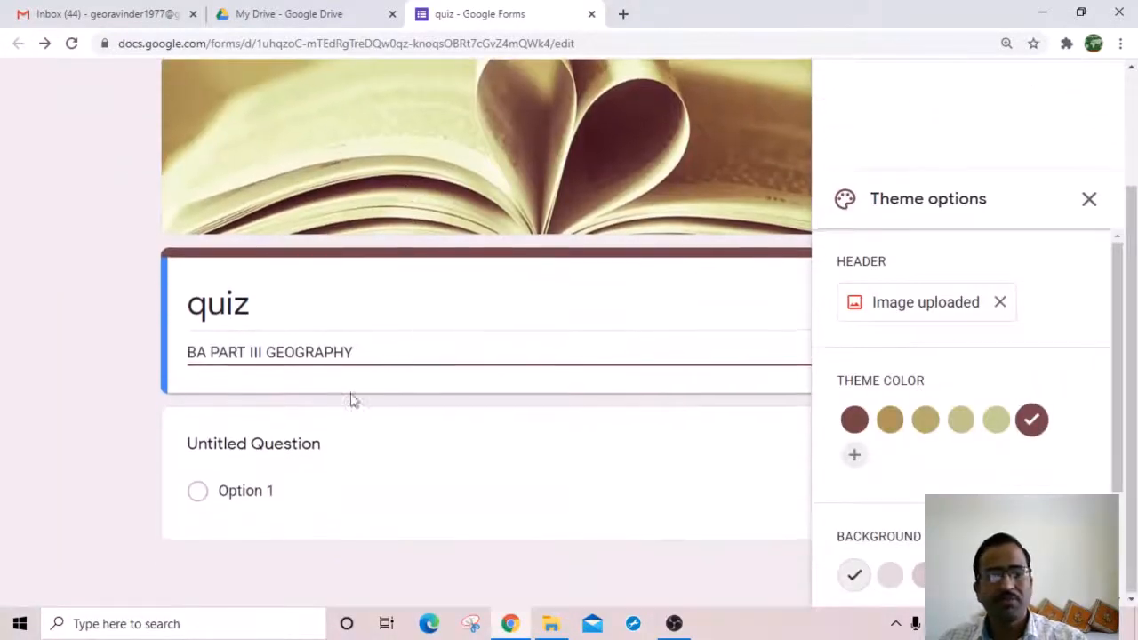
{"action": "scroll", "coordinate": [404, 334], "scroll_direction": "up", "scroll_amount": 2}
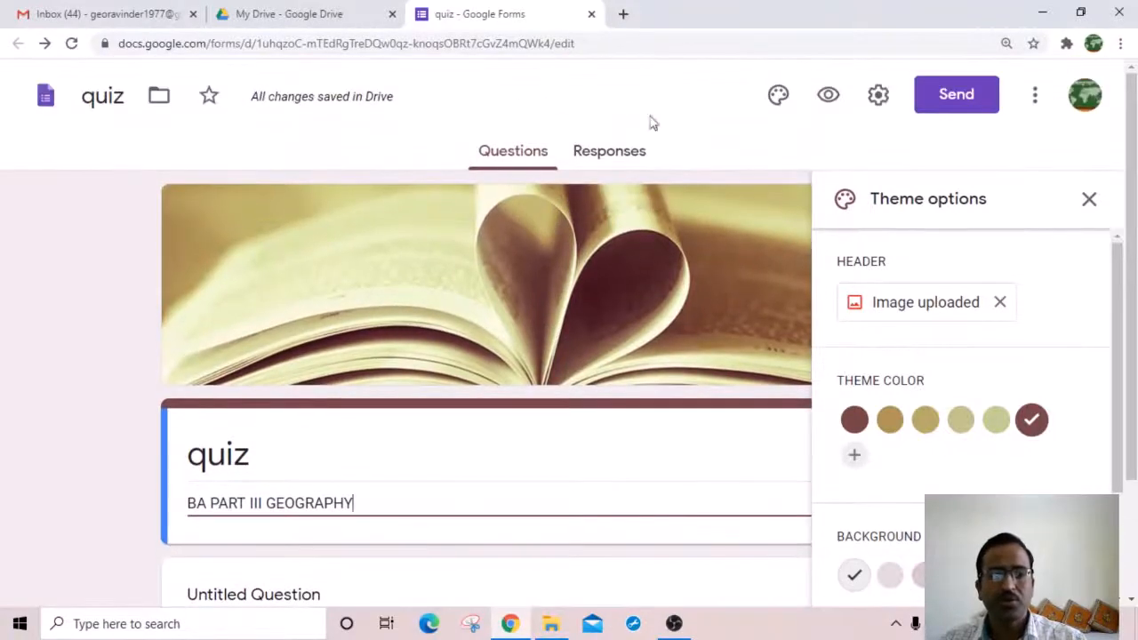
{"action": "scroll", "coordinate": [353, 386], "scroll_direction": "down", "scroll_amount": 2}
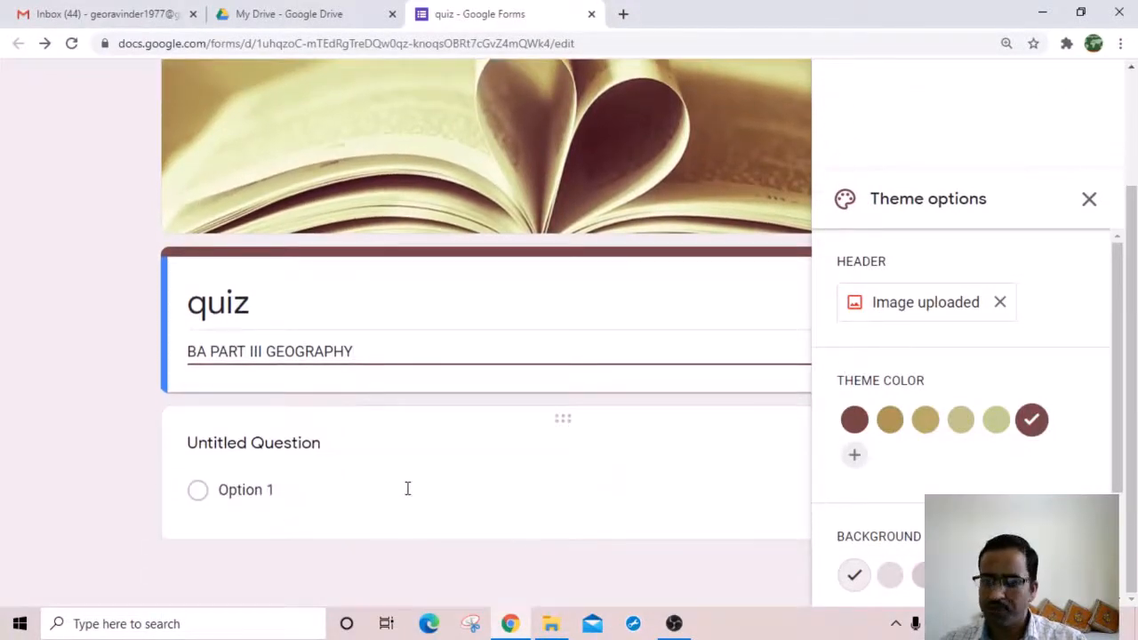
{"action": "scroll", "coordinate": [421, 447], "scroll_direction": "up", "scroll_amount": 2}
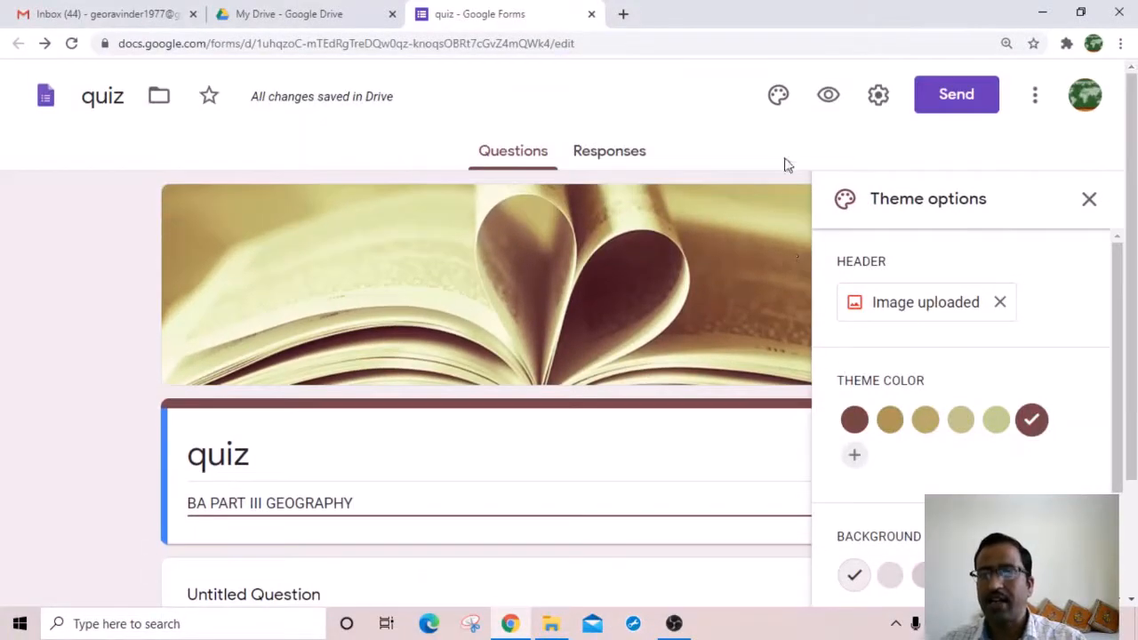
Step: Submit one test response from the form preview, then close the preview
{"action": "left_click", "coordinate": [827, 97]}
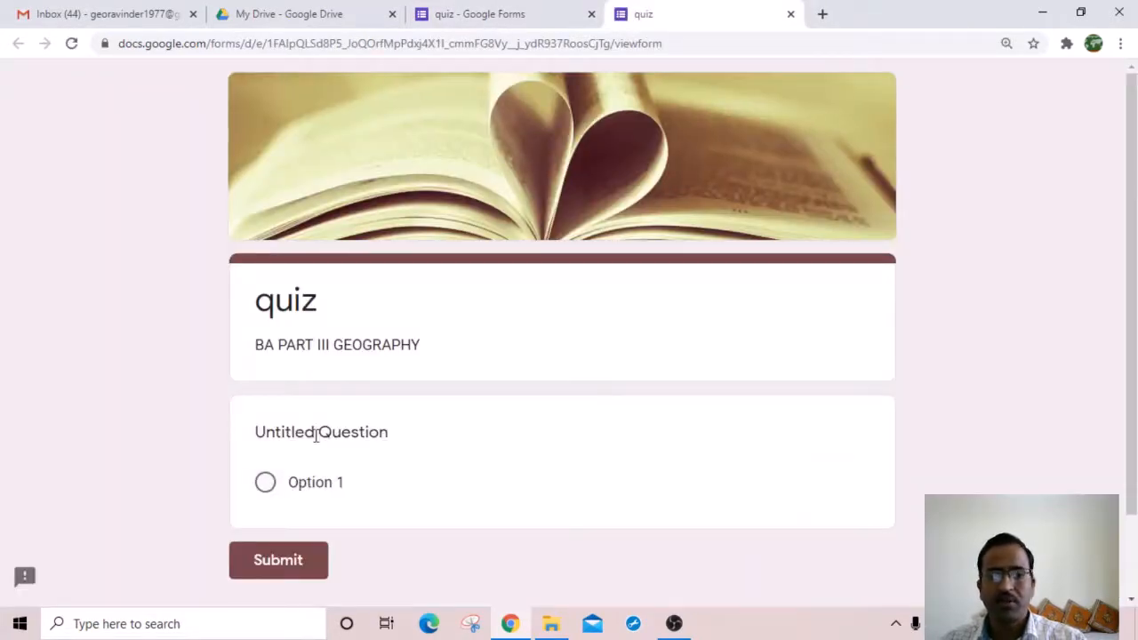
{"action": "left_click", "coordinate": [268, 562]}
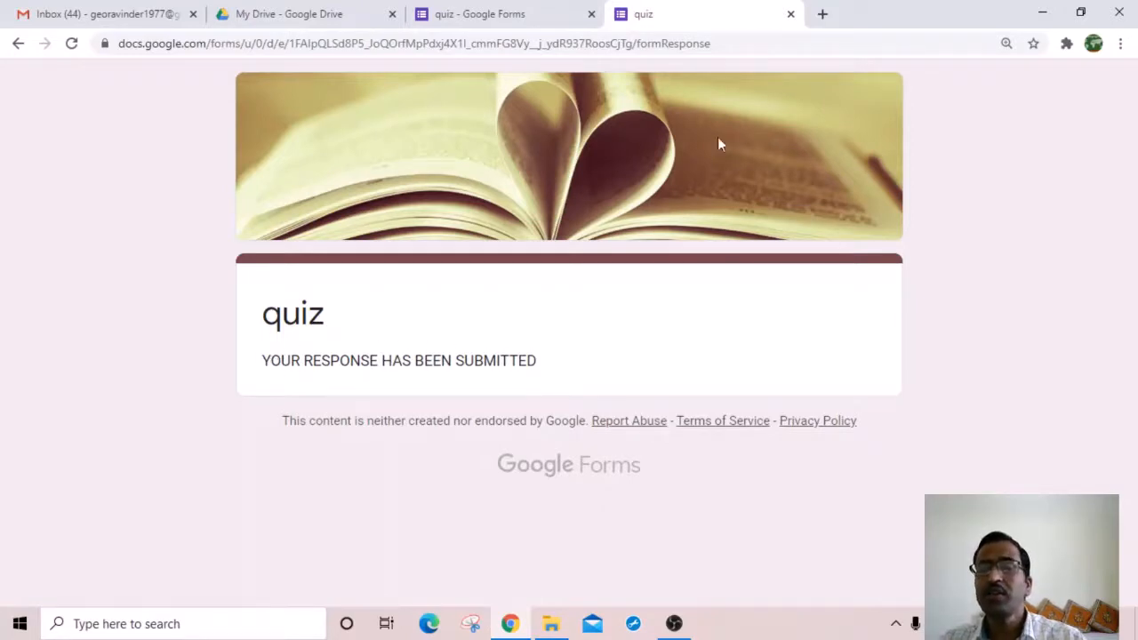
{"action": "left_click", "coordinate": [791, 15]}
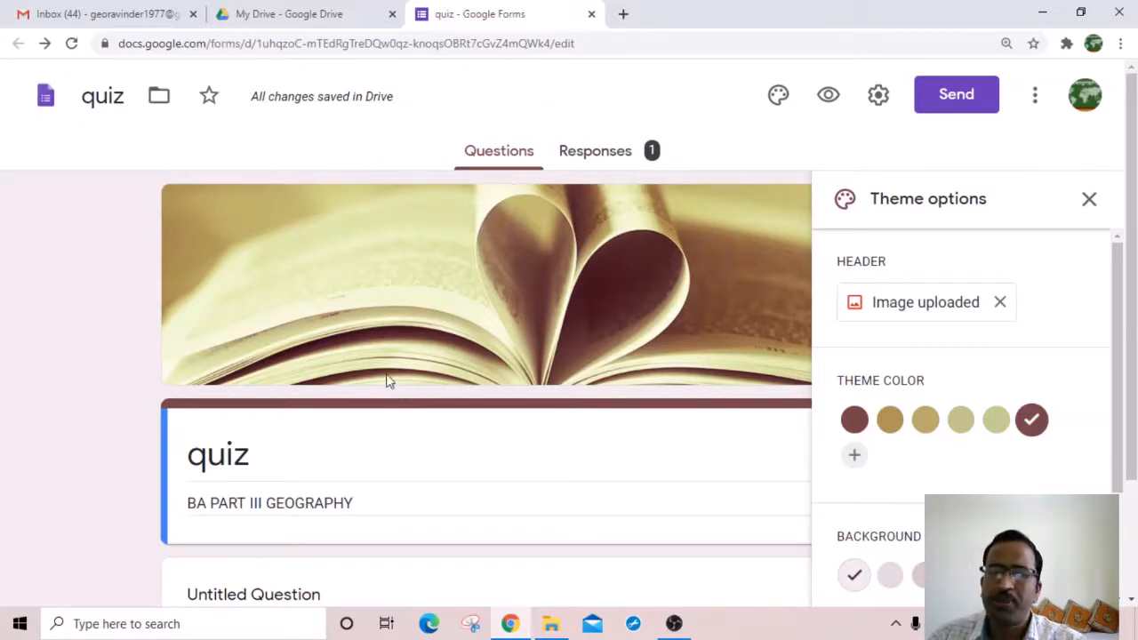
Step: In Settings, add a full stop to the confirmation message and show the Quizzes options
{"action": "left_click", "coordinate": [878, 95]}
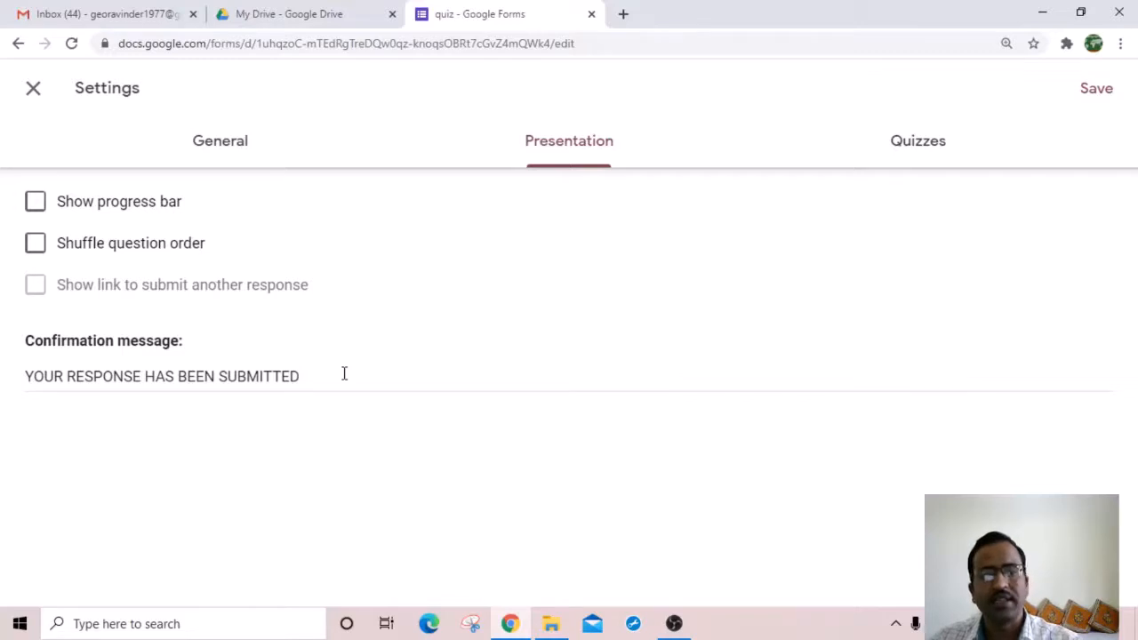
{"action": "left_click", "coordinate": [305, 378]}
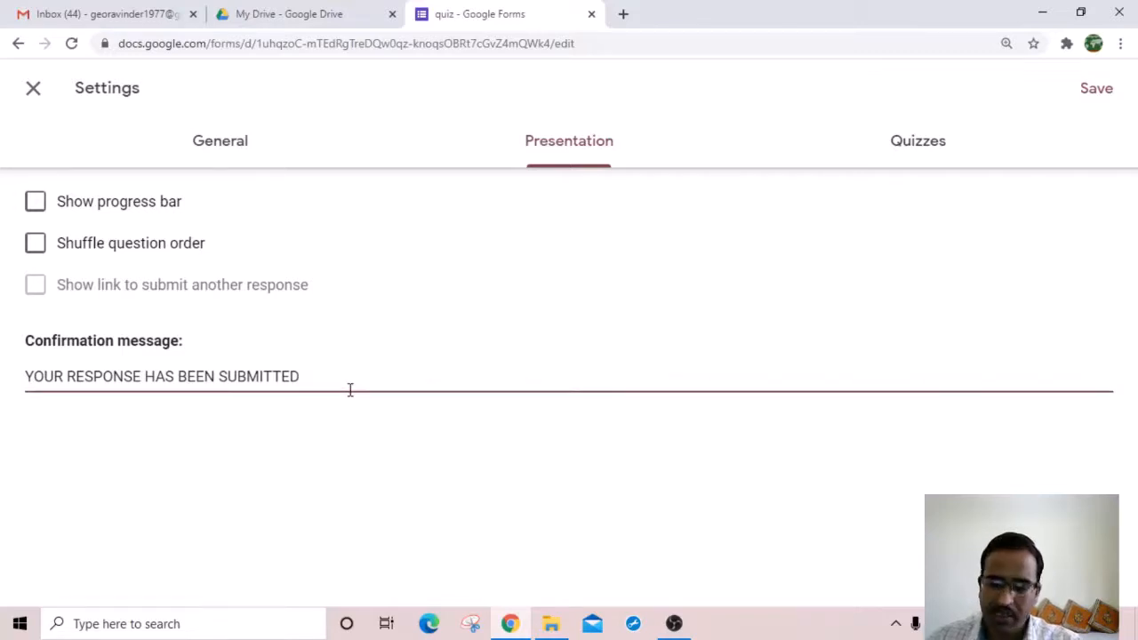
{"action": "type", "text": "."}
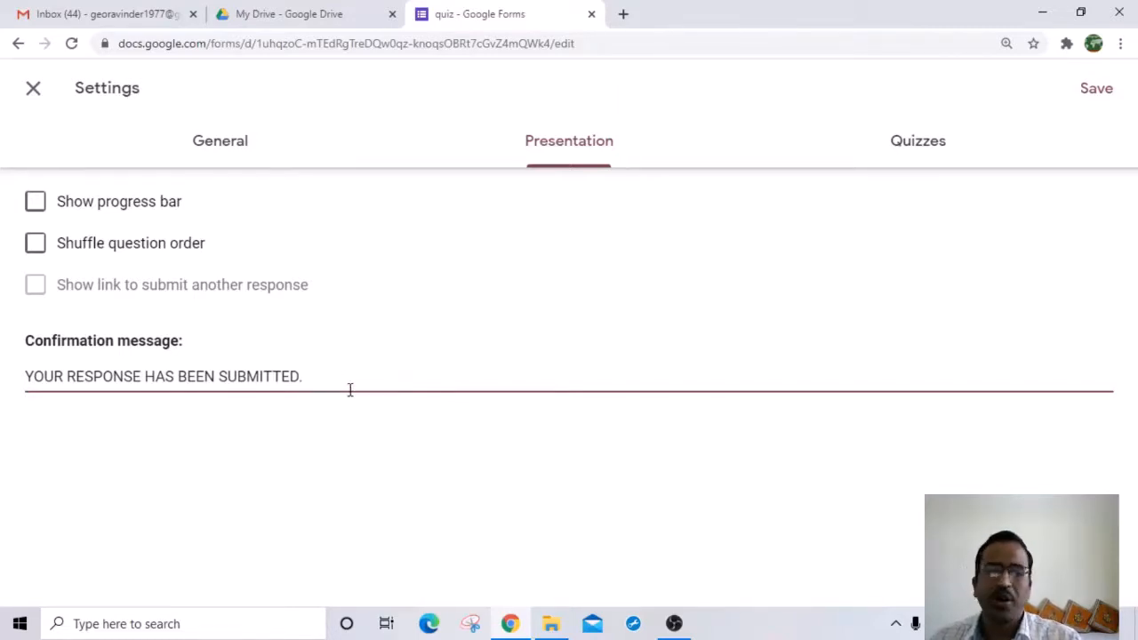
{"action": "left_click", "coordinate": [912, 152]}
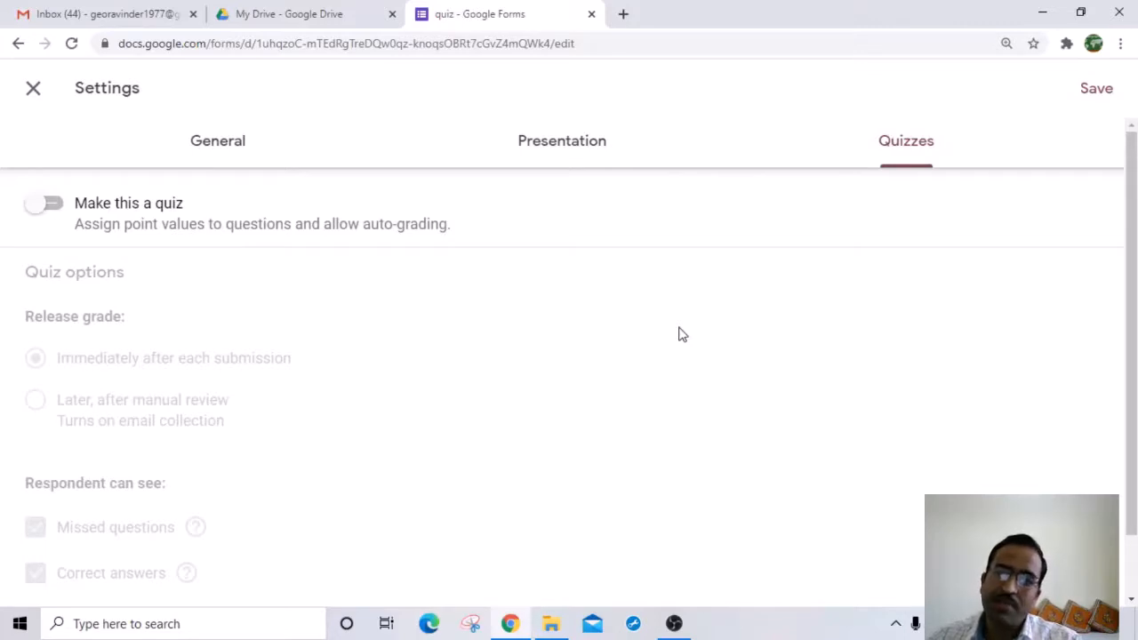
Step: Turn on Make this a quiz, release grades immediately, and untick Missed questions, Correct answers and Point values
{"action": "left_click", "coordinate": [61, 210]}
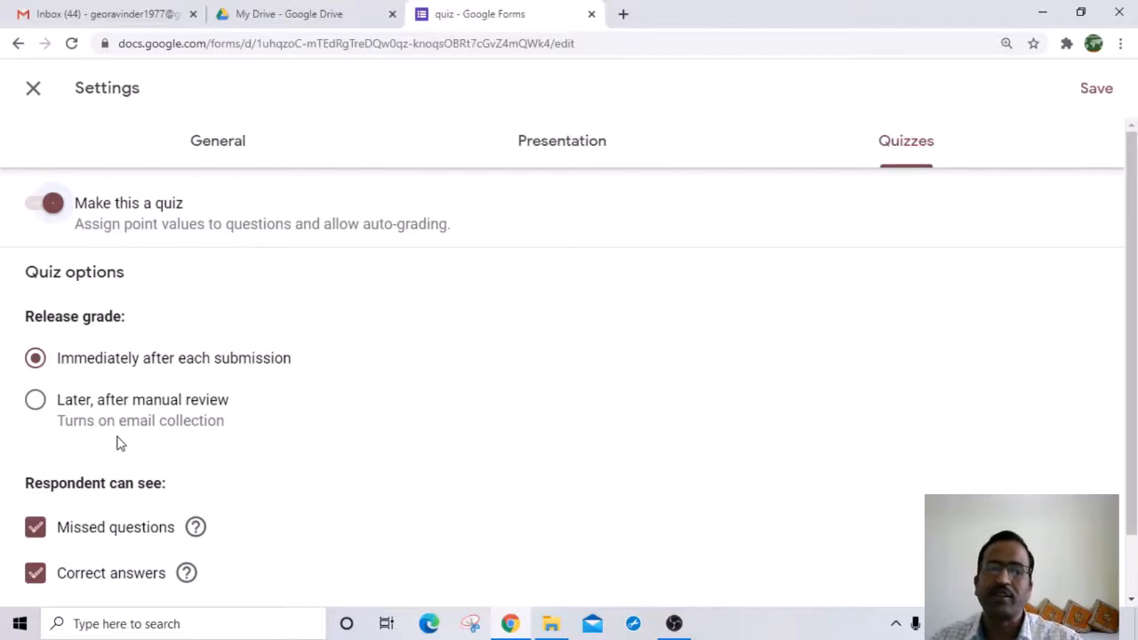
{"action": "scroll", "coordinate": [204, 419], "scroll_direction": "down", "scroll_amount": 1}
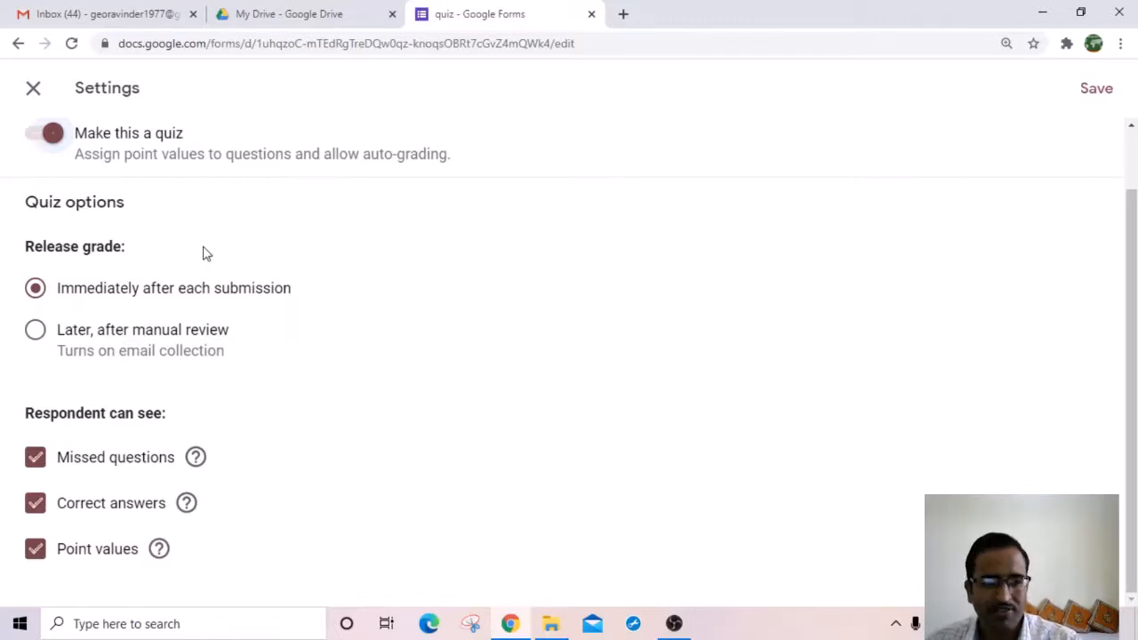
{"action": "left_click", "coordinate": [35, 330]}
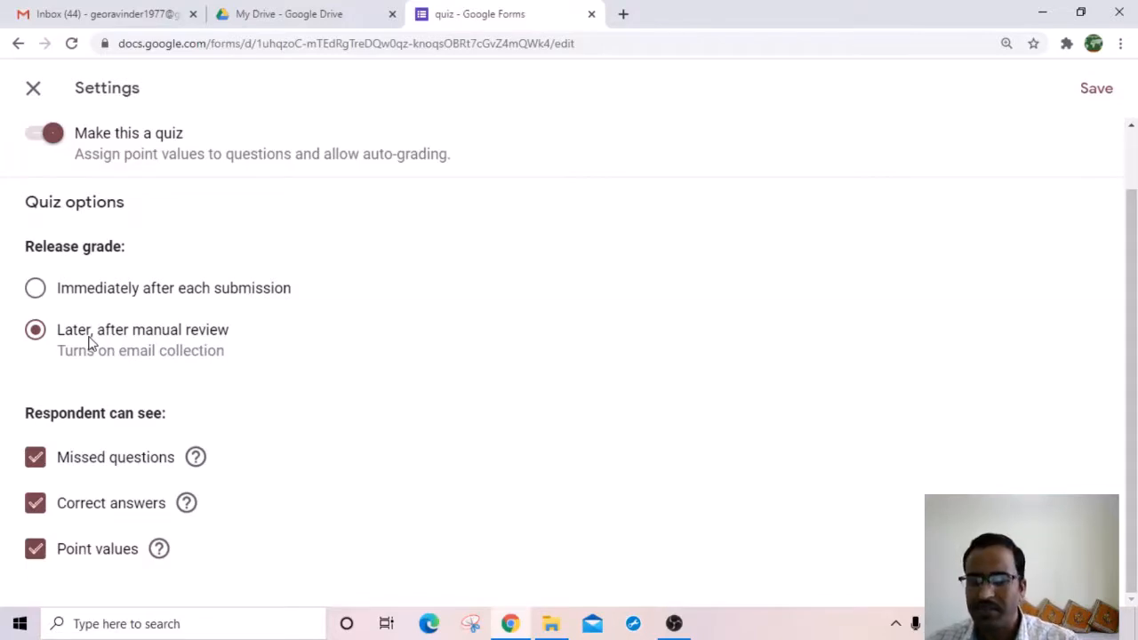
{"action": "left_click", "coordinate": [36, 289]}
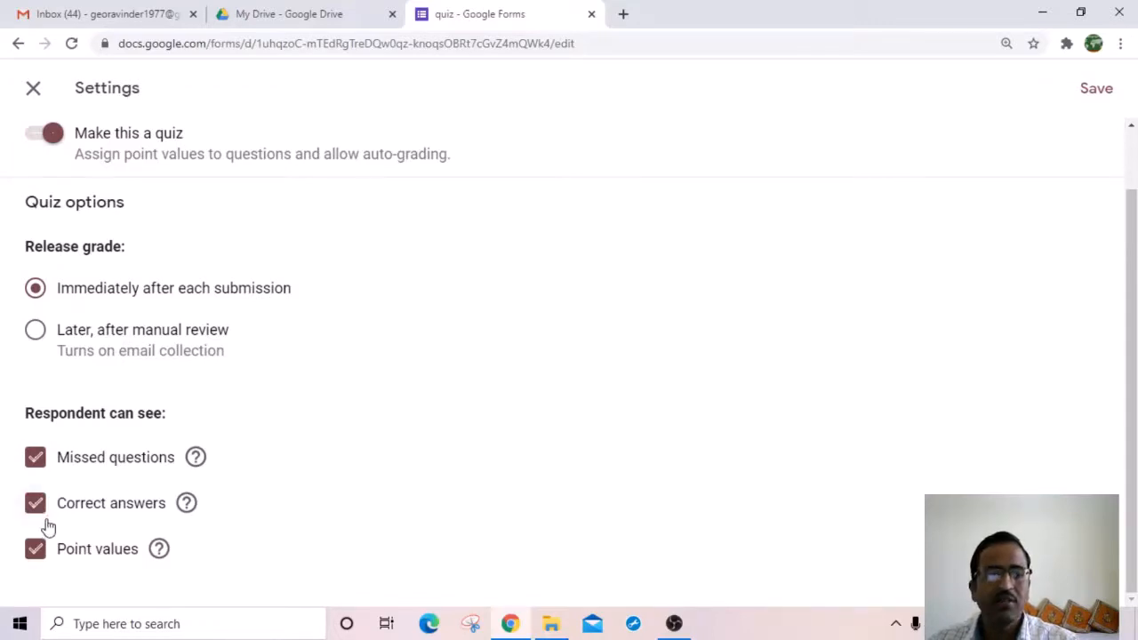
{"action": "mouse_move", "coordinate": [185, 503]}
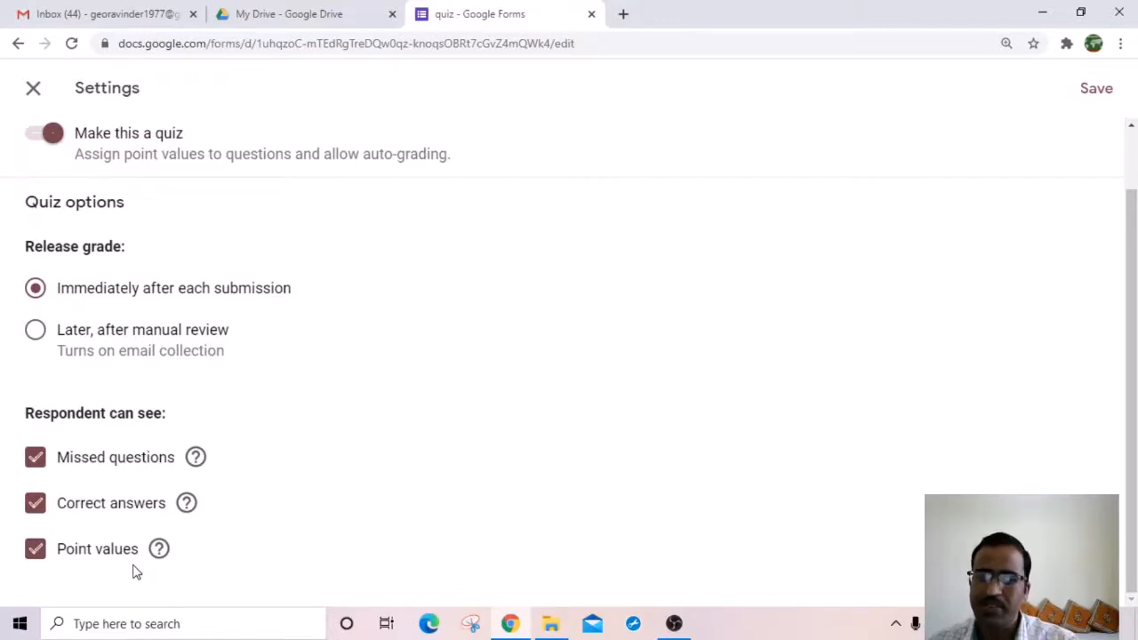
{"action": "left_click", "coordinate": [35, 460]}
{"action": "left_click", "coordinate": [35, 503]}
{"action": "left_click", "coordinate": [35, 548]}
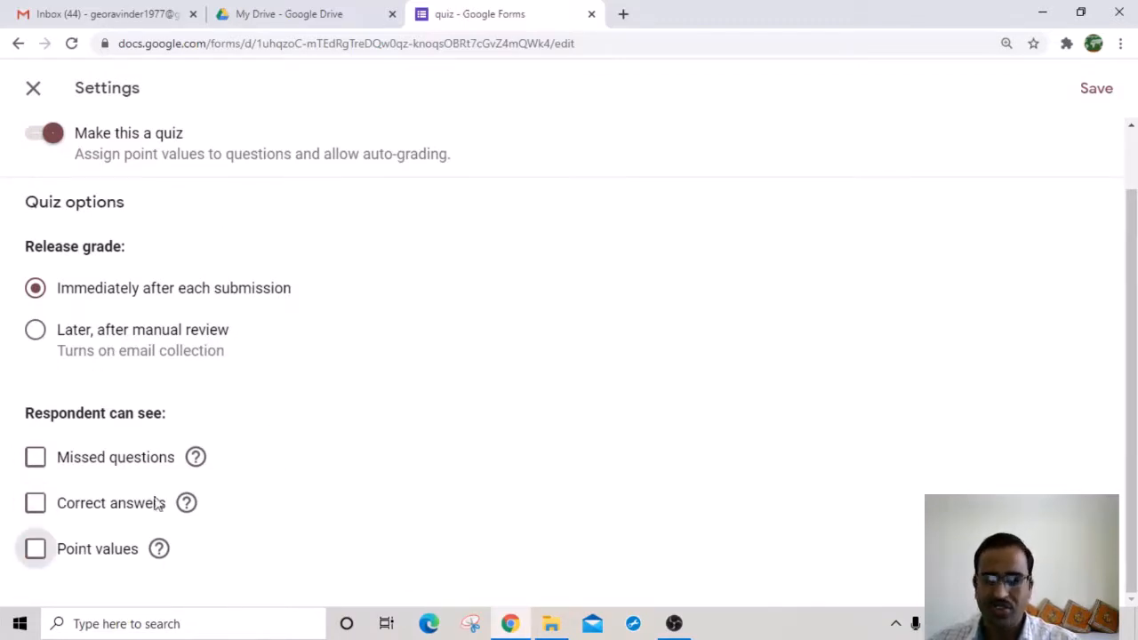
Step: Save the quiz settings and close the Theme options panel
{"action": "left_click", "coordinate": [1097, 90]}
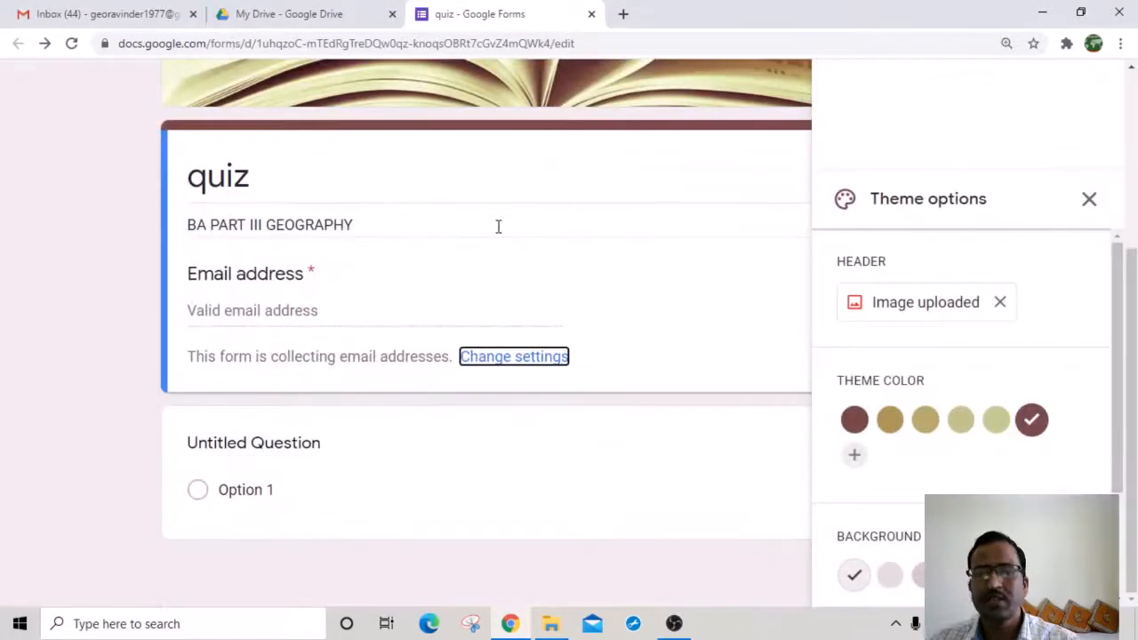
{"action": "scroll", "coordinate": [676, 213], "scroll_direction": "up", "scroll_amount": 5}
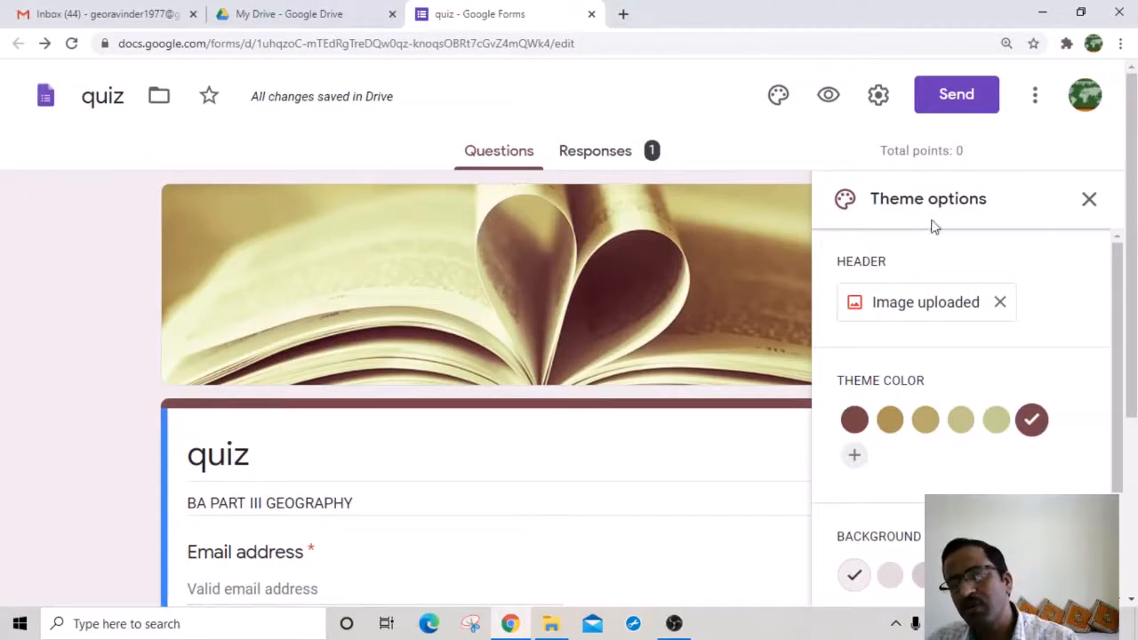
{"action": "left_click", "coordinate": [1089, 200]}
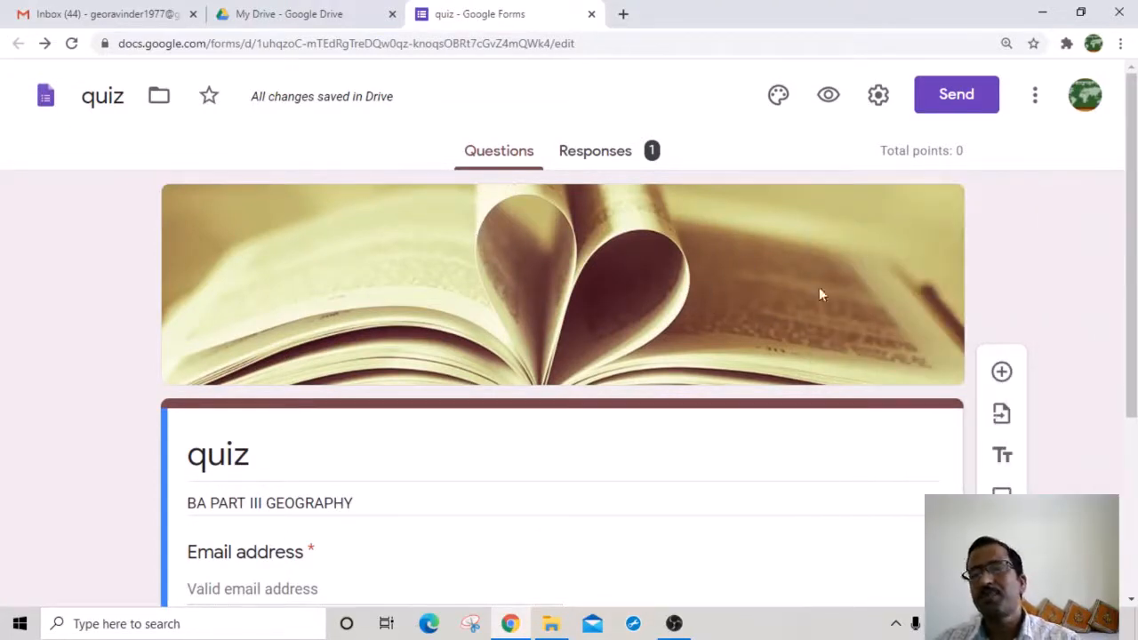
{"action": "scroll", "coordinate": [747, 296], "scroll_direction": "down", "scroll_amount": 3}
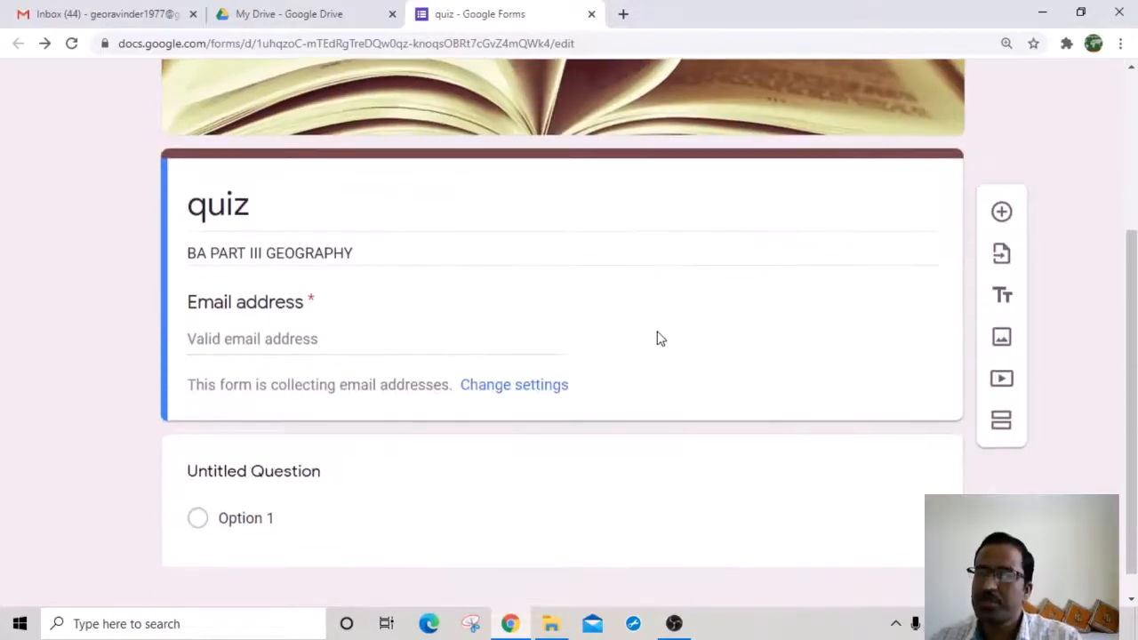
{"action": "scroll", "coordinate": [622, 317], "scroll_direction": "down", "scroll_amount": 1}
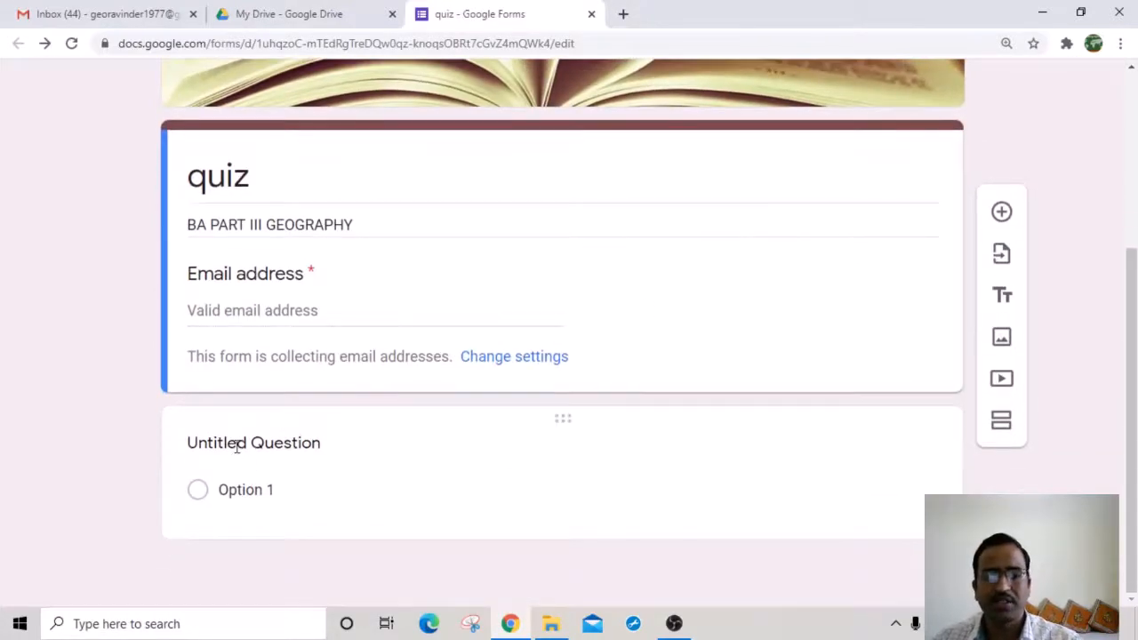
Step: Enter CAPITAL OF INDIA as the question text with options JAIPUR, LUCKNOW, CHURU and NEW DELHI
{"action": "left_click", "coordinate": [237, 445]}
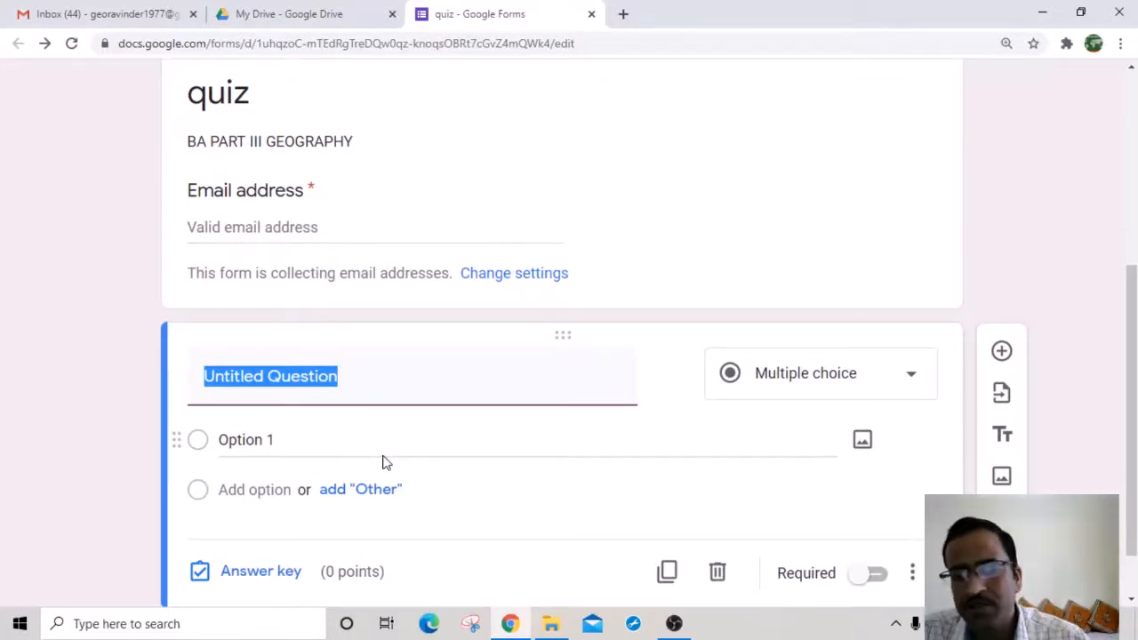
{"action": "type", "text": "CAPI"}
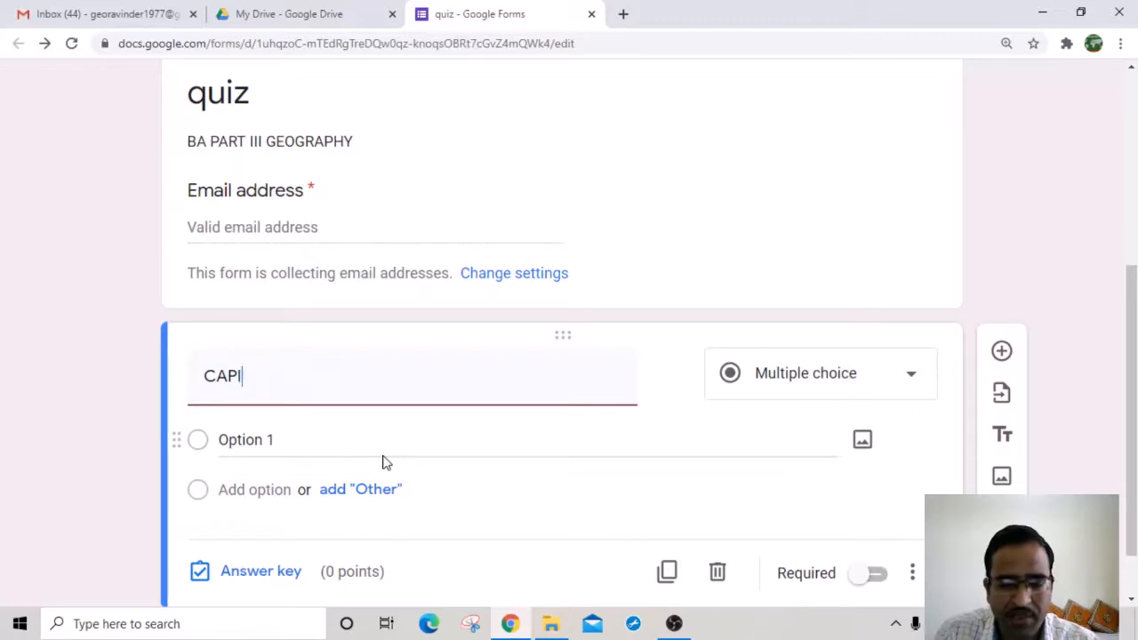
{"action": "type", "text": "TAL OF "}
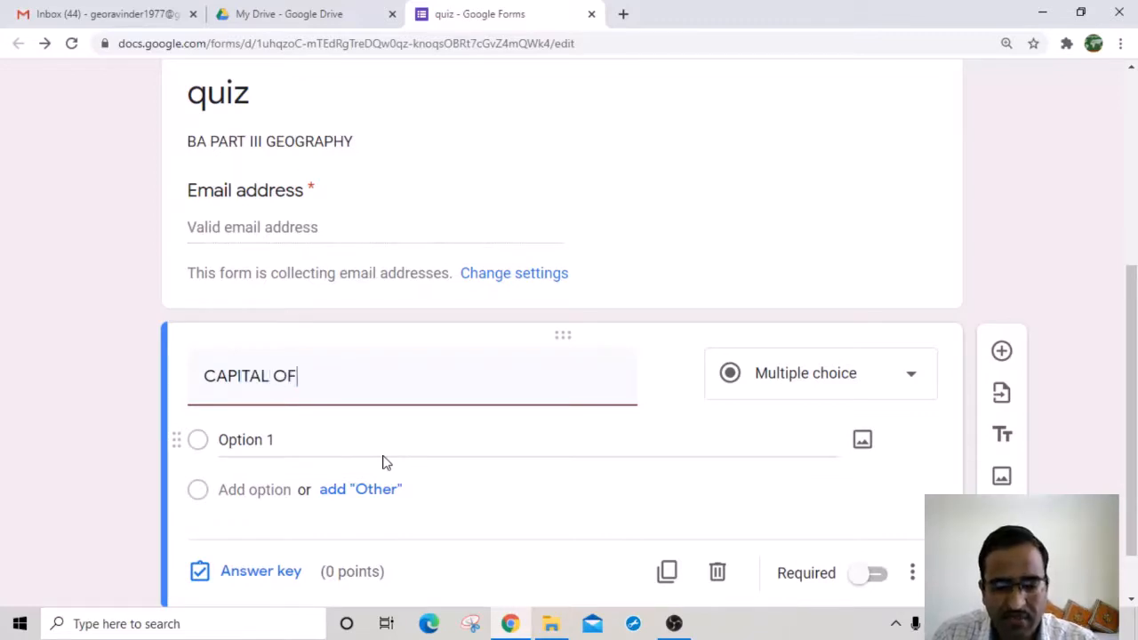
{"action": "type", "text": "INDIA"}
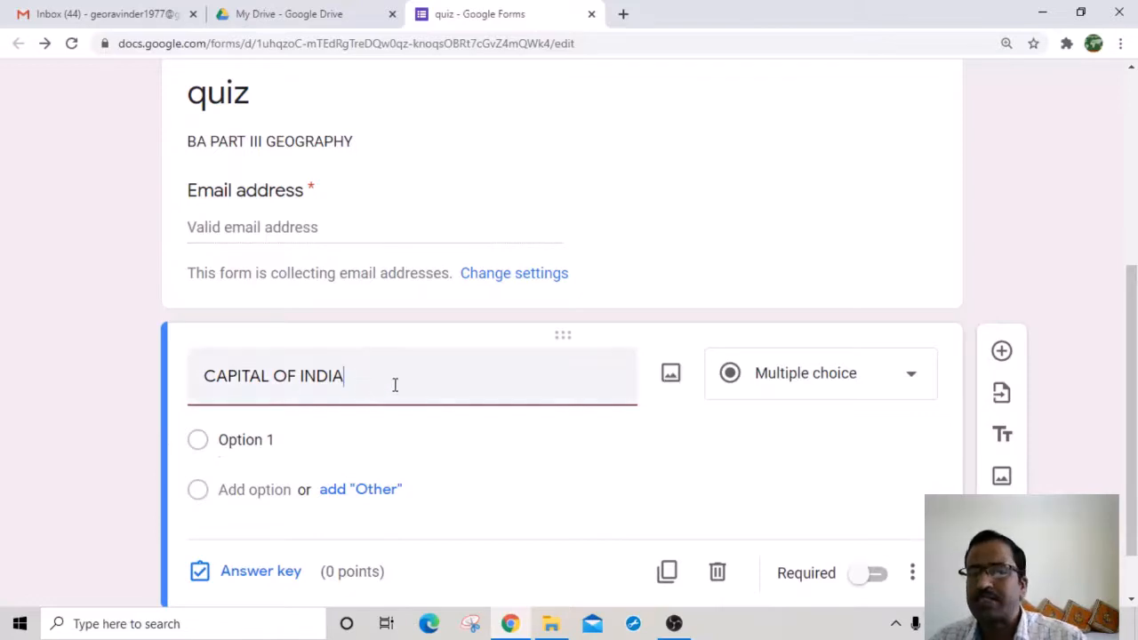
{"action": "left_click", "coordinate": [244, 439]}
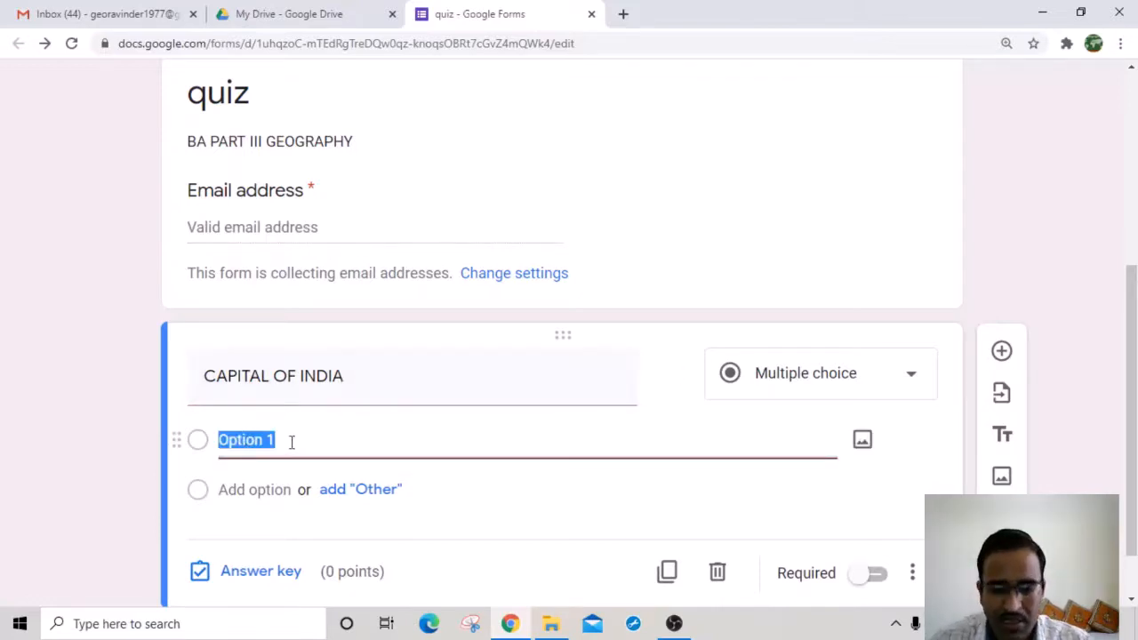
{"action": "type", "text": "JAIPUR"}
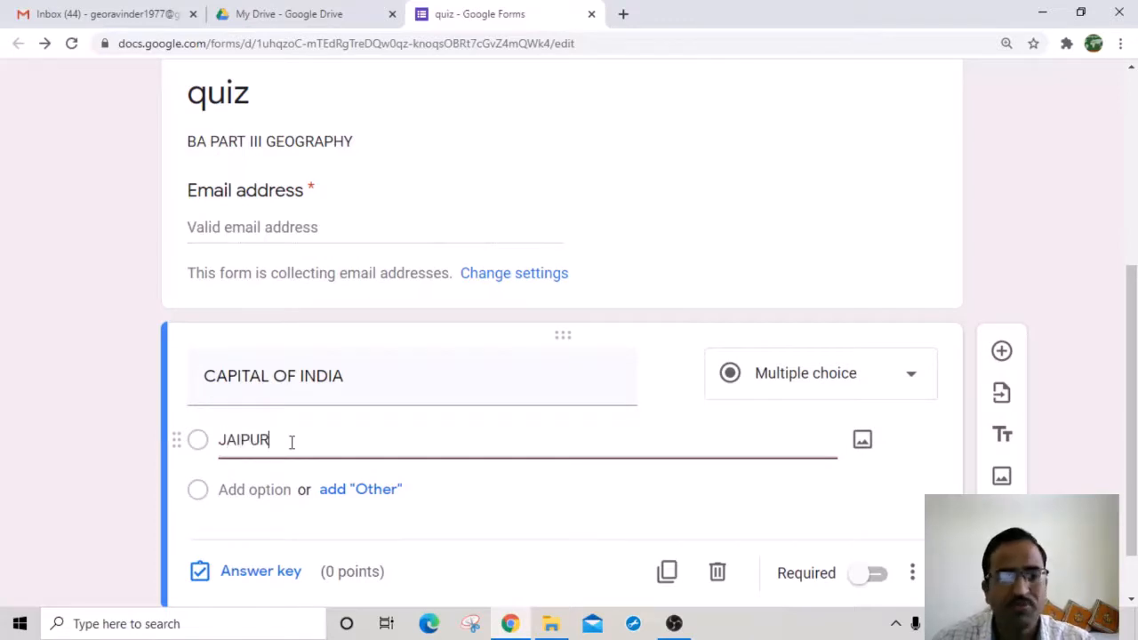
{"action": "left_click", "coordinate": [259, 489]}
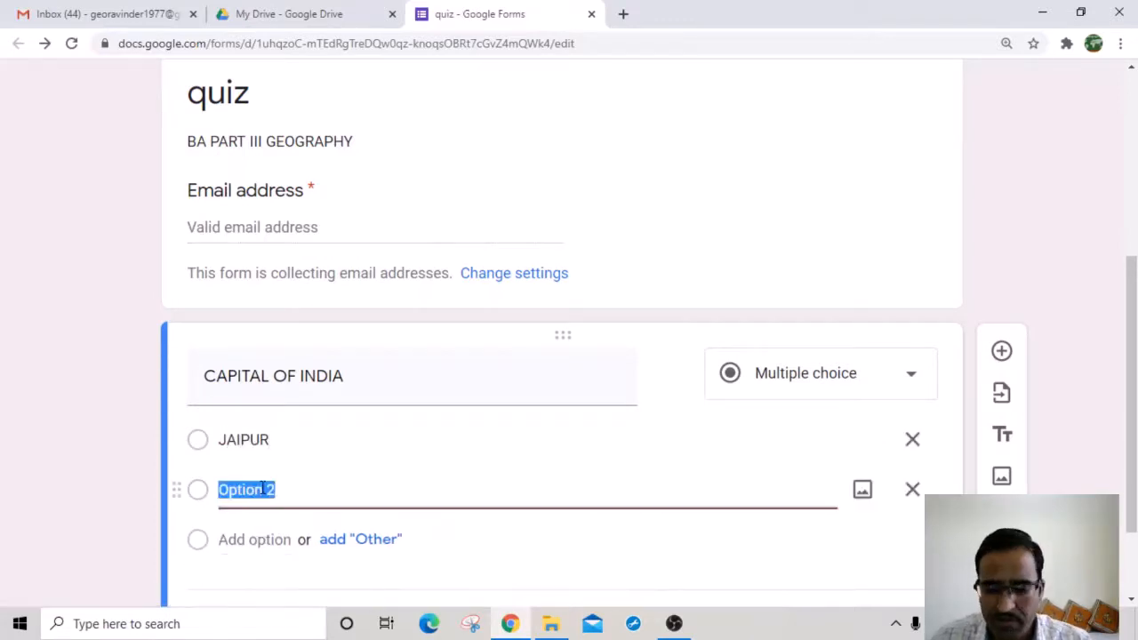
{"action": "type", "text": "LUCKNOW"}
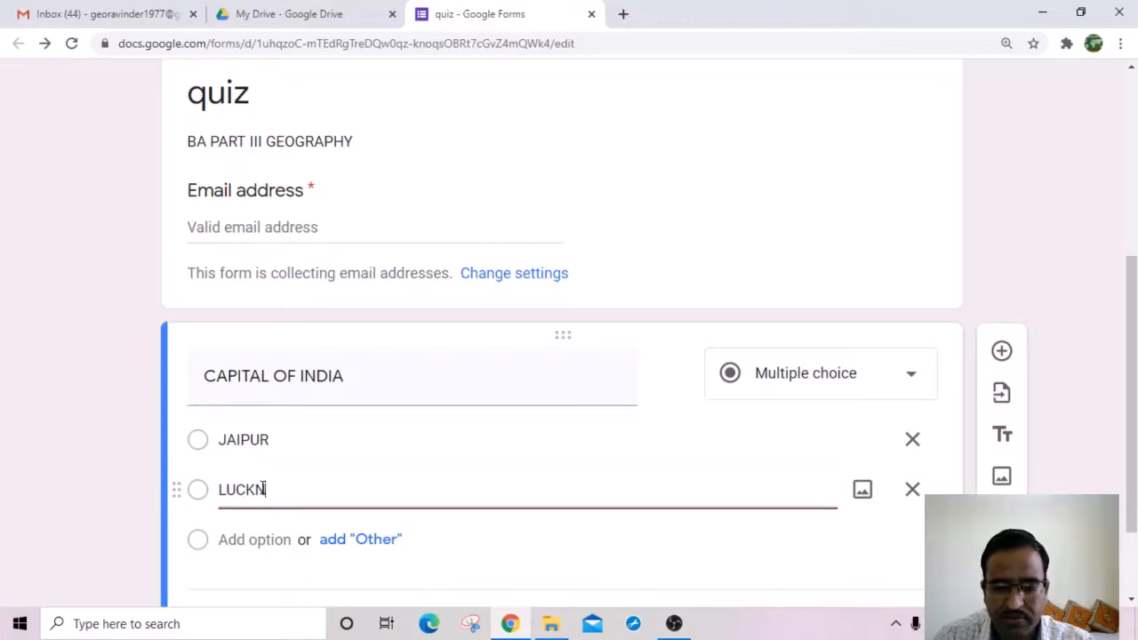
{"action": "left_click", "coordinate": [257, 540]}
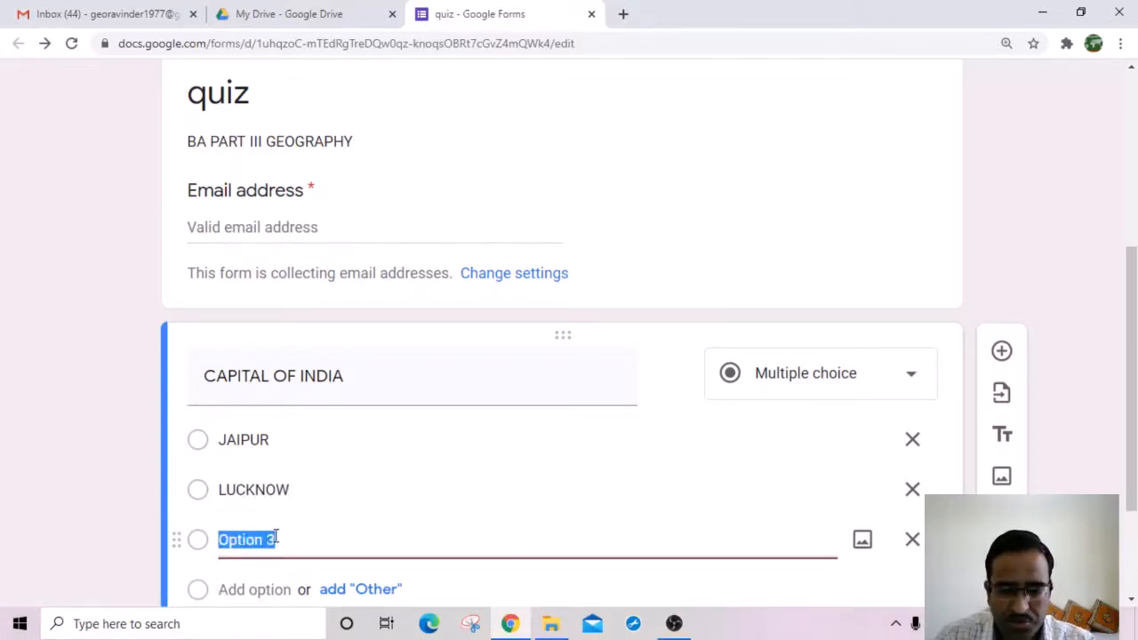
{"action": "type", "text": "CHURU"}
{"action": "left_click", "coordinate": [239, 589]}
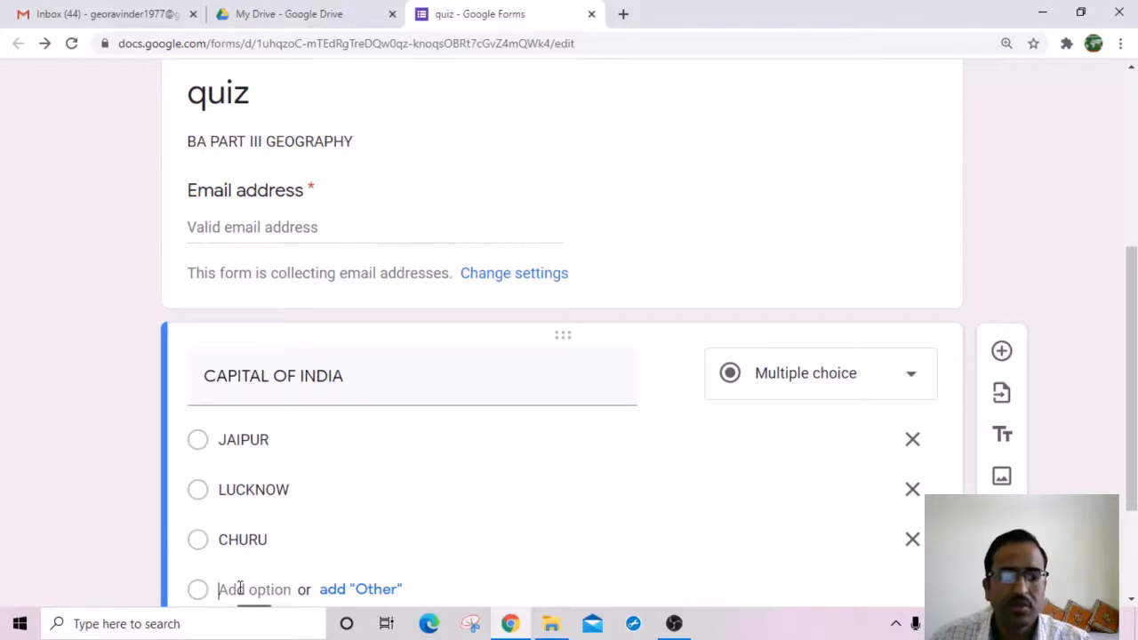
{"action": "type", "text": "NEW DE"}
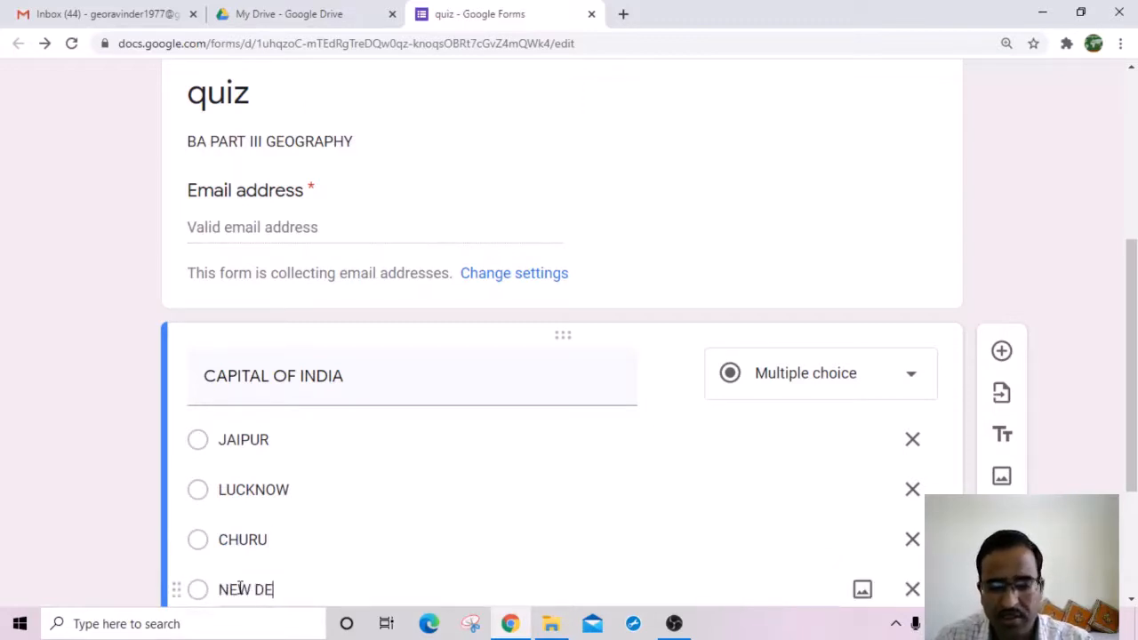
{"action": "type", "text": "LHI"}
{"action": "left_click", "coordinate": [666, 436]}
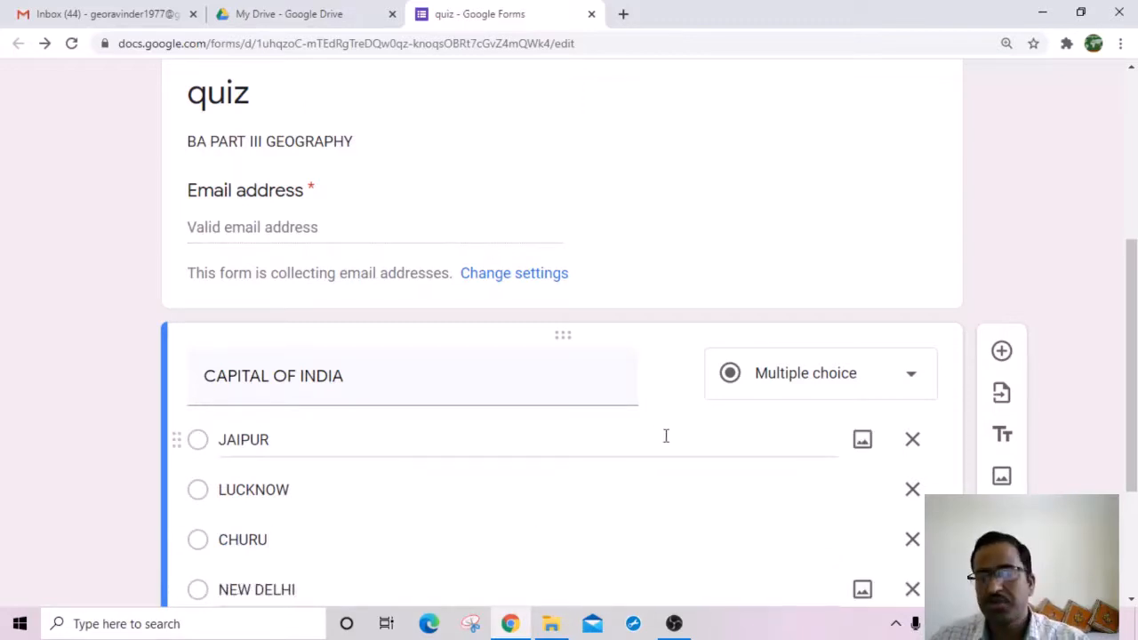
{"action": "scroll", "coordinate": [549, 465], "scroll_direction": "down", "scroll_amount": 2}
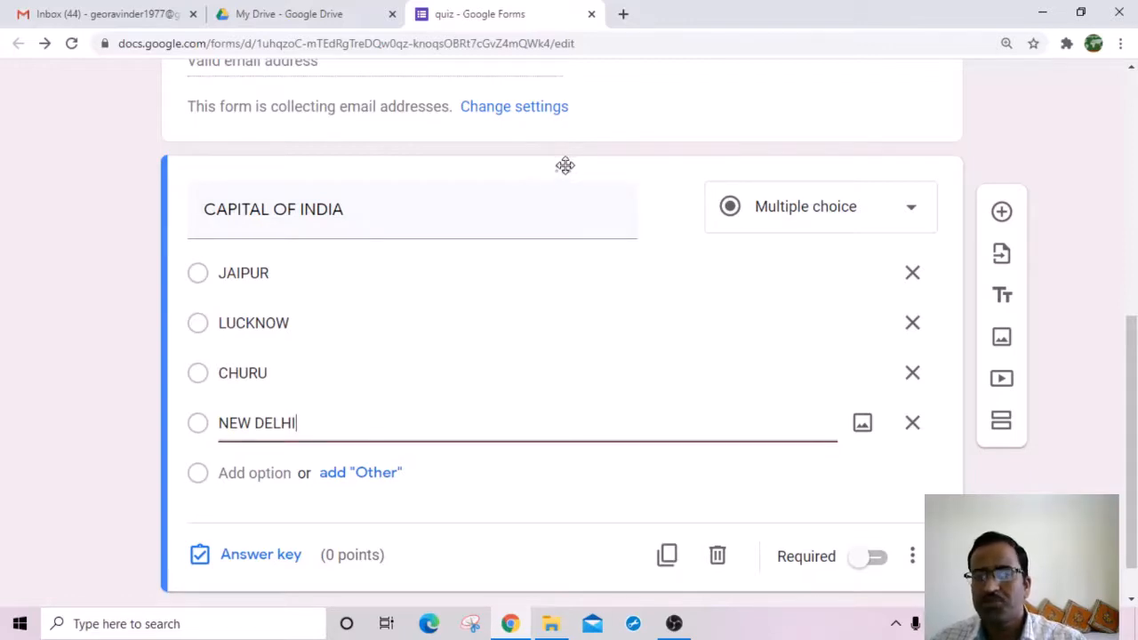
{"action": "left_click", "coordinate": [1002, 218]}
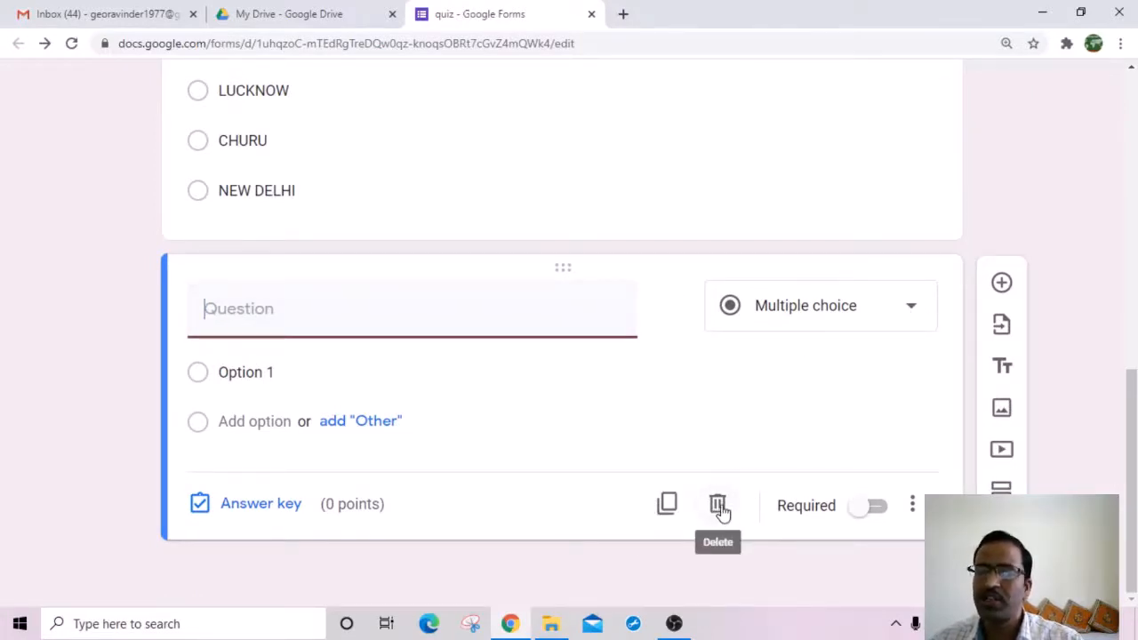
{"action": "left_click", "coordinate": [720, 509]}
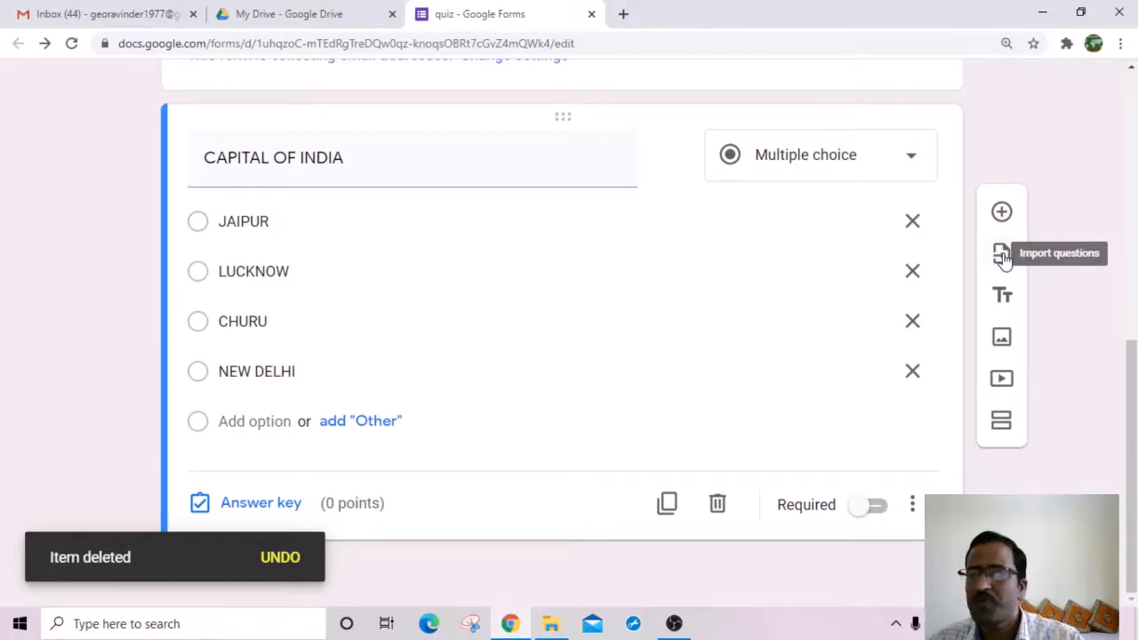
{"action": "scroll", "coordinate": [1003, 258], "scroll_direction": "up", "scroll_amount": 6}
{"action": "scroll", "coordinate": [1015, 397], "scroll_direction": "down", "scroll_amount": 2}
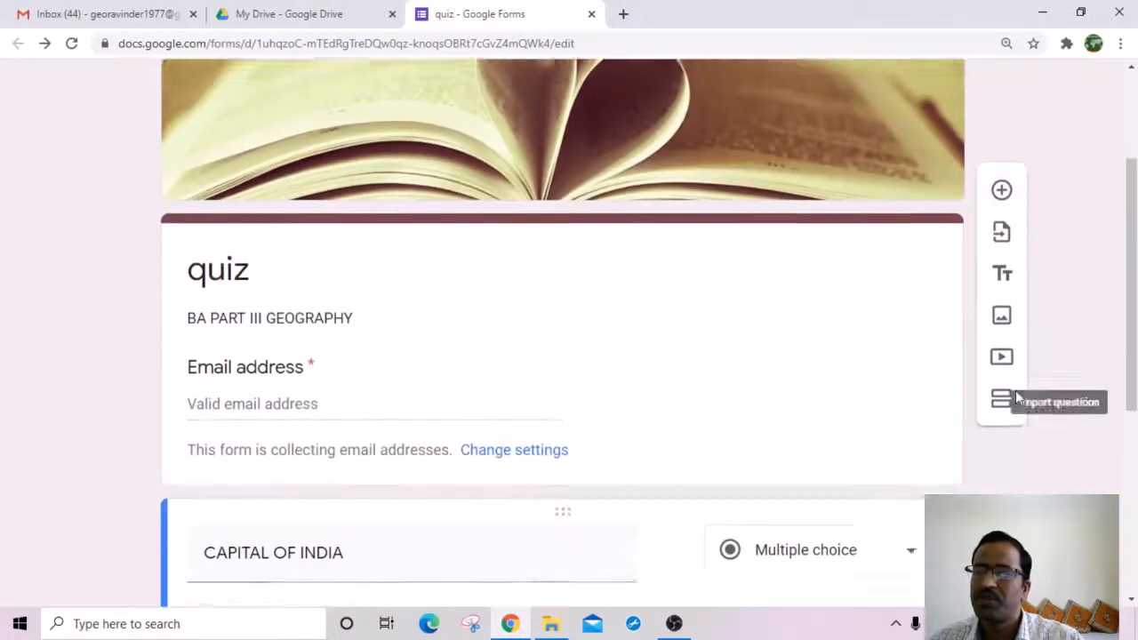
{"action": "scroll", "coordinate": [1028, 276], "scroll_direction": "down", "scroll_amount": 1}
{"action": "scroll", "coordinate": [1038, 465], "scroll_direction": "down", "scroll_amount": 2}
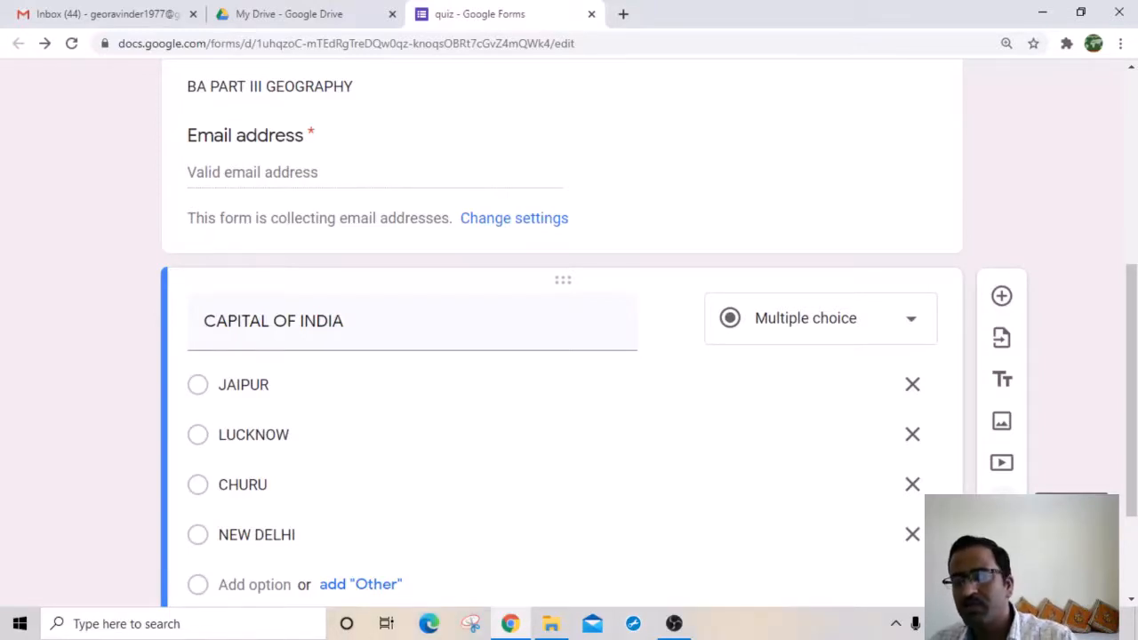
{"action": "left_click", "coordinate": [1002, 504]}
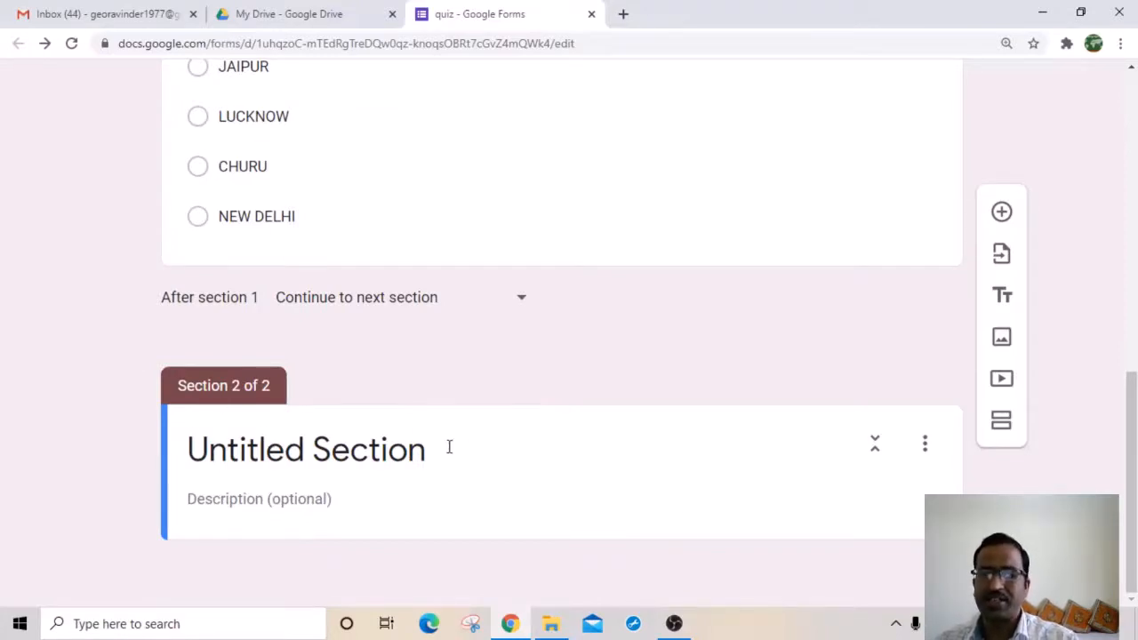
{"action": "left_click", "coordinate": [562, 448]}
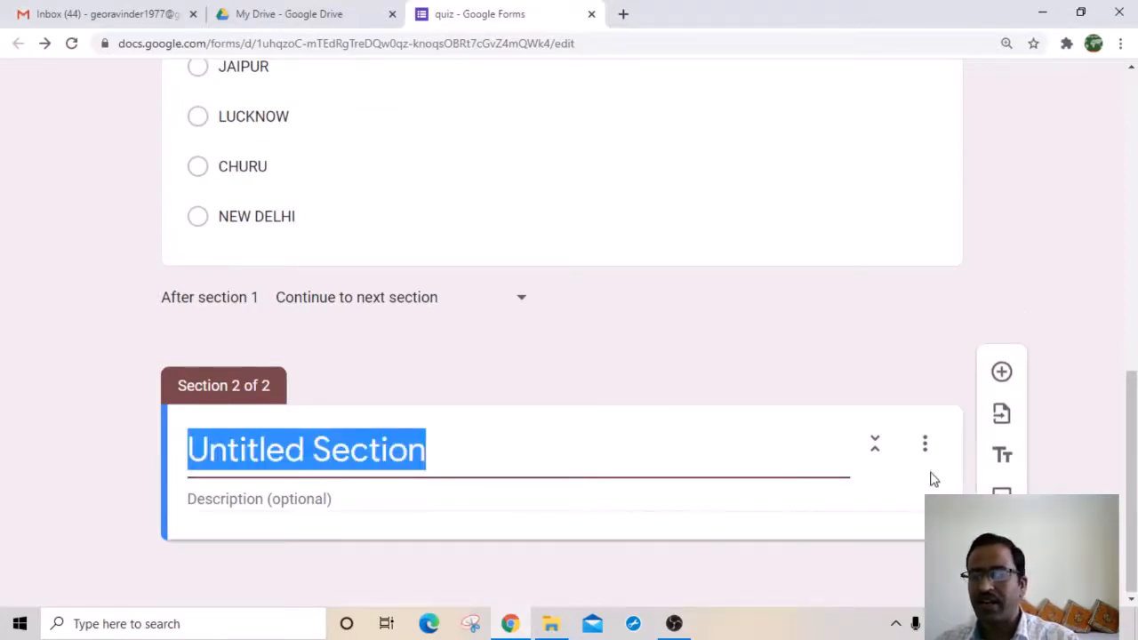
{"action": "left_click", "coordinate": [926, 444]}
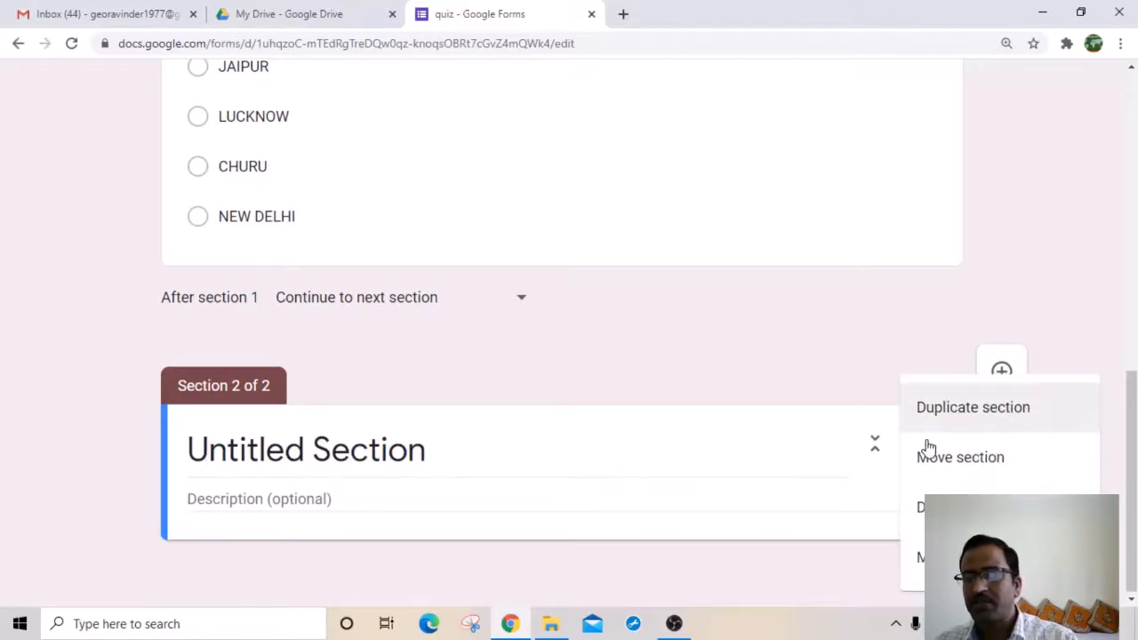
{"action": "left_click", "coordinate": [863, 476]}
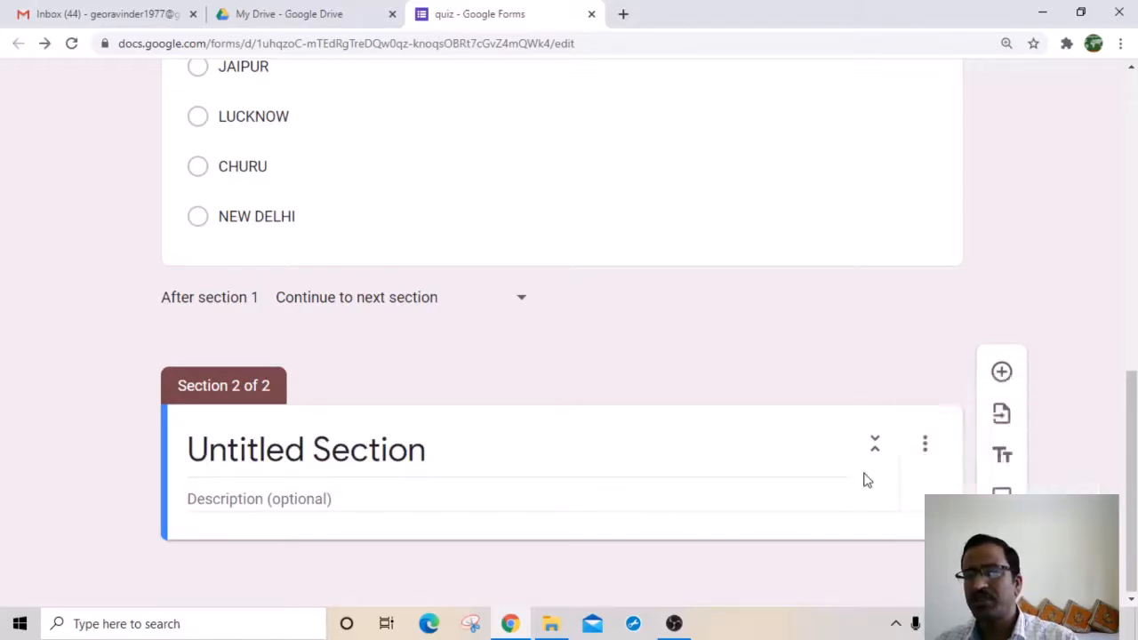
{"action": "left_click", "coordinate": [924, 448]}
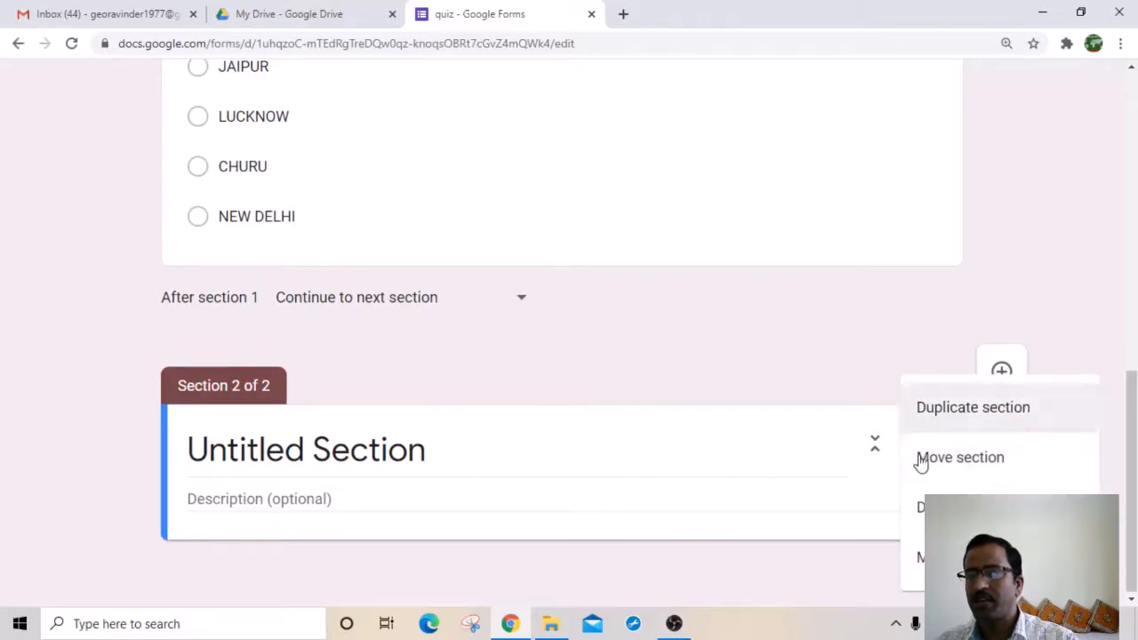
{"action": "left_click", "coordinate": [921, 506]}
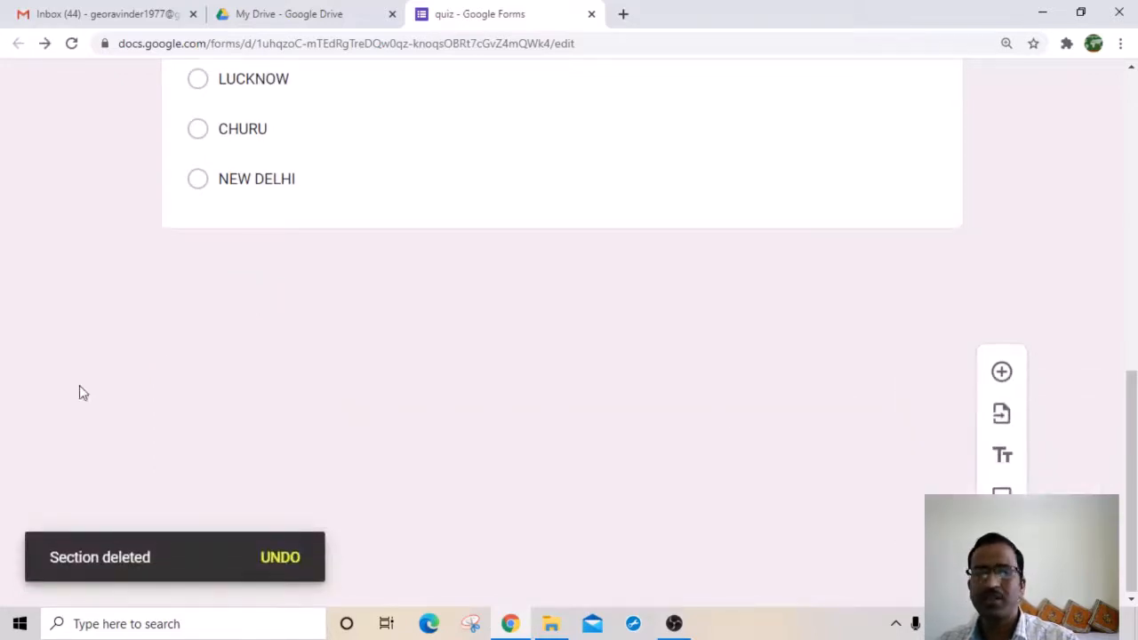
{"action": "scroll", "coordinate": [925, 414], "scroll_direction": "up", "scroll_amount": 5}
{"action": "scroll", "coordinate": [907, 415], "scroll_direction": "up", "scroll_amount": 3}
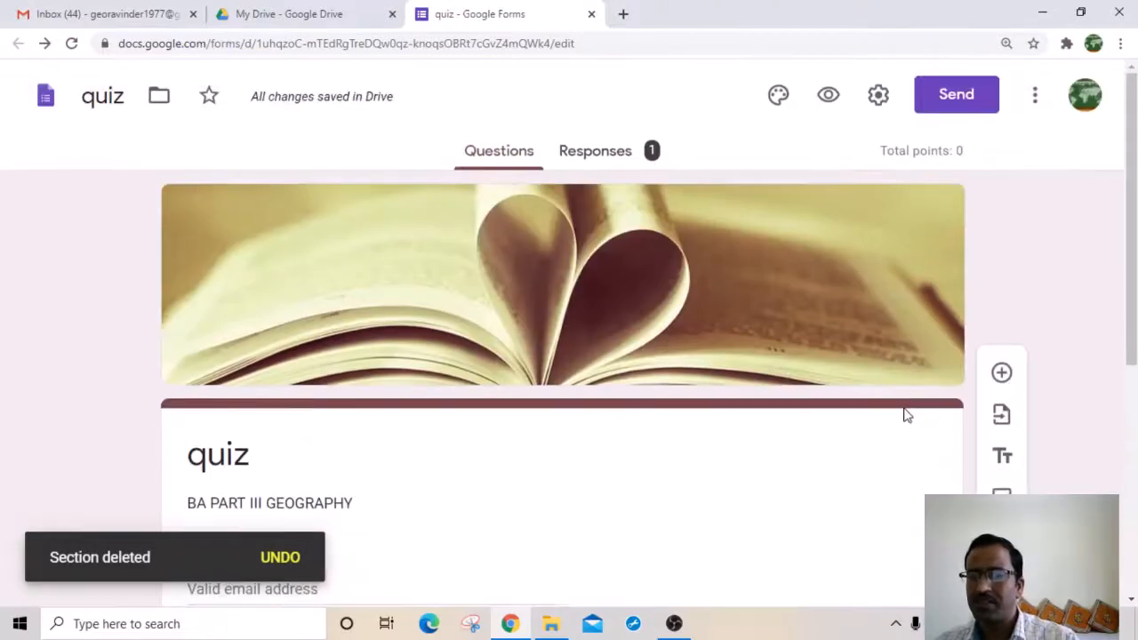
{"action": "scroll", "coordinate": [638, 397], "scroll_direction": "down", "scroll_amount": 1}
{"action": "scroll", "coordinate": [483, 444], "scroll_direction": "down", "scroll_amount": 2}
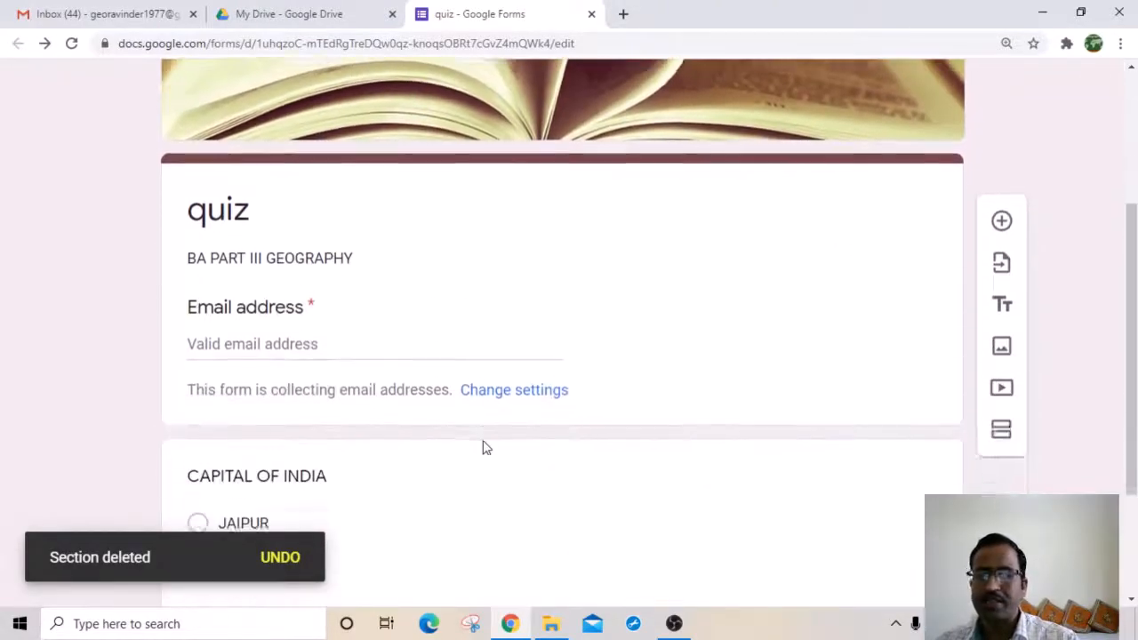
{"action": "scroll", "coordinate": [729, 378], "scroll_direction": "down", "scroll_amount": 2}
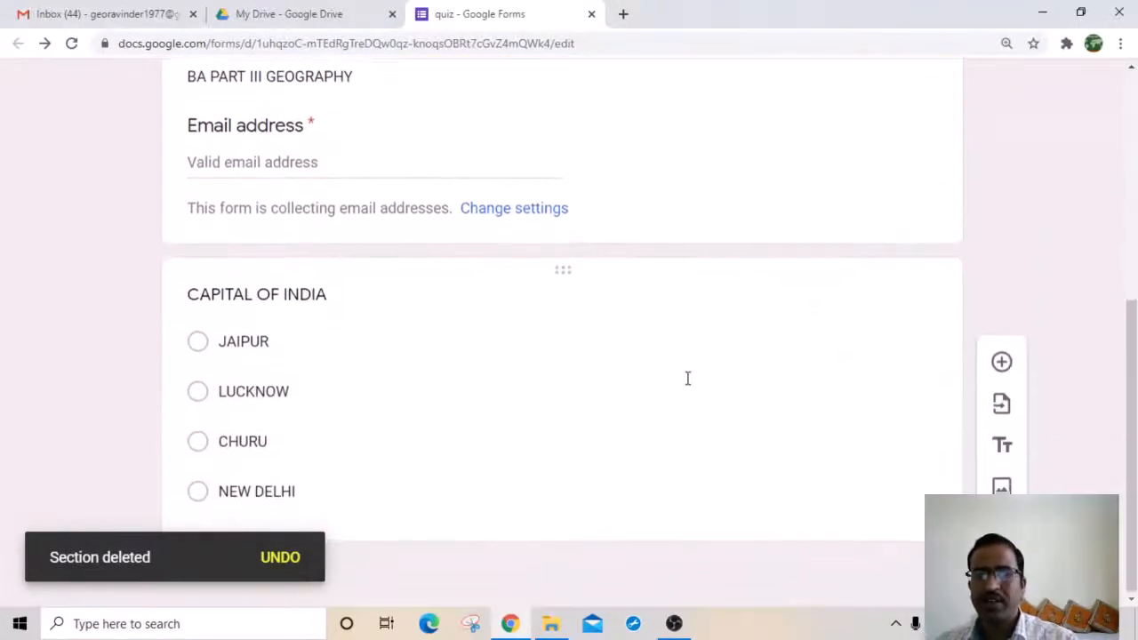
Step: Add a blank multiple-choice question after CAPITAL OF INDIA and drag it above that question
{"action": "left_click", "coordinate": [739, 390]}
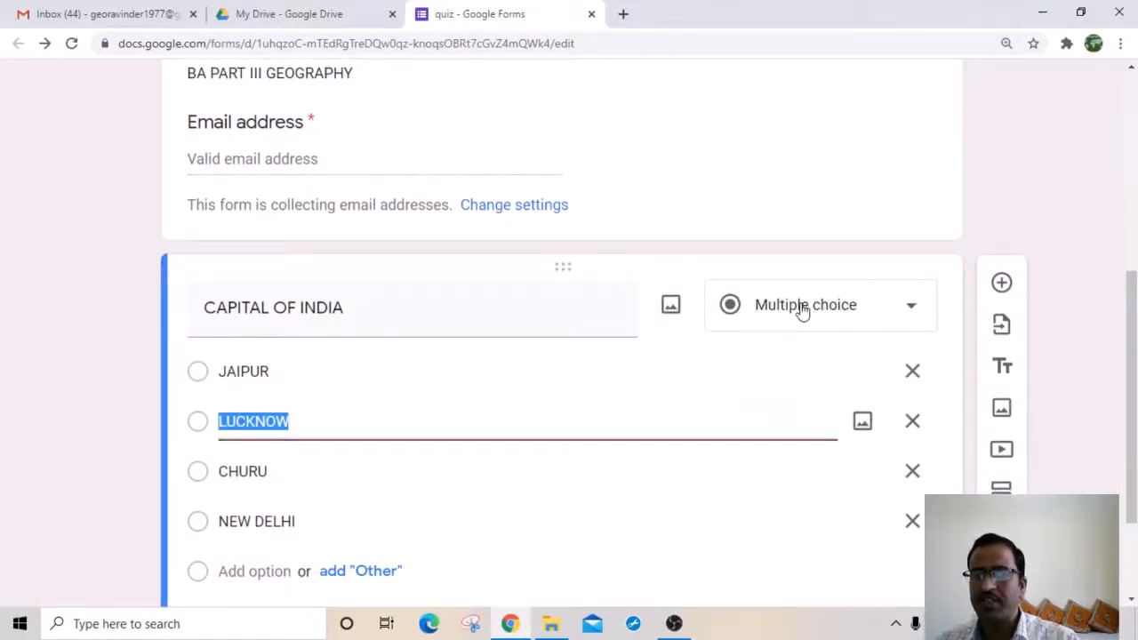
{"action": "left_click", "coordinate": [913, 311]}
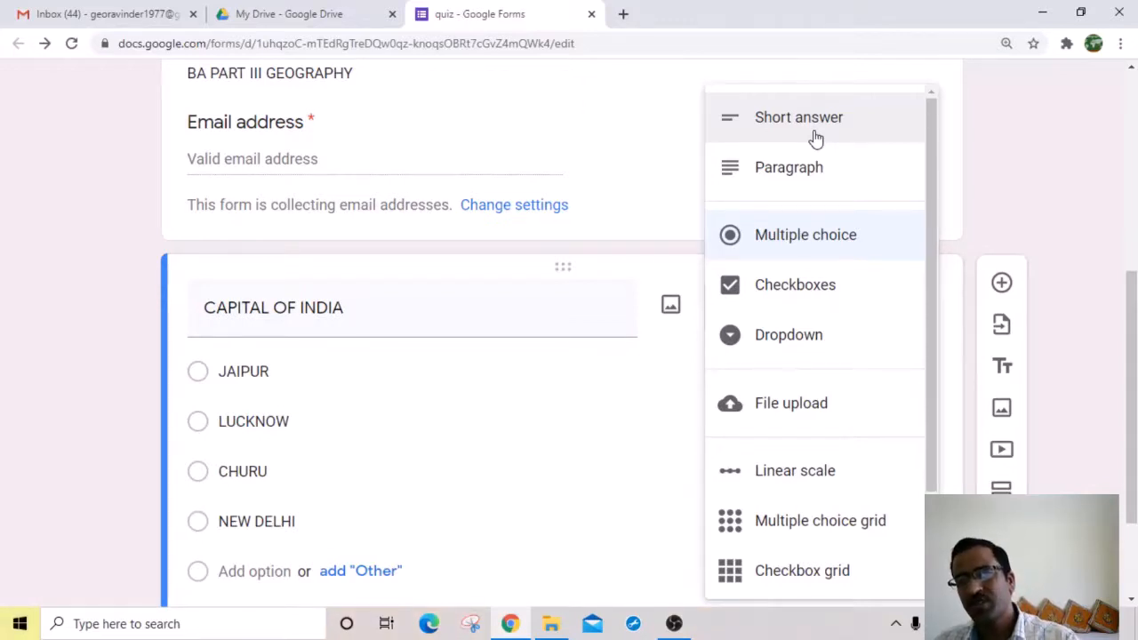
{"action": "left_click", "coordinate": [1052, 188]}
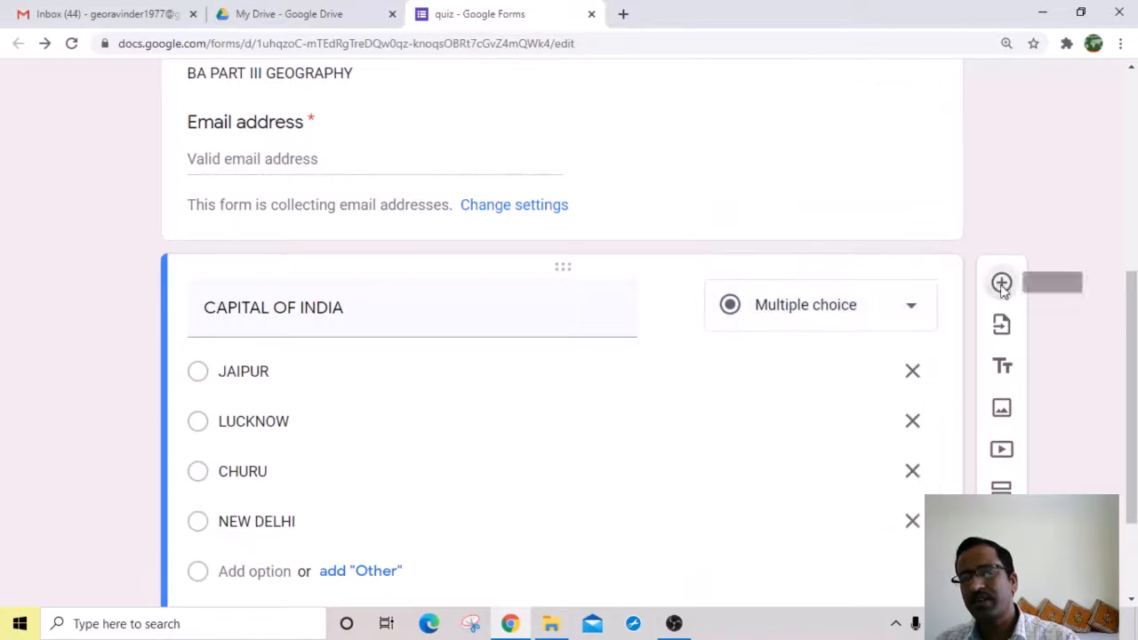
{"action": "left_click", "coordinate": [1002, 285]}
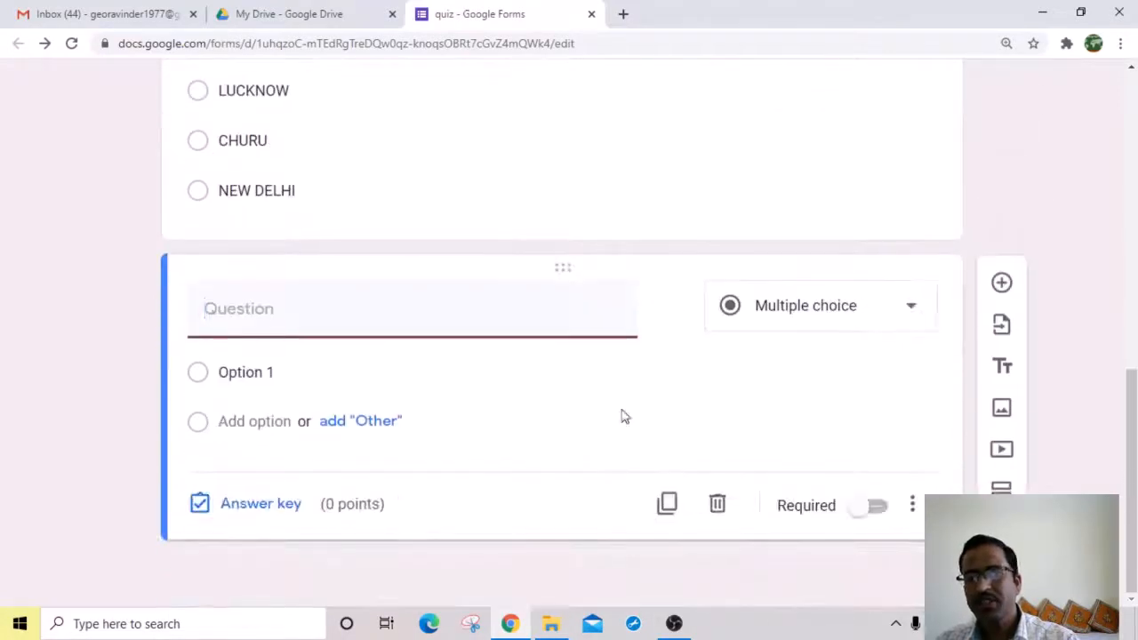
{"action": "left_click_drag", "start_coordinate": [559, 267], "coordinate": [554, 157]}
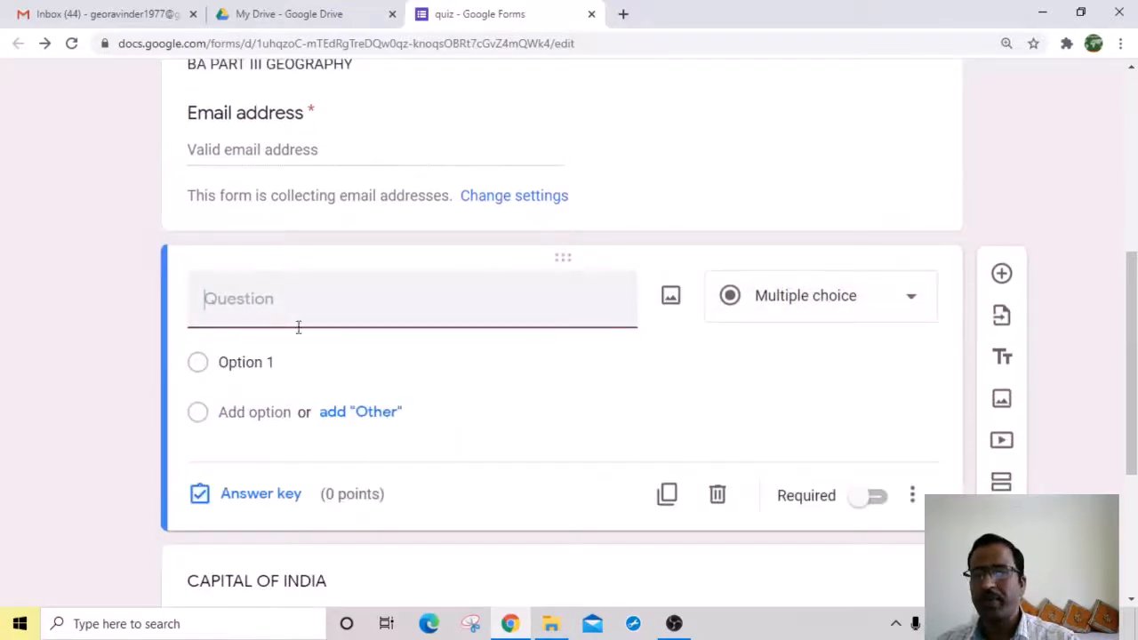
Step: Reposition the blank question card and change its type to Short answer
{"action": "scroll", "coordinate": [302, 373], "scroll_direction": "down", "scroll_amount": 3}
{"action": "scroll", "coordinate": [325, 336], "scroll_direction": "up", "scroll_amount": 3}
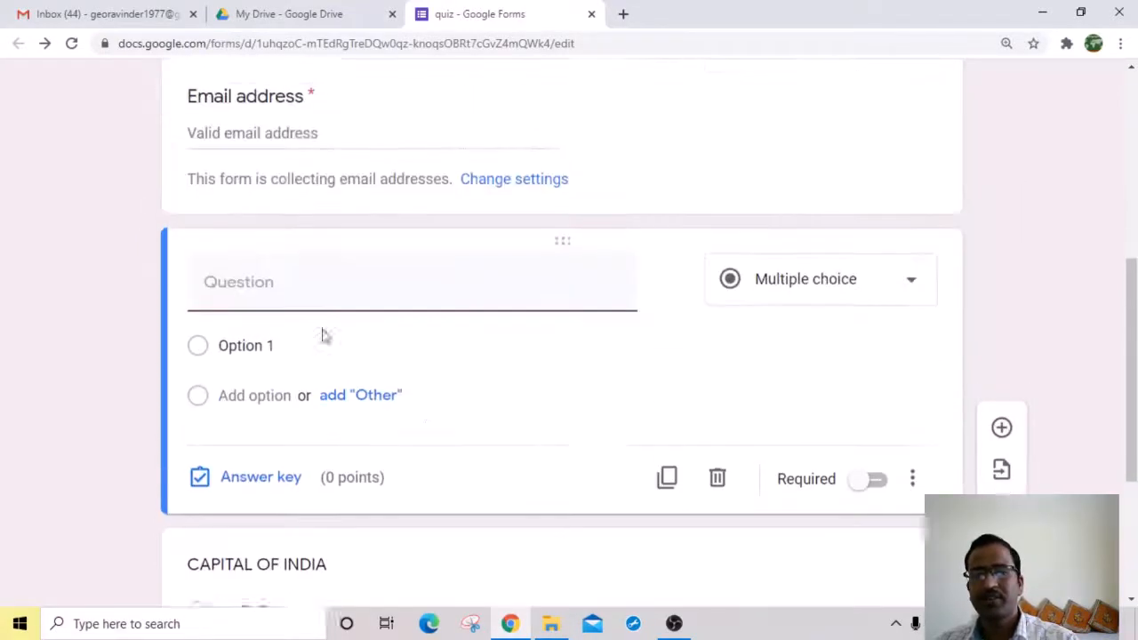
{"action": "mouse_move", "coordinate": [564, 279]}
{"action": "left_mouse_down"}
{"action": "mouse_move", "coordinate": [563, 391]}
{"action": "mouse_move", "coordinate": [569, 259]}
{"action": "left_mouse_up"}
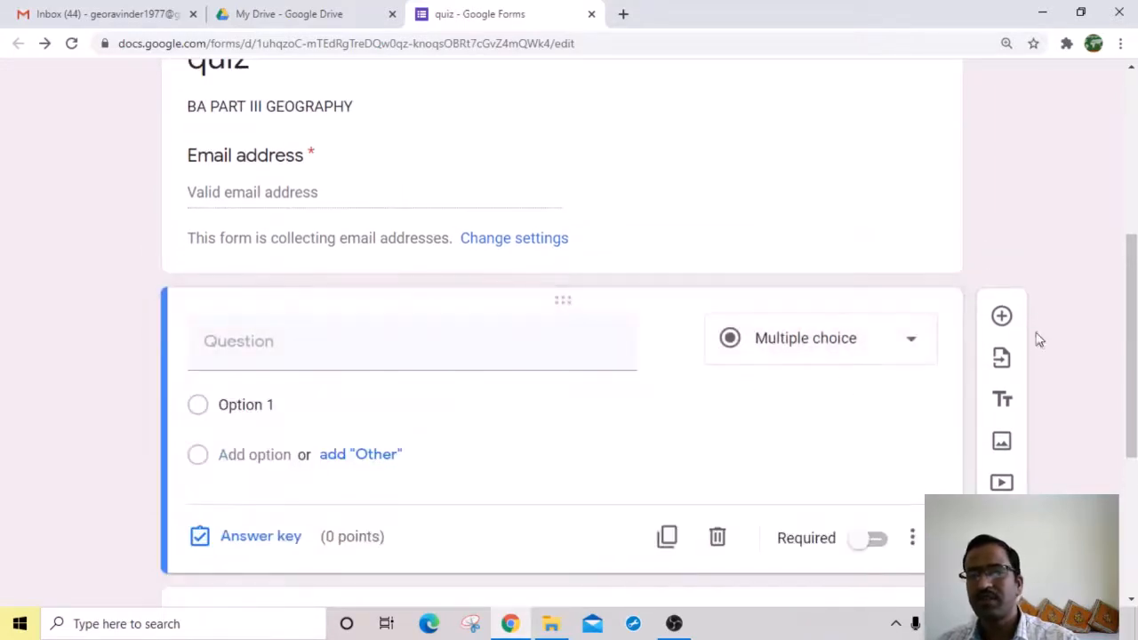
{"action": "left_click", "coordinate": [910, 340]}
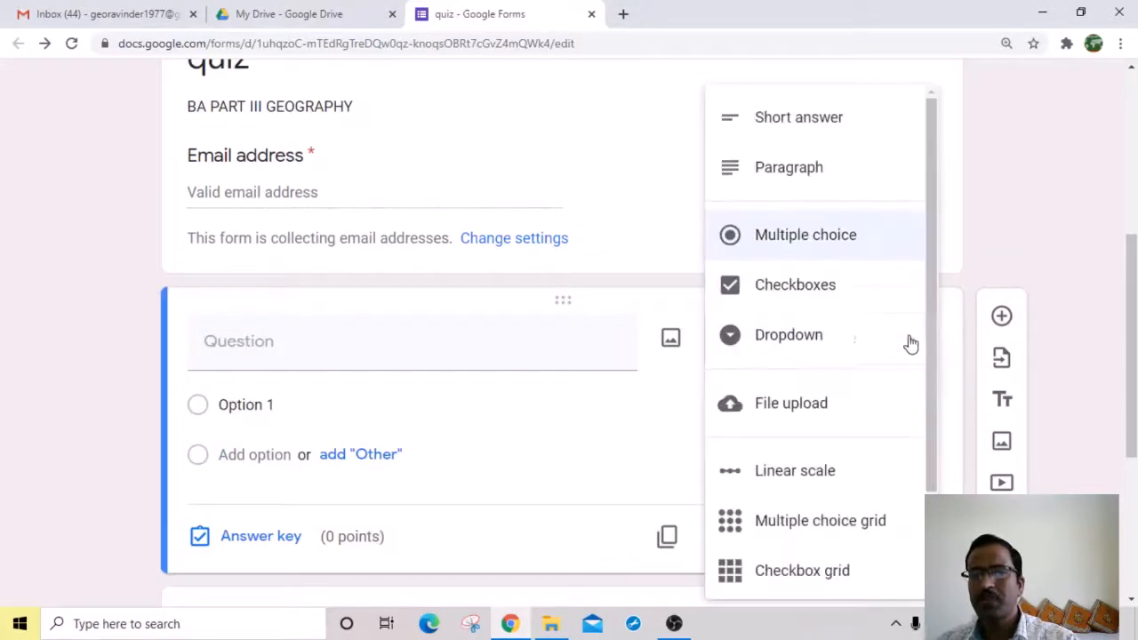
{"action": "left_click", "coordinate": [803, 124]}
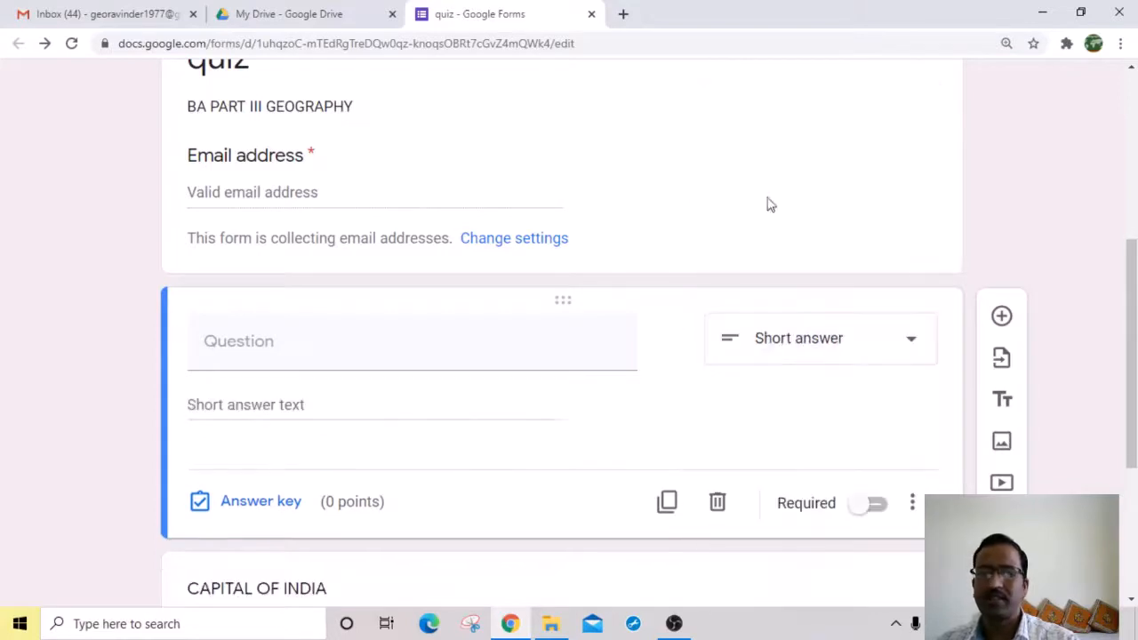
Step: Title the short-answer question YOUR NAME
{"action": "left_click", "coordinate": [387, 357]}
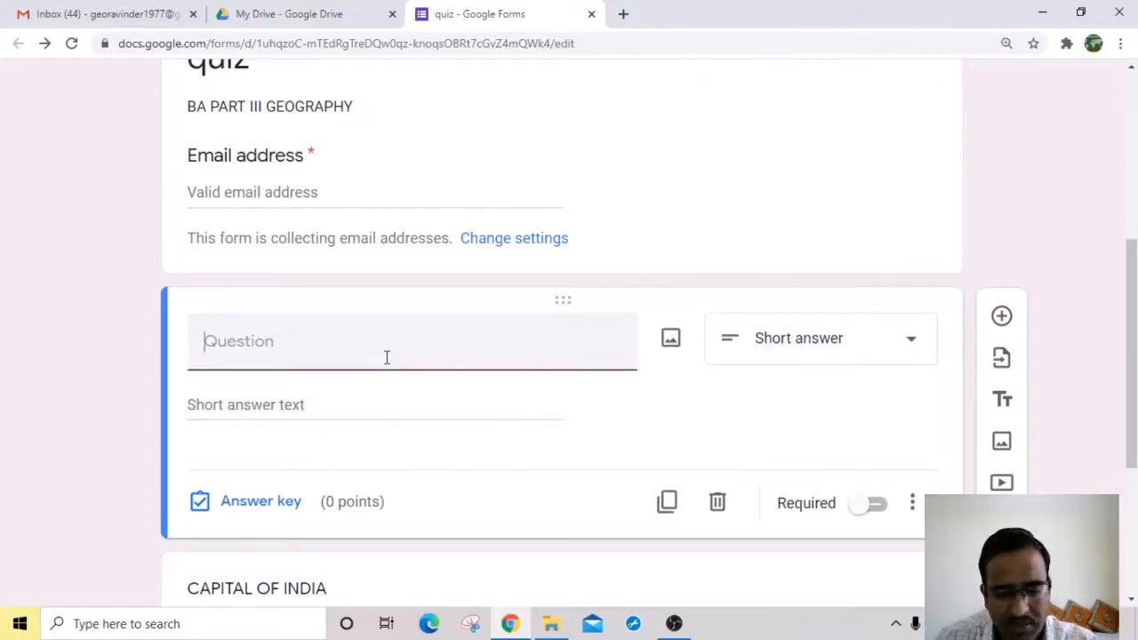
{"action": "type", "text": "YOU"}
{"action": "key", "text": "BackSpace"}
{"action": "key", "text": "BackSpace"}
{"action": "type", "text": "R"}
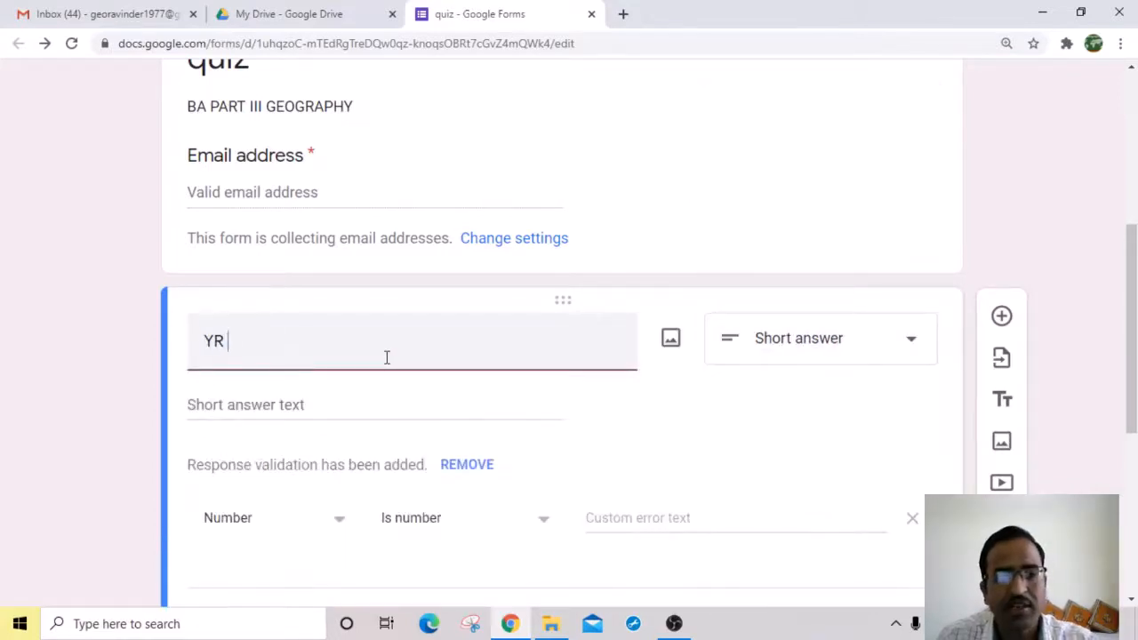
{"action": "key", "text": "BackSpace"}
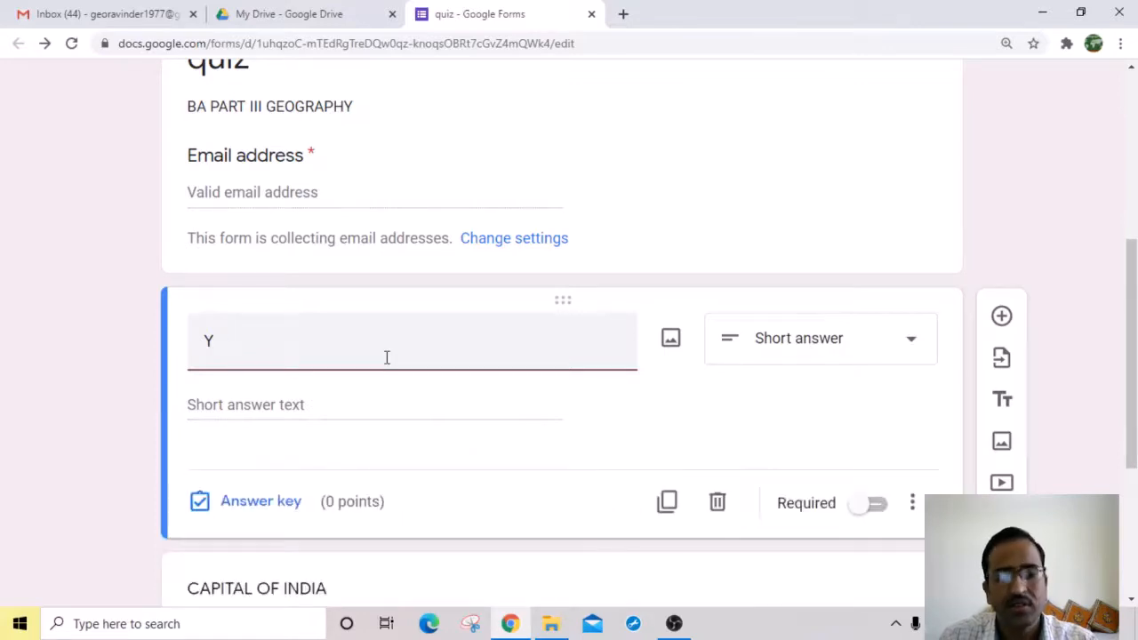
{"action": "type", "text": "UR"}
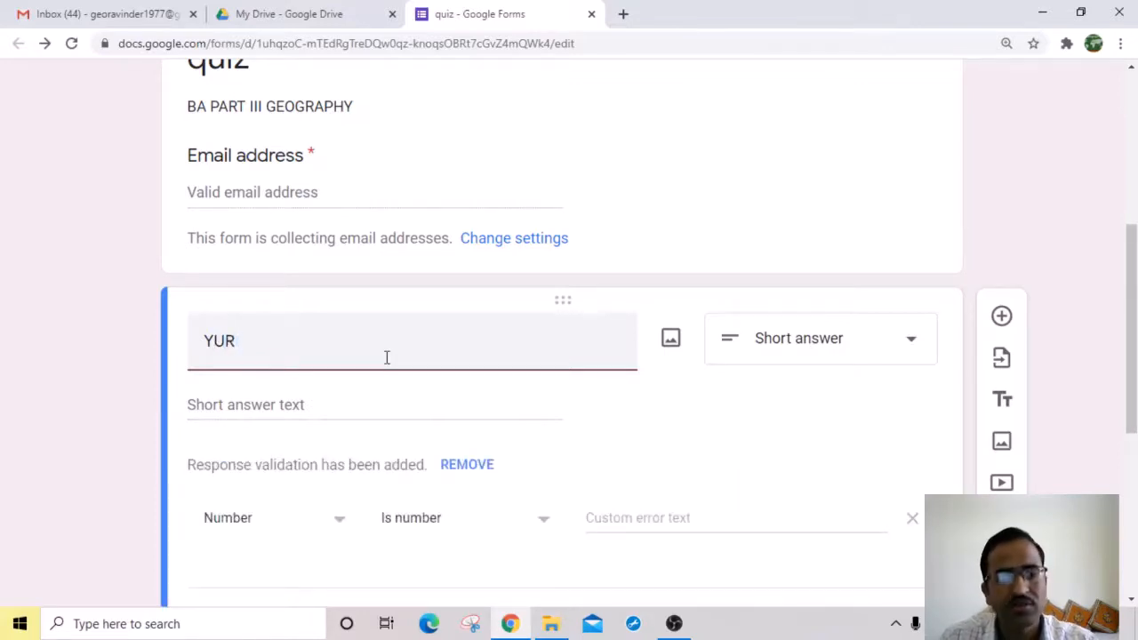
{"action": "key", "text": "BackSpace"}
{"action": "key", "text": "BackSpace"}
{"action": "type", "text": "O"}
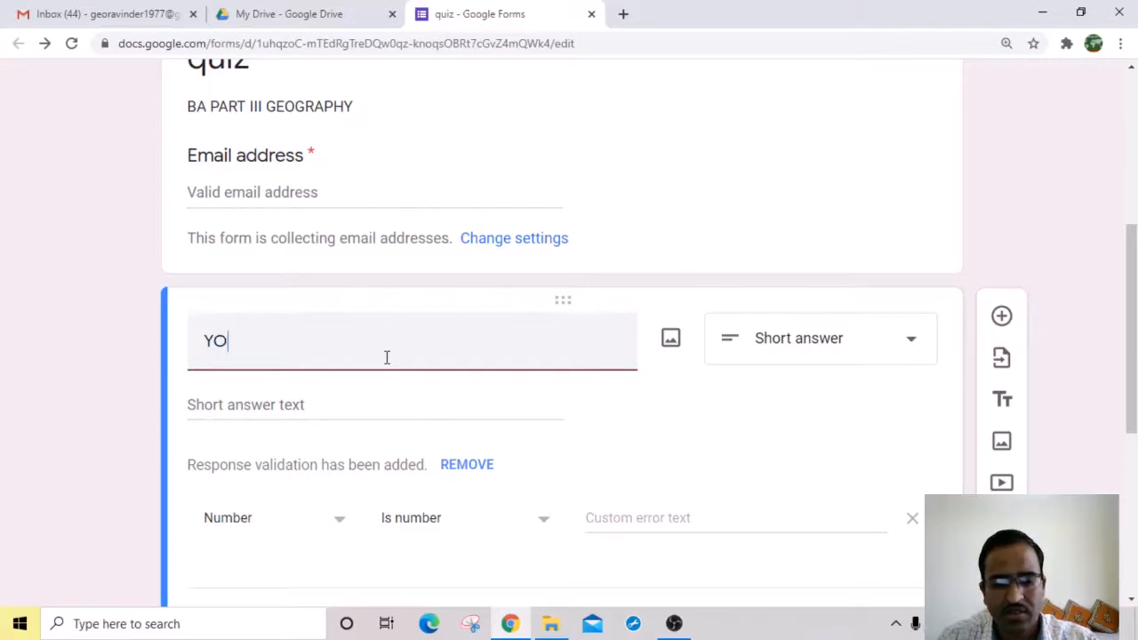
{"action": "type", "text": "URAME"}
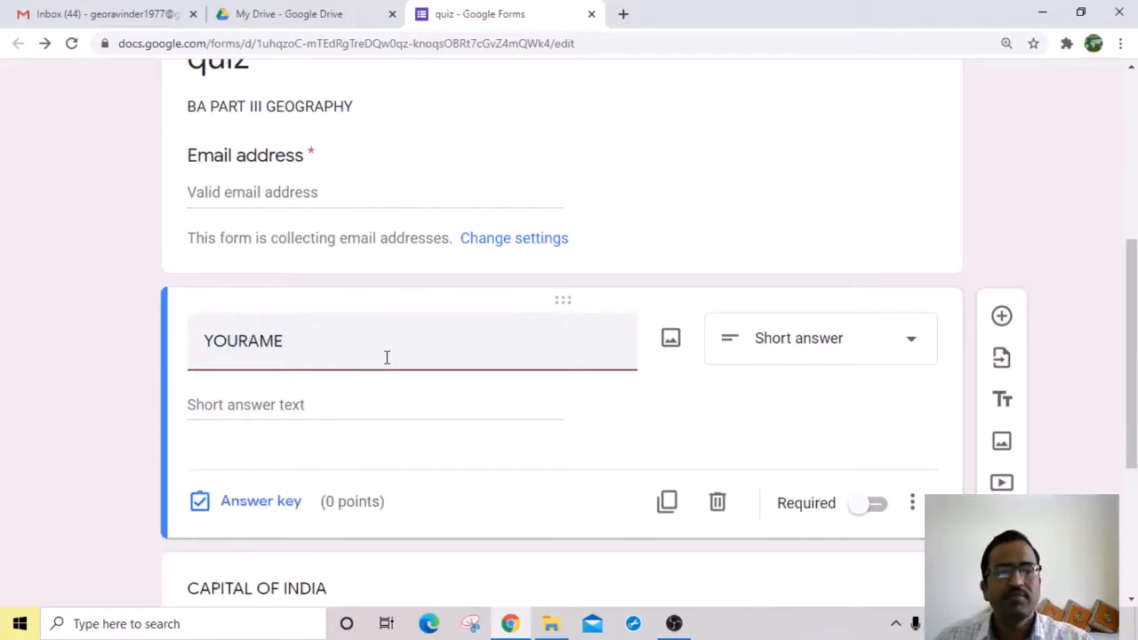
{"action": "left_click", "coordinate": [250, 343]}
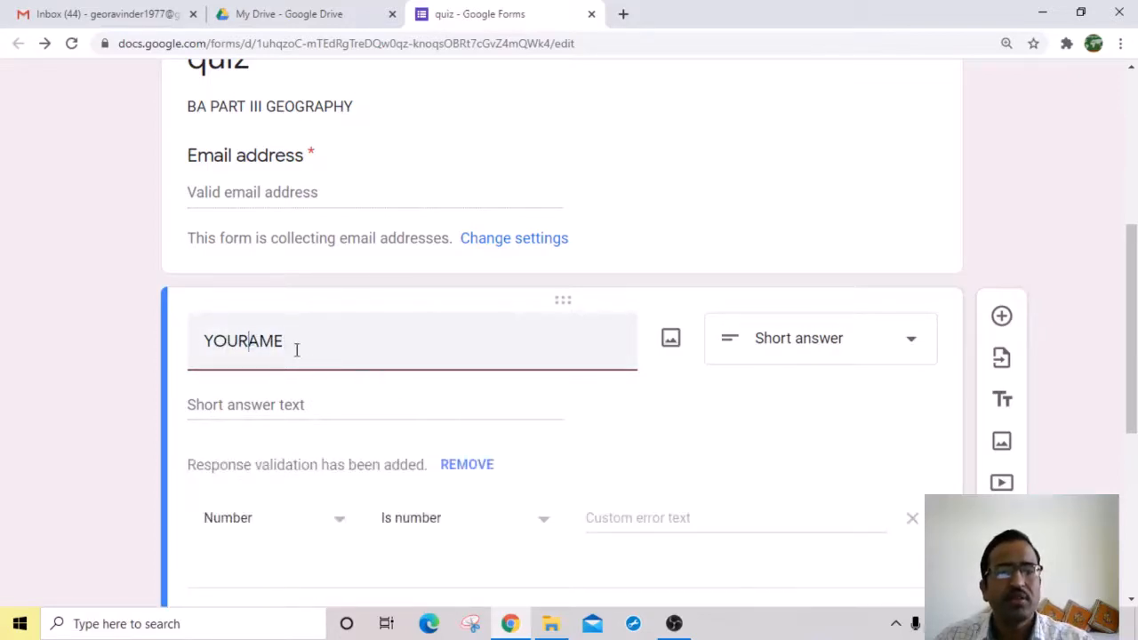
{"action": "type", "text": "N"}
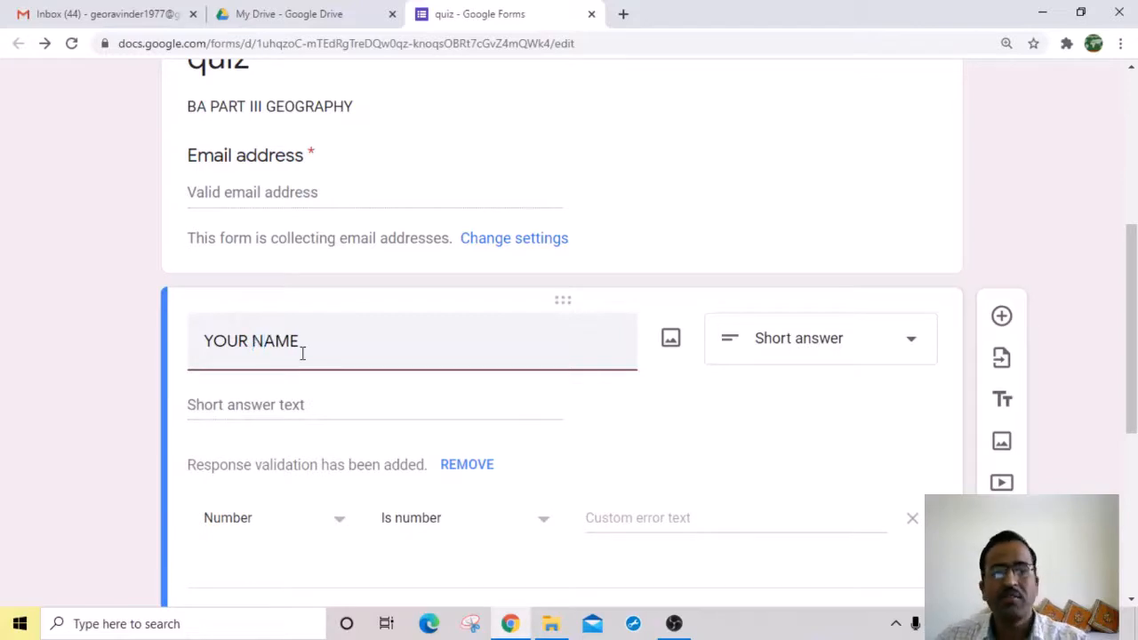
{"action": "left_click", "coordinate": [301, 407]}
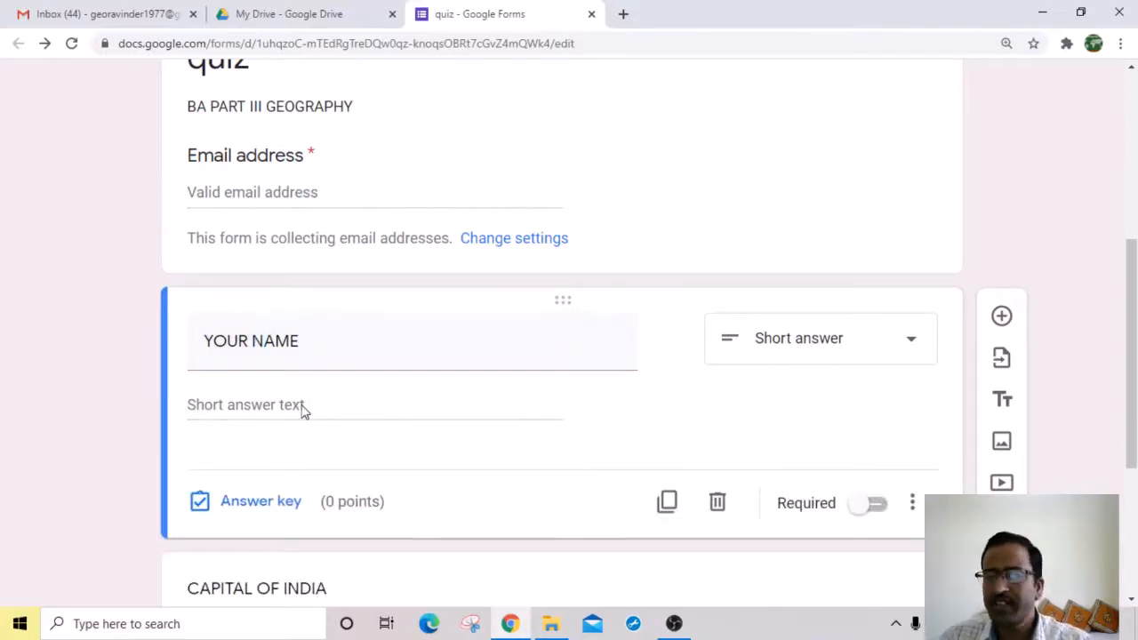
{"action": "scroll", "coordinate": [738, 399], "scroll_direction": "down", "scroll_amount": 1}
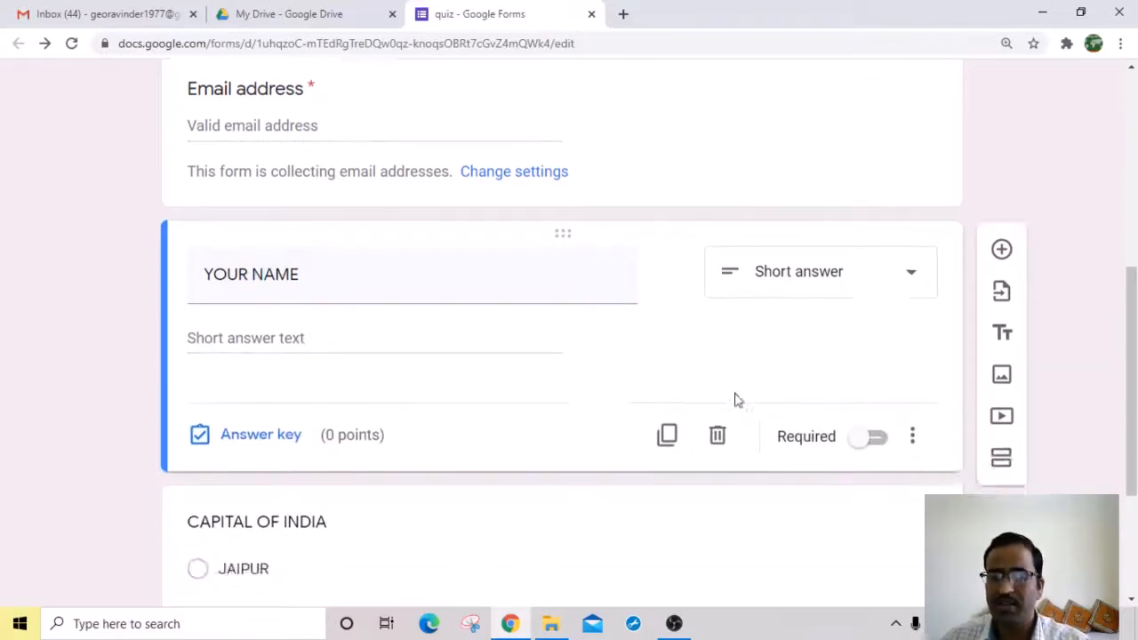
{"action": "scroll", "coordinate": [738, 399], "scroll_direction": "down", "scroll_amount": 2}
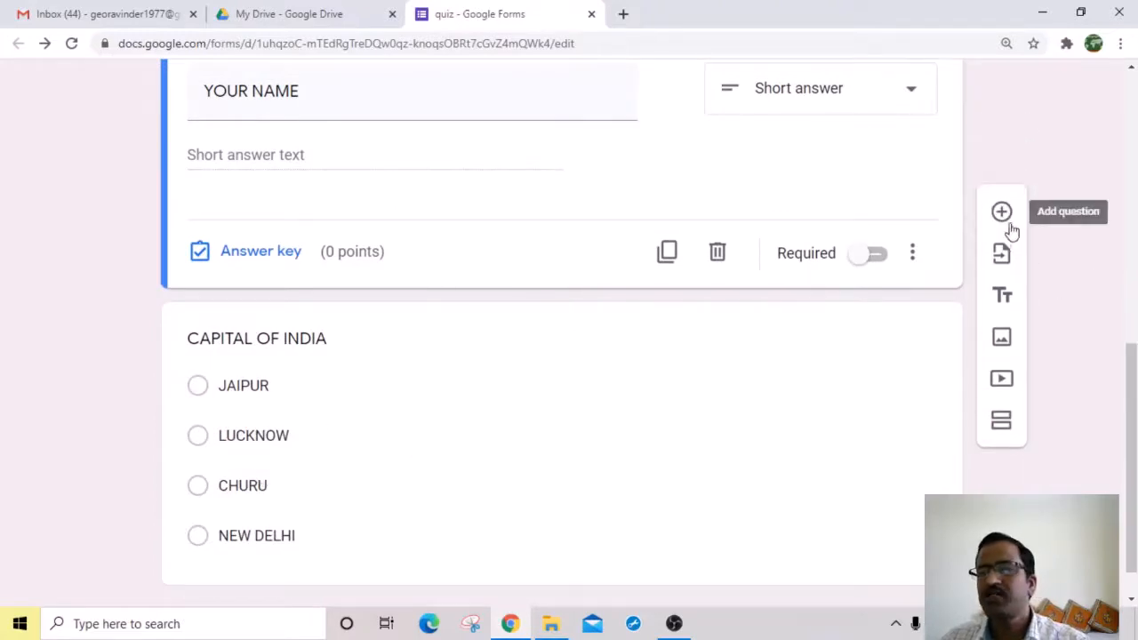
{"action": "scroll", "coordinate": [308, 406], "scroll_direction": "up", "scroll_amount": 1}
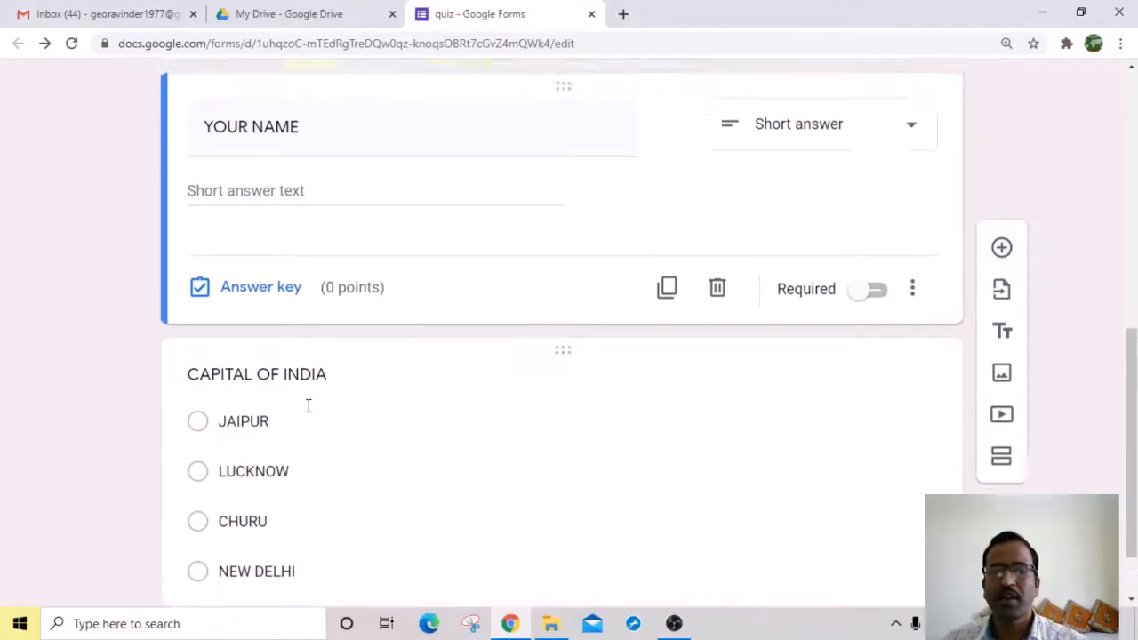
{"action": "scroll", "coordinate": [308, 406], "scroll_direction": "up", "scroll_amount": 8}
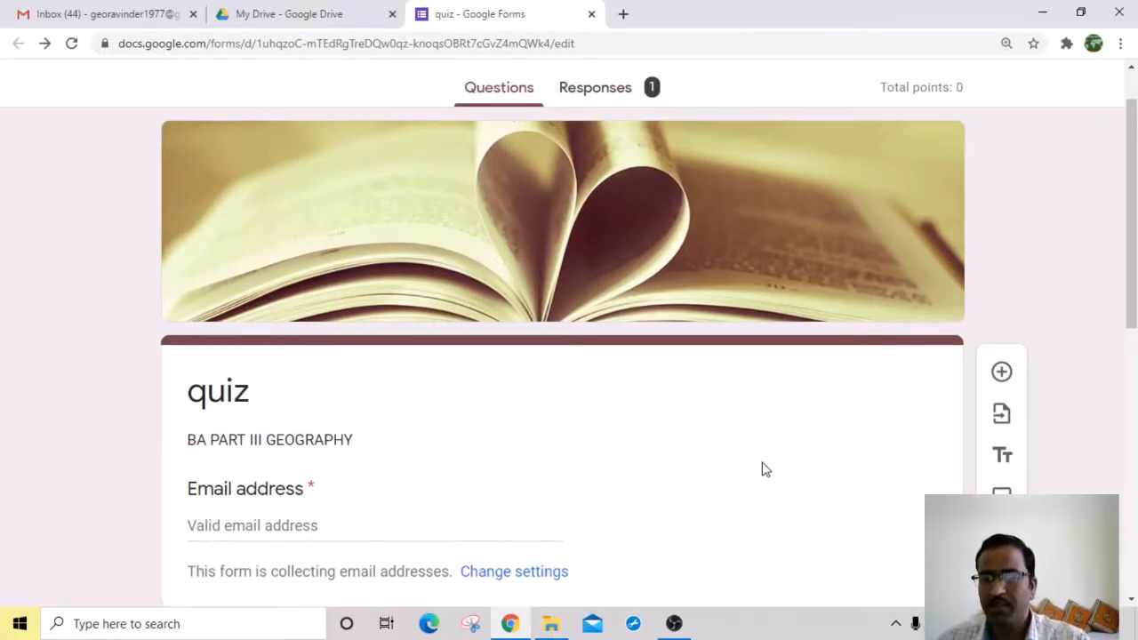
{"action": "scroll", "coordinate": [762, 469], "scroll_direction": "down", "scroll_amount": 3}
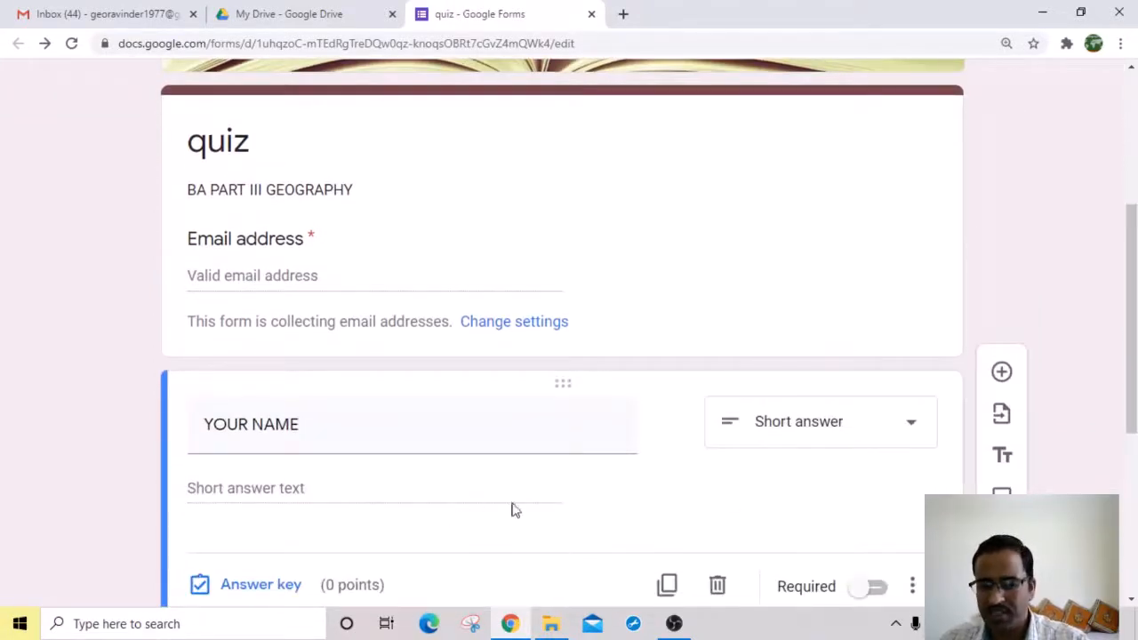
{"action": "scroll", "coordinate": [444, 480], "scroll_direction": "down", "scroll_amount": 2}
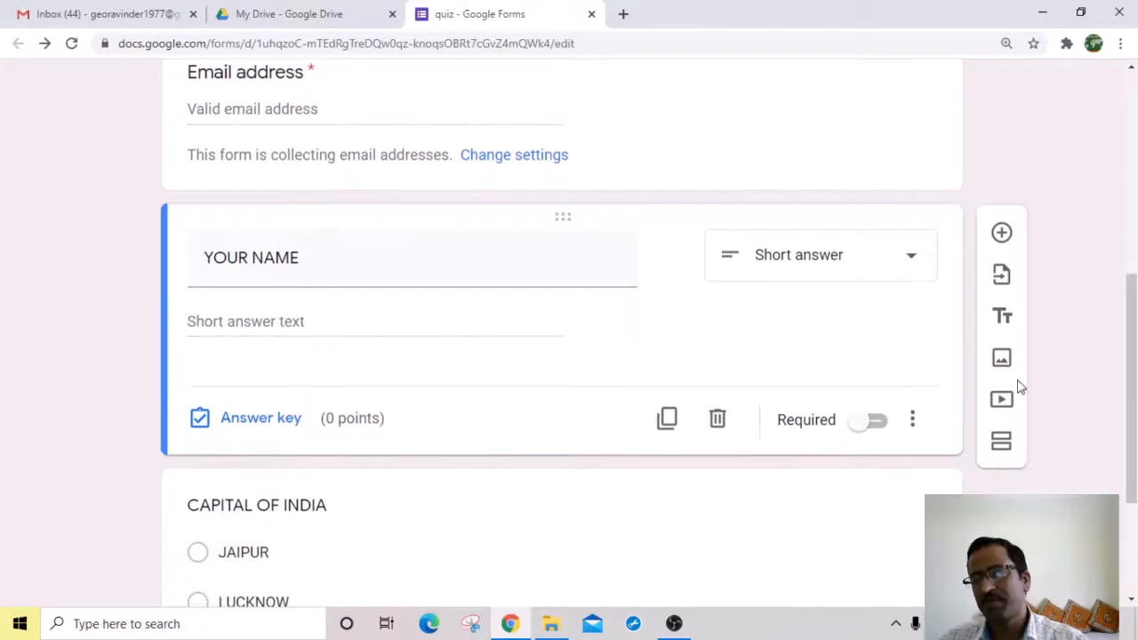
{"action": "scroll", "coordinate": [1017, 373], "scroll_direction": "down", "scroll_amount": 2}
Step: Add a question titled CONTACT NO. below YOUR NAME and set it to Short answer
{"action": "left_click", "coordinate": [1002, 215]}
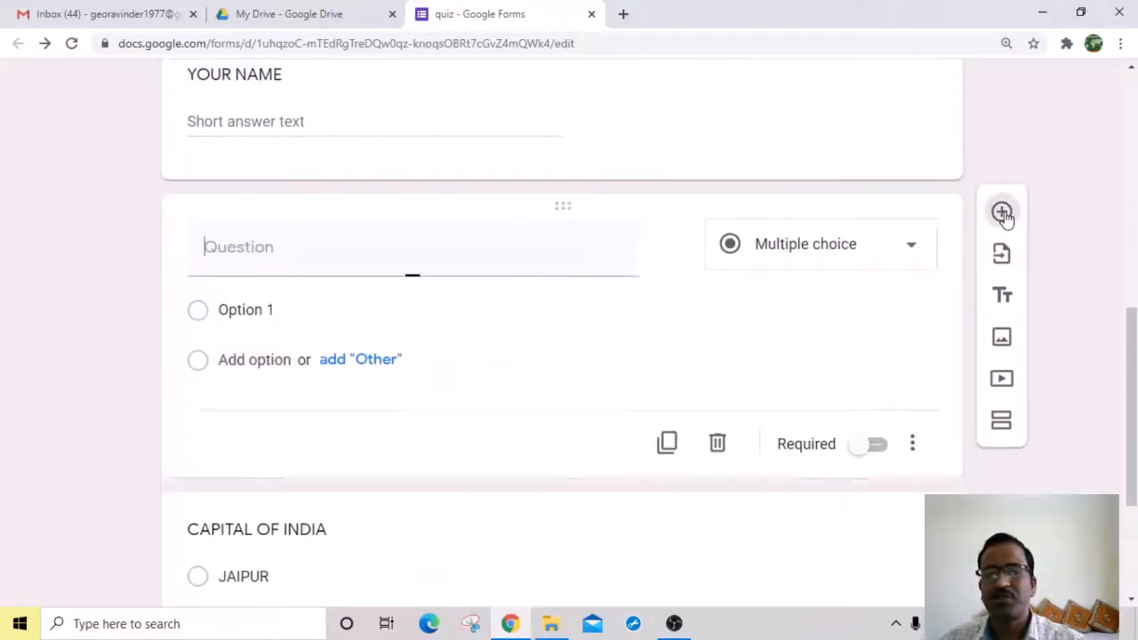
{"action": "scroll", "coordinate": [242, 429], "scroll_direction": "up", "scroll_amount": 1}
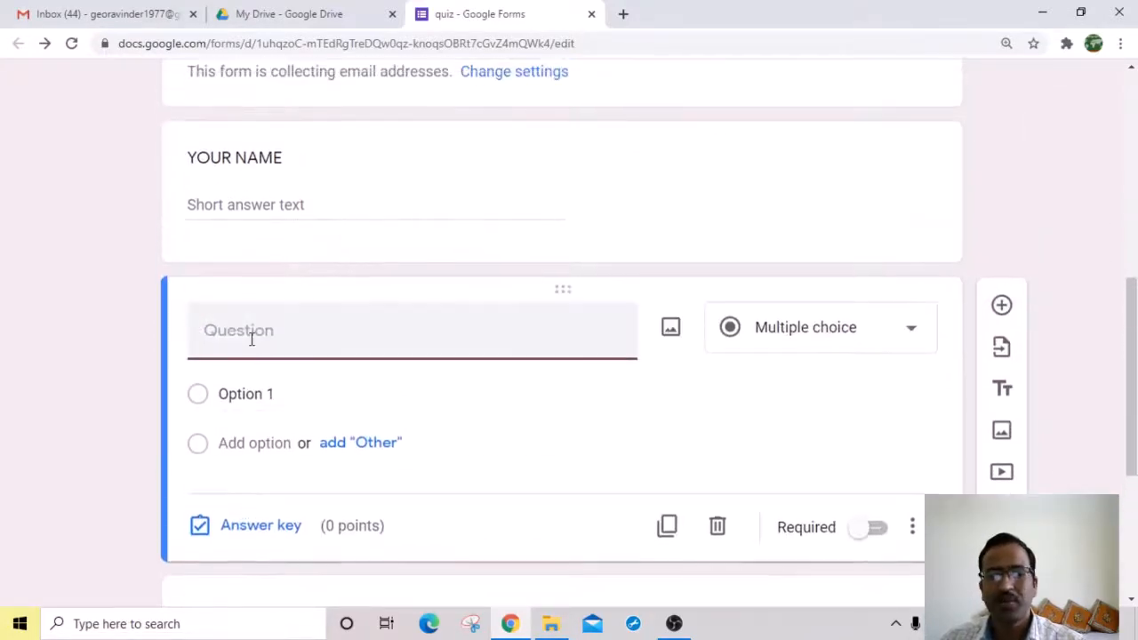
{"action": "type", "text": "M"}
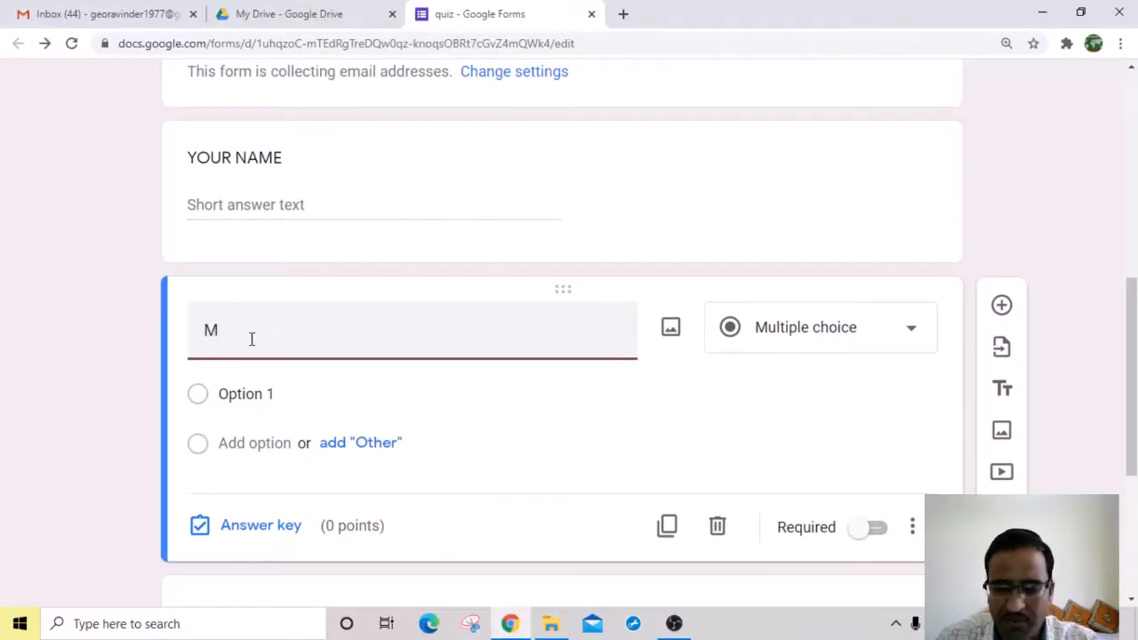
{"action": "key", "text": "BackSpace"}
{"action": "type", "text": "CONTA"}
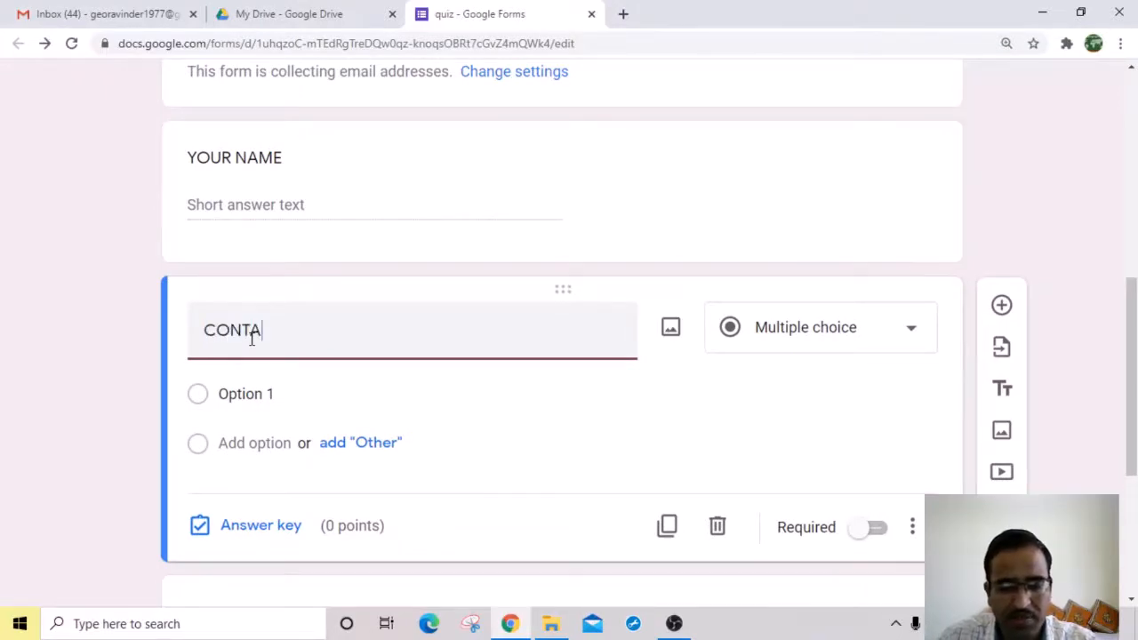
{"action": "type", "text": "CT "}
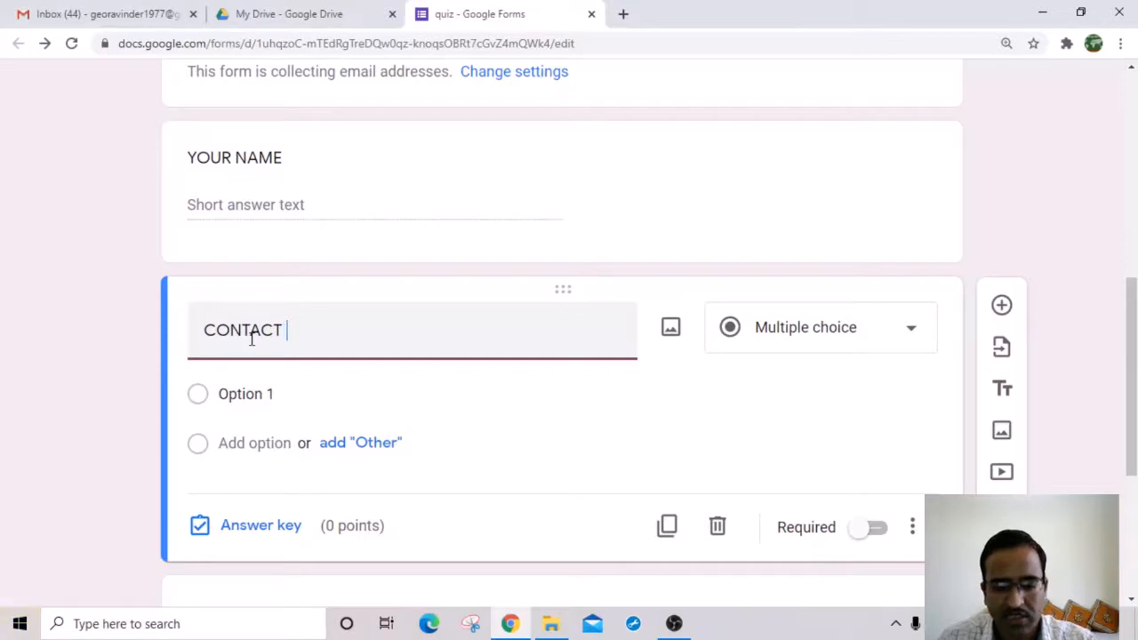
{"action": "type", "text": "NO"}
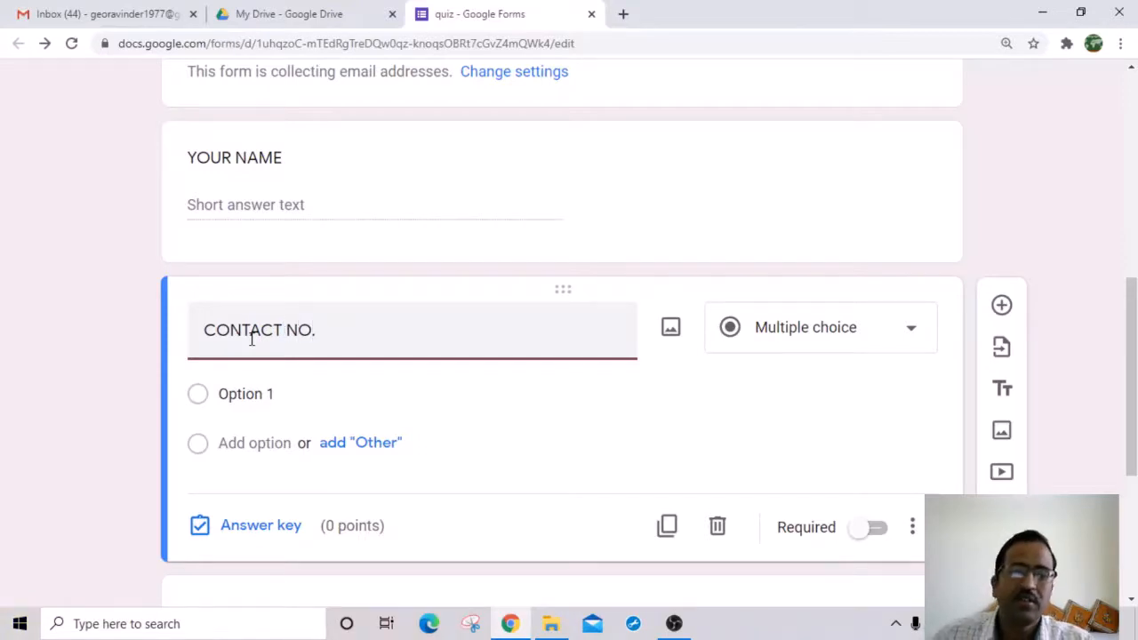
{"action": "type", "text": "."}
{"action": "left_click", "coordinate": [849, 337]}
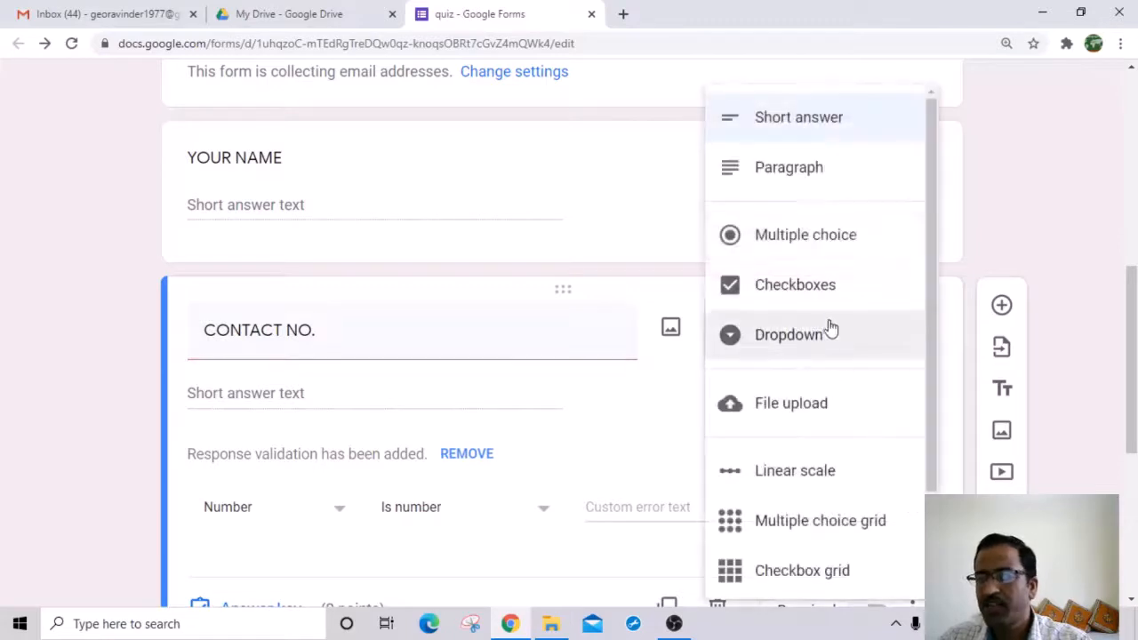
{"action": "left_click", "coordinate": [791, 119]}
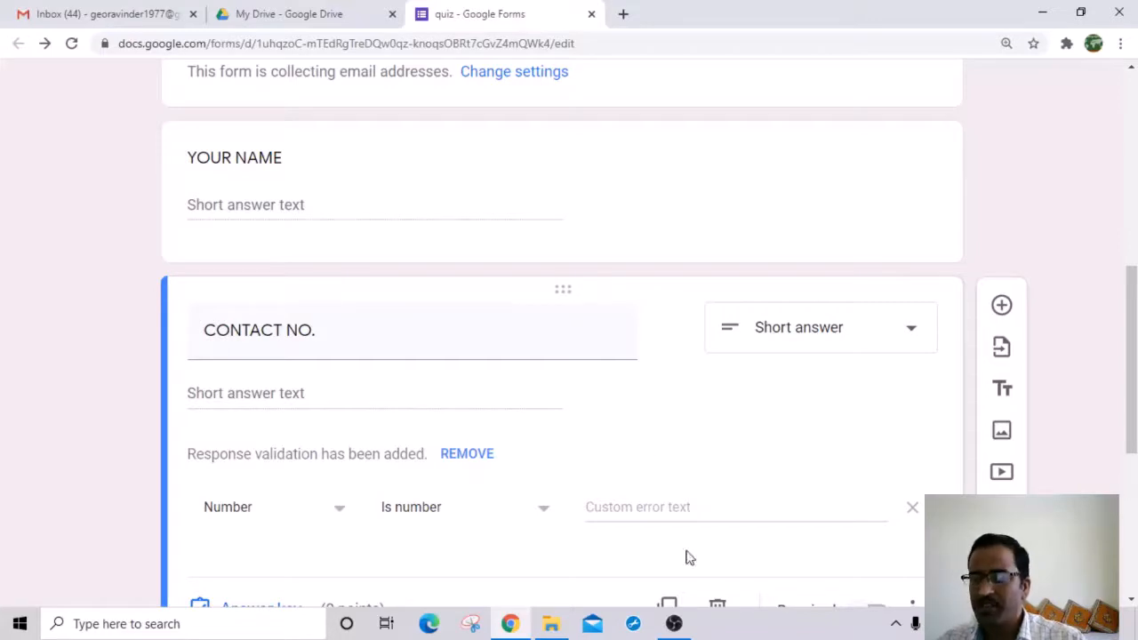
Step: Change CONTACT NO. response validation to Length with a minimum character count of 10
{"action": "scroll", "coordinate": [677, 487], "scroll_direction": "down", "scroll_amount": 2}
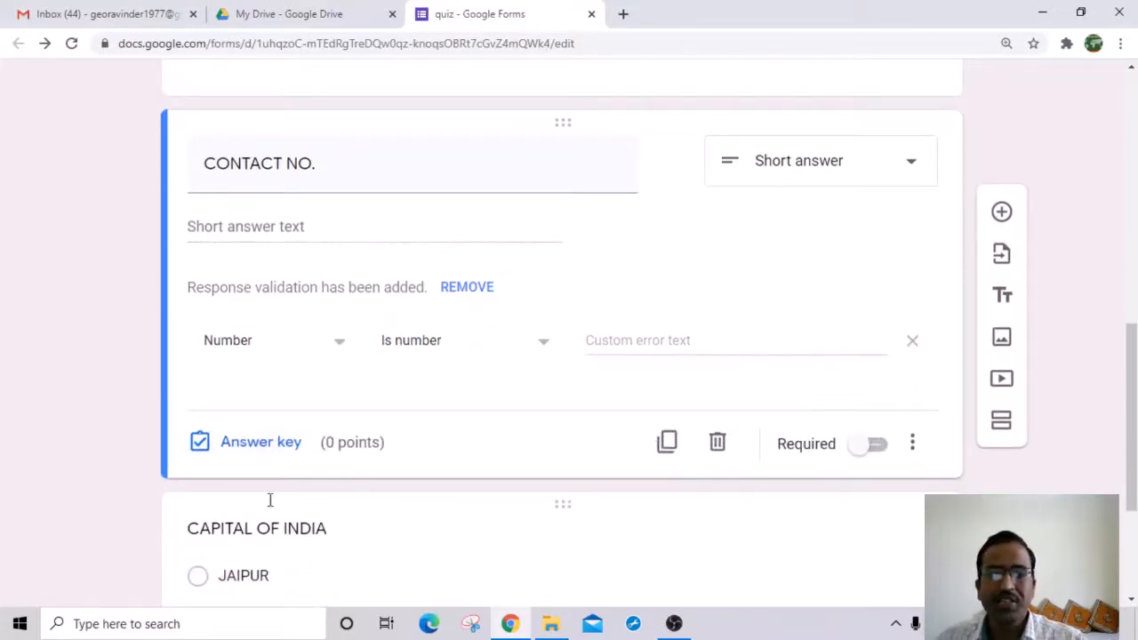
{"action": "left_click", "coordinate": [342, 347]}
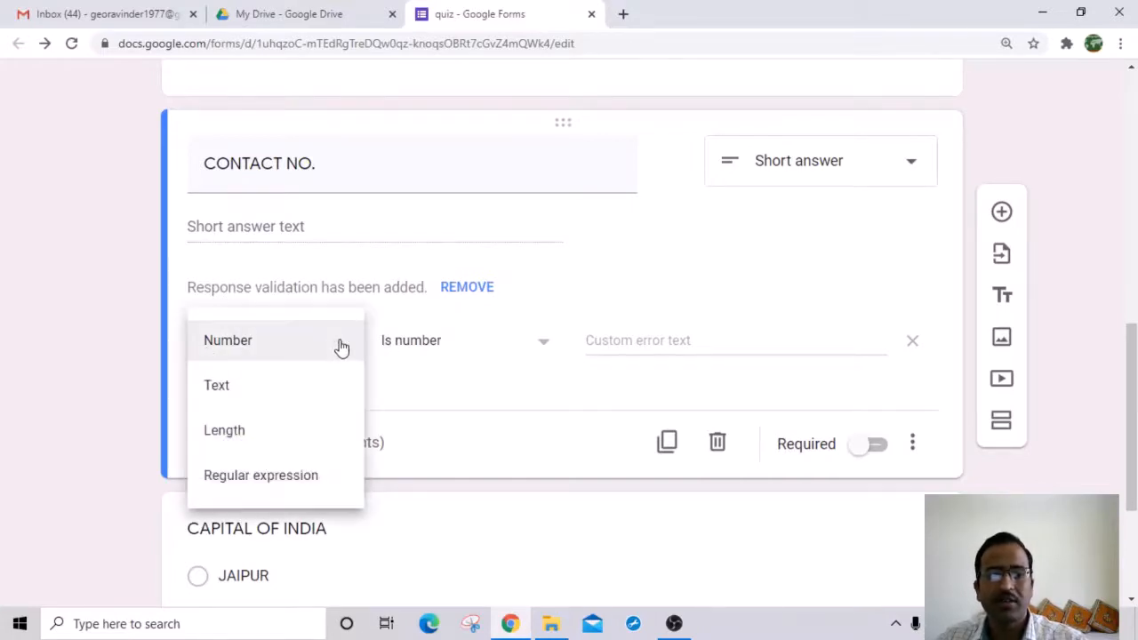
{"action": "left_click", "coordinate": [254, 431]}
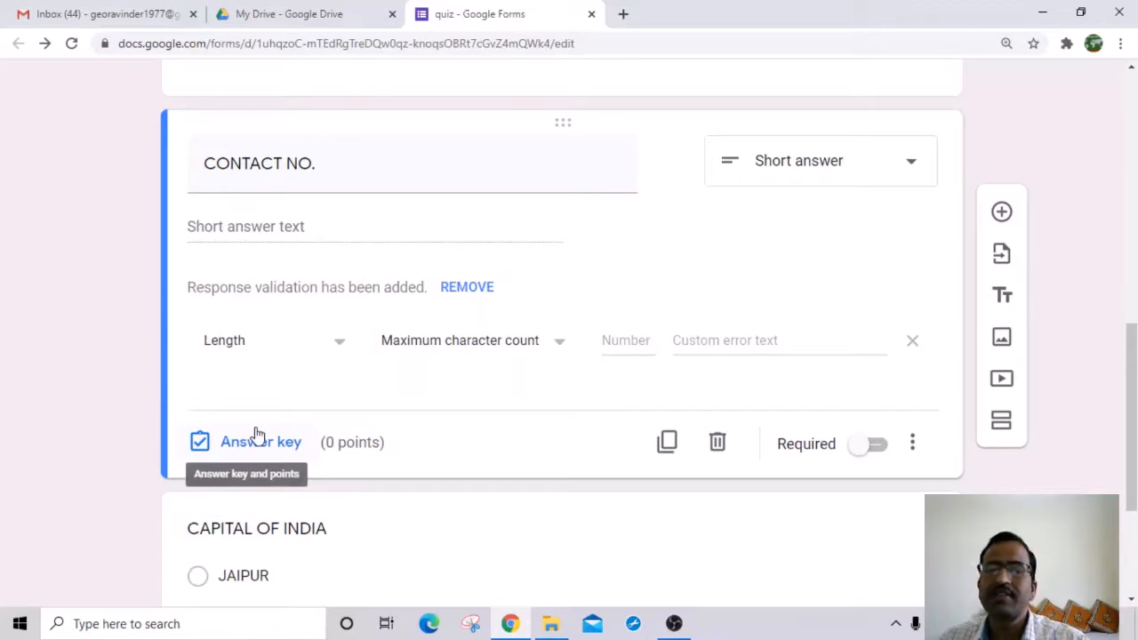
{"action": "left_click", "coordinate": [560, 346]}
{"action": "left_click", "coordinate": [453, 391]}
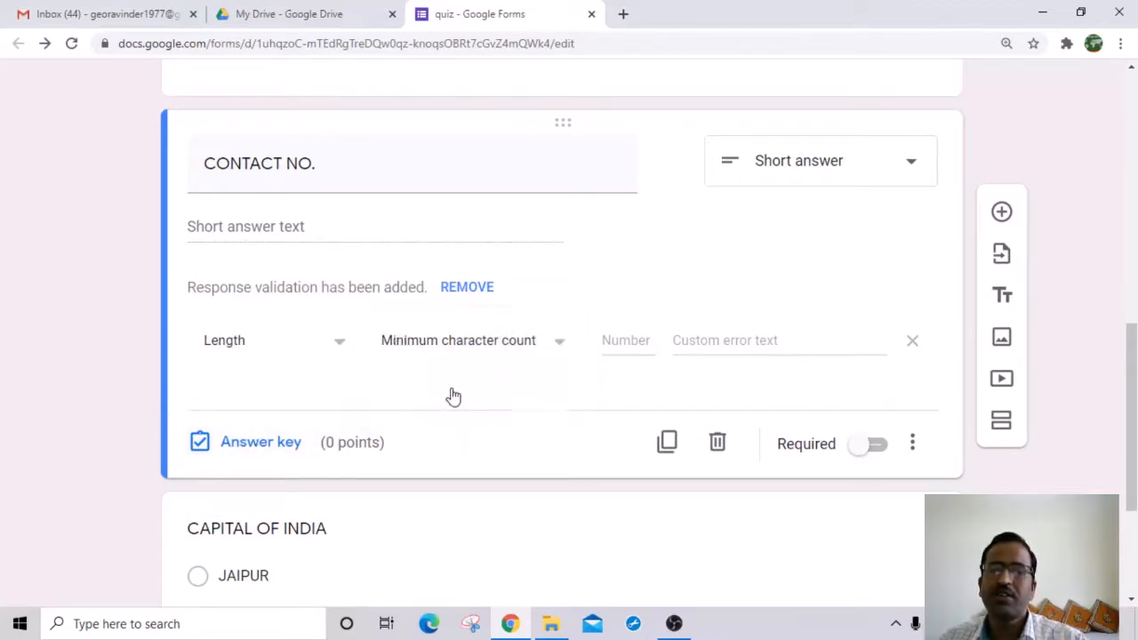
{"action": "left_click", "coordinate": [612, 339]}
{"action": "type", "text": "10"}
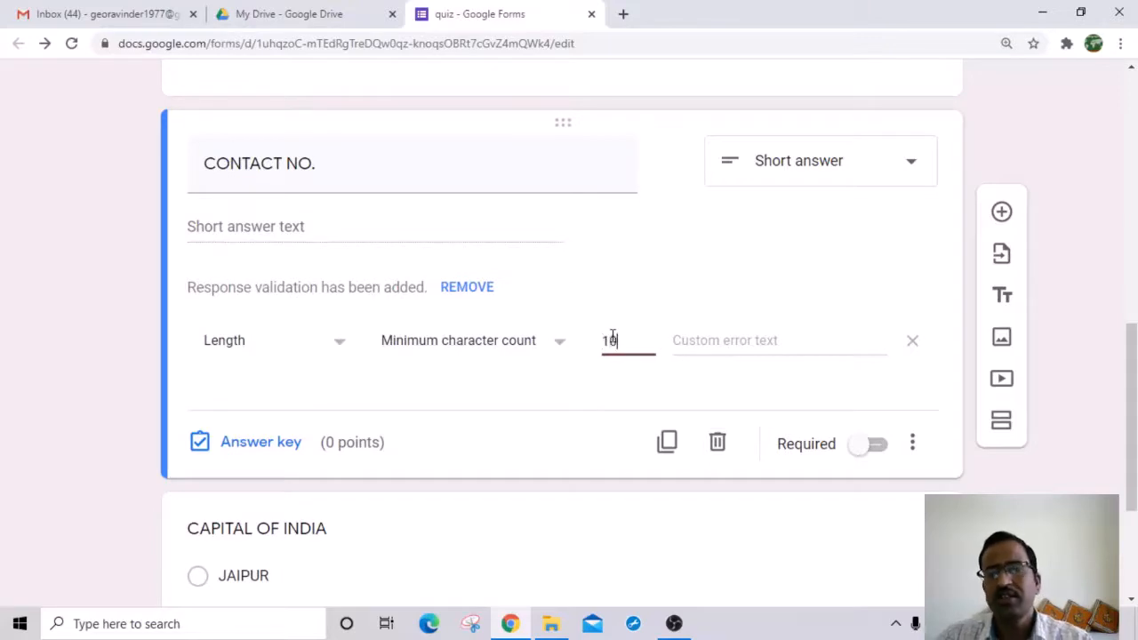
{"action": "left_click", "coordinate": [531, 376]}
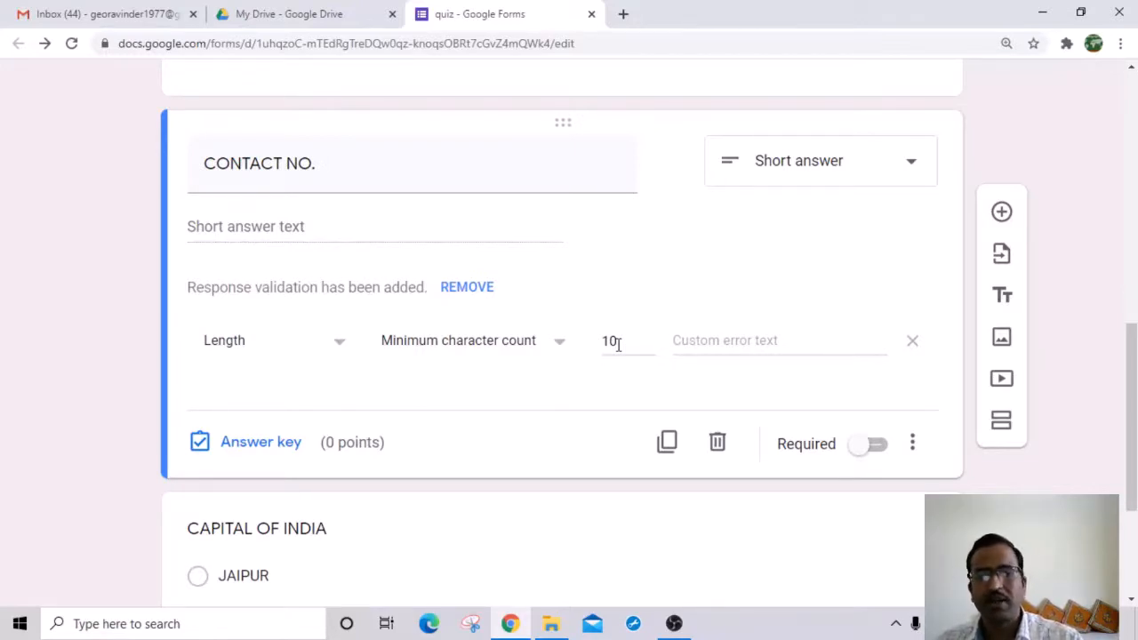
{"action": "scroll", "coordinate": [634, 349], "scroll_direction": "up", "scroll_amount": 3}
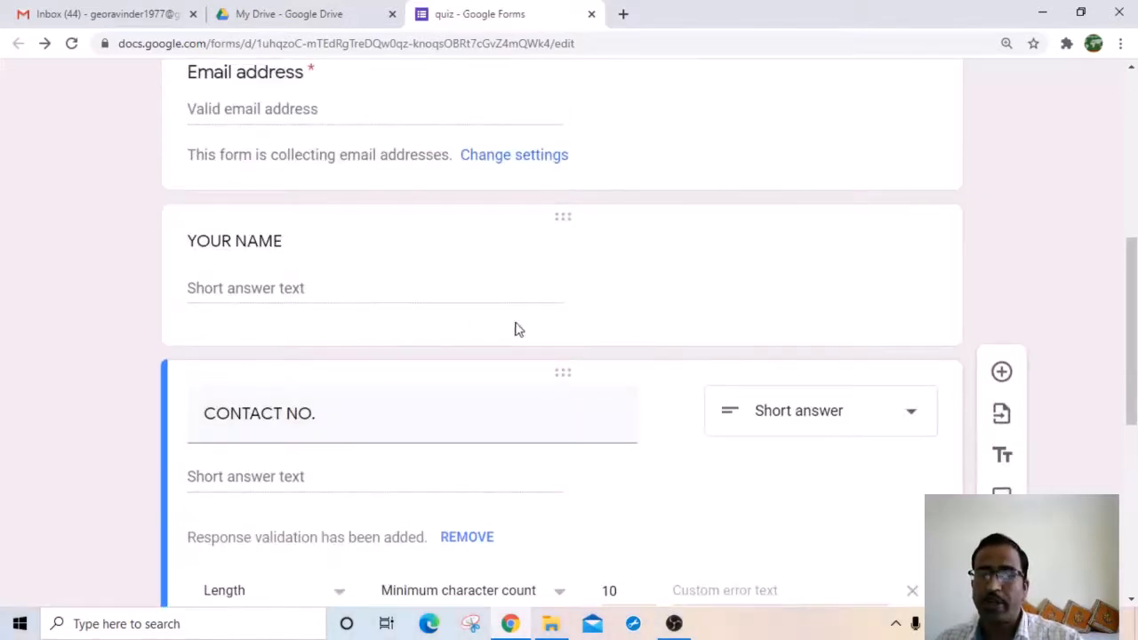
Step: Switch on the Required toggle for the YOUR NAME question
{"action": "scroll", "coordinate": [480, 322], "scroll_direction": "up", "scroll_amount": 1}
{"action": "scroll", "coordinate": [476, 320], "scroll_direction": "up", "scroll_amount": 1}
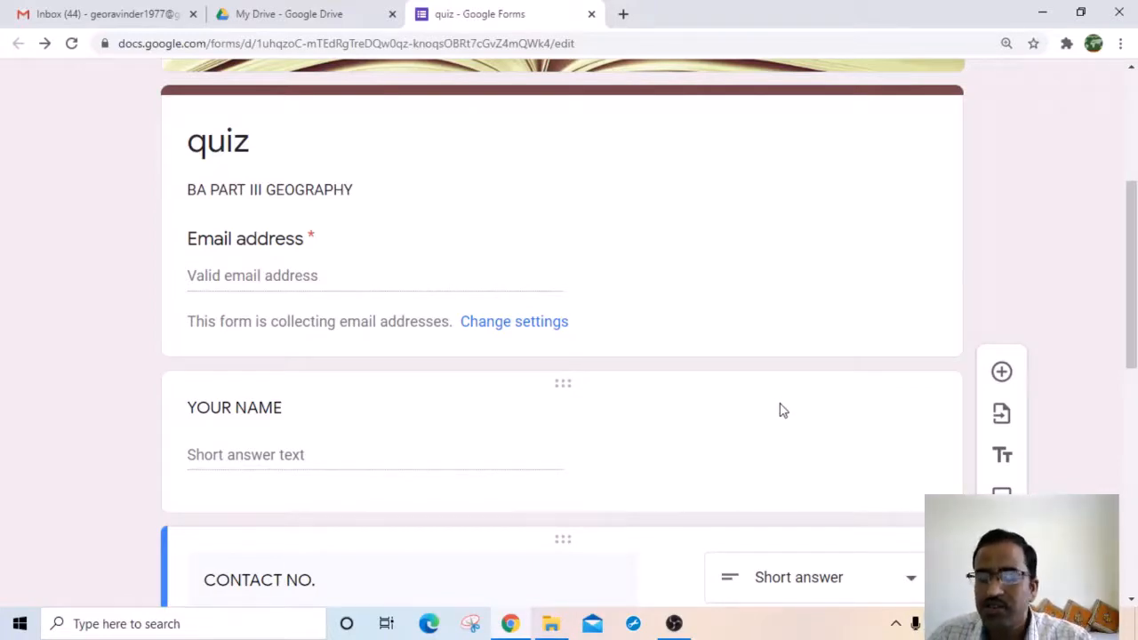
{"action": "left_click", "coordinate": [720, 436]}
{"action": "scroll", "coordinate": [714, 495], "scroll_direction": "down", "scroll_amount": 3}
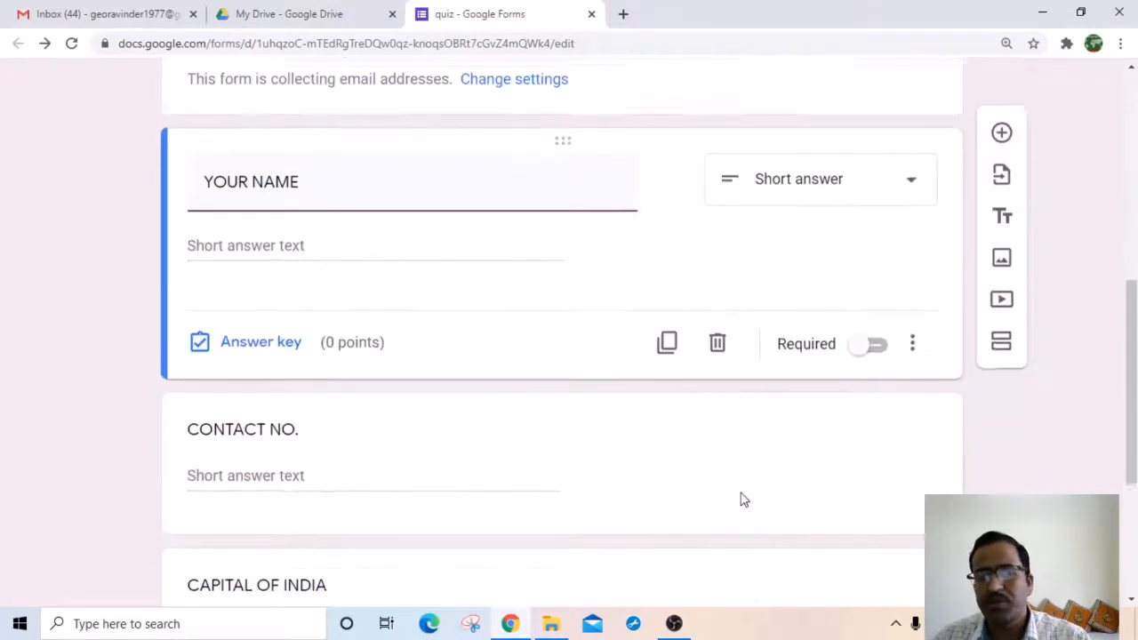
{"action": "left_click", "coordinate": [861, 347]}
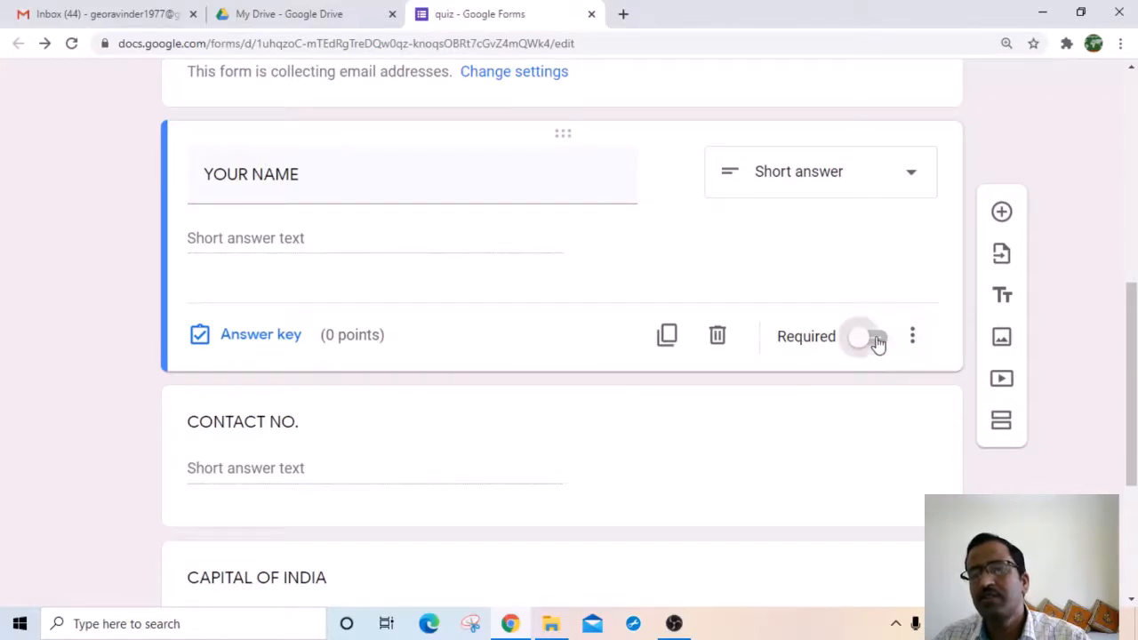
{"action": "left_click", "coordinate": [882, 340]}
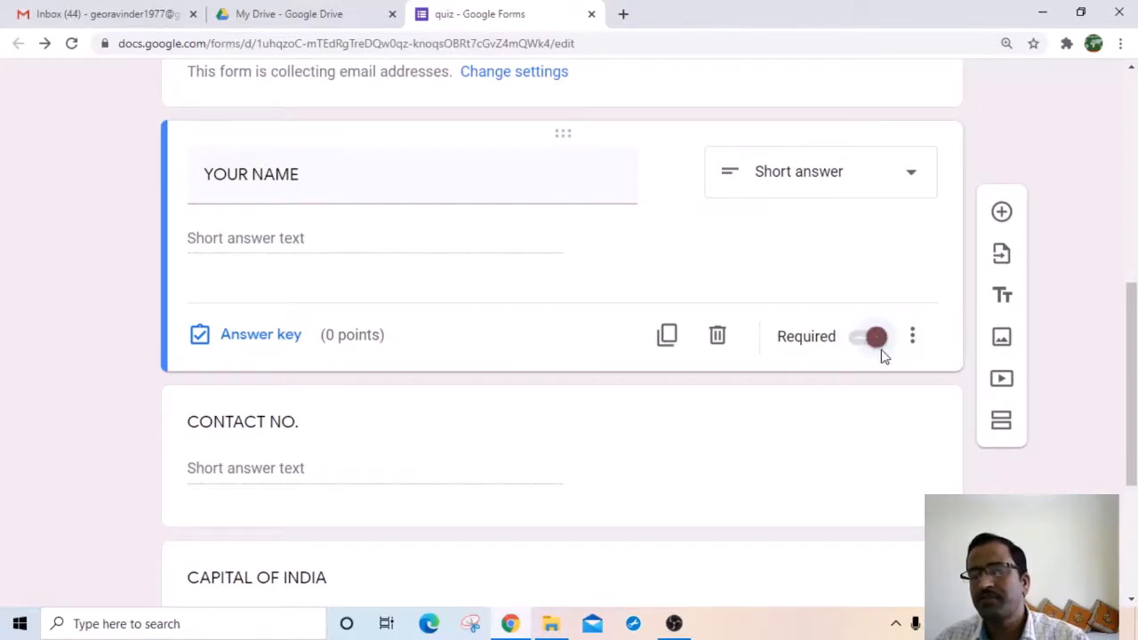
{"action": "scroll", "coordinate": [540, 253], "scroll_direction": "up", "scroll_amount": 2}
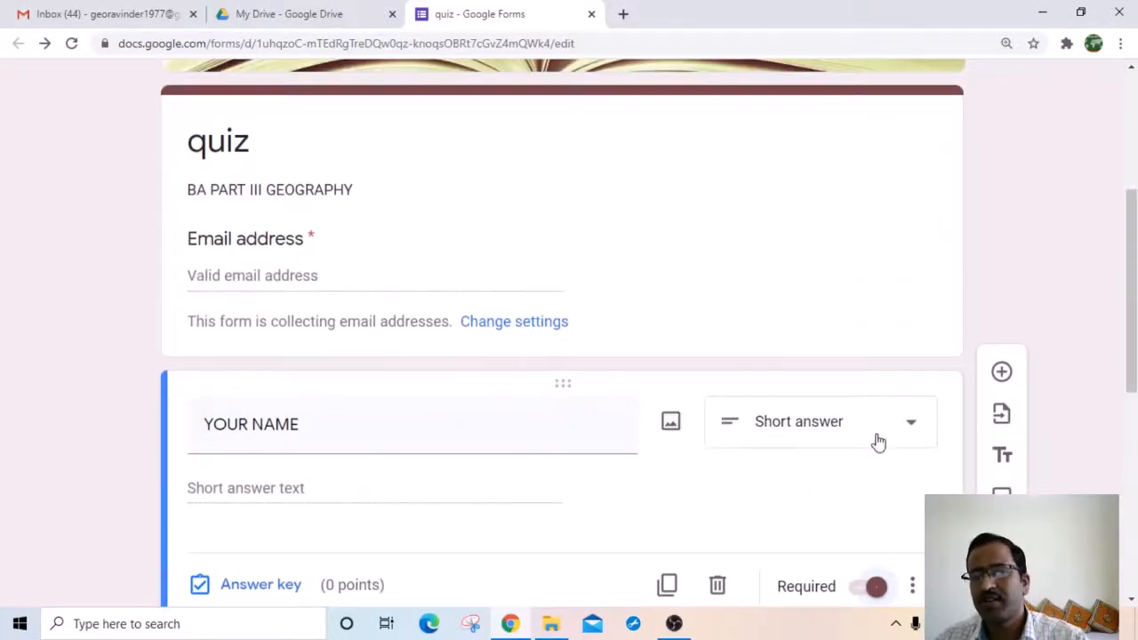
{"action": "scroll", "coordinate": [878, 442], "scroll_direction": "down", "scroll_amount": 3}
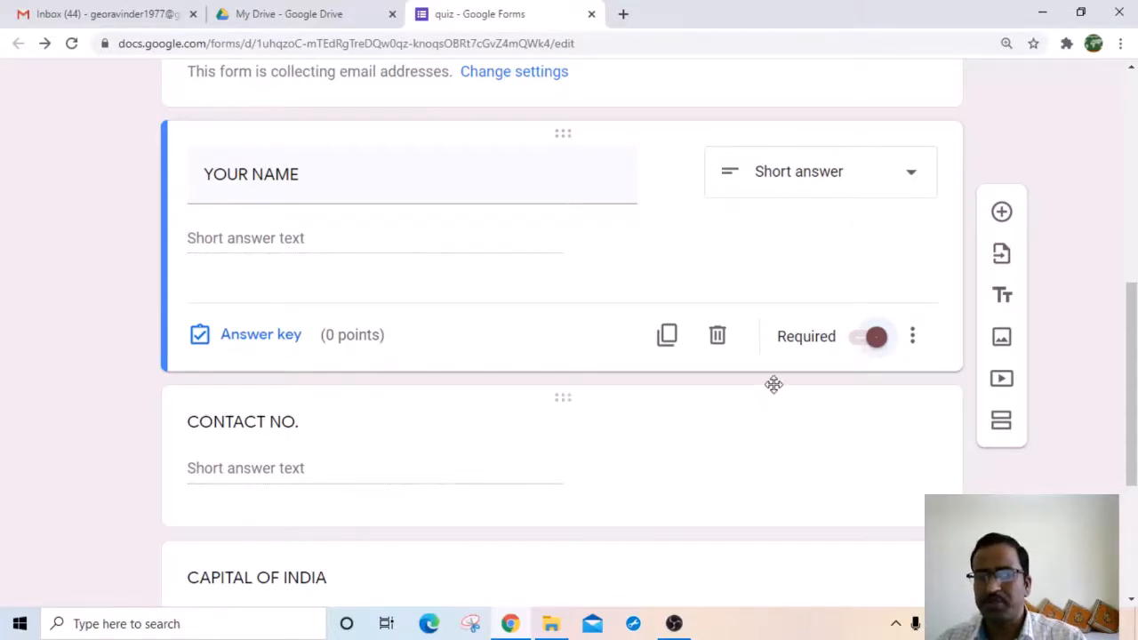
{"action": "scroll", "coordinate": [773, 383], "scroll_direction": "down", "scroll_amount": 3}
{"action": "scroll", "coordinate": [378, 396], "scroll_direction": "up", "scroll_amount": 5}
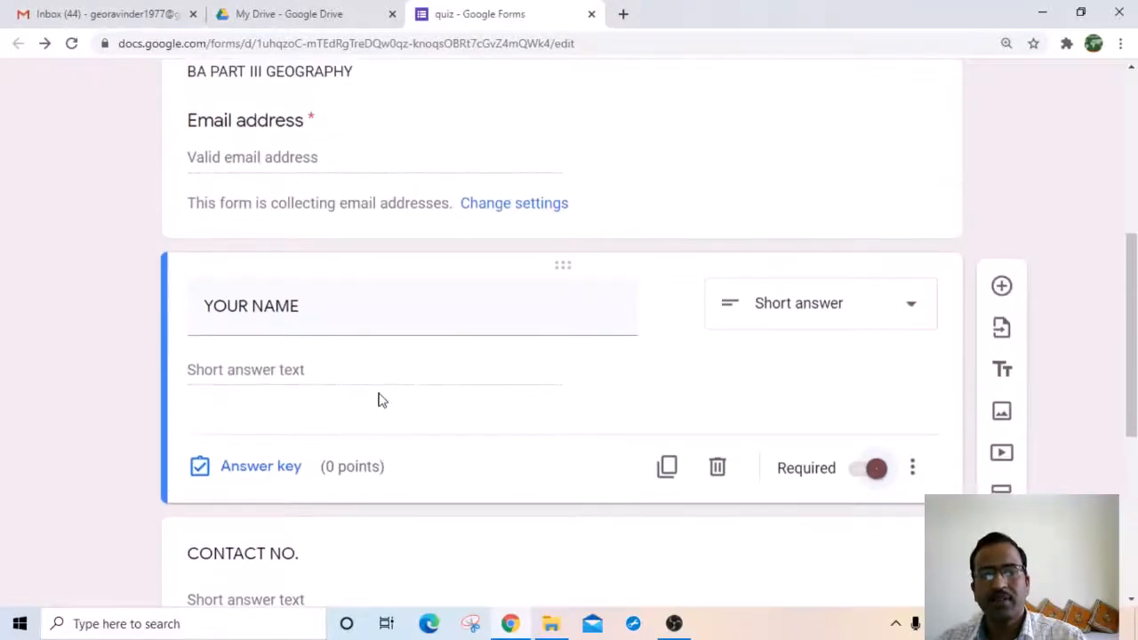
{"action": "scroll", "coordinate": [366, 409], "scroll_direction": "up", "scroll_amount": 2}
{"action": "scroll", "coordinate": [488, 414], "scroll_direction": "down", "scroll_amount": 4}
{"action": "scroll", "coordinate": [487, 413], "scroll_direction": "down", "scroll_amount": 3}
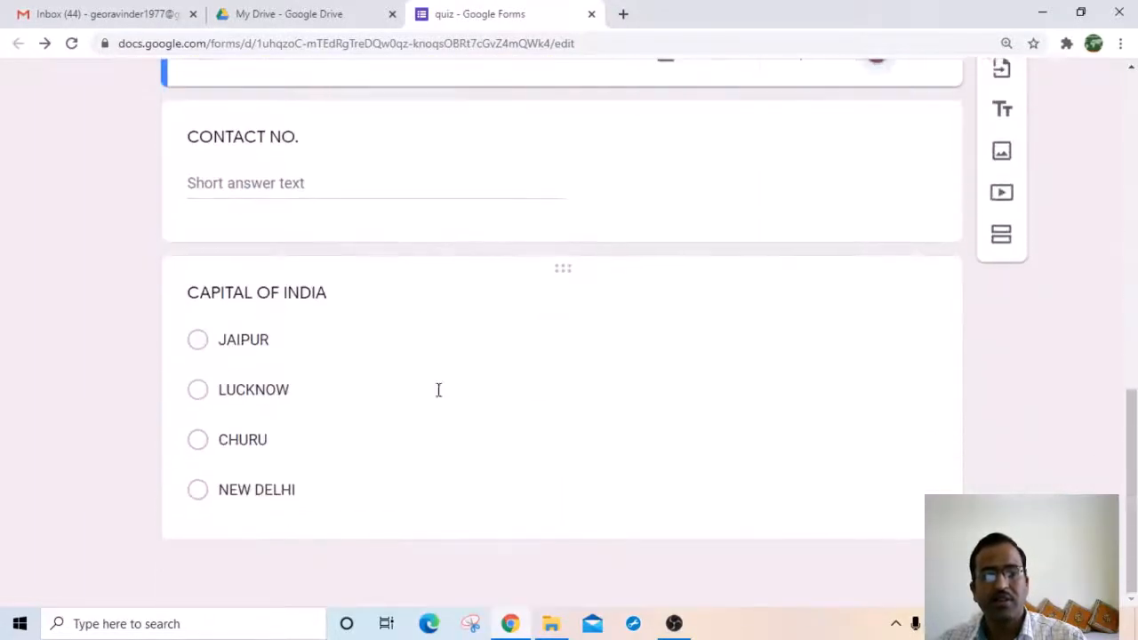
Step: Make CONTACT NO. a required question, then select the CAPITAL OF INDIA question card
{"action": "left_click", "coordinate": [699, 154]}
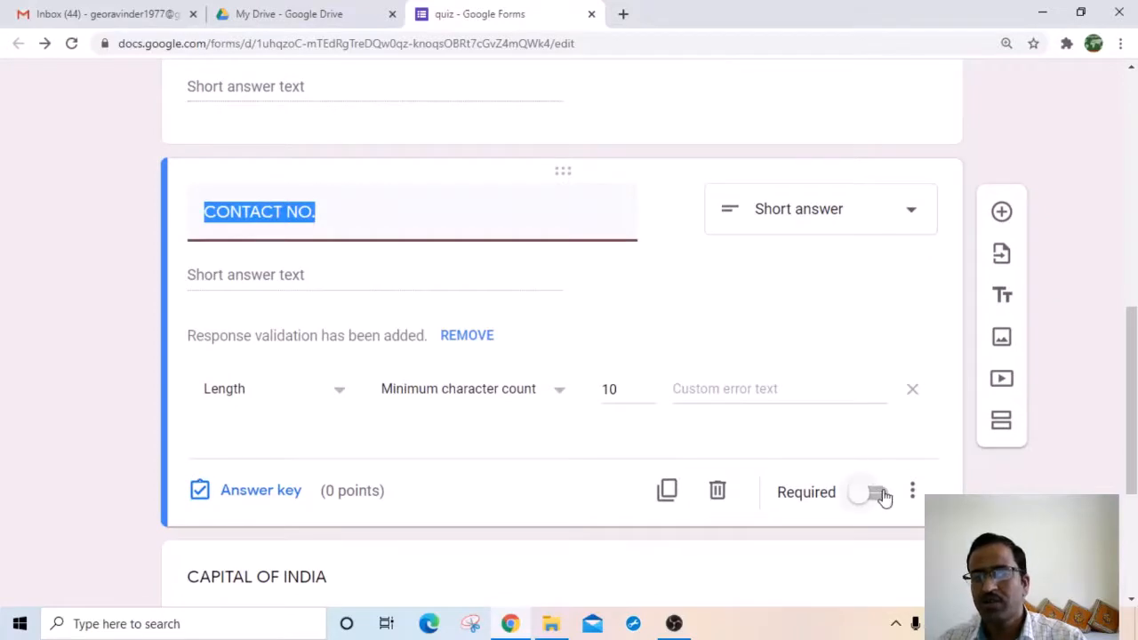
{"action": "left_click", "coordinate": [880, 494]}
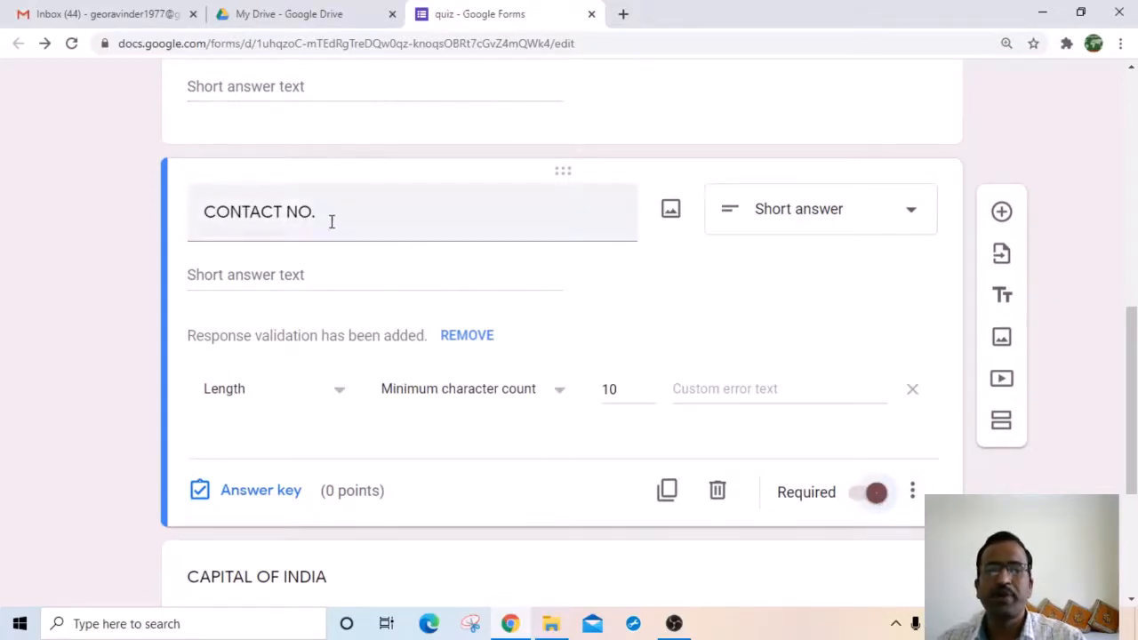
{"action": "scroll", "coordinate": [359, 276], "scroll_direction": "up", "scroll_amount": 3}
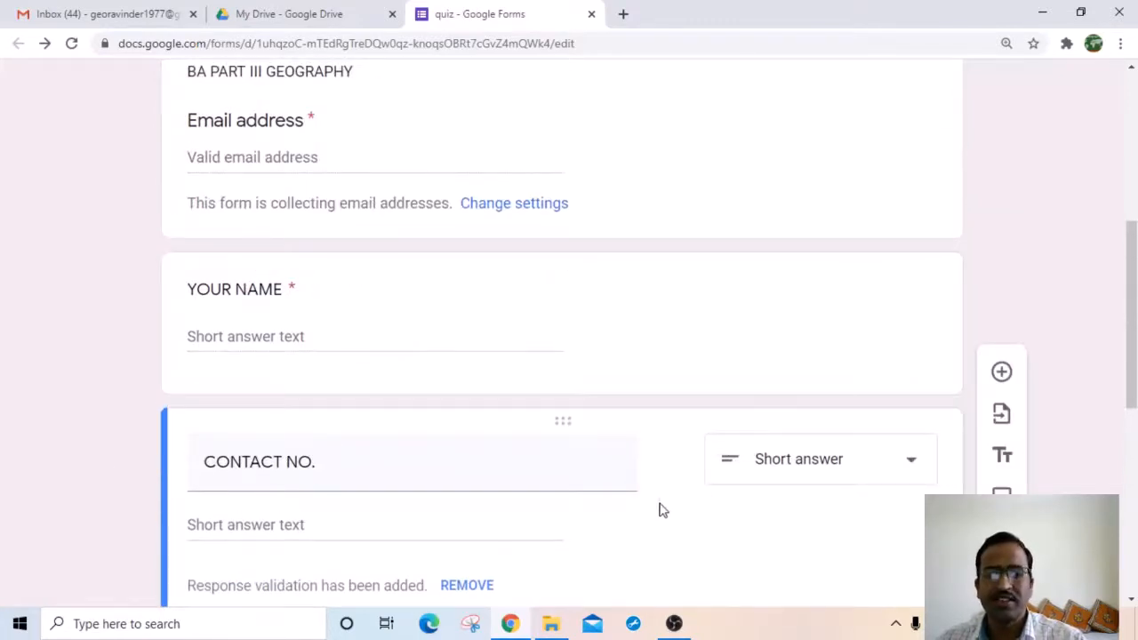
{"action": "scroll", "coordinate": [343, 546], "scroll_direction": "down", "scroll_amount": 4}
{"action": "left_click", "coordinate": [406, 545]}
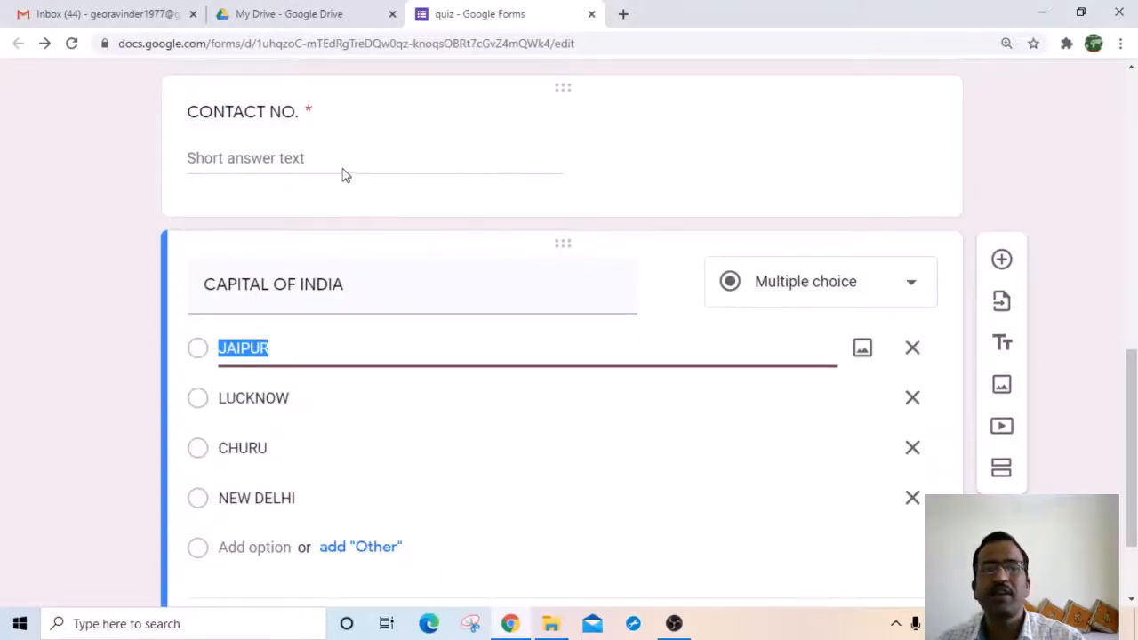
Step: Change CAPITAL OF INDIA's type to Checkboxes and then to Dropdown
{"action": "scroll", "coordinate": [343, 175], "scroll_direction": "up", "scroll_amount": 1}
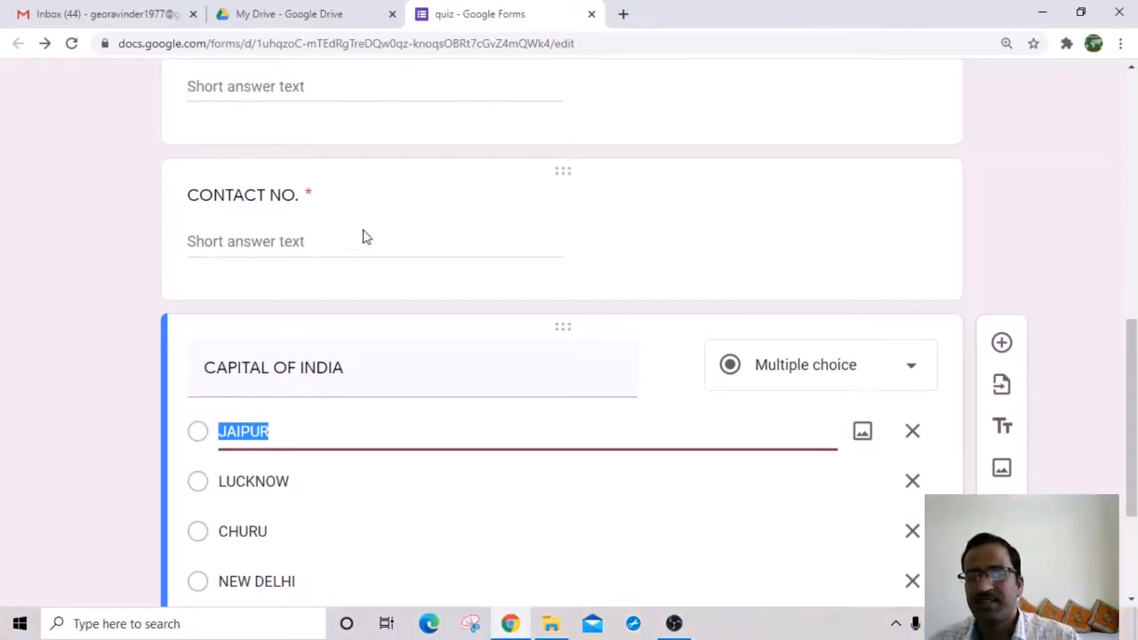
{"action": "scroll", "coordinate": [362, 294], "scroll_direction": "down", "scroll_amount": 3}
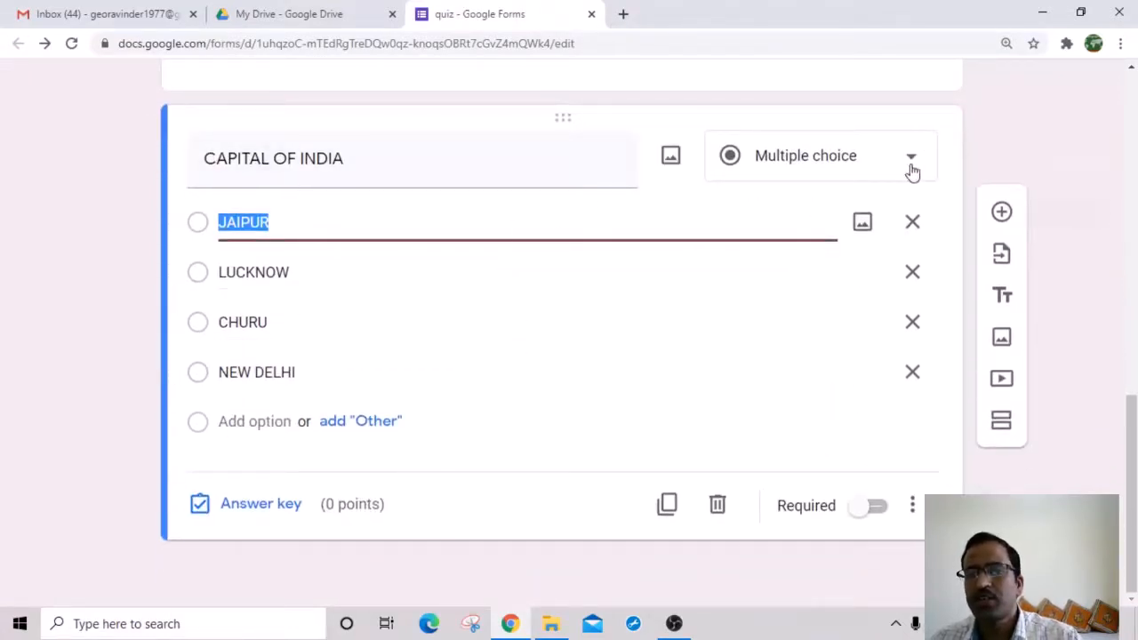
{"action": "left_click", "coordinate": [911, 167]}
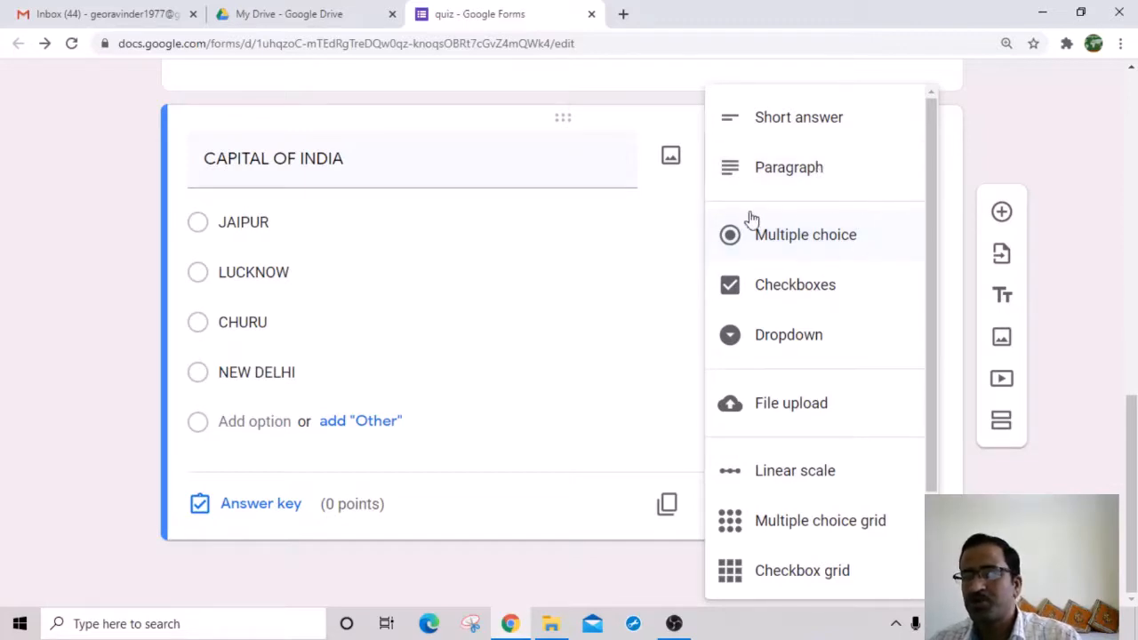
{"action": "left_click", "coordinate": [795, 286]}
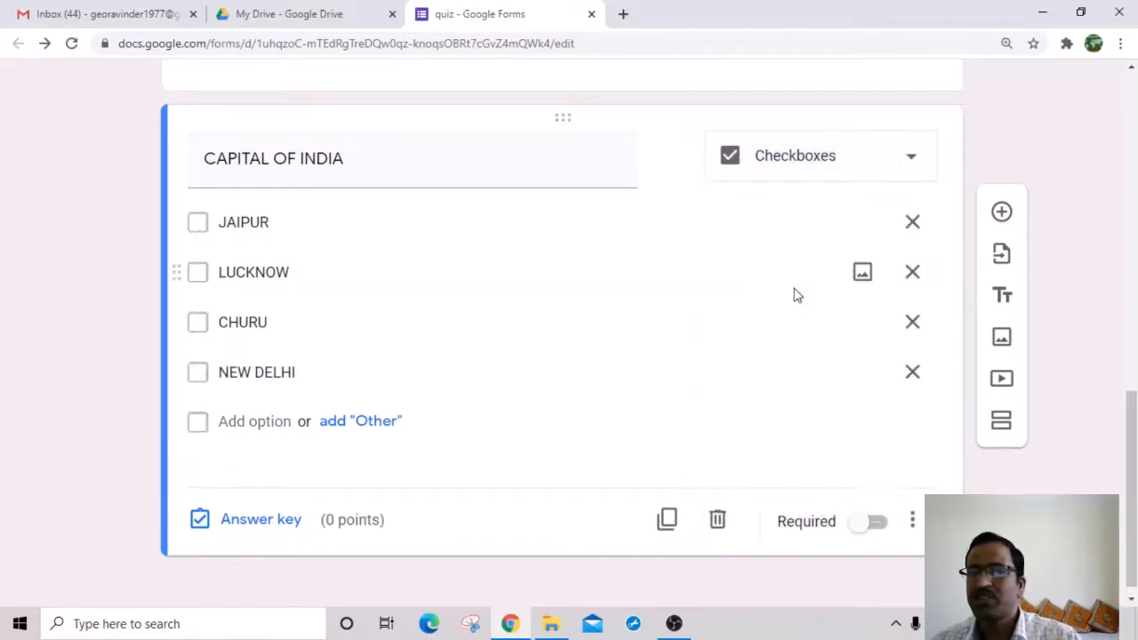
{"action": "left_click", "coordinate": [198, 229]}
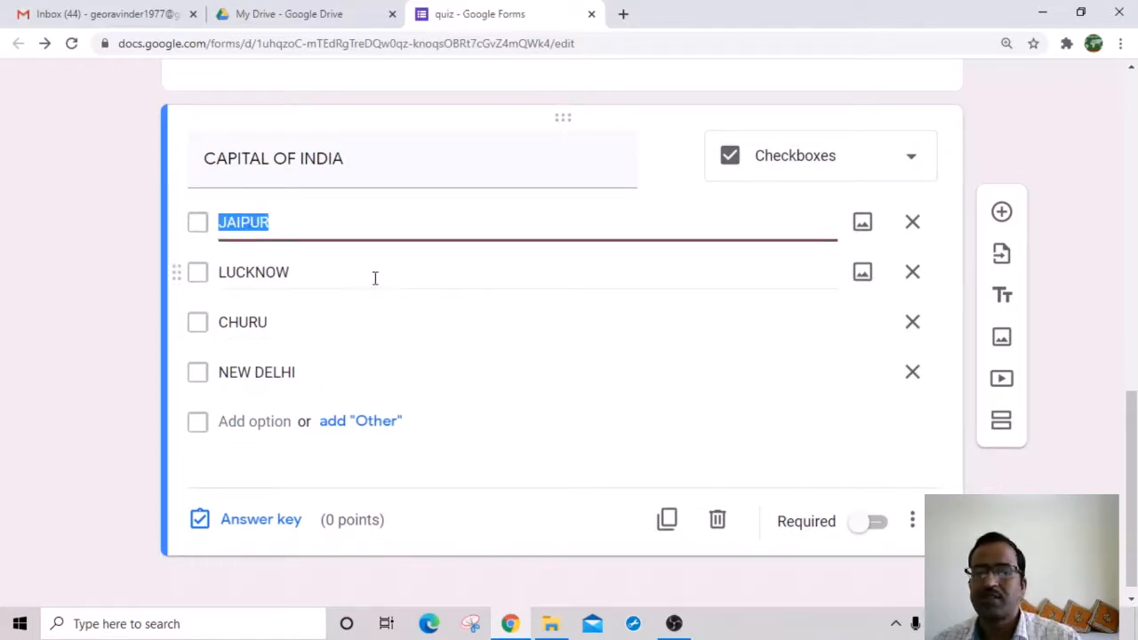
{"action": "left_click", "coordinate": [912, 161]}
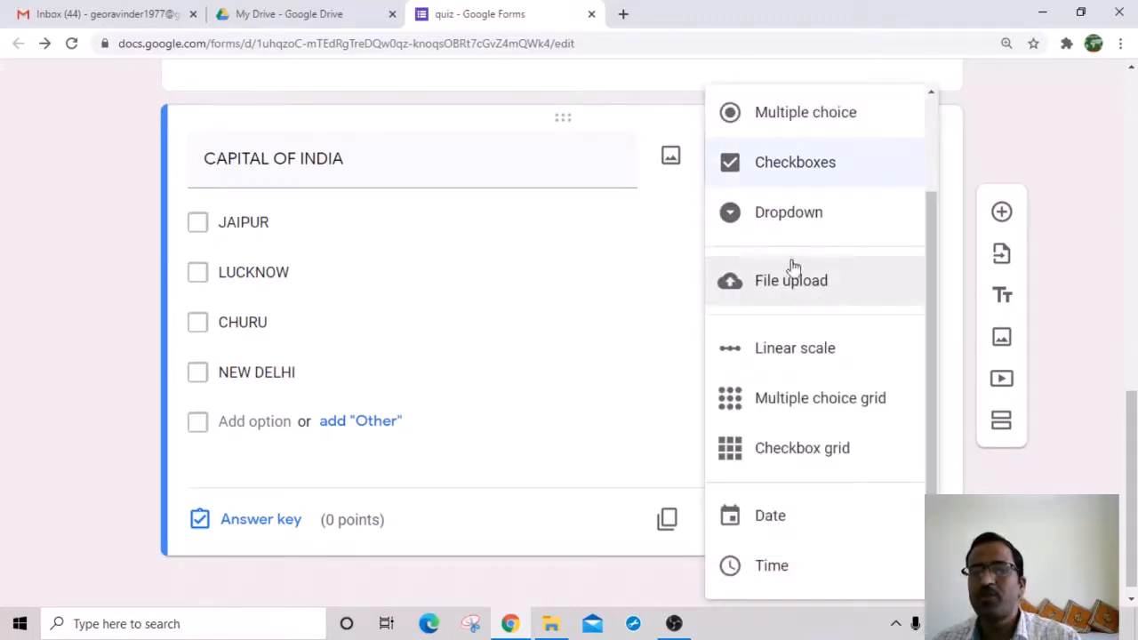
{"action": "left_click", "coordinate": [813, 227]}
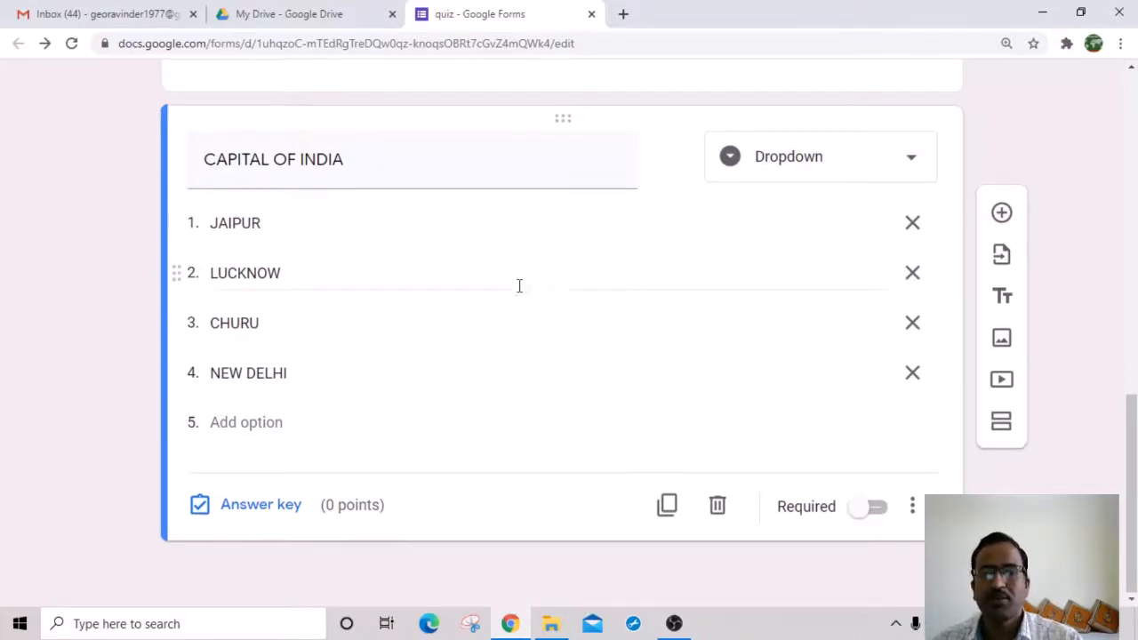
{"action": "scroll", "coordinate": [520, 286], "scroll_direction": "up", "scroll_amount": 10}
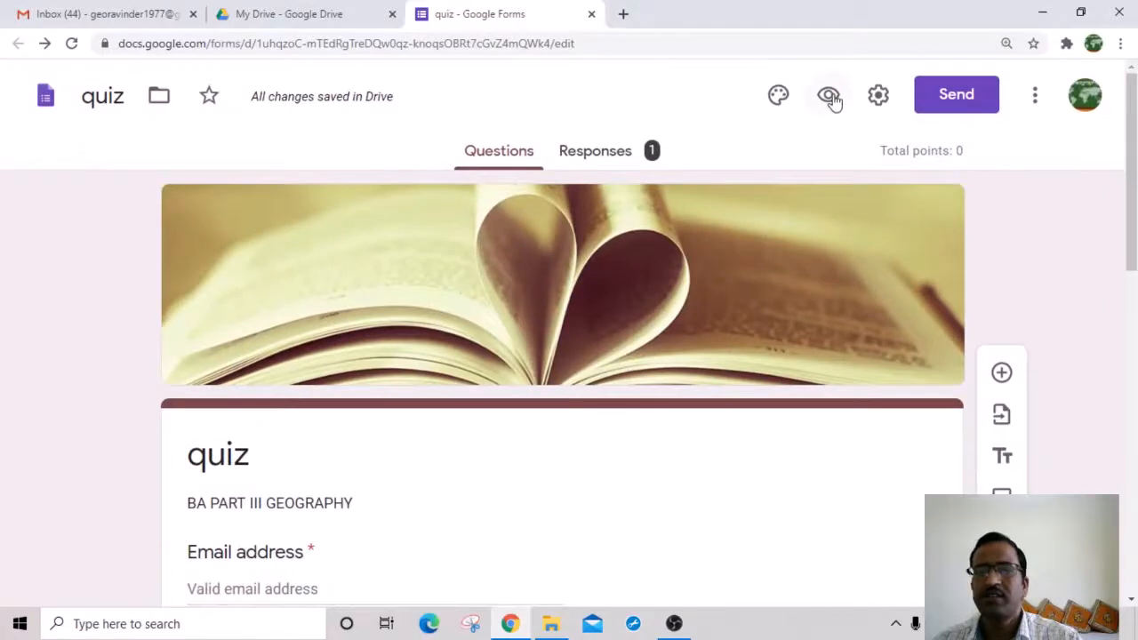
Step: Preview the form, then turn off Limit to 1 response and Collect email addresses, and save
{"action": "left_click", "coordinate": [829, 96]}
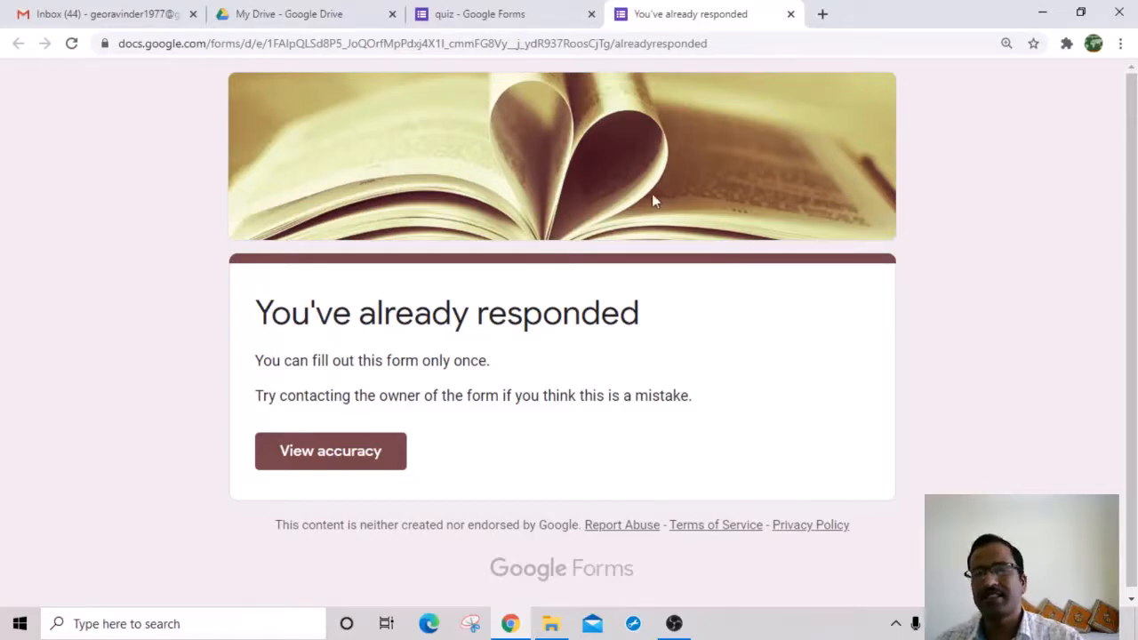
{"action": "left_click", "coordinate": [790, 15]}
{"action": "left_click", "coordinate": [878, 98]}
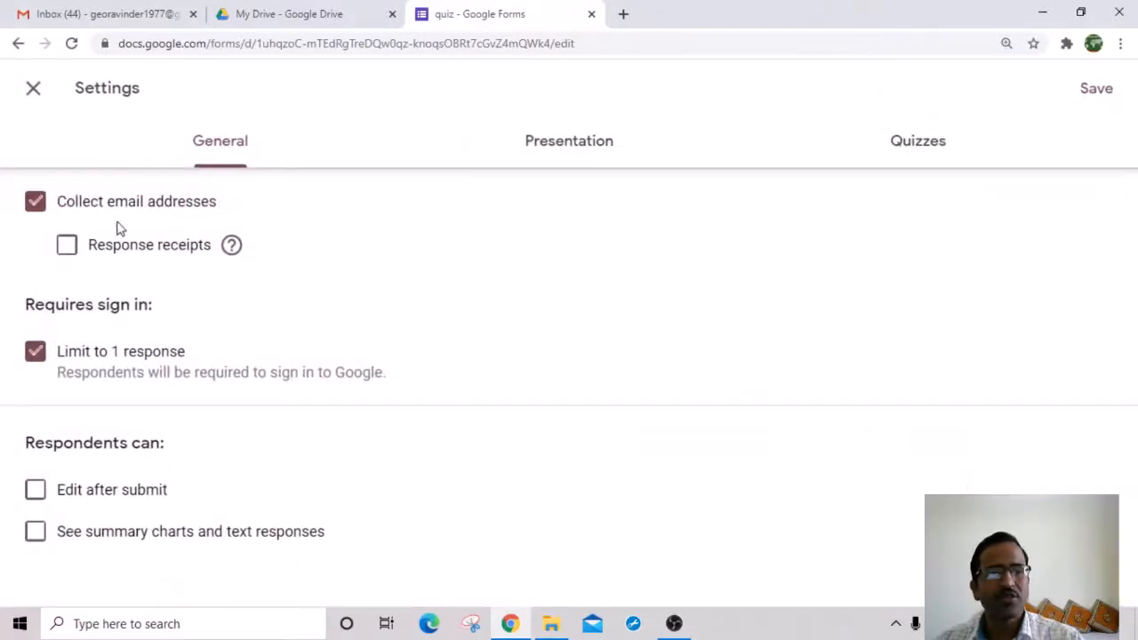
{"action": "left_click", "coordinate": [35, 353]}
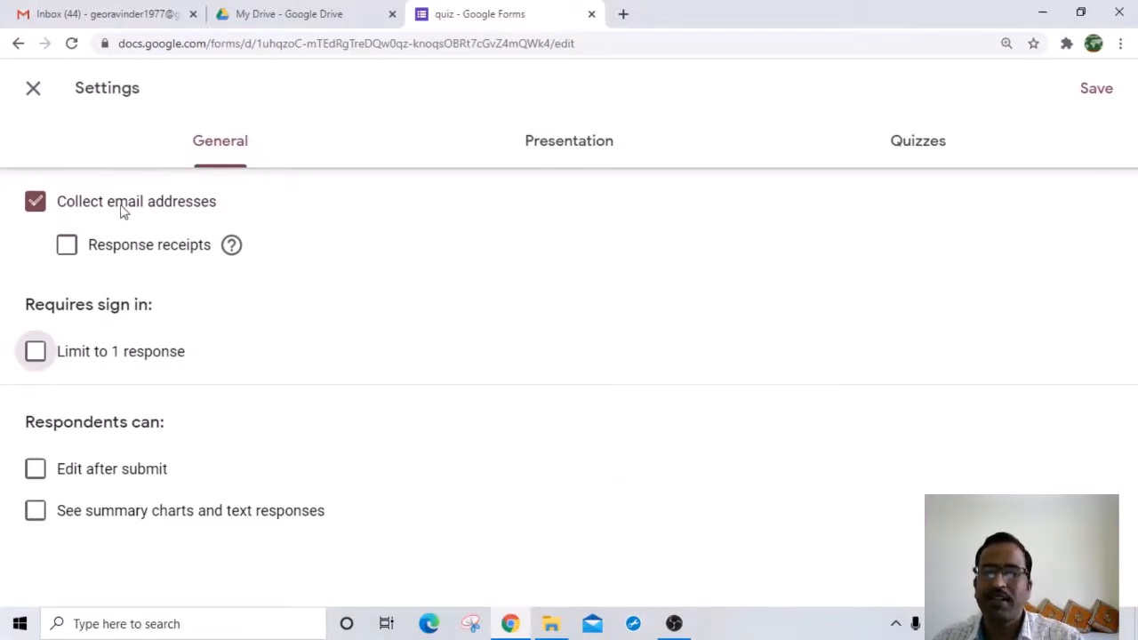
{"action": "left_click", "coordinate": [33, 210]}
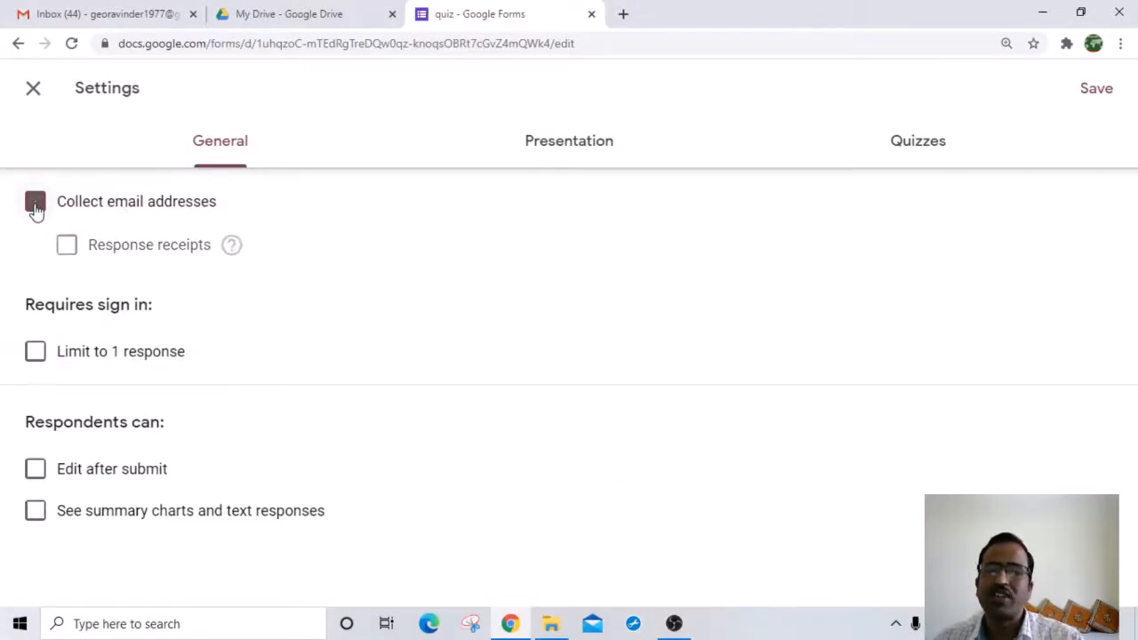
{"action": "left_click", "coordinate": [1111, 95]}
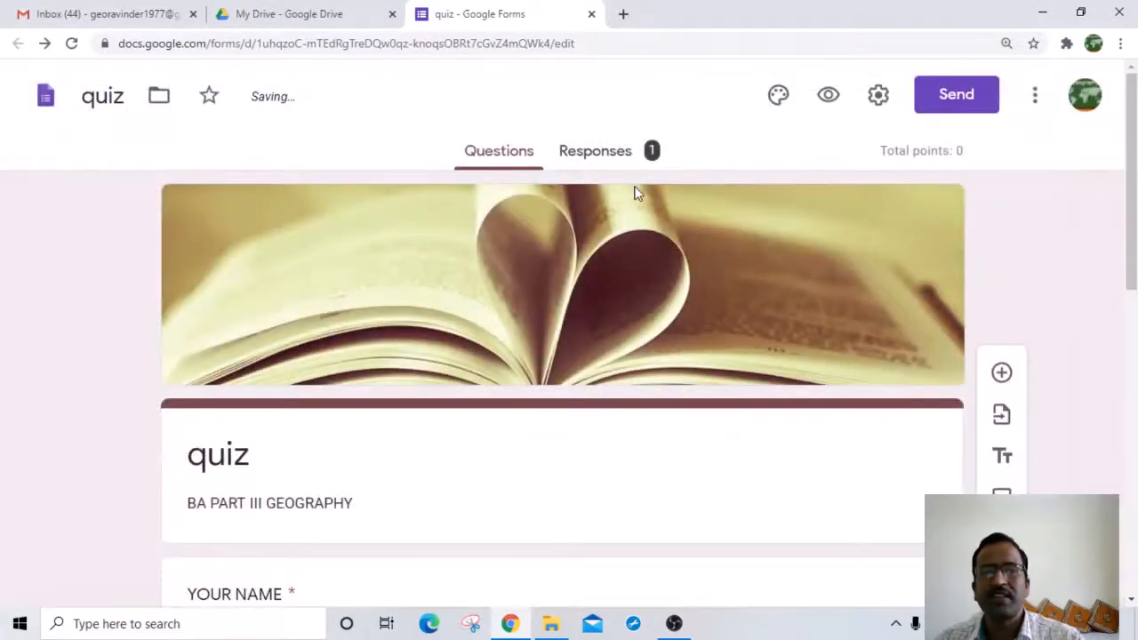
{"action": "left_click", "coordinate": [828, 96]}
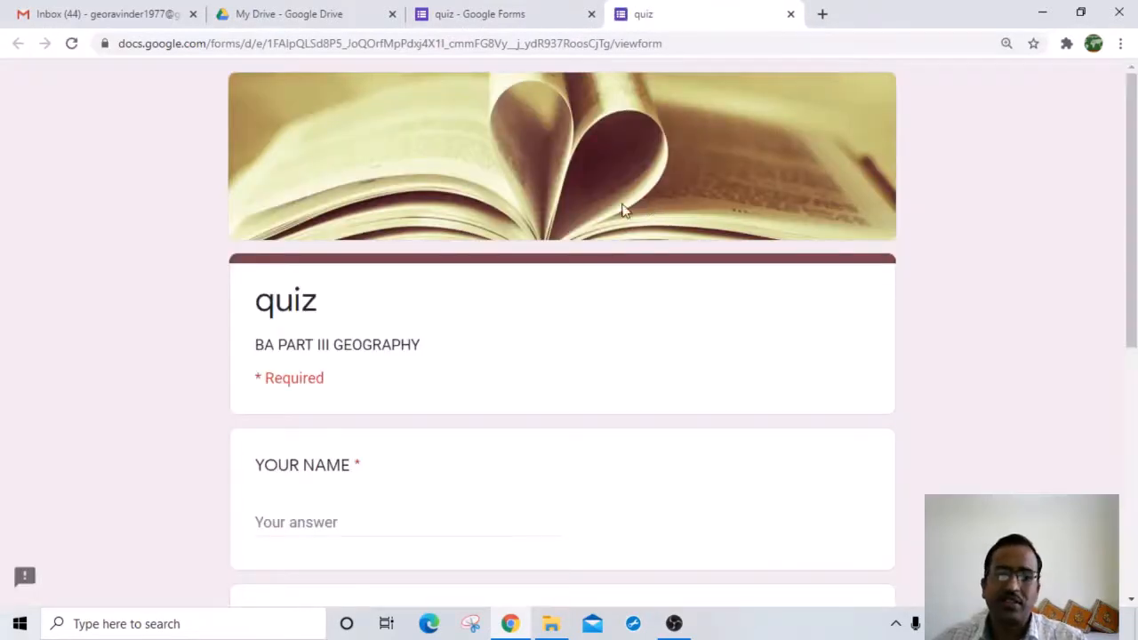
{"action": "scroll", "coordinate": [398, 223], "scroll_direction": "down", "scroll_amount": 4}
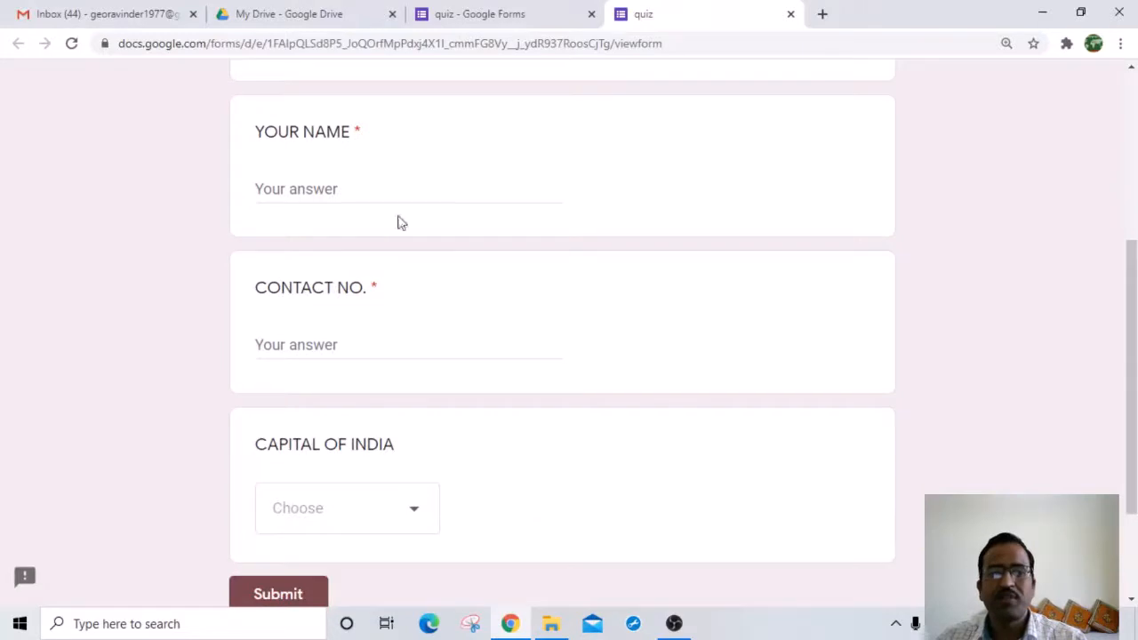
{"action": "left_click", "coordinate": [321, 194]}
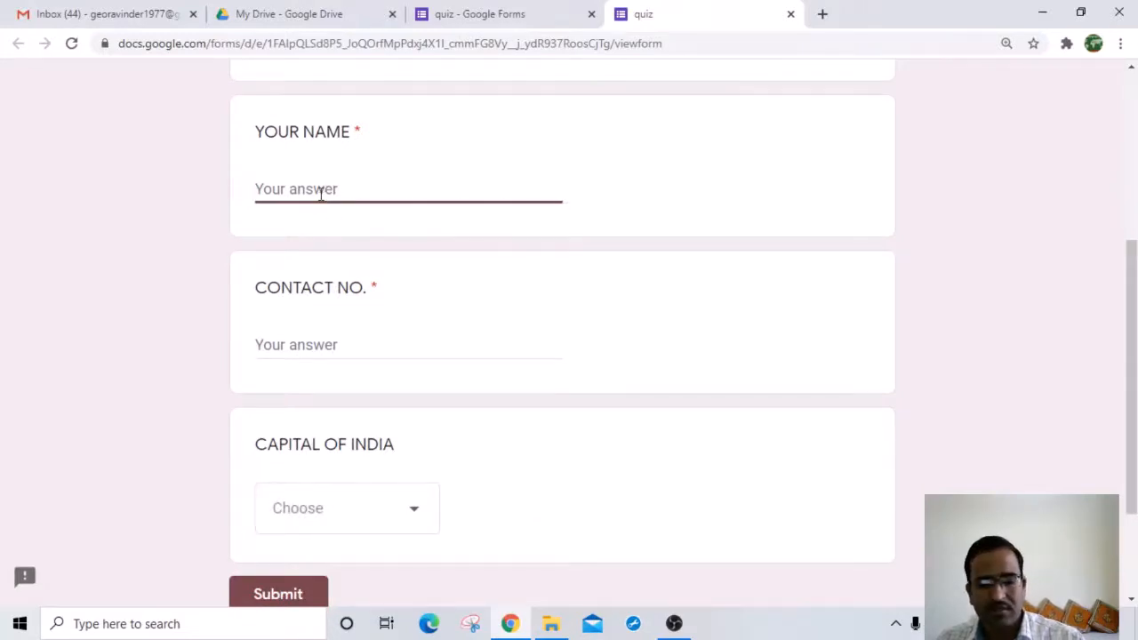
{"action": "type", "text": "DSFFDG"}
{"action": "left_click", "coordinate": [302, 345]}
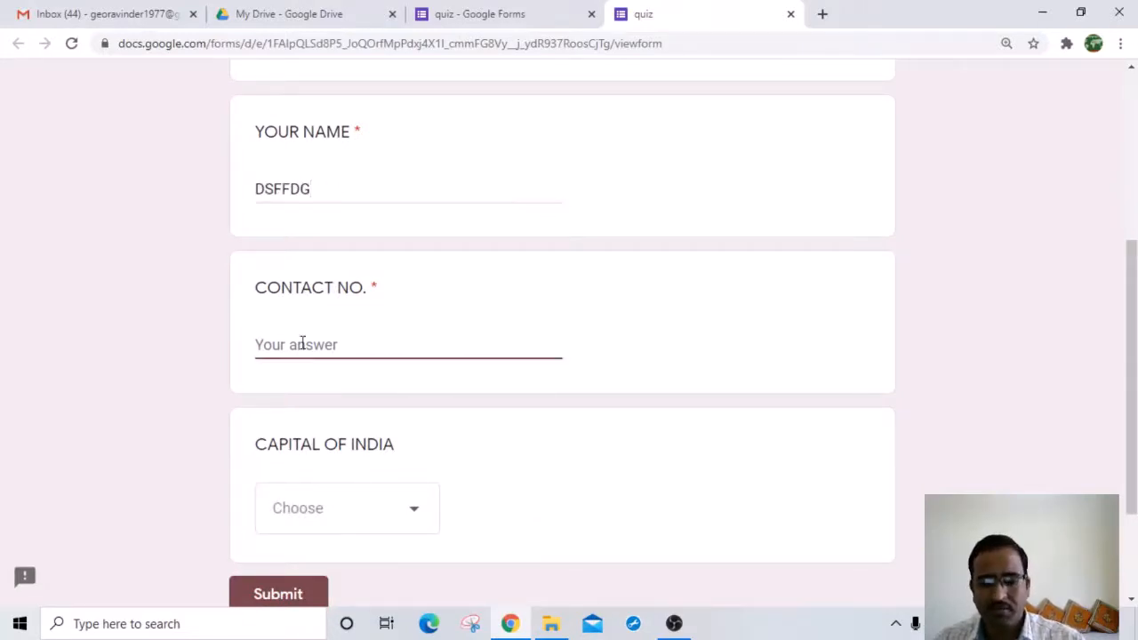
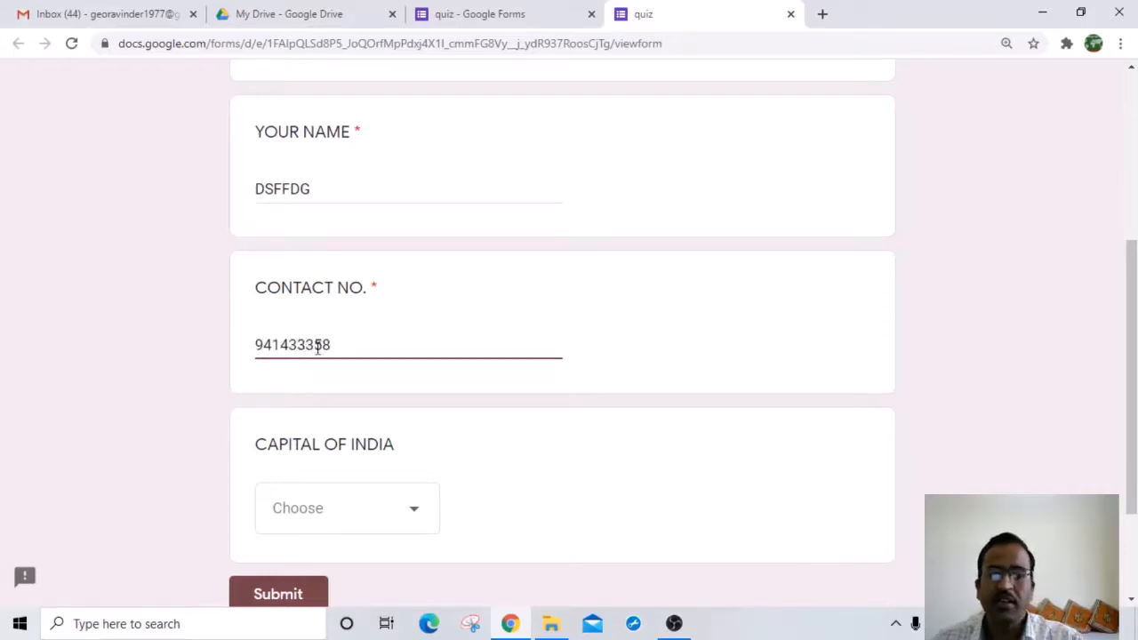
{"action": "left_click", "coordinate": [513, 445]}
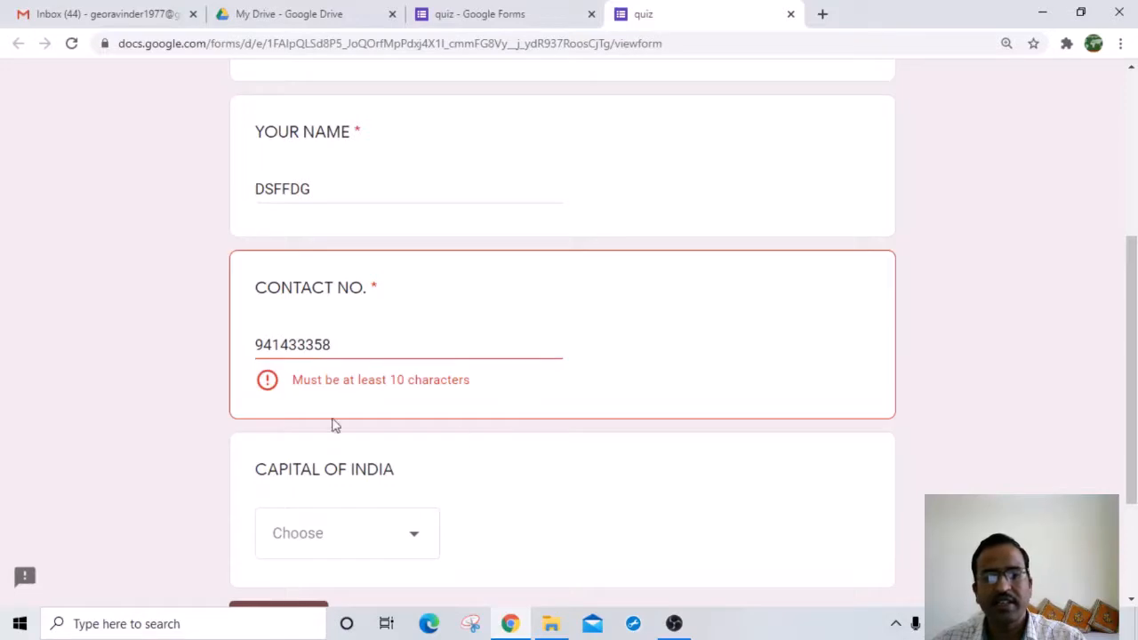
{"action": "left_click", "coordinate": [360, 347]}
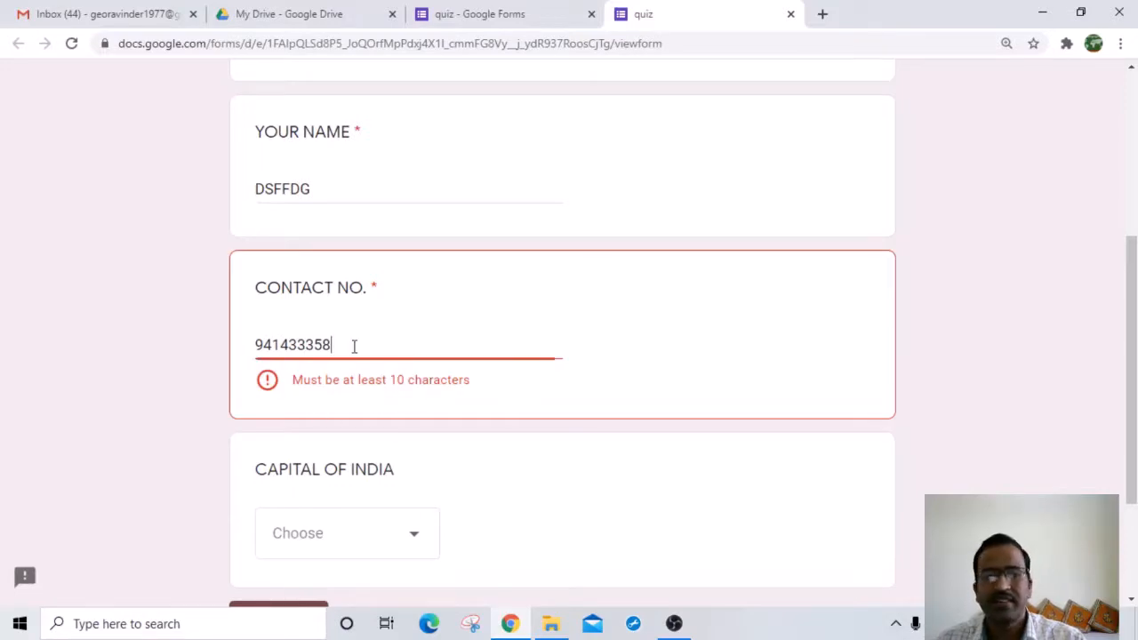
{"action": "type", "text": "3"}
{"action": "left_click", "coordinate": [368, 425]}
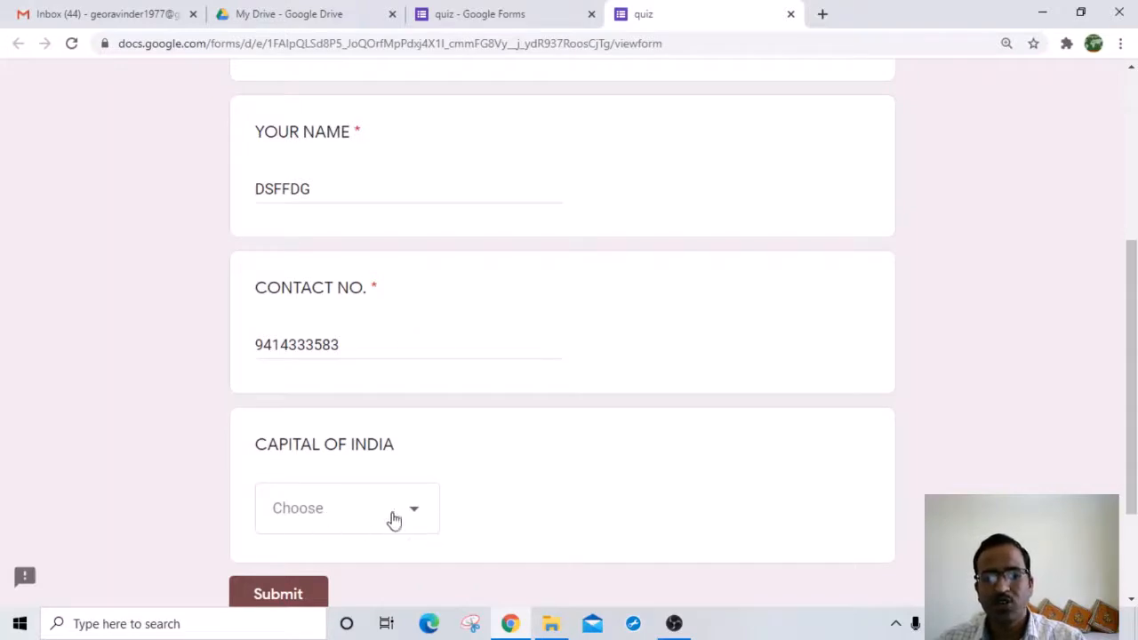
{"action": "scroll", "coordinate": [388, 518], "scroll_direction": "down", "scroll_amount": 2}
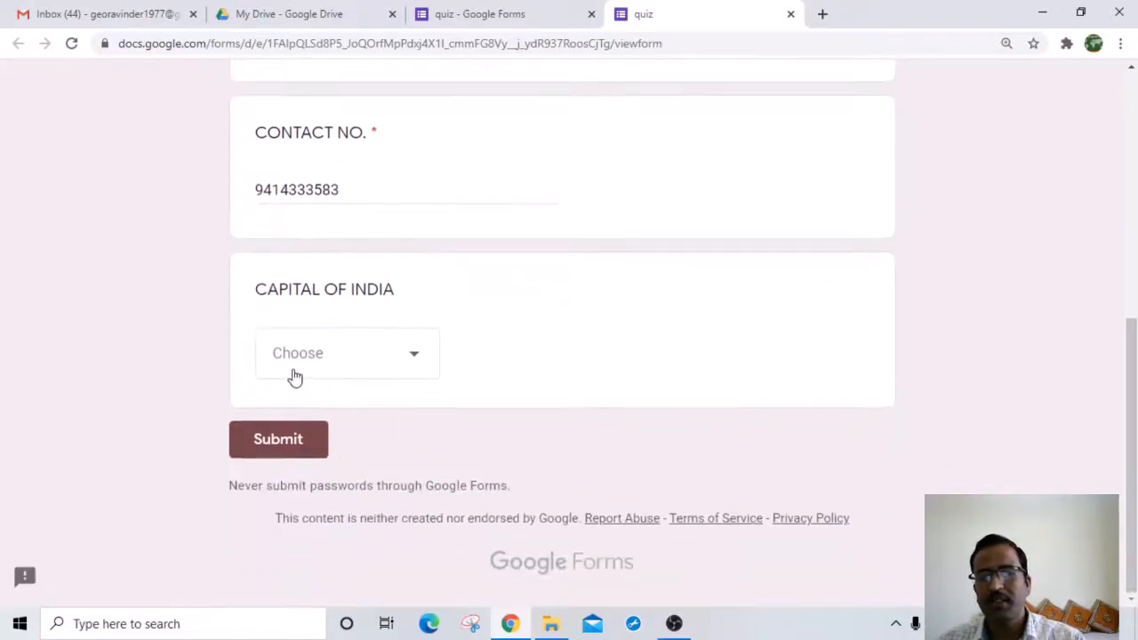
{"action": "left_click", "coordinate": [409, 362]}
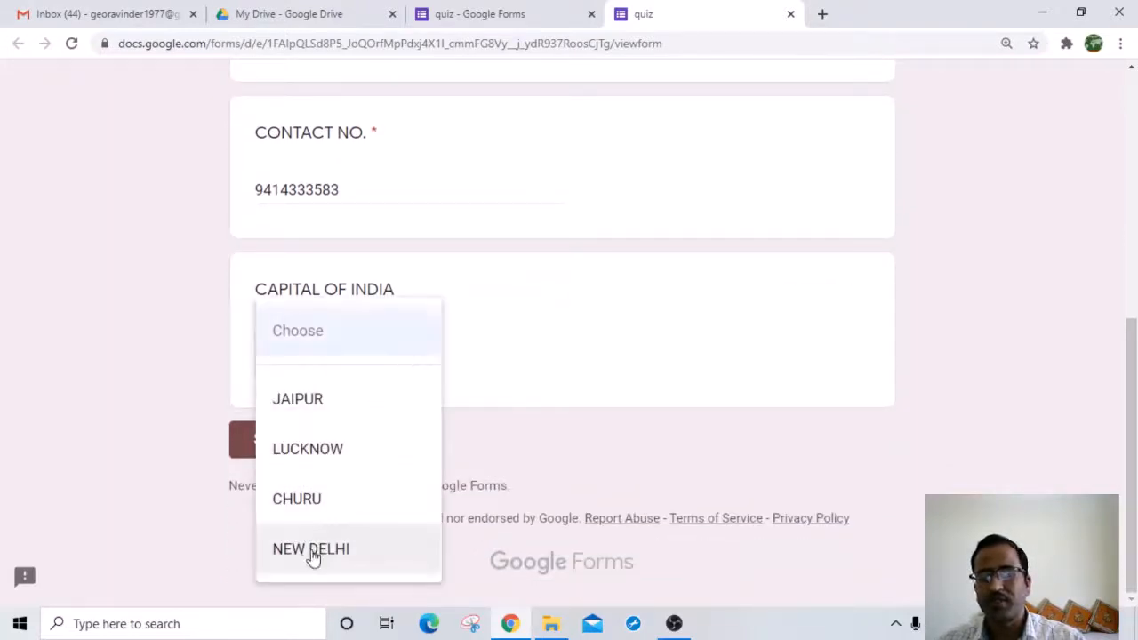
{"action": "left_click", "coordinate": [312, 551]}
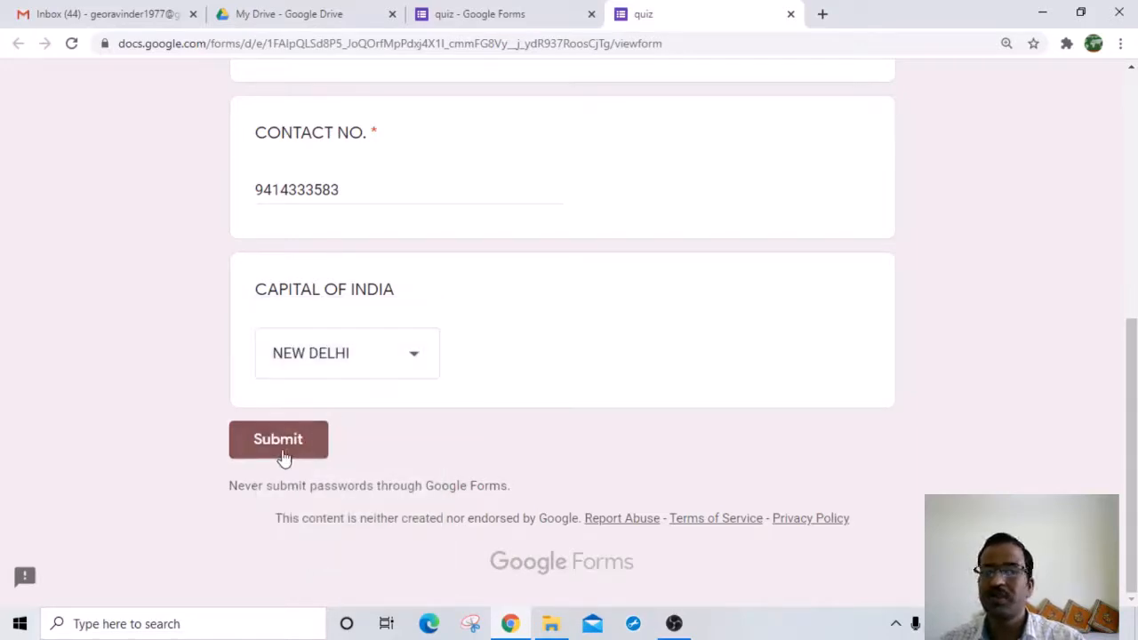
{"action": "left_click", "coordinate": [791, 15]}
{"action": "left_click", "coordinate": [651, 141]}
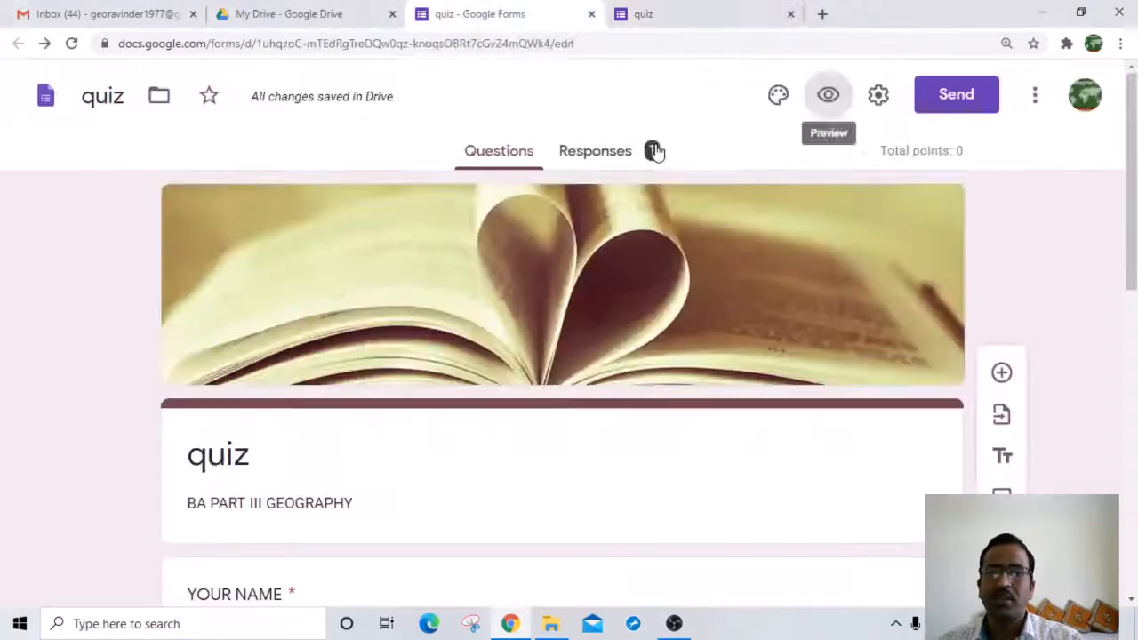
Step: Switch CAPITAL OF INDIA to a Linear scale question ranging from 1 to 5
{"action": "scroll", "coordinate": [263, 455], "scroll_direction": "down", "scroll_amount": 8}
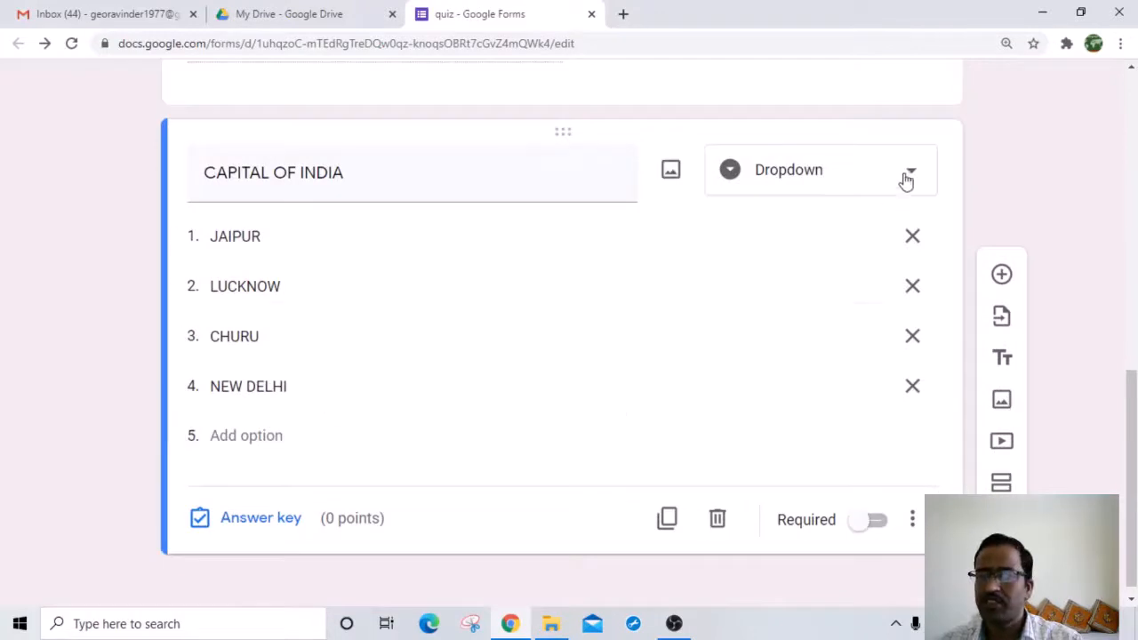
{"action": "left_click", "coordinate": [910, 172]}
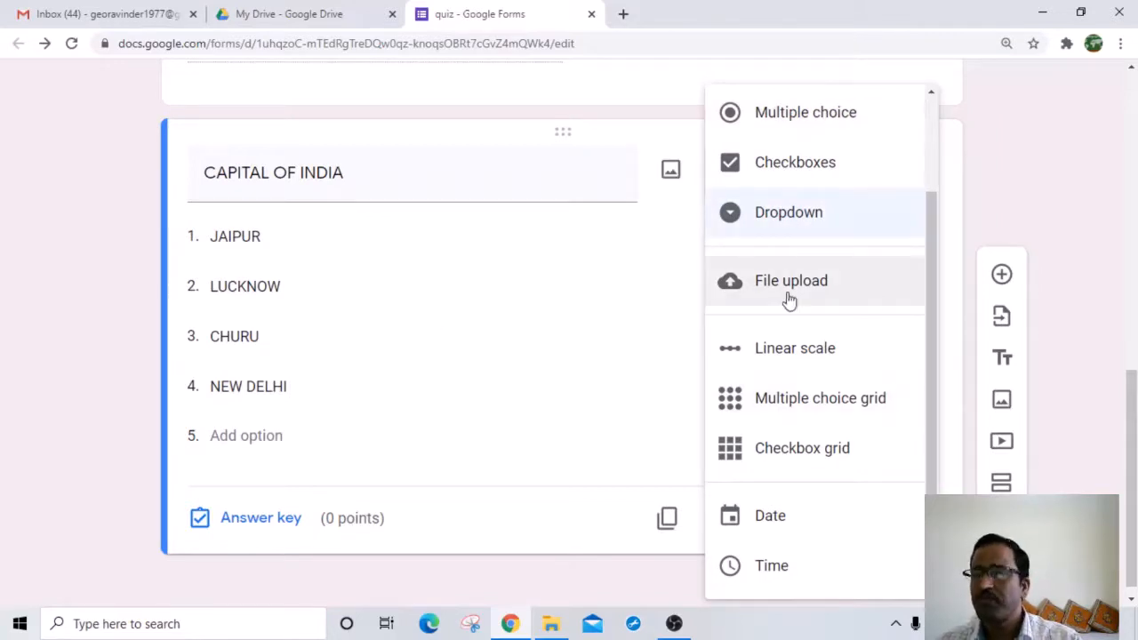
{"action": "left_click", "coordinate": [784, 363]}
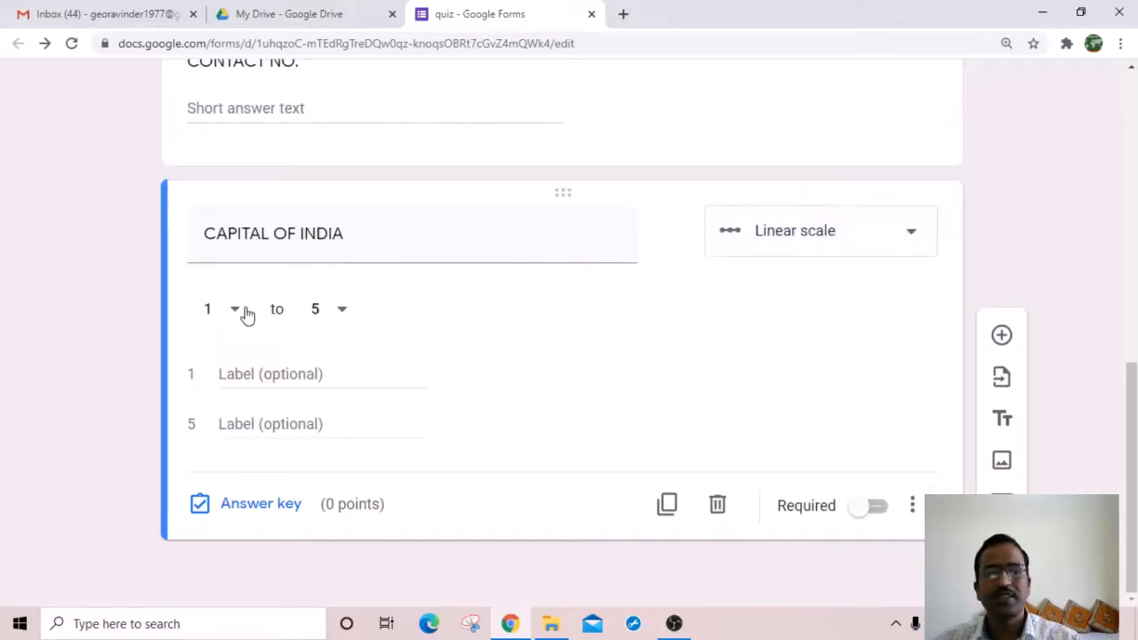
{"action": "left_click", "coordinate": [237, 313]}
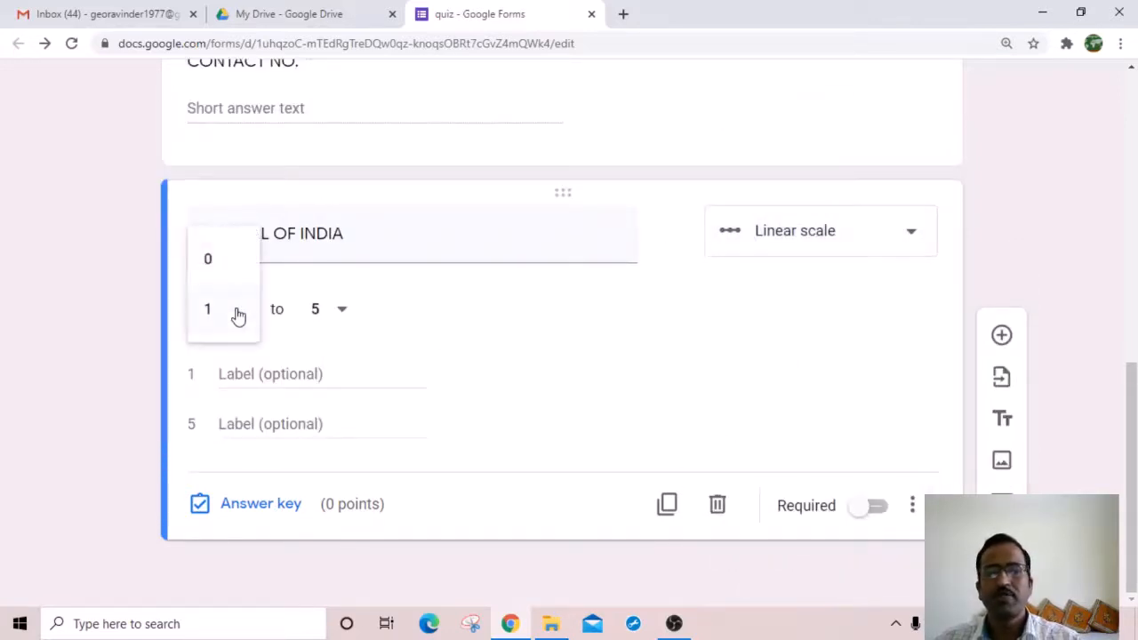
{"action": "left_click", "coordinate": [342, 311]}
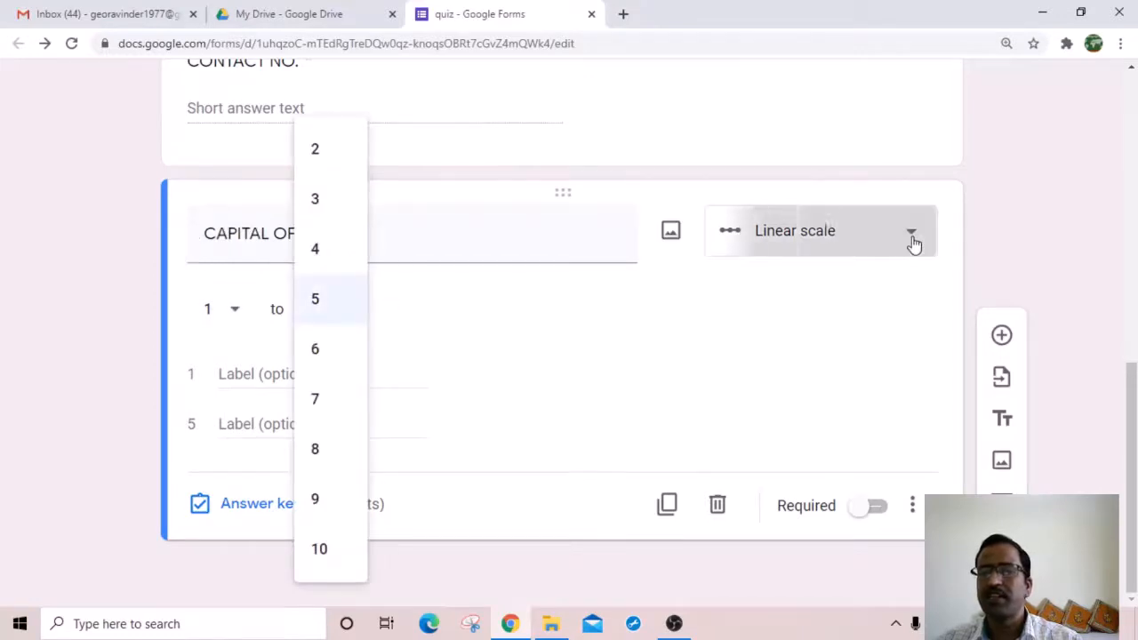
{"action": "left_click", "coordinate": [909, 242]}
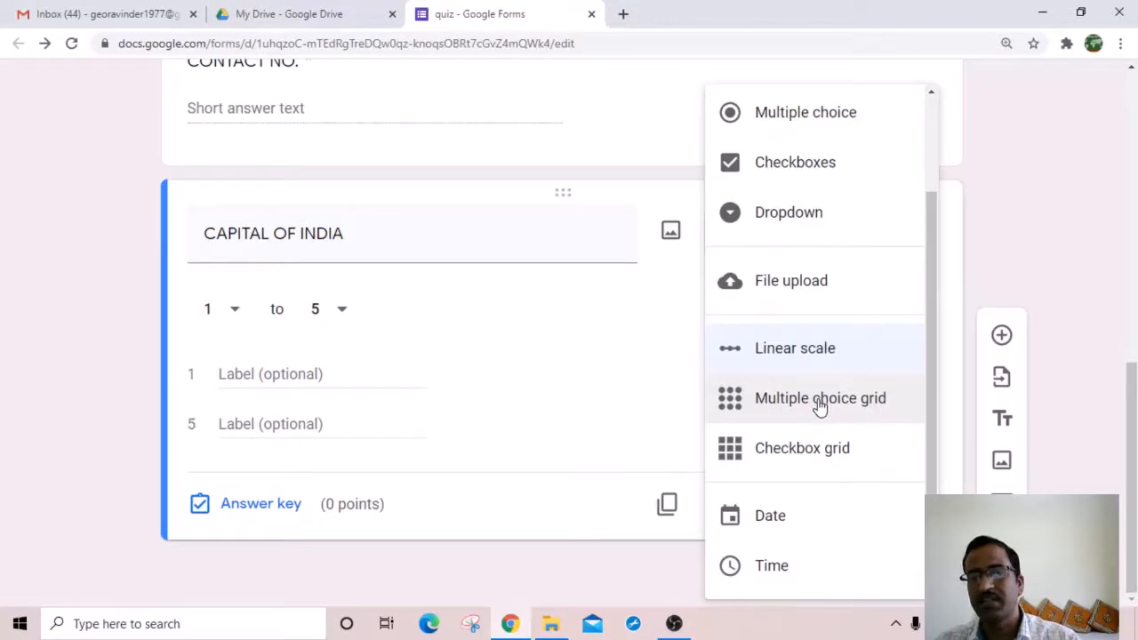
Step: Make CAPITAL OF INDIA multiple choice with options JAIPUR, LUCKNOW, CHURU and NEW DELHI
{"action": "left_click", "coordinate": [820, 131]}
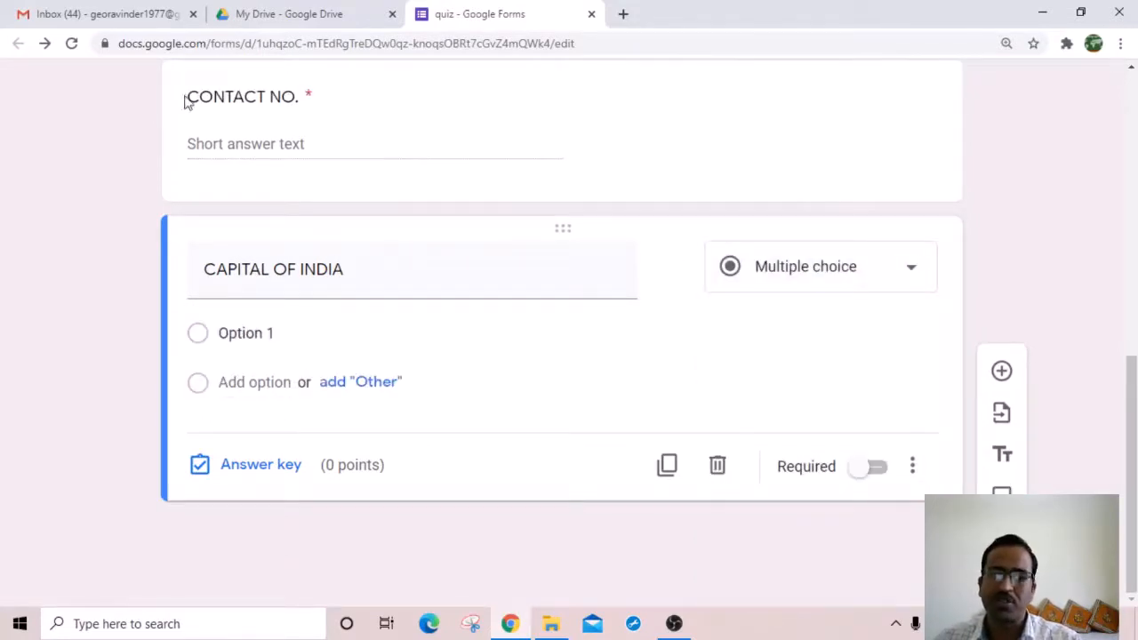
{"action": "left_click", "coordinate": [253, 341]}
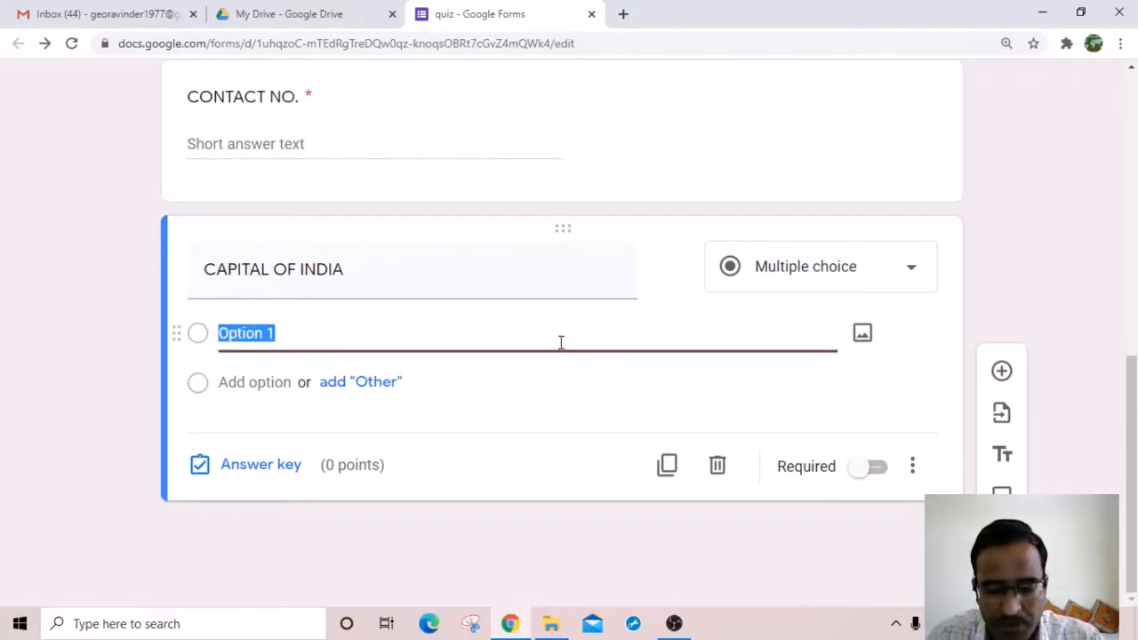
{"action": "type", "text": "JAIPUR"}
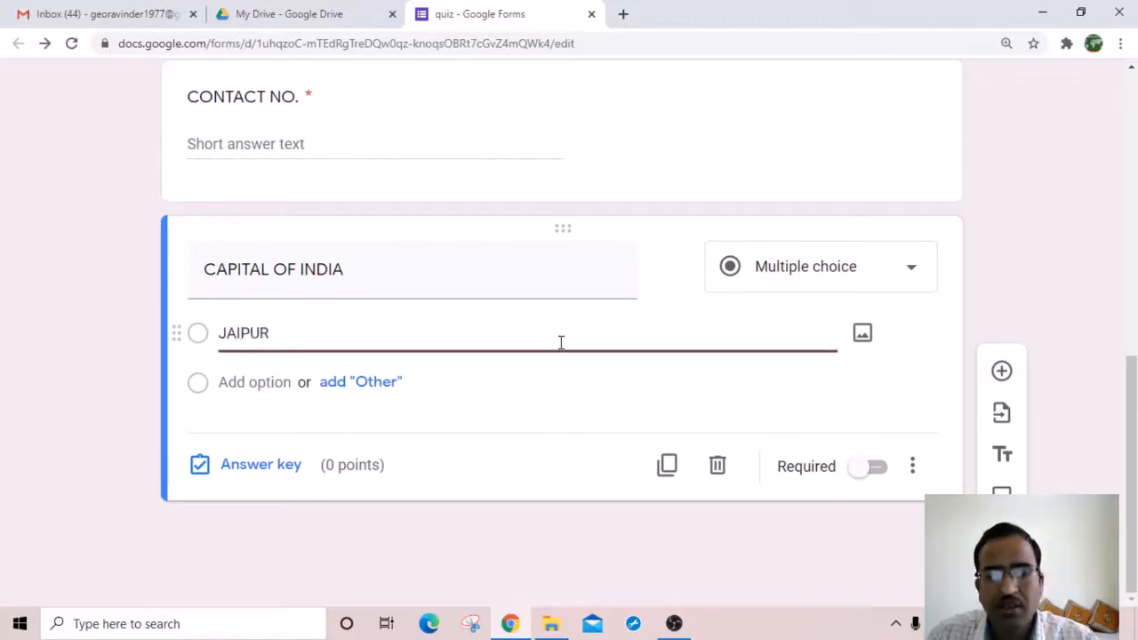
{"action": "key", "text": "Return"}
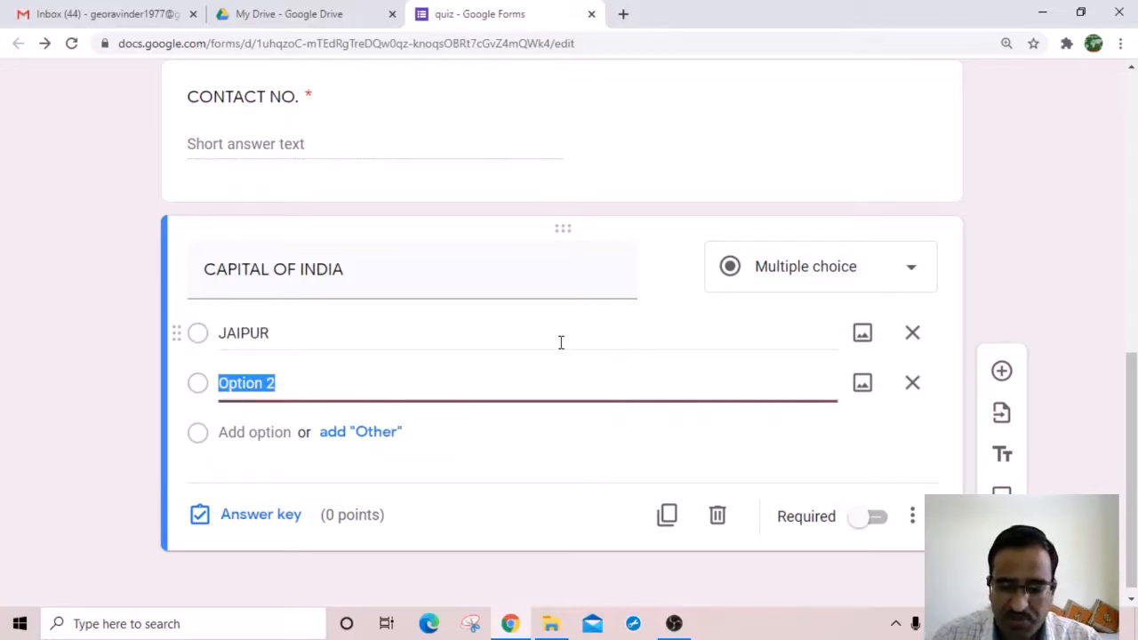
{"action": "type", "text": "LUCKNOW"}
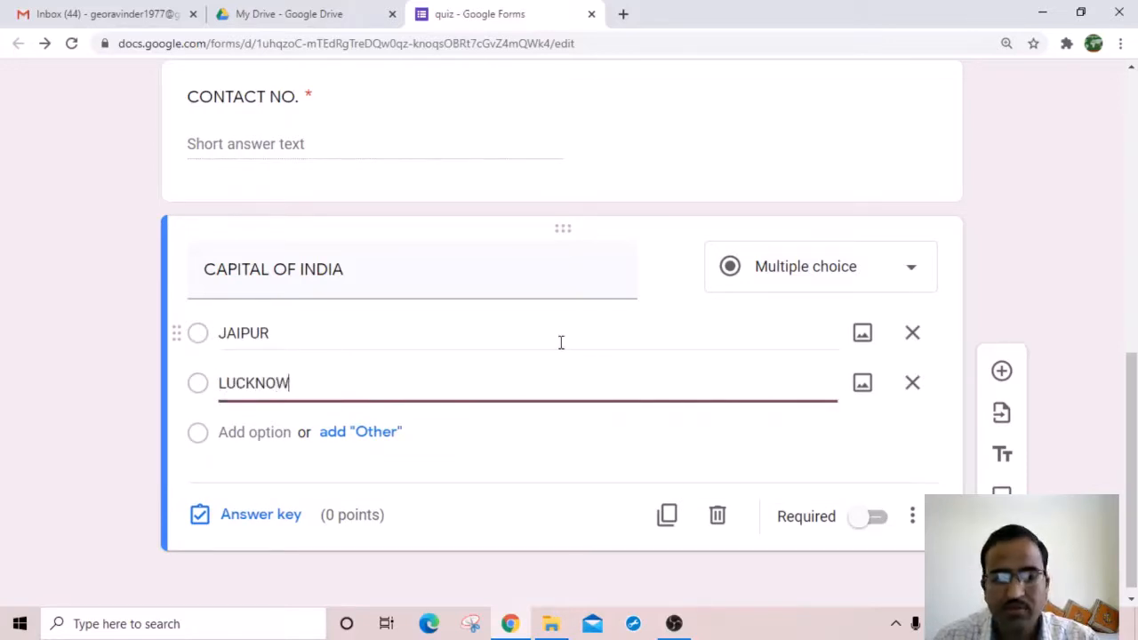
{"action": "key", "text": "Return"}
{"action": "type", "text": "CHURU"}
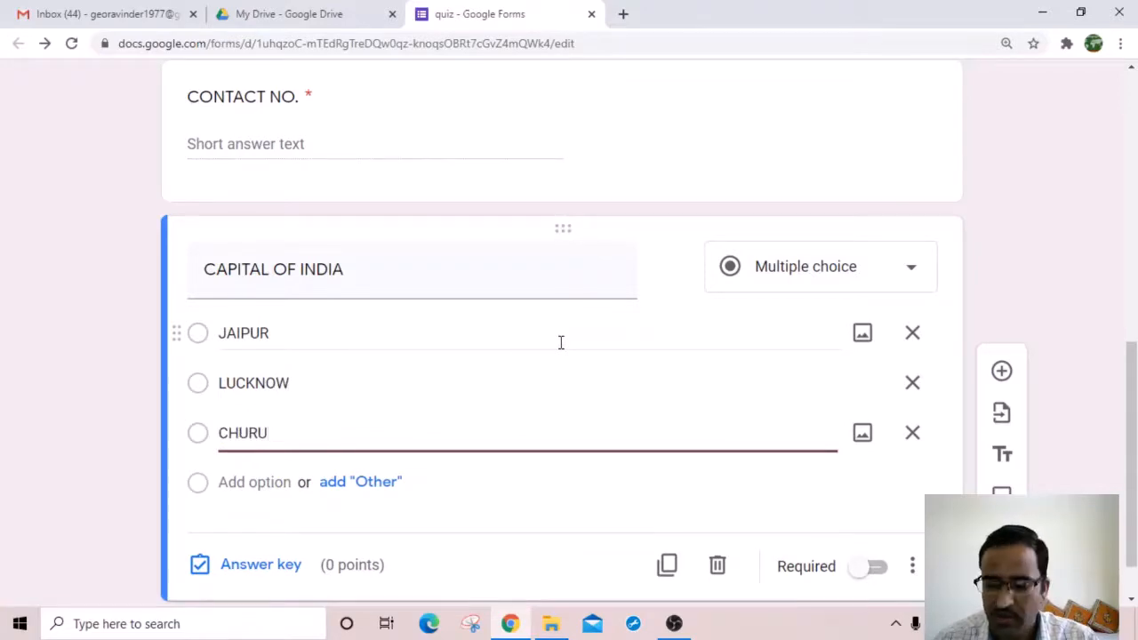
{"action": "key", "text": "Return"}
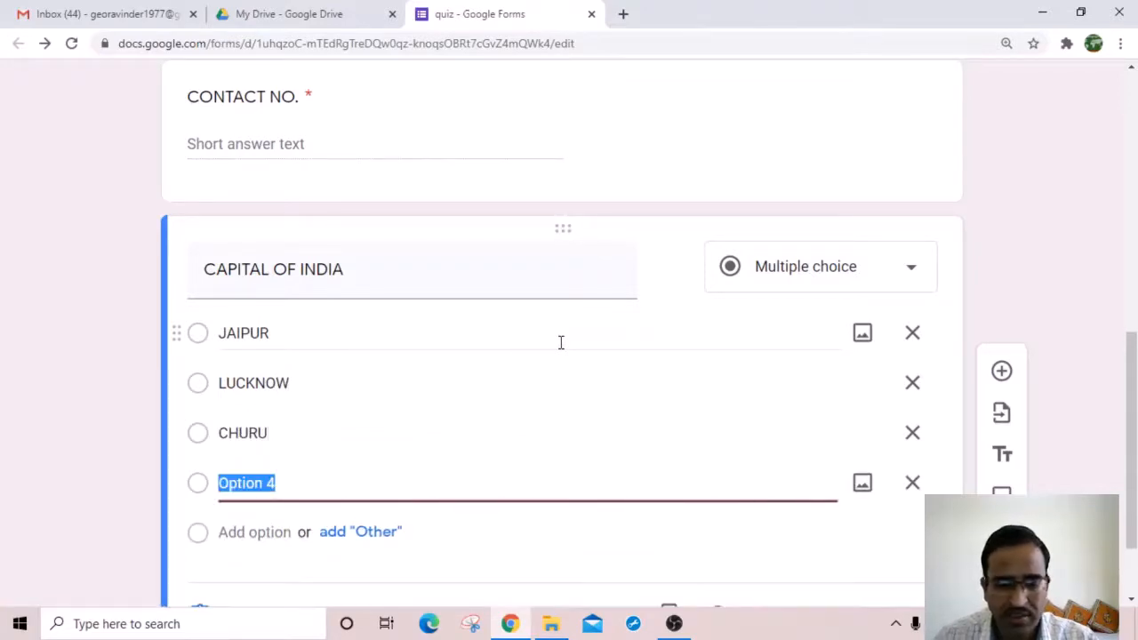
{"action": "type", "text": "NEW DELHI"}
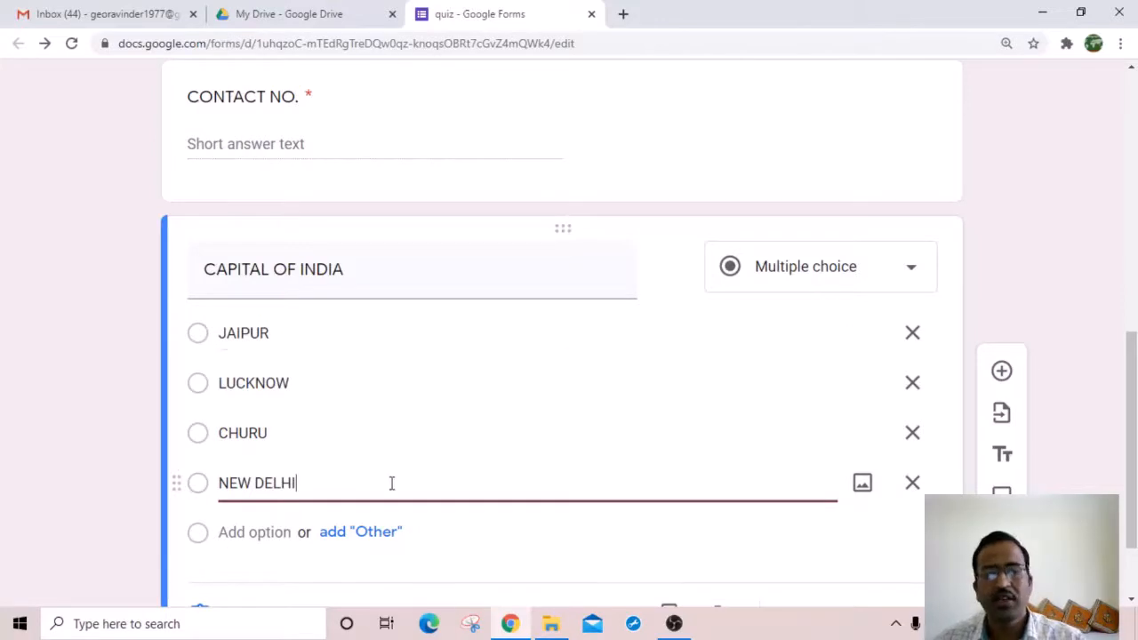
{"action": "scroll", "coordinate": [721, 409], "scroll_direction": "down", "scroll_amount": 1}
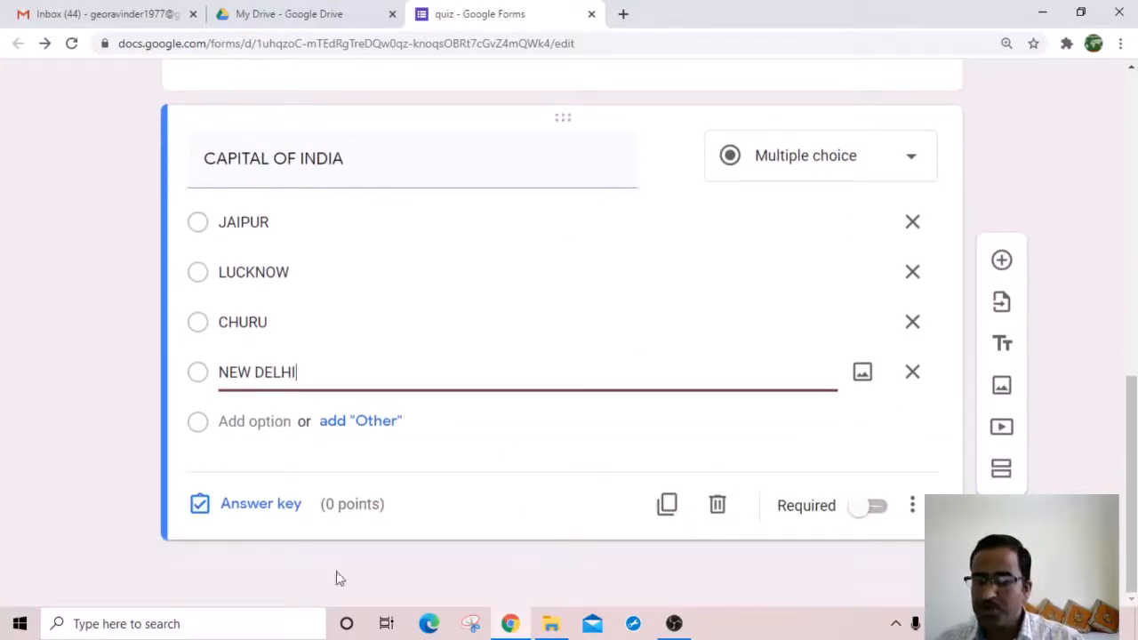
Step: In the answer key, mark NEW DELHI correct and set the question to 5 points
{"action": "left_click", "coordinate": [258, 508]}
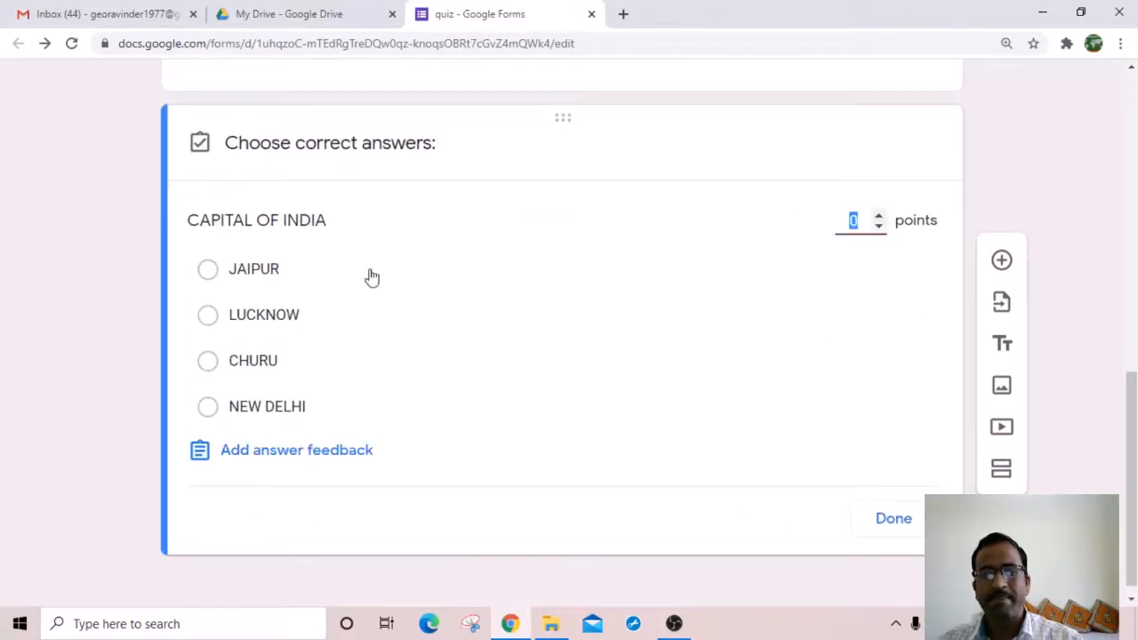
{"action": "left_click", "coordinate": [208, 413]}
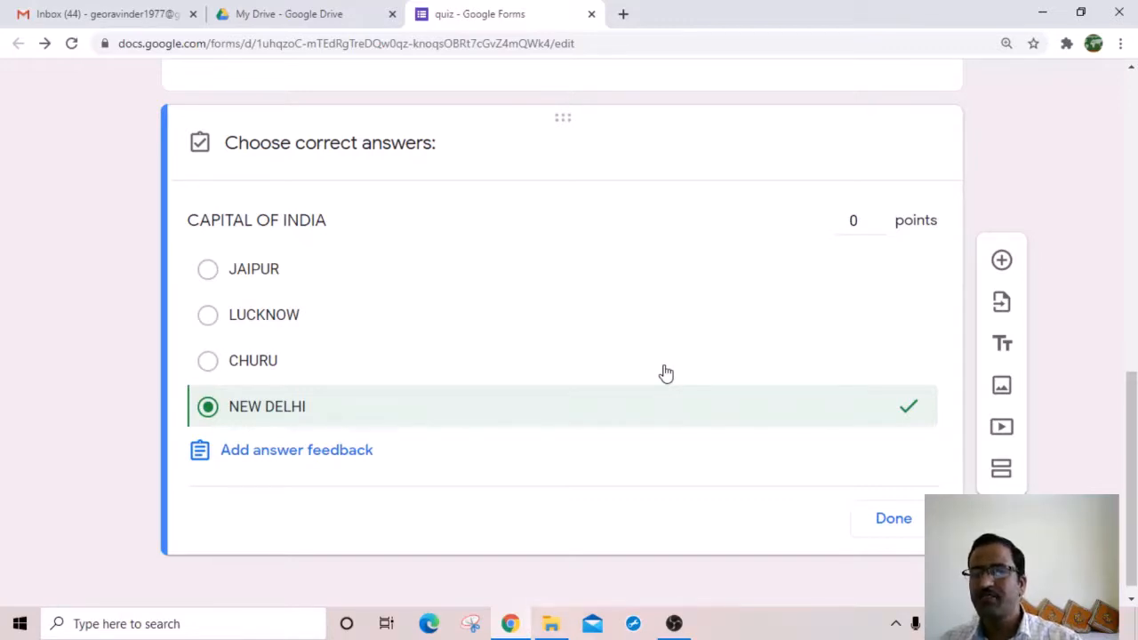
{"action": "left_click", "coordinate": [879, 218]}
{"action": "left_click", "coordinate": [878, 218]}
{"action": "left_click", "coordinate": [878, 218]}
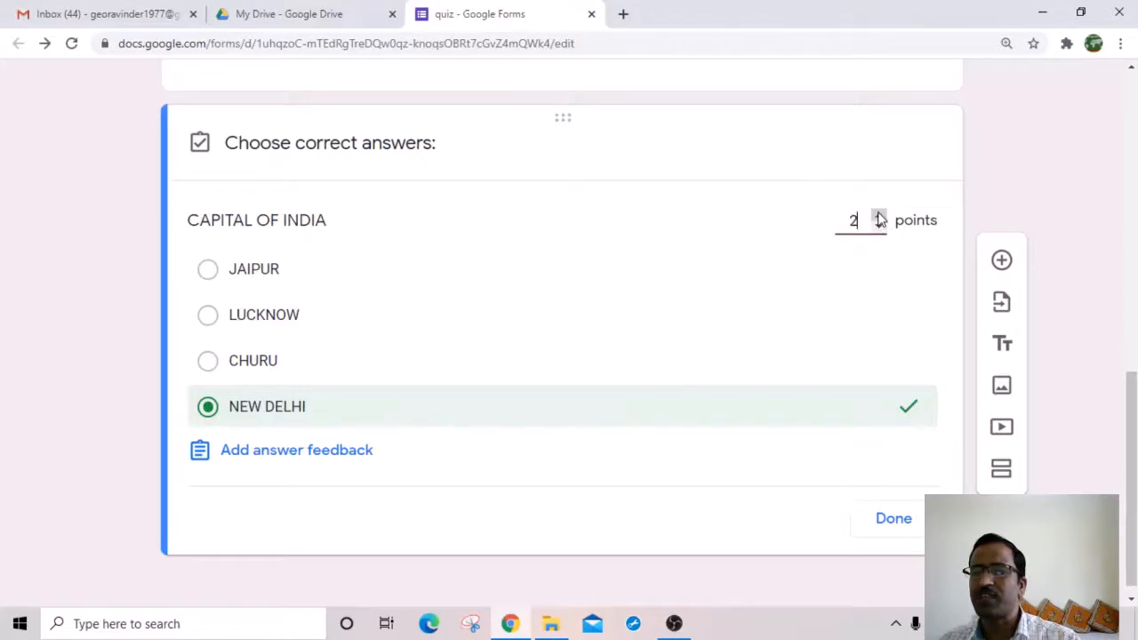
{"action": "left_click", "coordinate": [879, 218]}
{"action": "left_click", "coordinate": [878, 218]}
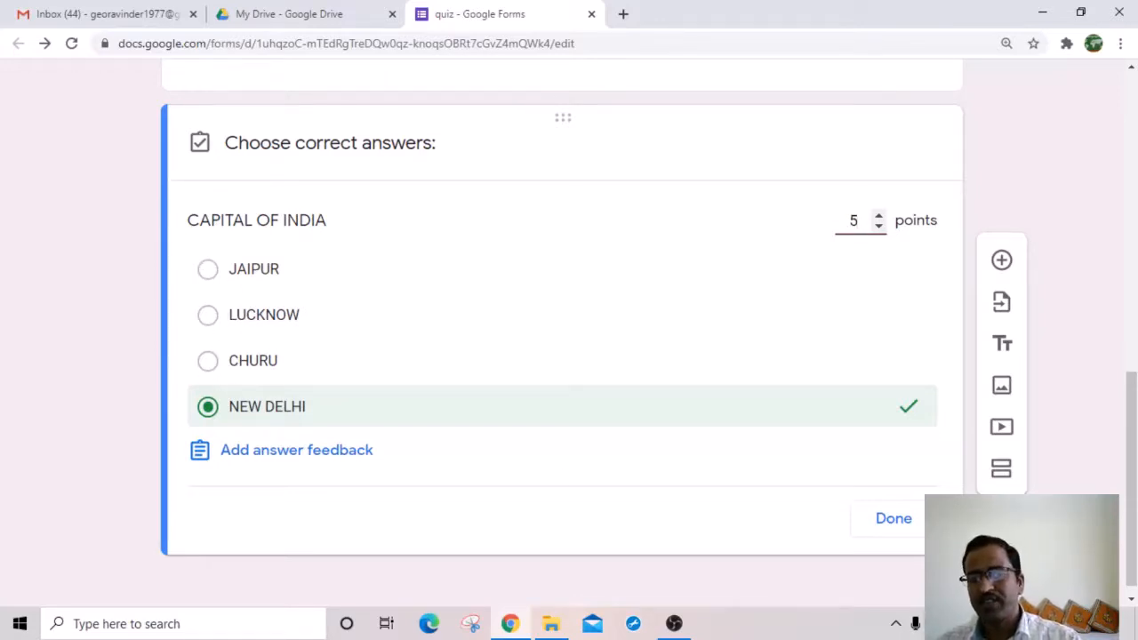
{"action": "left_click", "coordinate": [902, 528]}
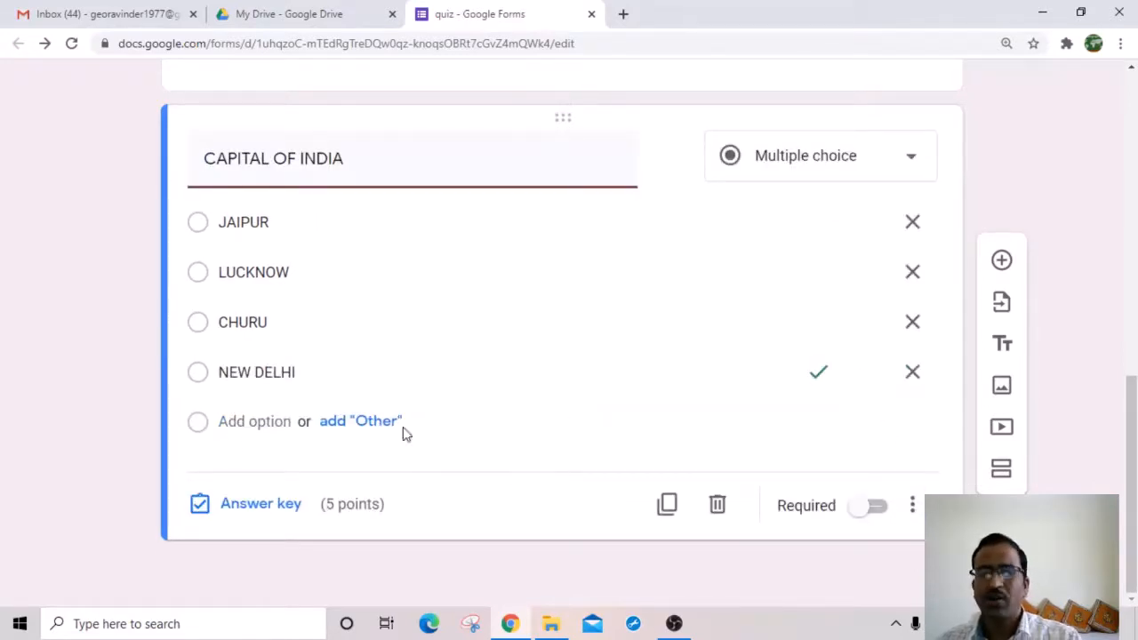
Step: Make CAPITAL OF INDIA required and add a blank multiple-choice question after it
{"action": "left_click", "coordinate": [877, 512]}
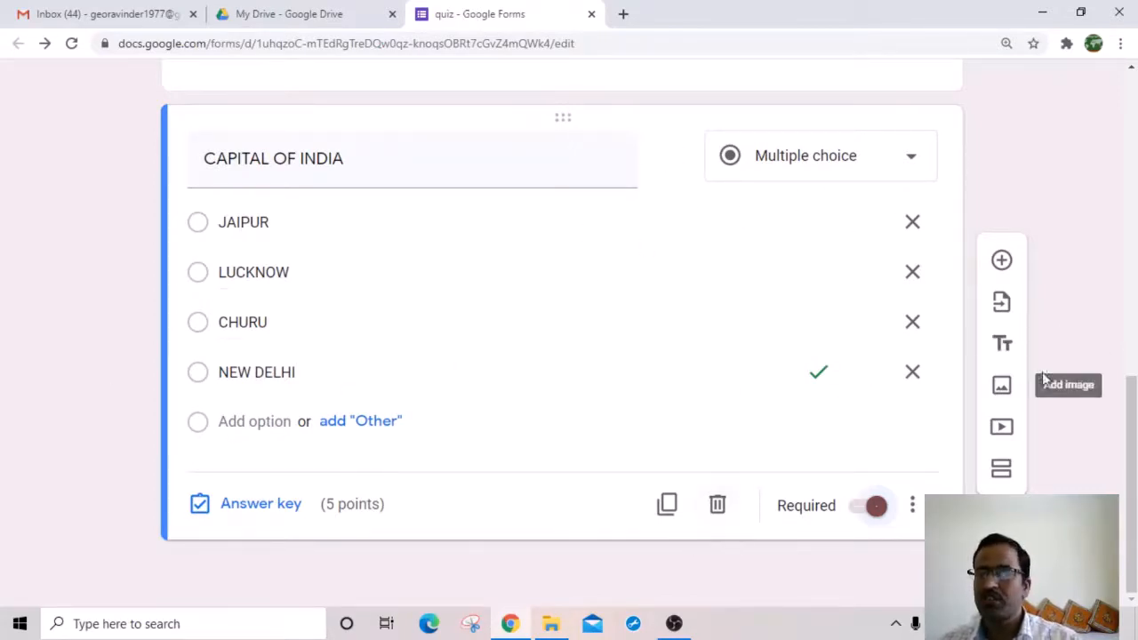
{"action": "left_click", "coordinate": [1001, 261]}
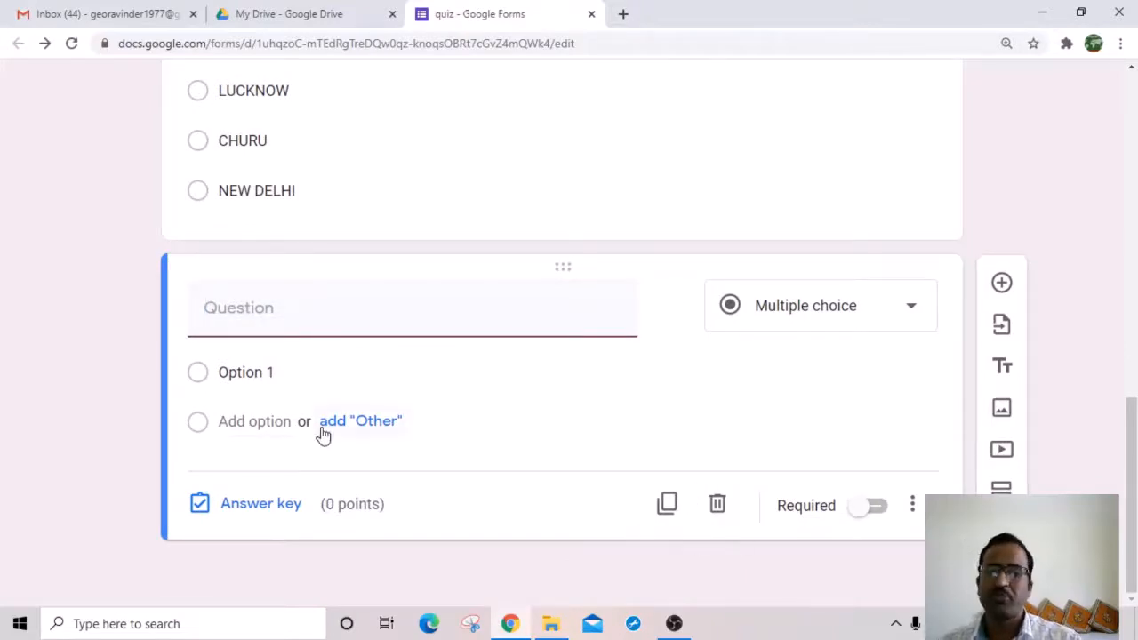
Step: Upload the river map_FORM.jpg image from the computer into the form
{"action": "left_click", "coordinate": [1001, 410]}
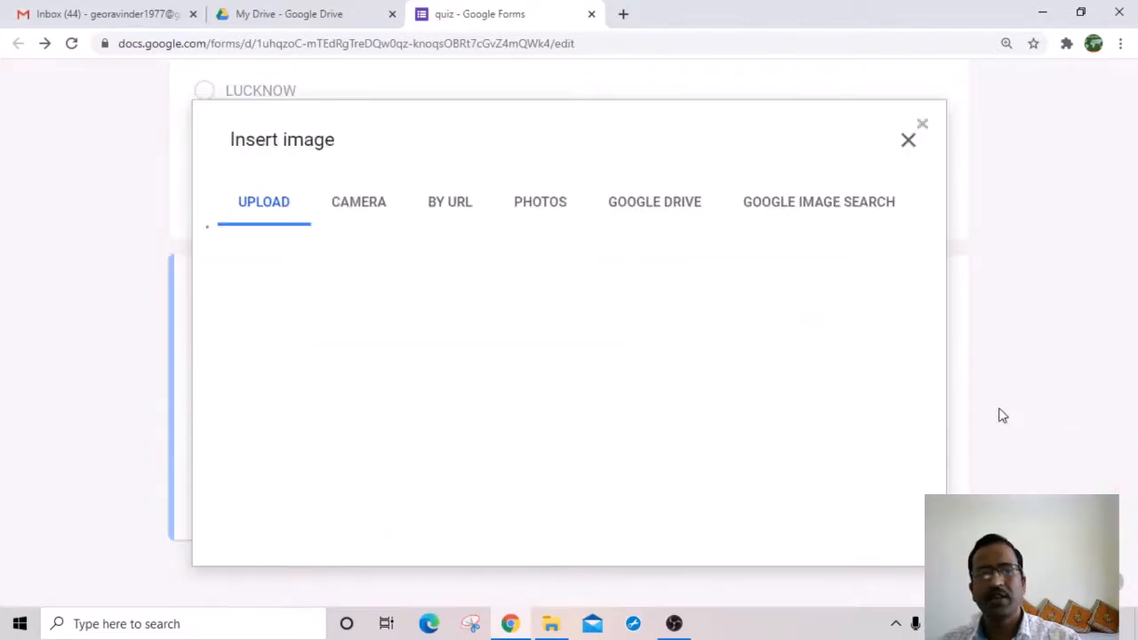
{"action": "left_click", "coordinate": [574, 456]}
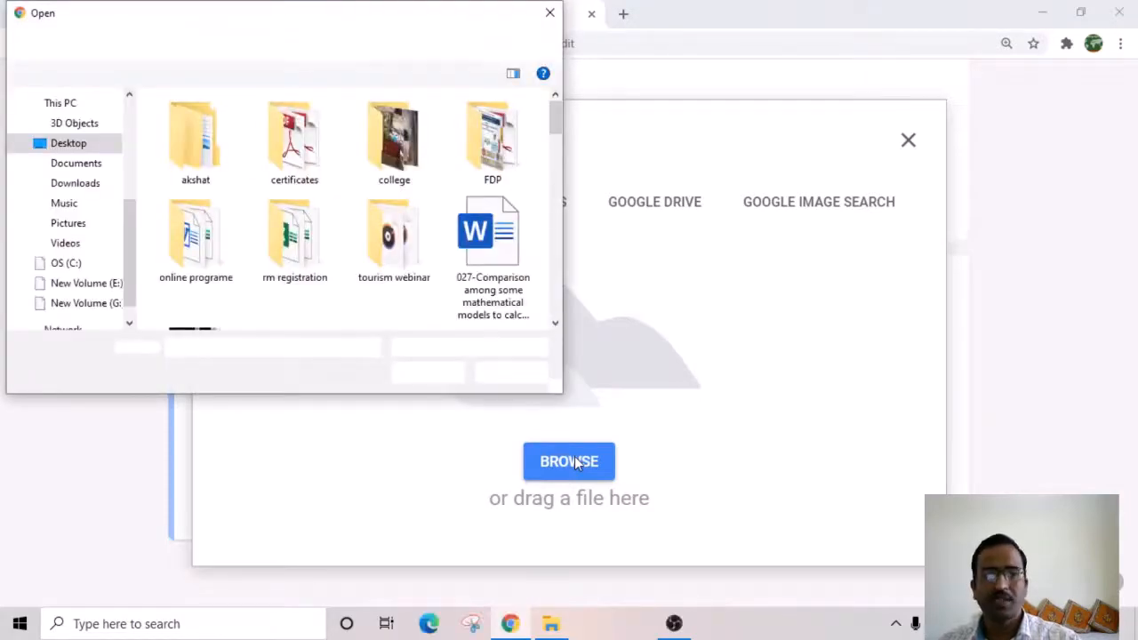
{"action": "type", "text": "R"}
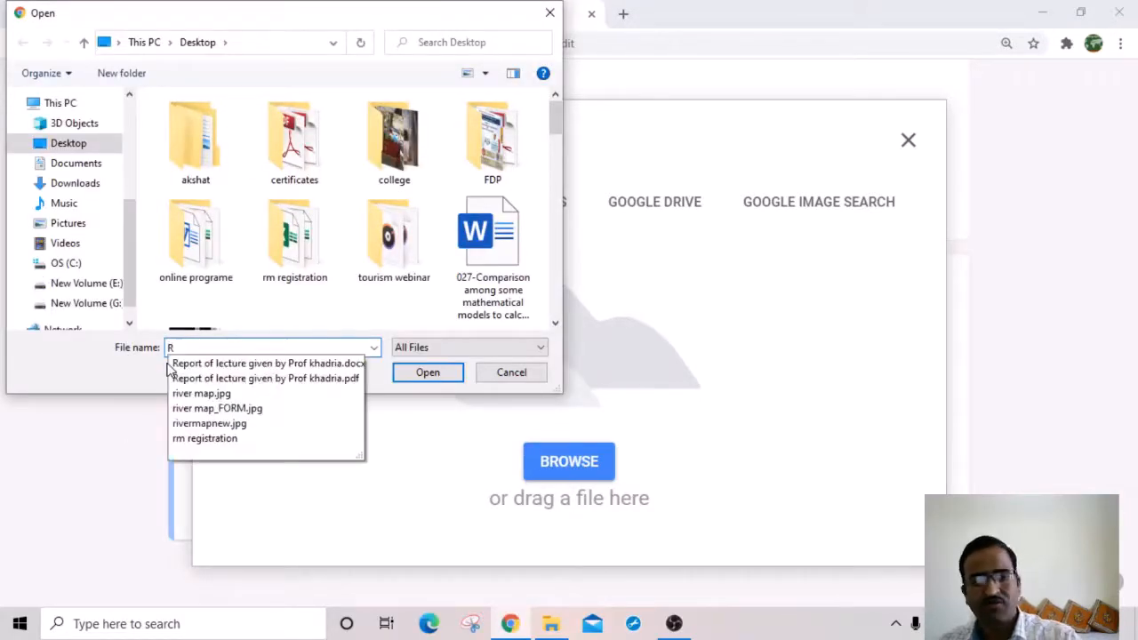
{"action": "type", "text": "i"}
{"action": "left_click", "coordinate": [257, 382]}
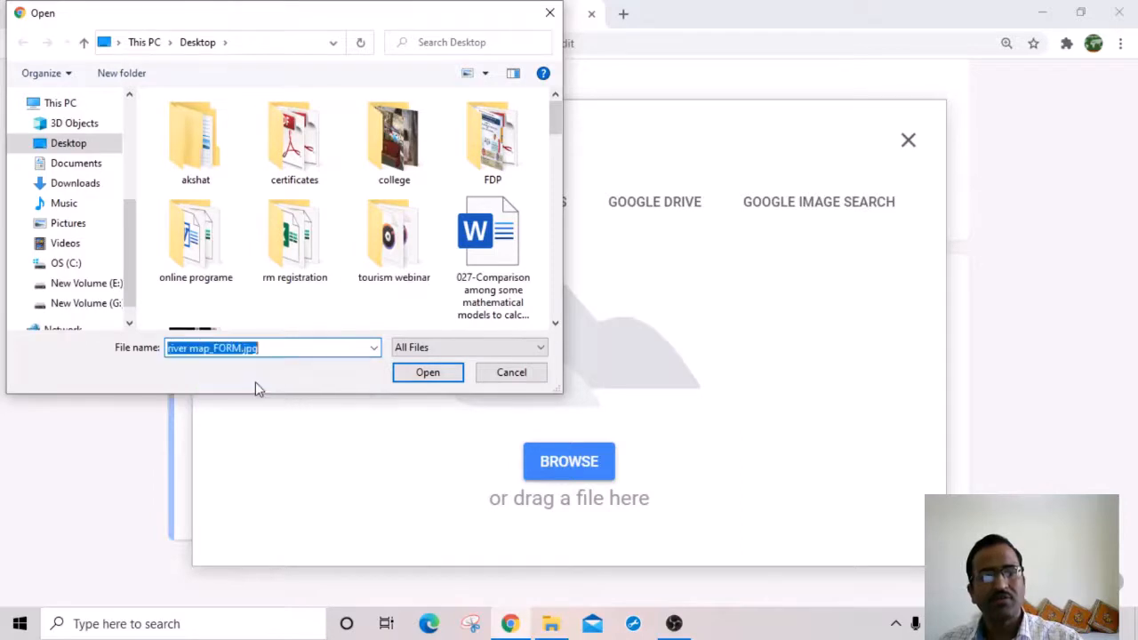
{"action": "left_click", "coordinate": [428, 376]}
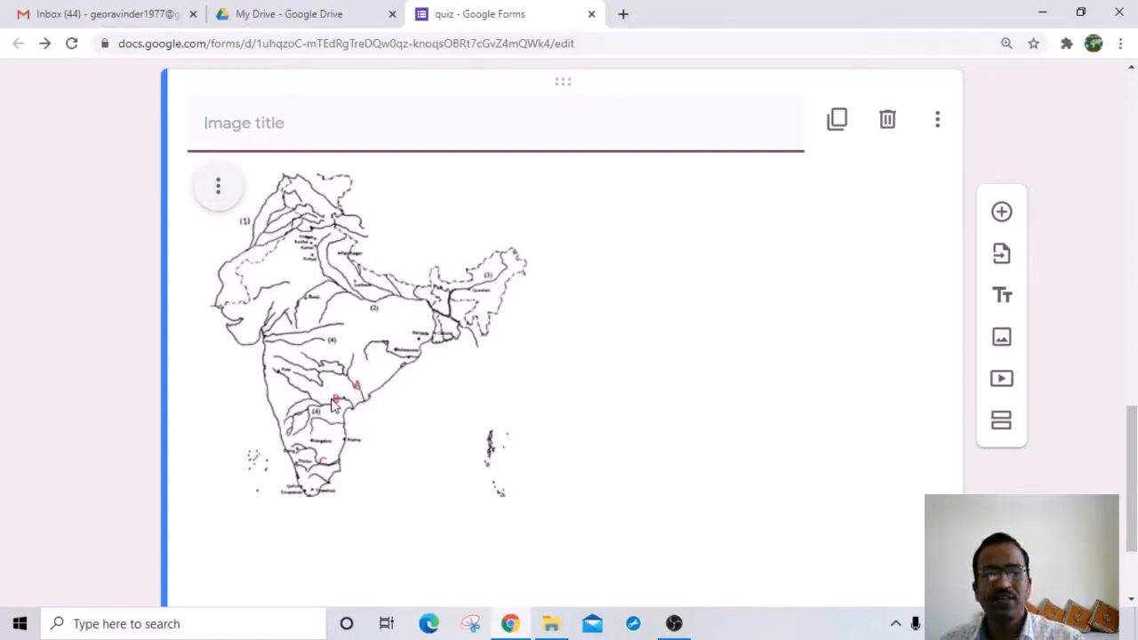
Step: Center-align the India map image within its card
{"action": "left_click", "coordinate": [218, 186]}
{"action": "left_click", "coordinate": [265, 194]}
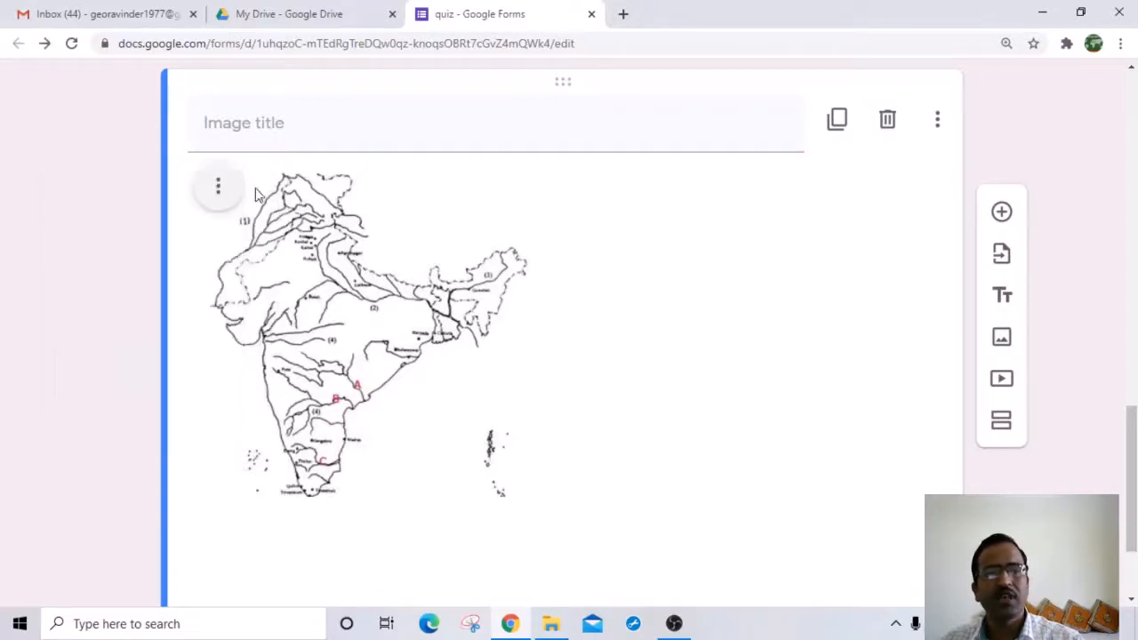
{"action": "left_click", "coordinate": [220, 189]}
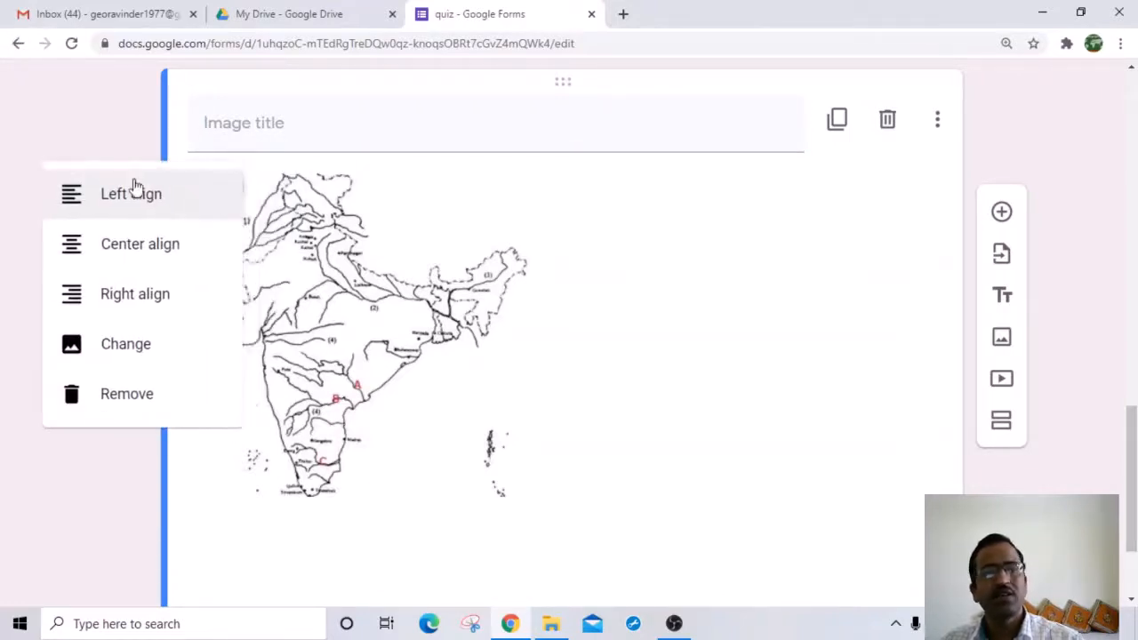
{"action": "left_click", "coordinate": [140, 252]}
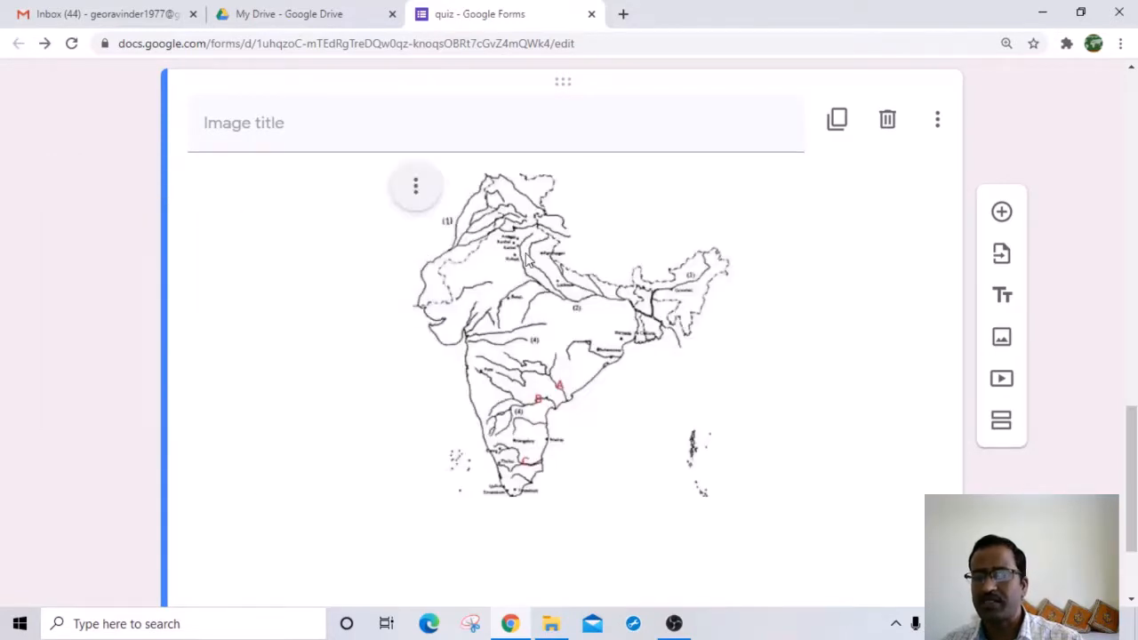
{"action": "left_click", "coordinate": [418, 190]}
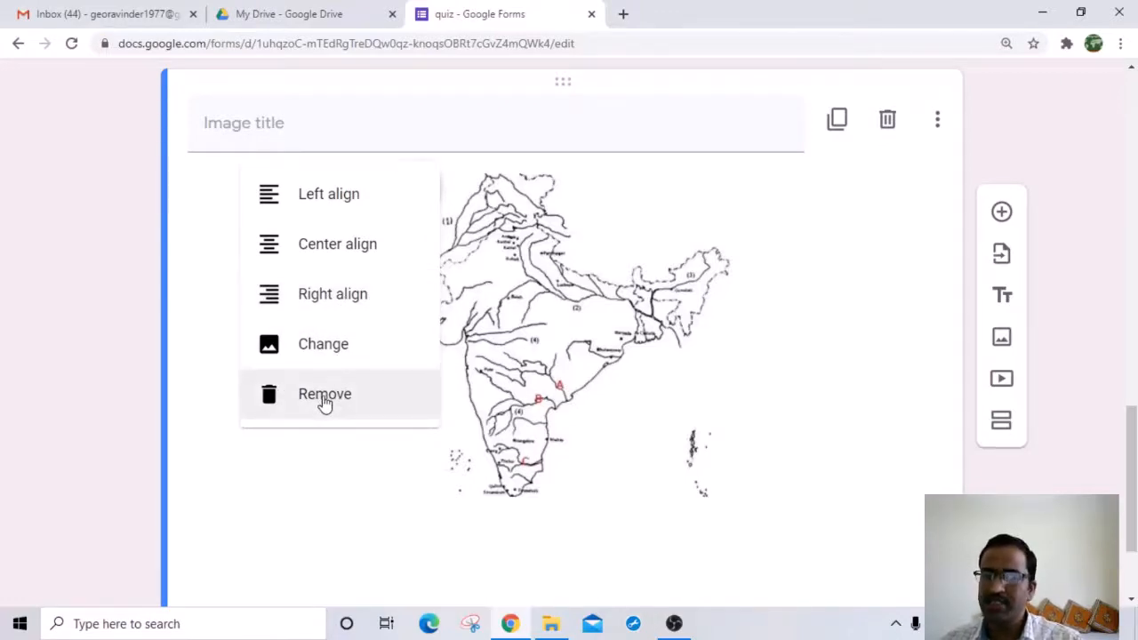
{"action": "left_click", "coordinate": [823, 418]}
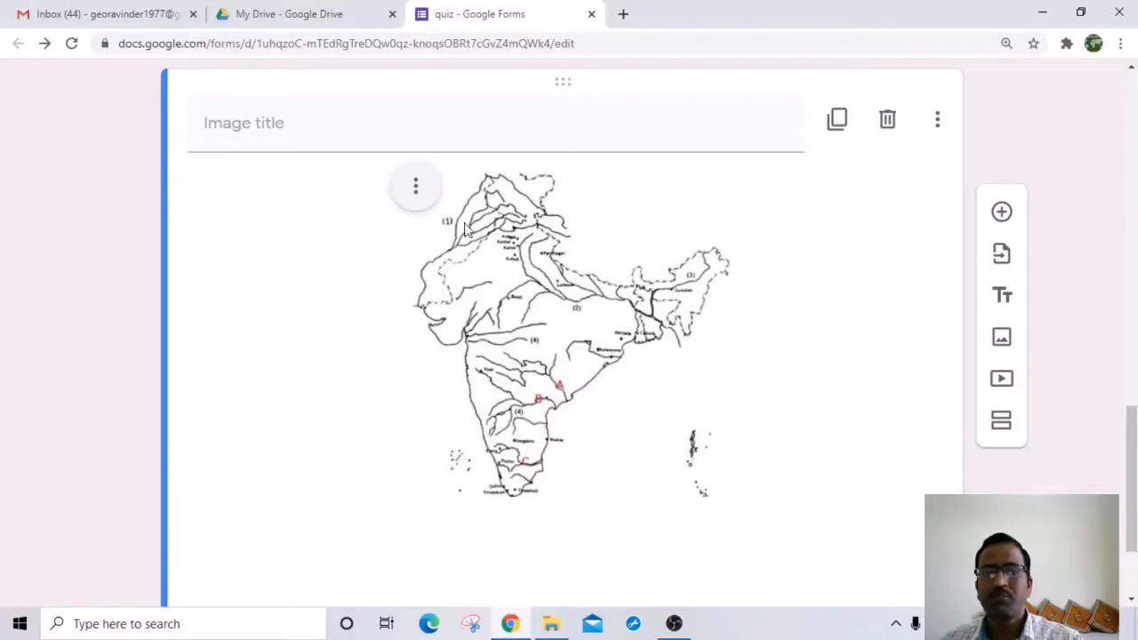
Step: Title the map image 'DRAINAGE OF INDIA'
{"action": "left_click", "coordinate": [252, 132]}
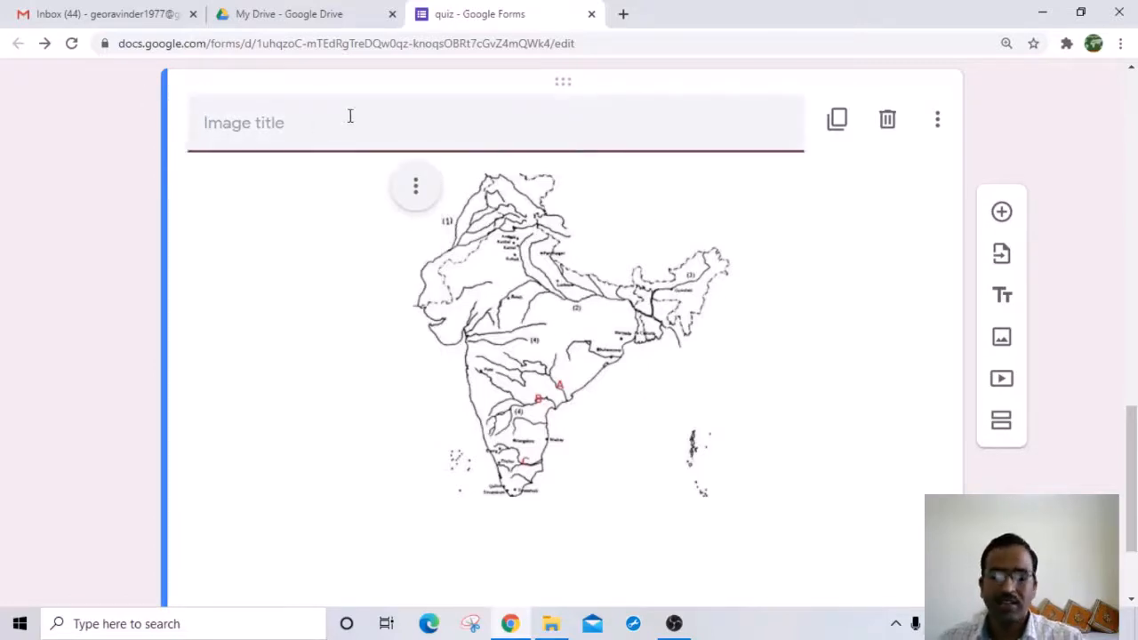
{"action": "type", "text": "DRAI"}
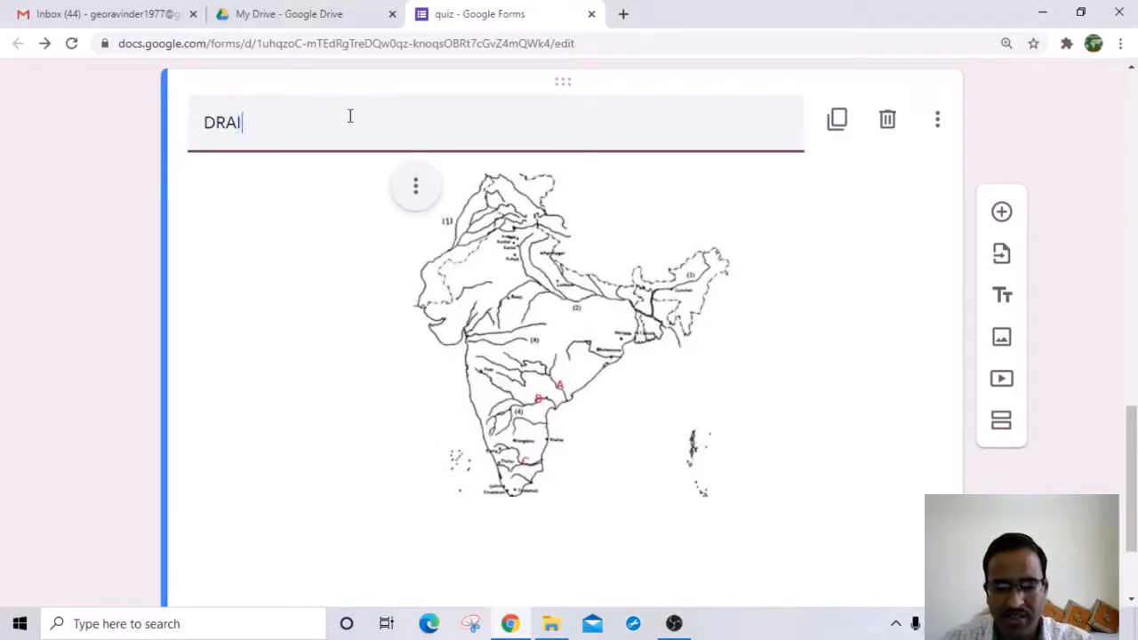
{"action": "type", "text": "NAGE OF"}
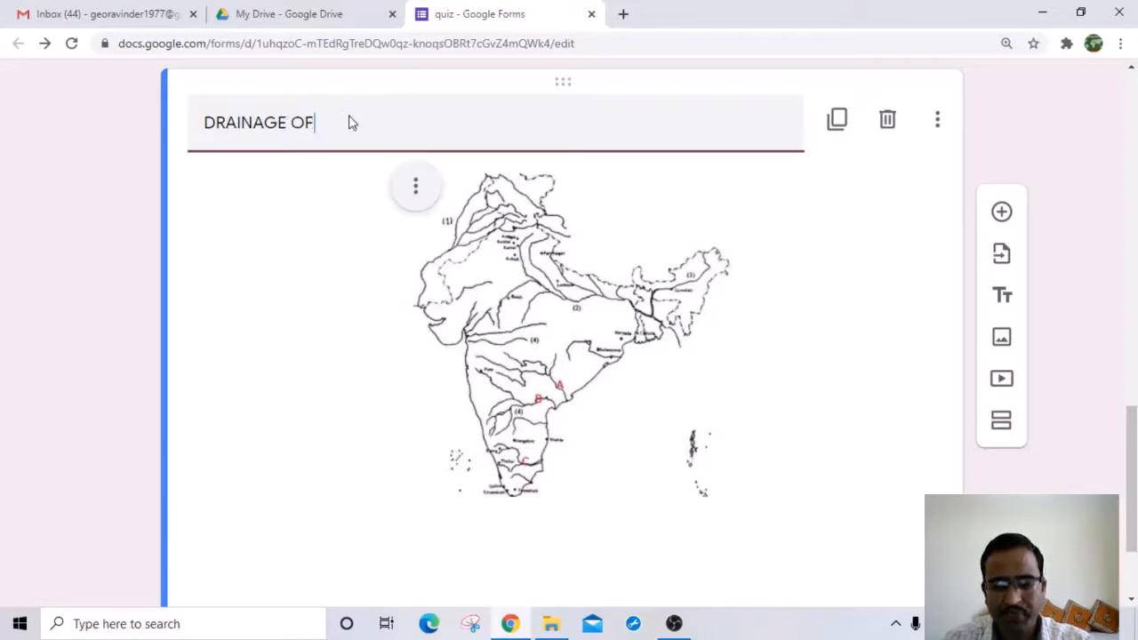
{"action": "type", "text": " INDIA"}
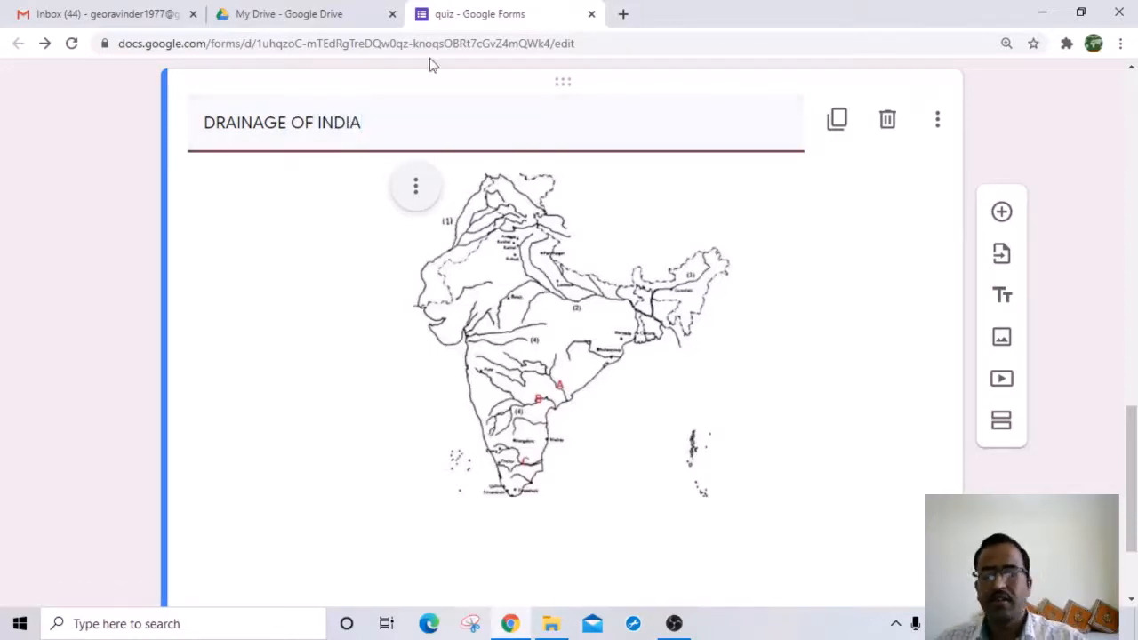
{"action": "scroll", "coordinate": [622, 341], "scroll_direction": "down", "scroll_amount": 2}
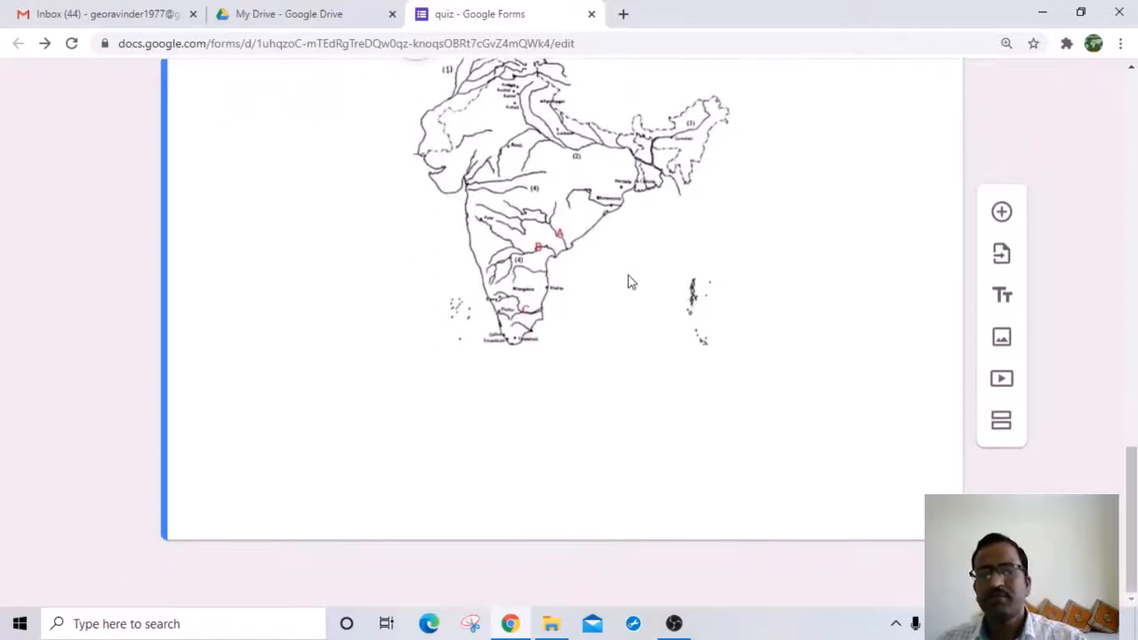
{"action": "scroll", "coordinate": [630, 282], "scroll_direction": "up", "scroll_amount": 2}
{"action": "scroll", "coordinate": [773, 356], "scroll_direction": "down", "scroll_amount": 2}
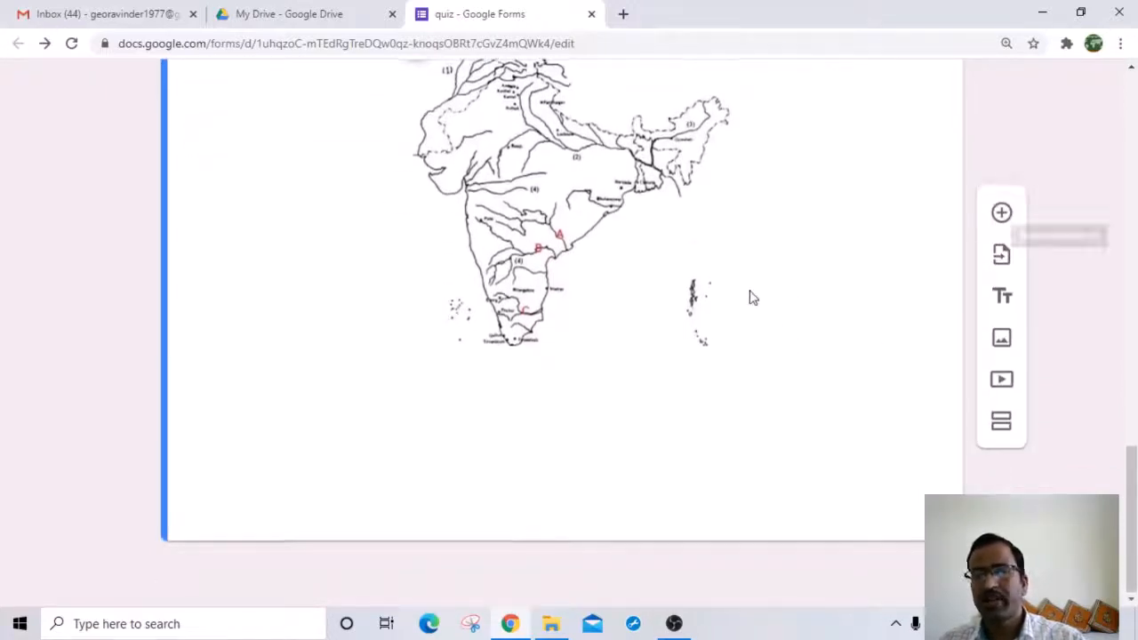
{"action": "scroll", "coordinate": [693, 276], "scroll_direction": "up", "scroll_amount": 1}
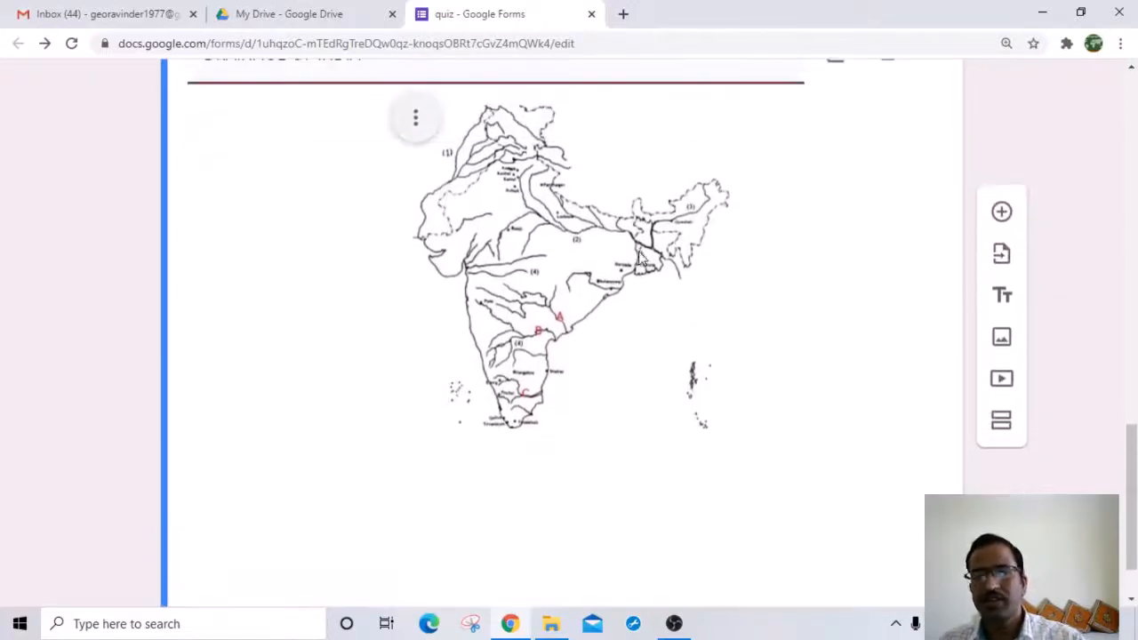
Step: Add a new question after the map and begin titling it MATCH THE FOLLOWING
{"action": "left_click", "coordinate": [1002, 213]}
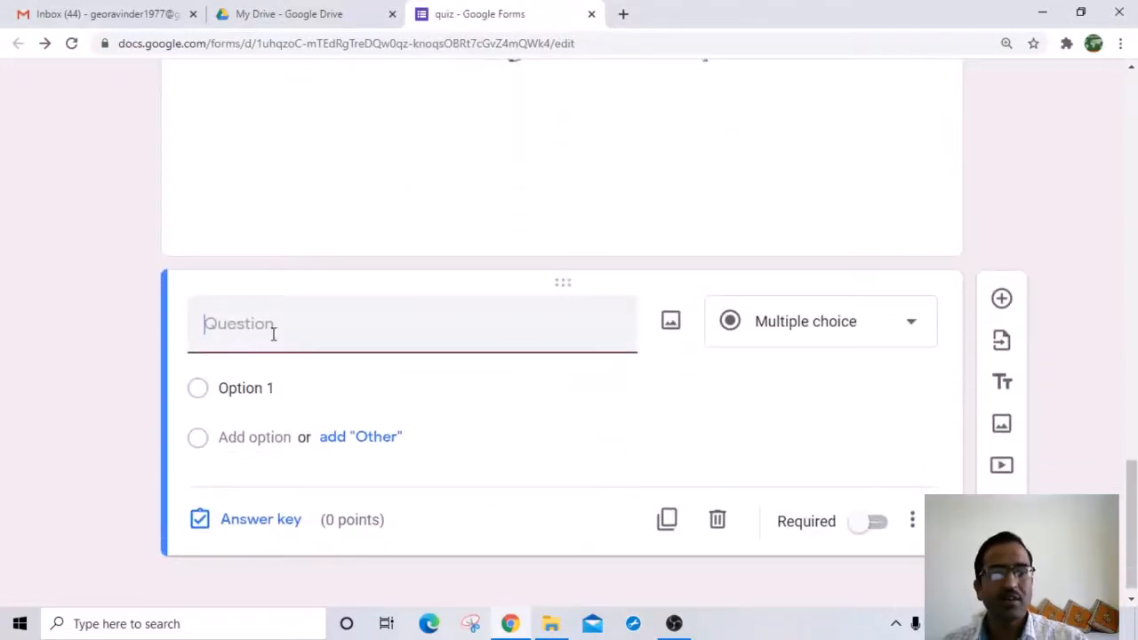
{"action": "type", "text": "MA"}
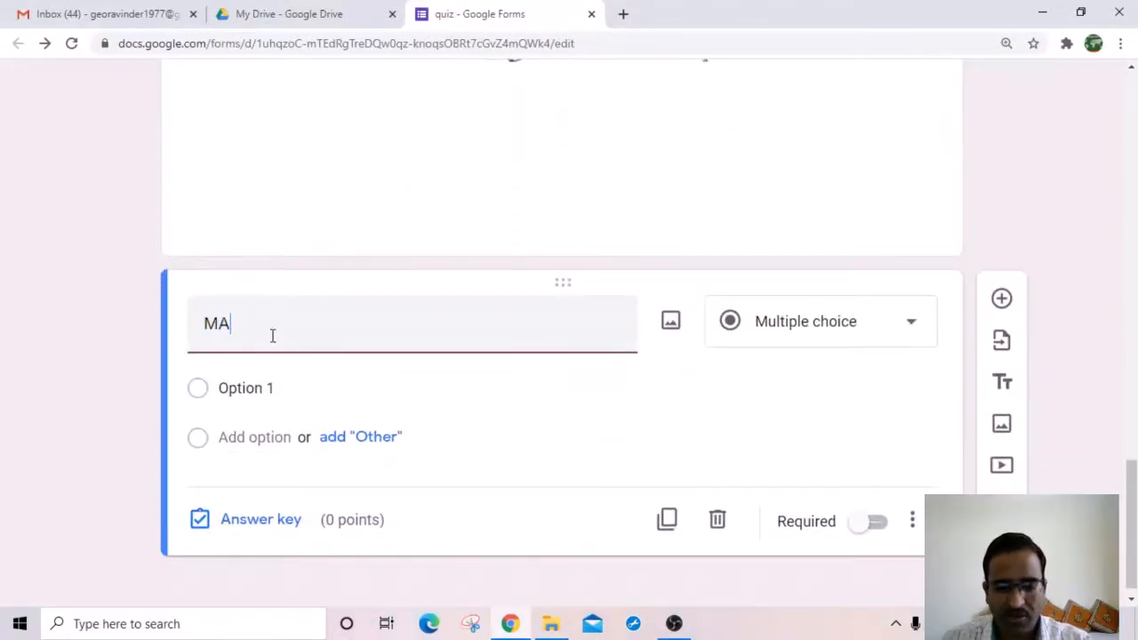
{"action": "type", "text": "TCH THE"}
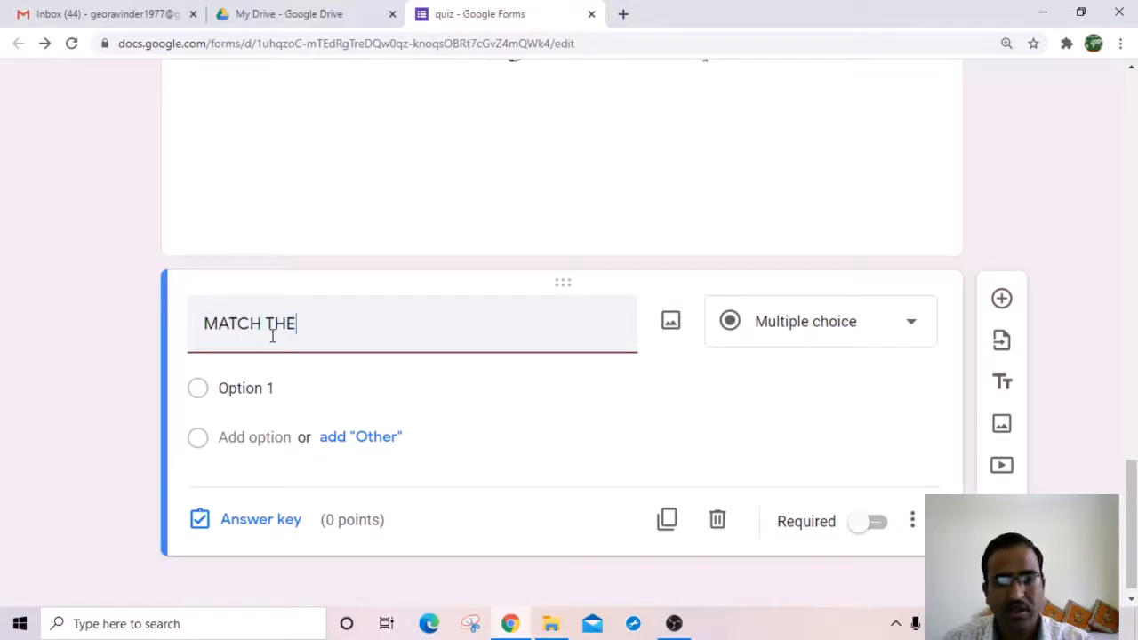
{"action": "type", "text": " FOLLOWING"}
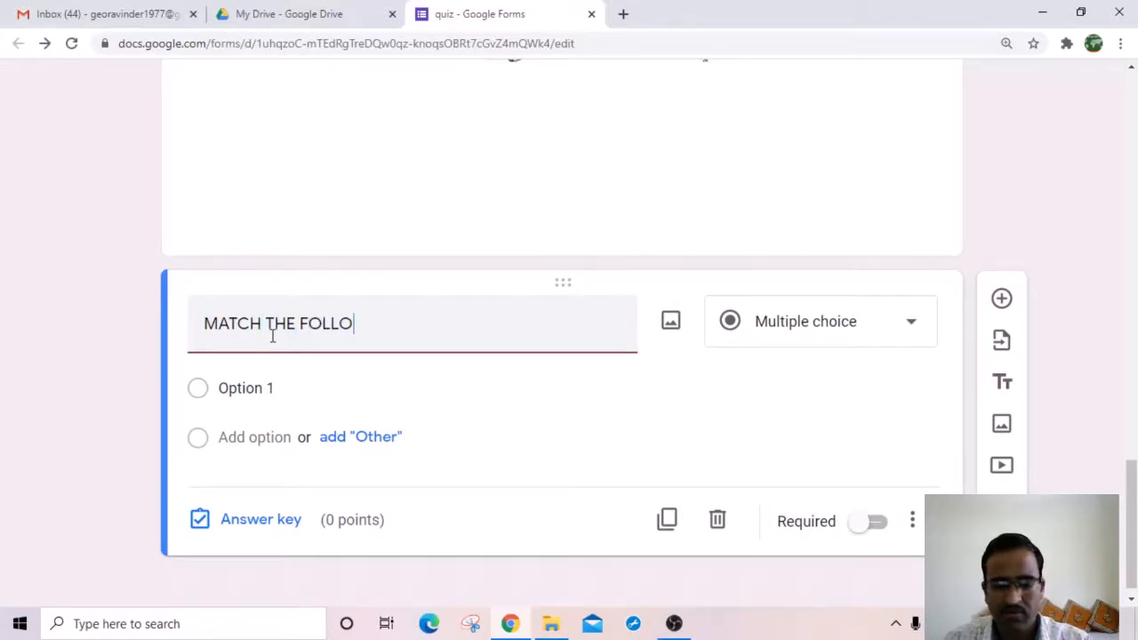
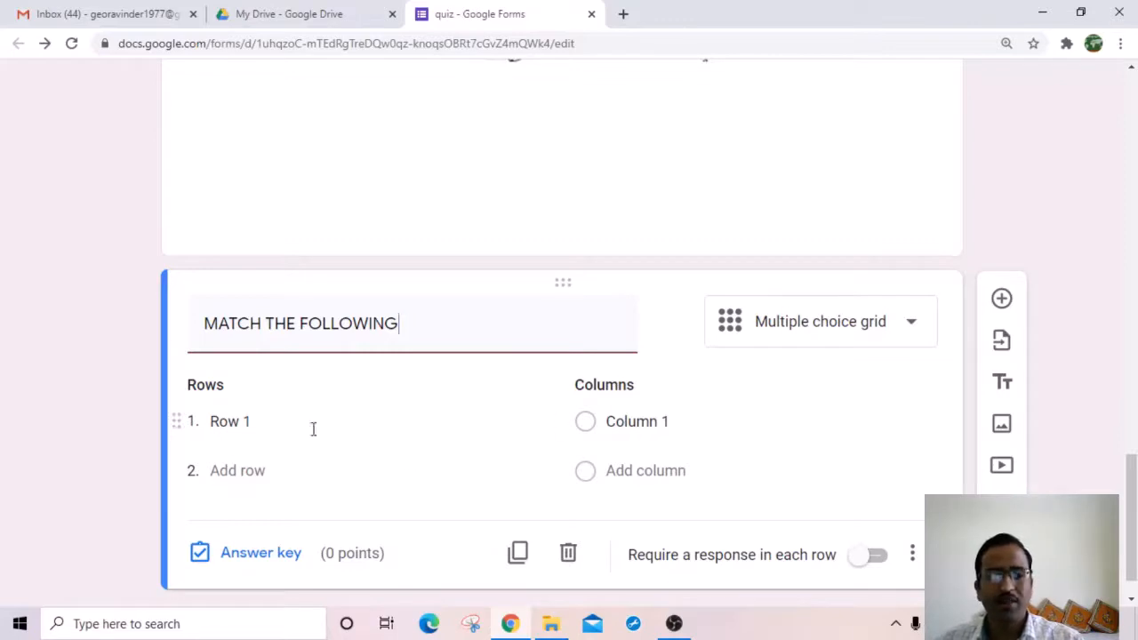
Step: Rename the grid's first row to GODAVARI
{"action": "left_click", "coordinate": [264, 420]}
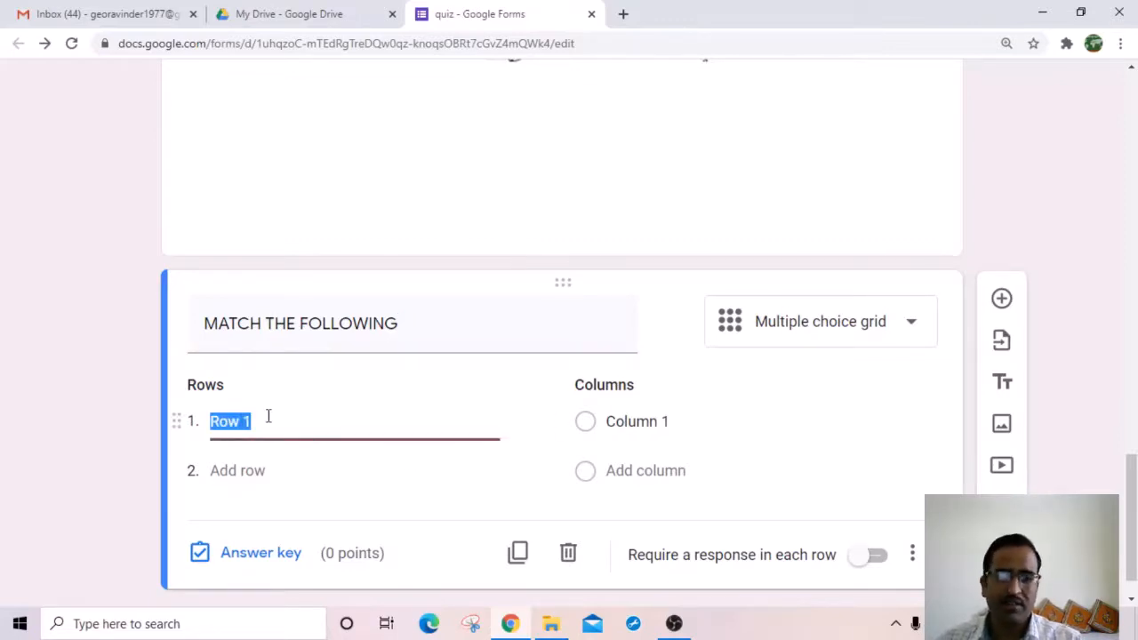
{"action": "scroll", "coordinate": [366, 335], "scroll_direction": "up", "scroll_amount": 5}
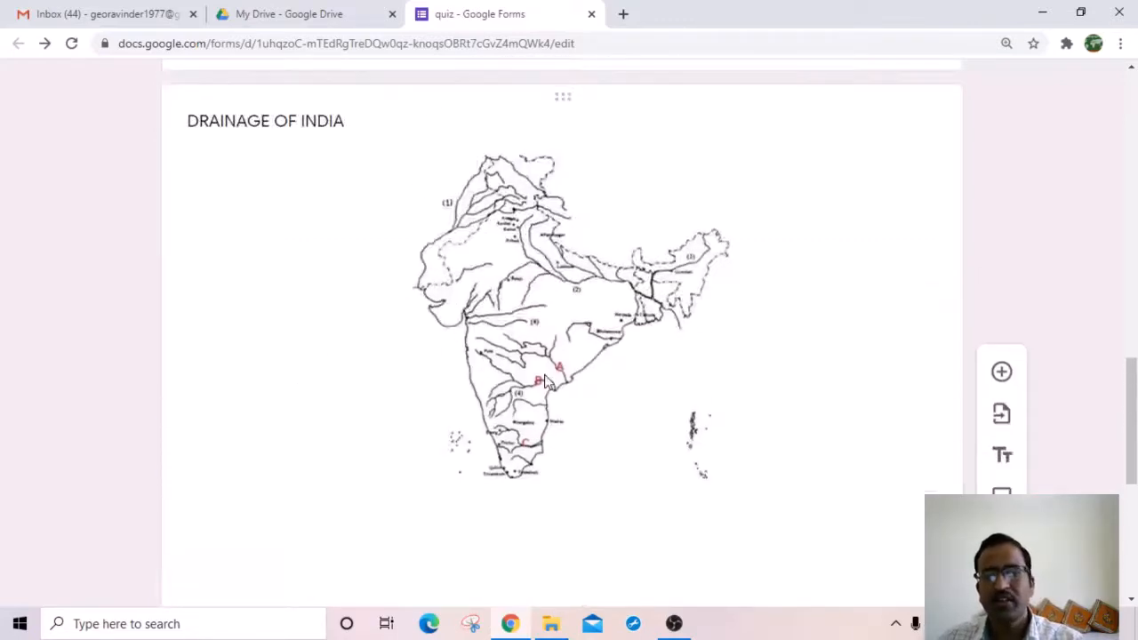
{"action": "scroll", "coordinate": [559, 435], "scroll_direction": "down", "scroll_amount": 1}
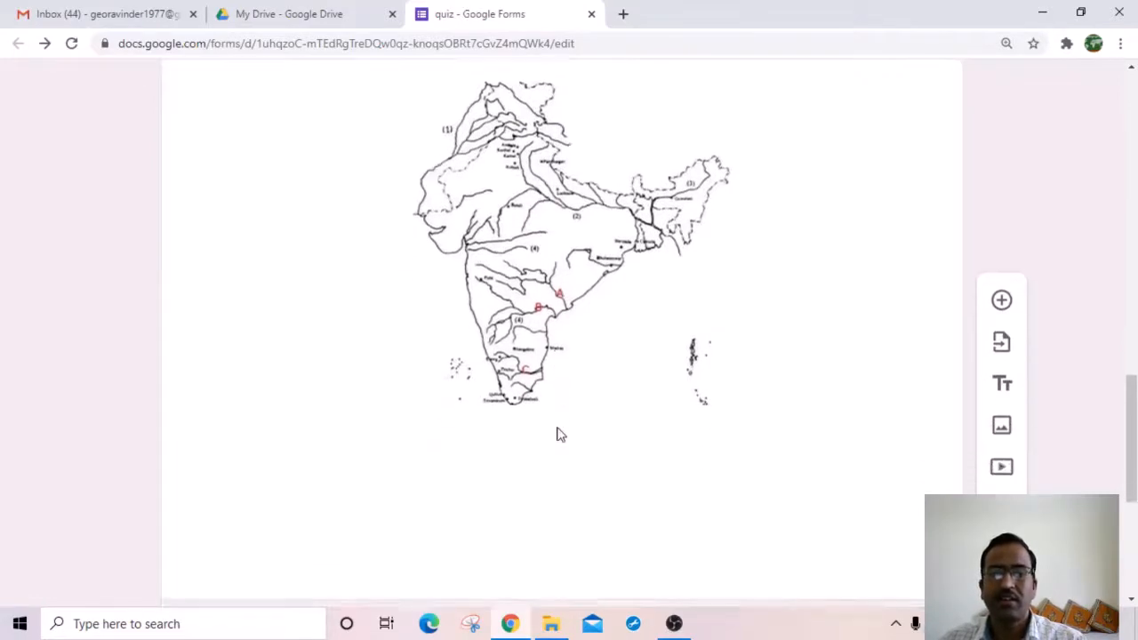
{"action": "scroll", "coordinate": [543, 440], "scroll_direction": "down", "scroll_amount": 4}
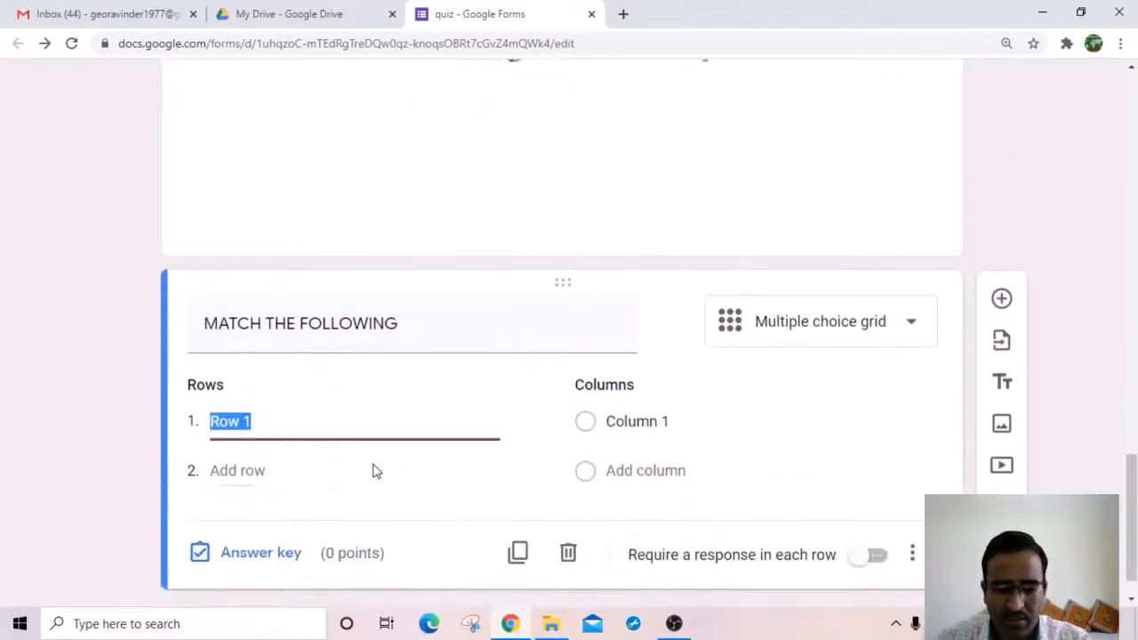
{"action": "scroll", "coordinate": [371, 388], "scroll_direction": "up", "scroll_amount": 2}
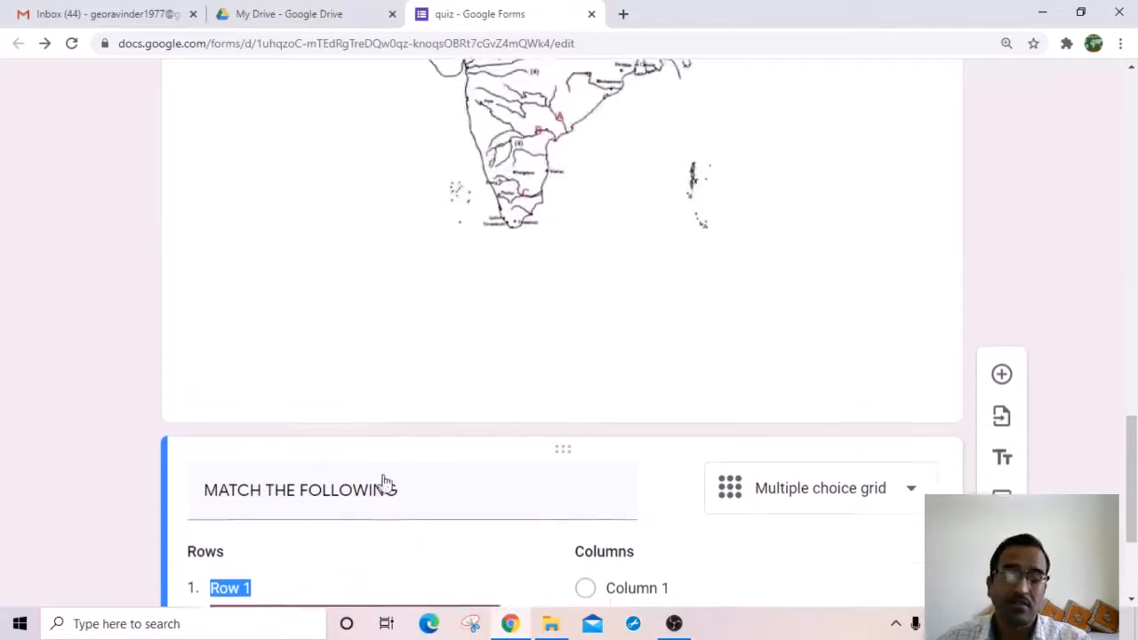
{"action": "scroll", "coordinate": [406, 437], "scroll_direction": "down", "scroll_amount": 1}
{"action": "scroll", "coordinate": [407, 437], "scroll_direction": "down", "scroll_amount": 1}
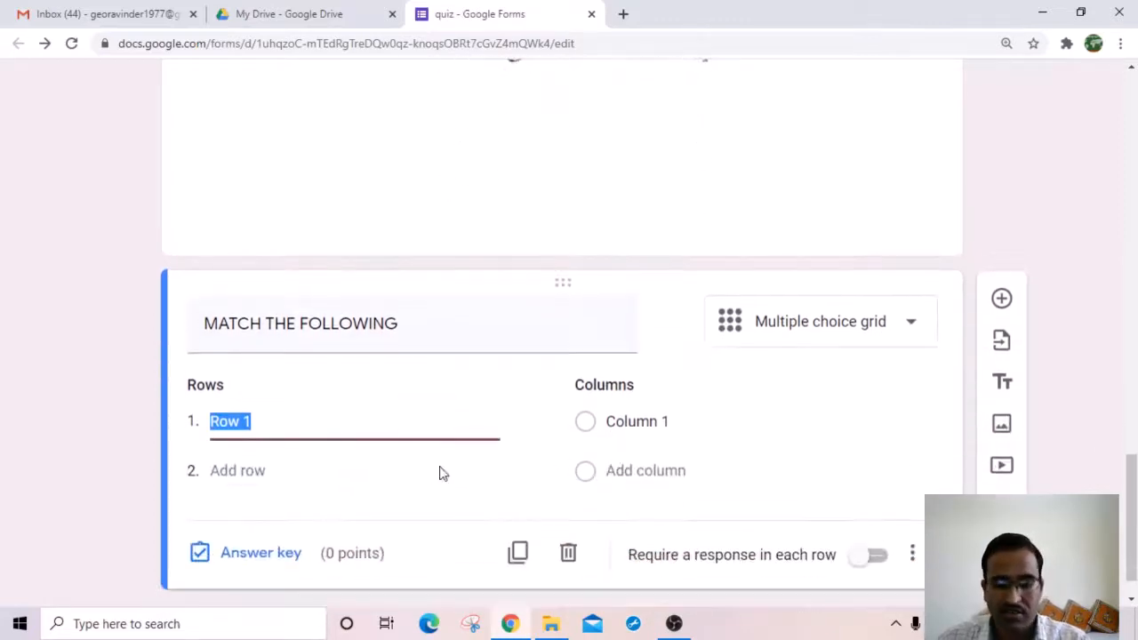
{"action": "type", "text": "G"}
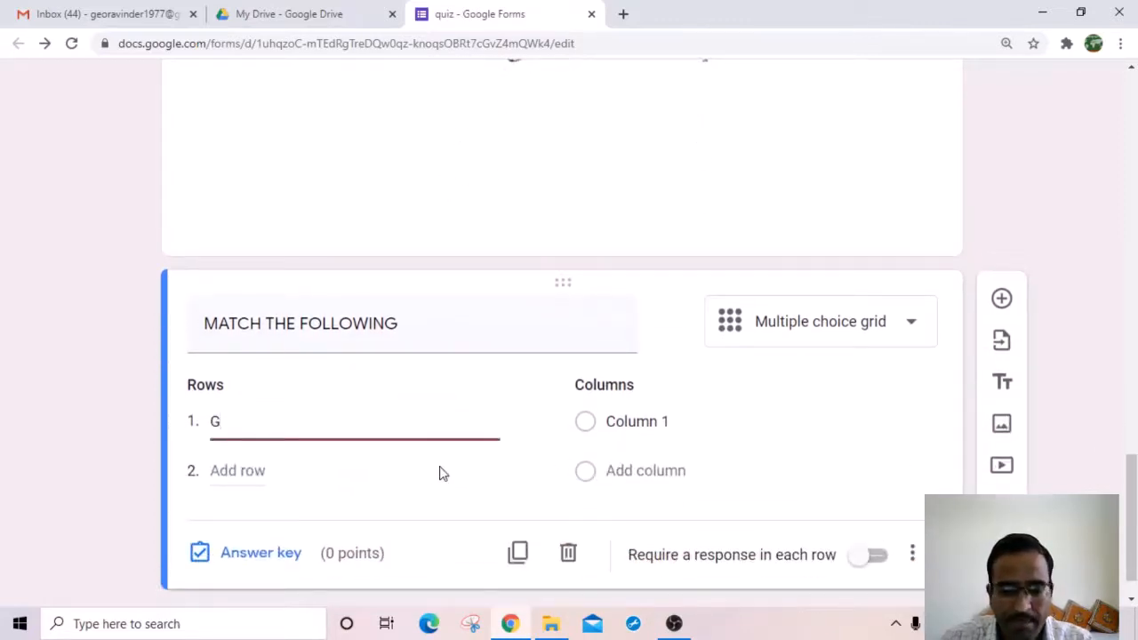
{"action": "type", "text": "ODAVARI"}
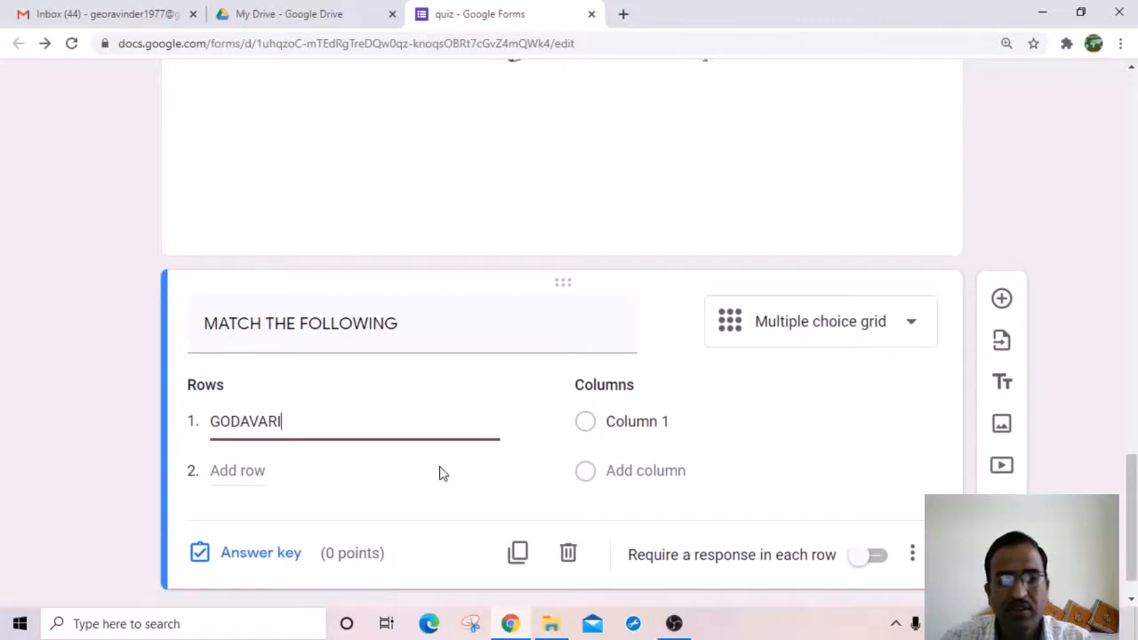
{"action": "left_click", "coordinate": [271, 470]}
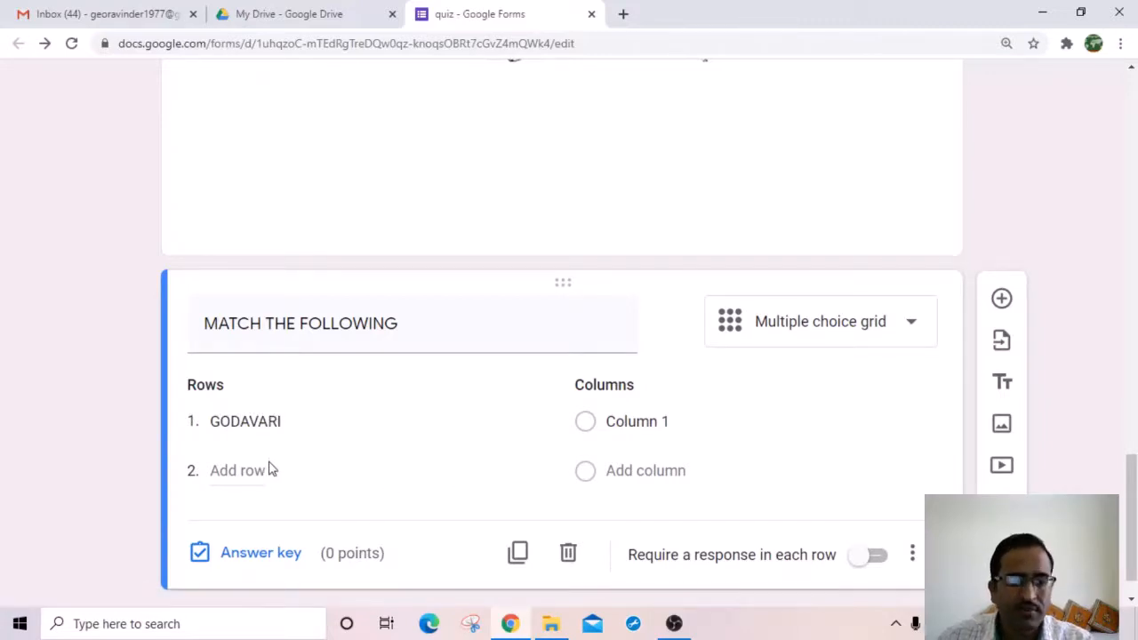
Step: Add two more rows named KRISHNA and CAUVERI
{"action": "left_click", "coordinate": [243, 470]}
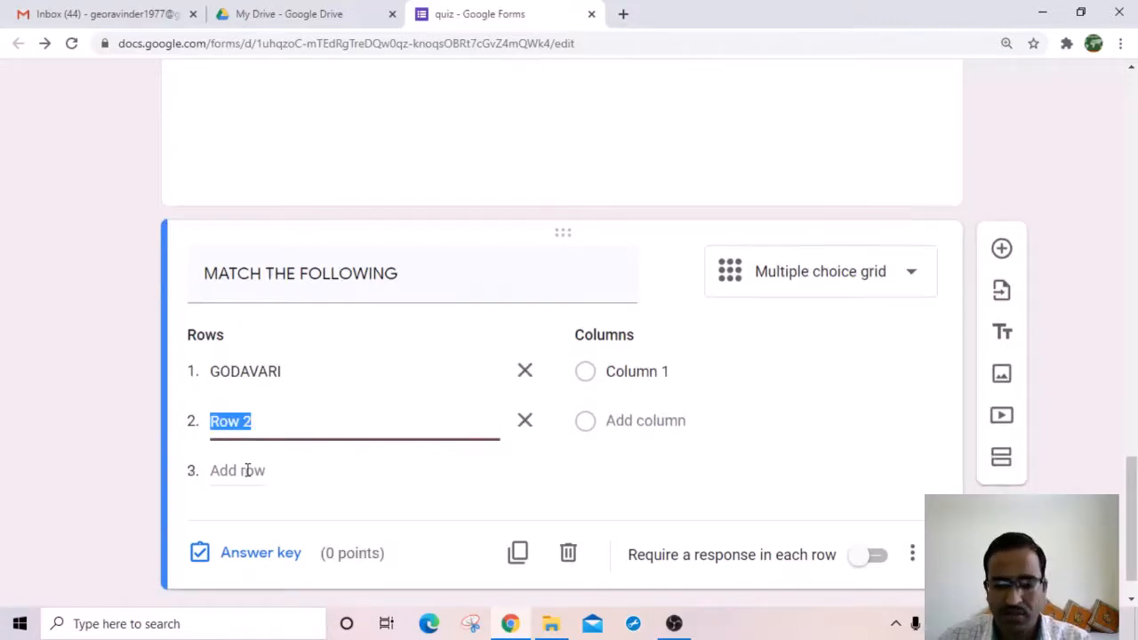
{"action": "type", "text": "KRISHNA"}
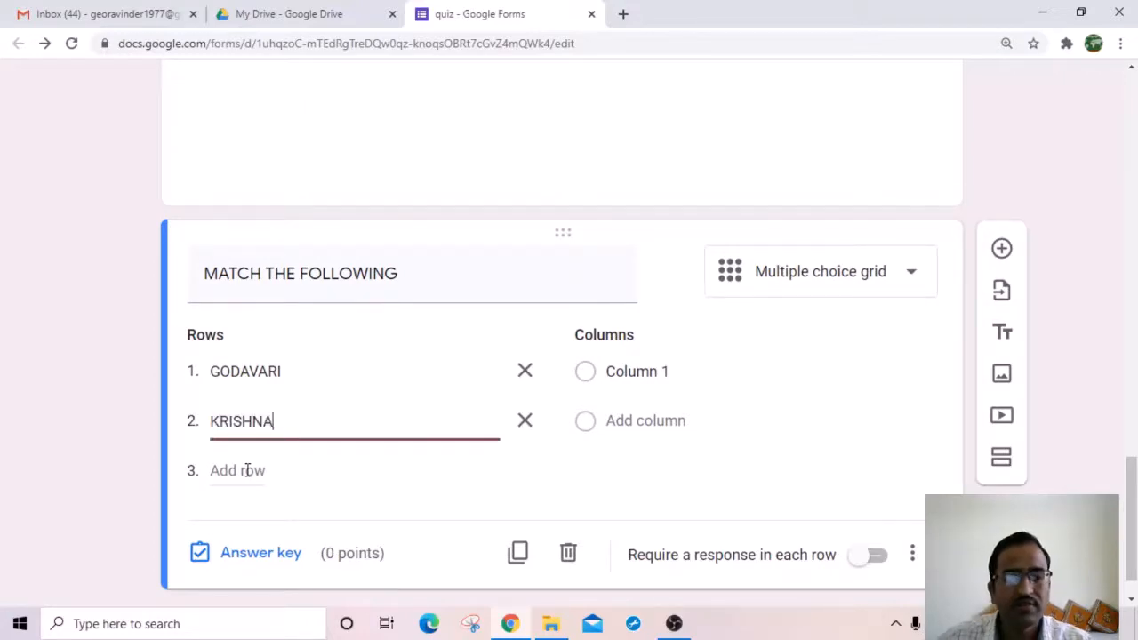
{"action": "left_click", "coordinate": [247, 470]}
{"action": "type", "text": "CA"}
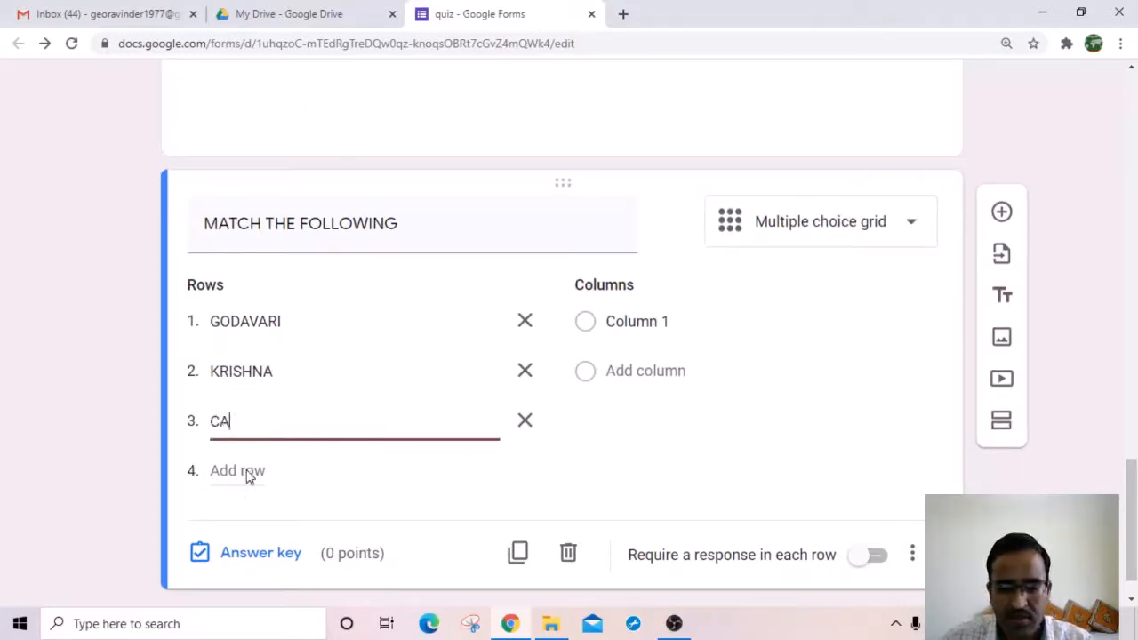
{"action": "type", "text": "UVERI"}
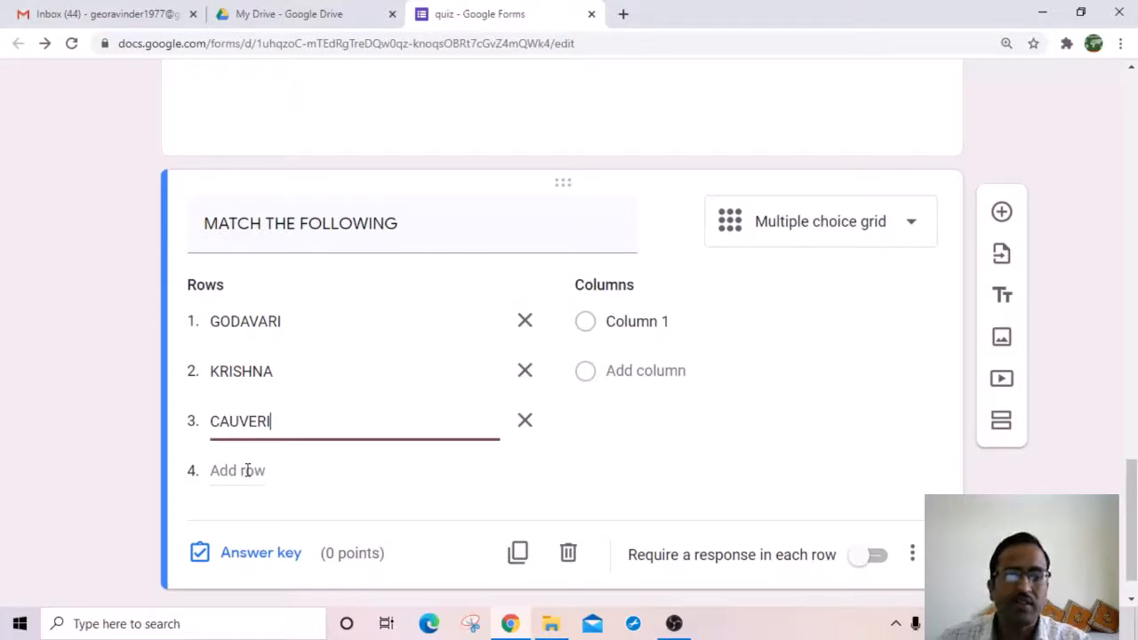
{"action": "left_click", "coordinate": [653, 324]}
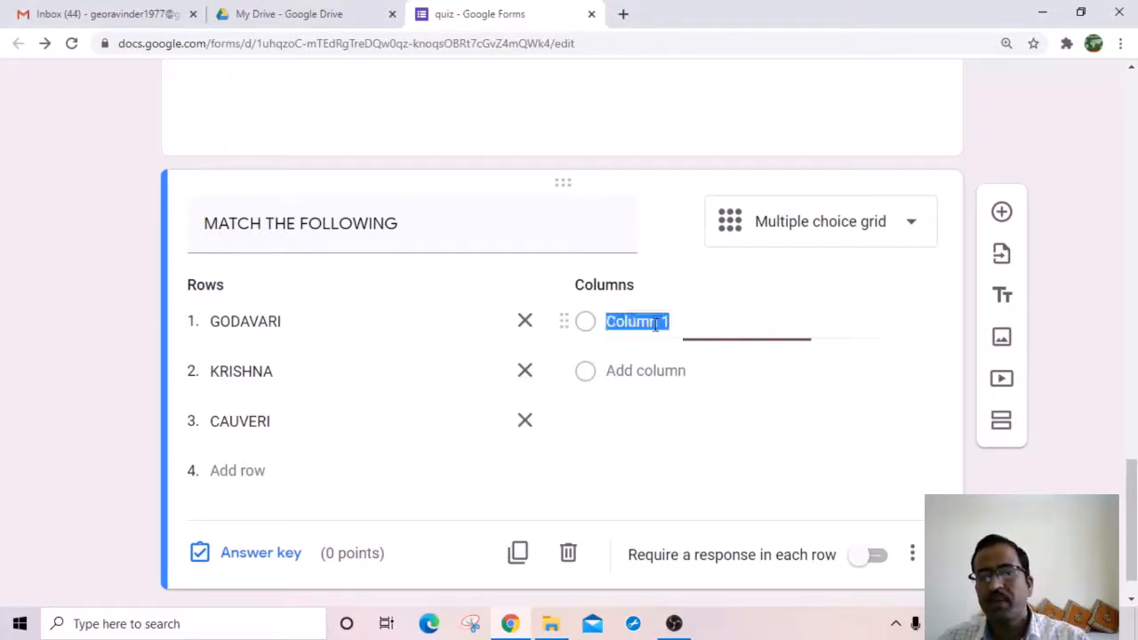
Step: Name the grid columns A, B and C
{"action": "type", "text": "A"}
{"action": "left_click", "coordinate": [633, 371]}
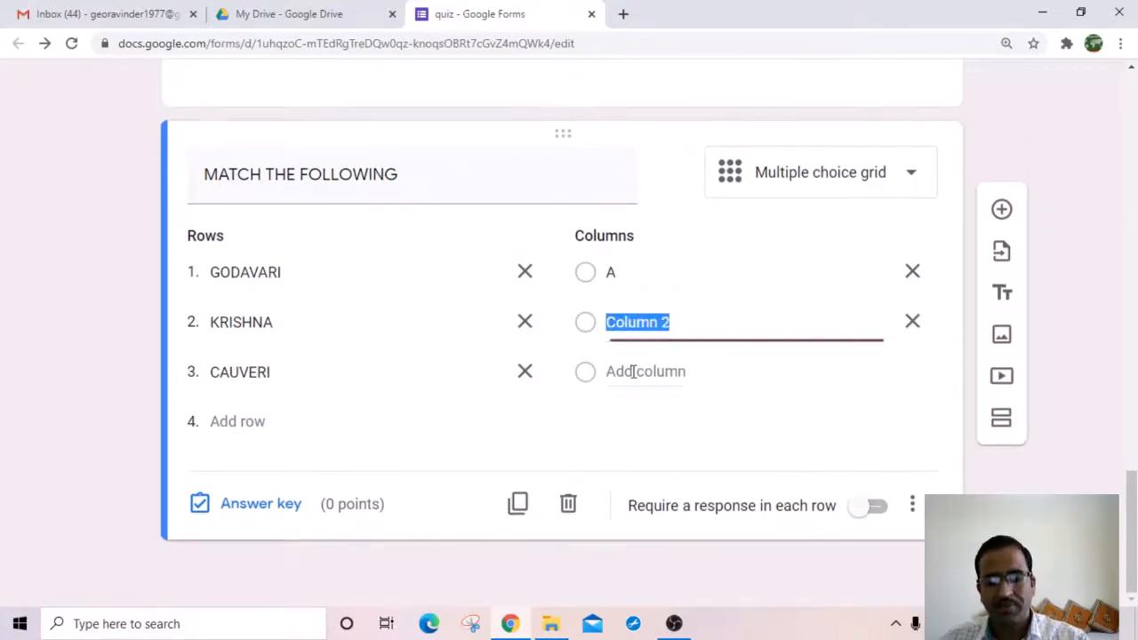
{"action": "type", "text": "B"}
{"action": "left_click", "coordinate": [631, 371]}
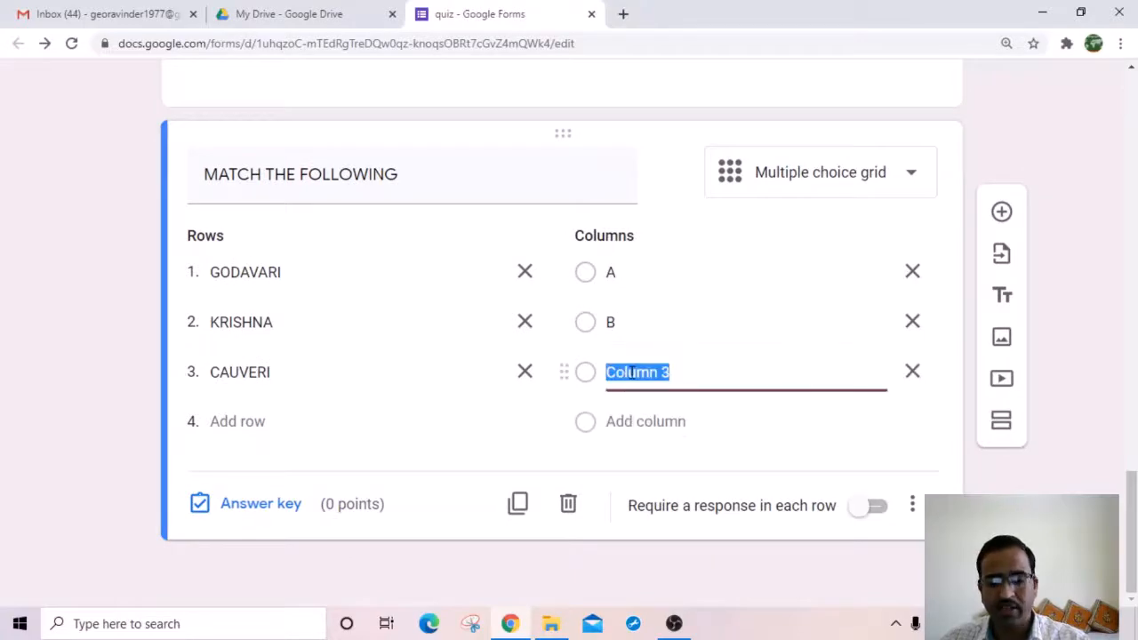
{"action": "type", "text": "C"}
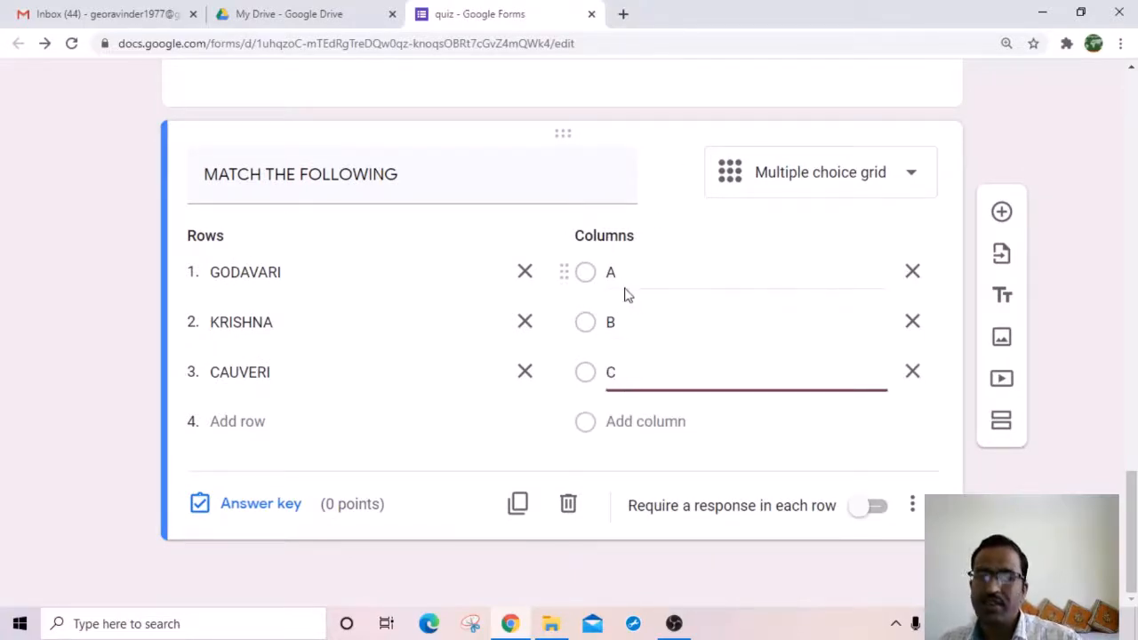
Step: Turn on 'Require a response in each row' for the grid
{"action": "scroll", "coordinate": [604, 369], "scroll_direction": "up", "scroll_amount": 5}
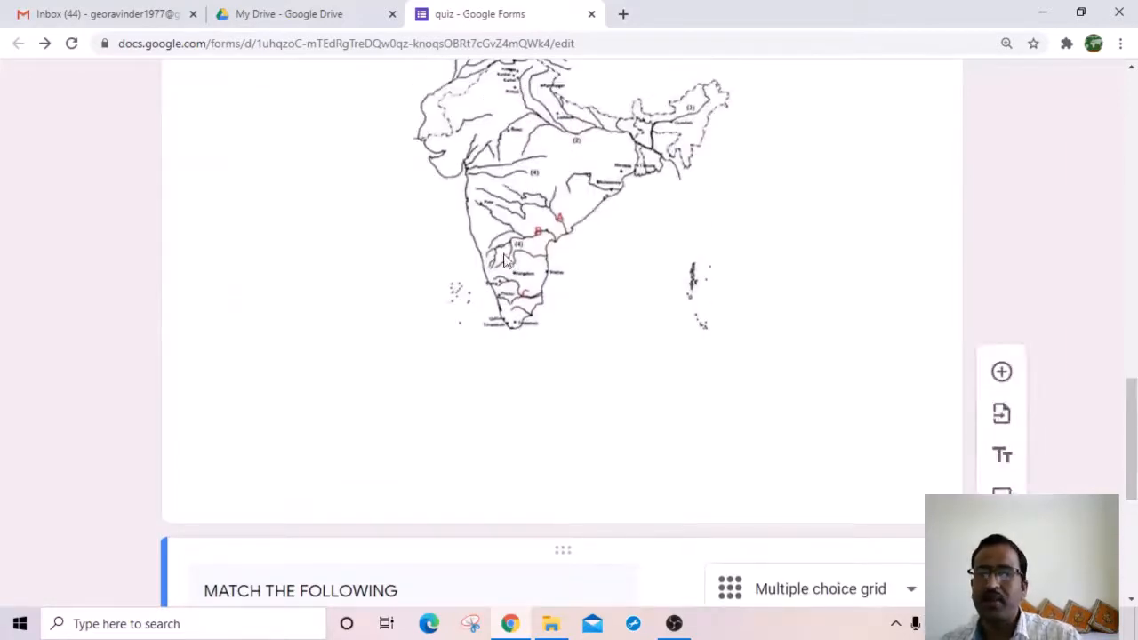
{"action": "scroll", "coordinate": [570, 367], "scroll_direction": "down", "scroll_amount": 5}
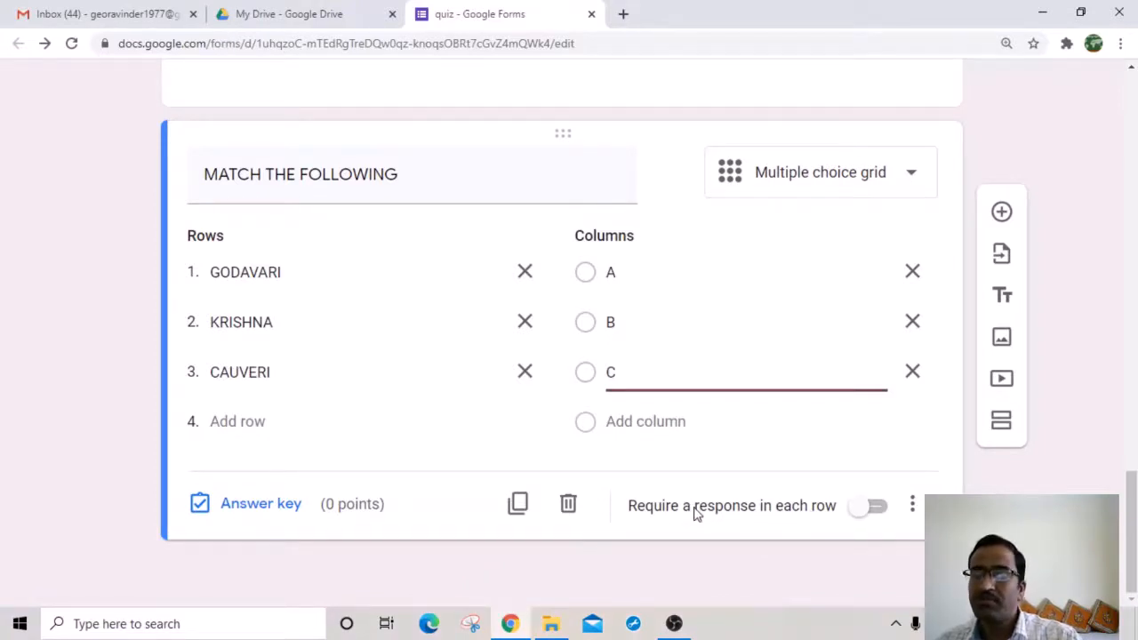
{"action": "scroll", "coordinate": [633, 345], "scroll_direction": "up", "scroll_amount": 5}
{"action": "scroll", "coordinate": [513, 401], "scroll_direction": "down", "scroll_amount": 5}
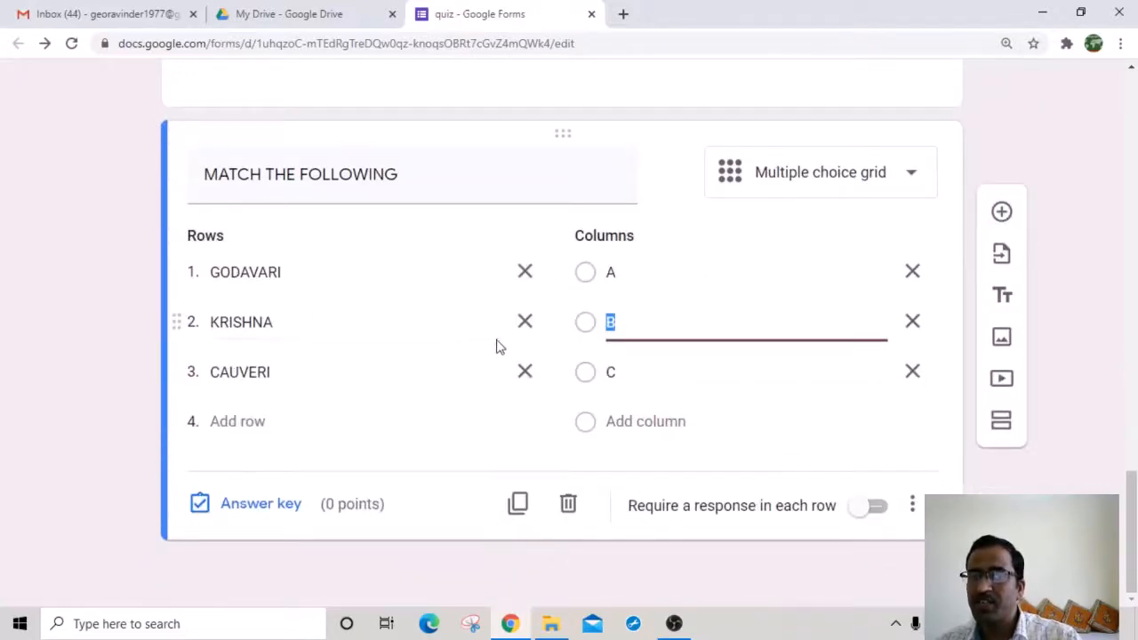
{"action": "left_click", "coordinate": [879, 507]}
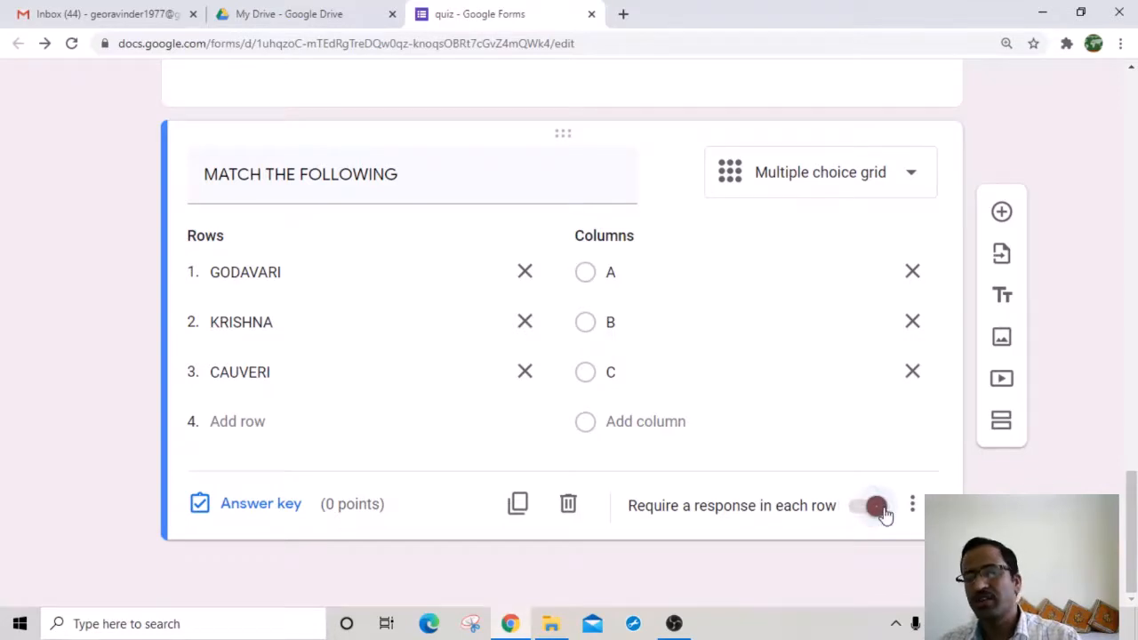
Step: In the answer key, mark GODAVARI–A, KRISHNA–B, CAUVERI–C correct, 2 points per row
{"action": "left_click", "coordinate": [259, 506]}
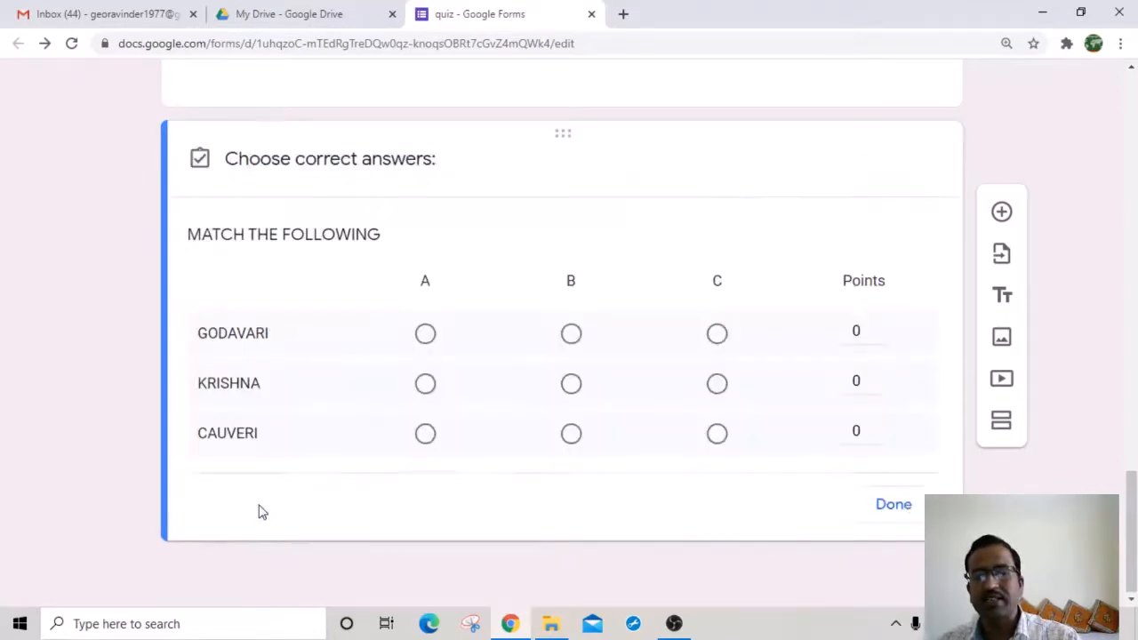
{"action": "left_click", "coordinate": [426, 338]}
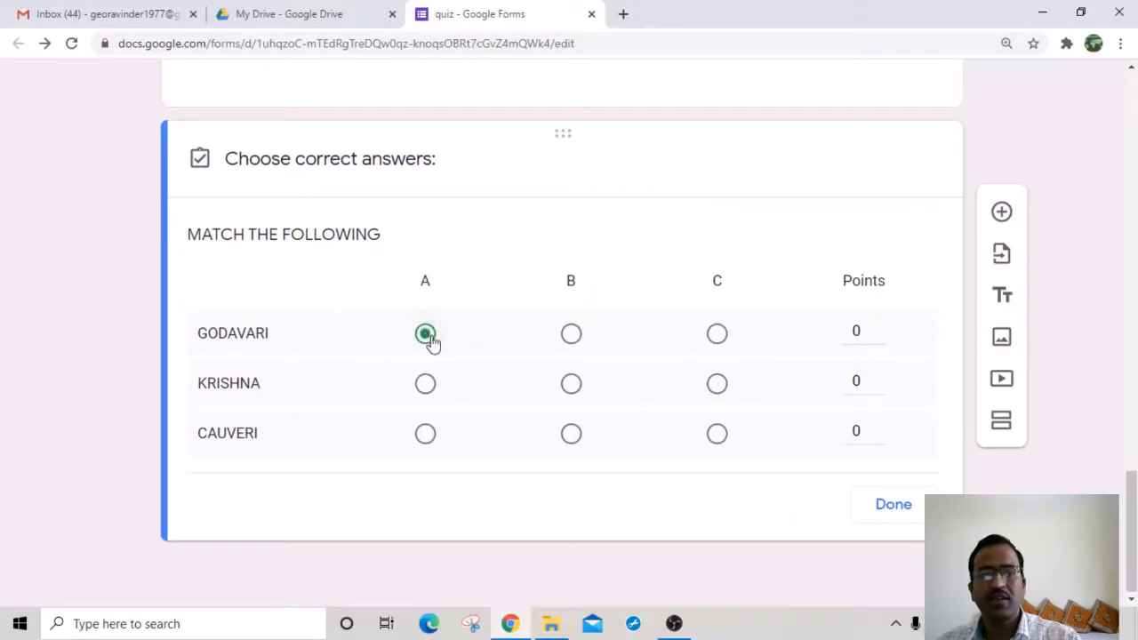
{"action": "left_click", "coordinate": [570, 386]}
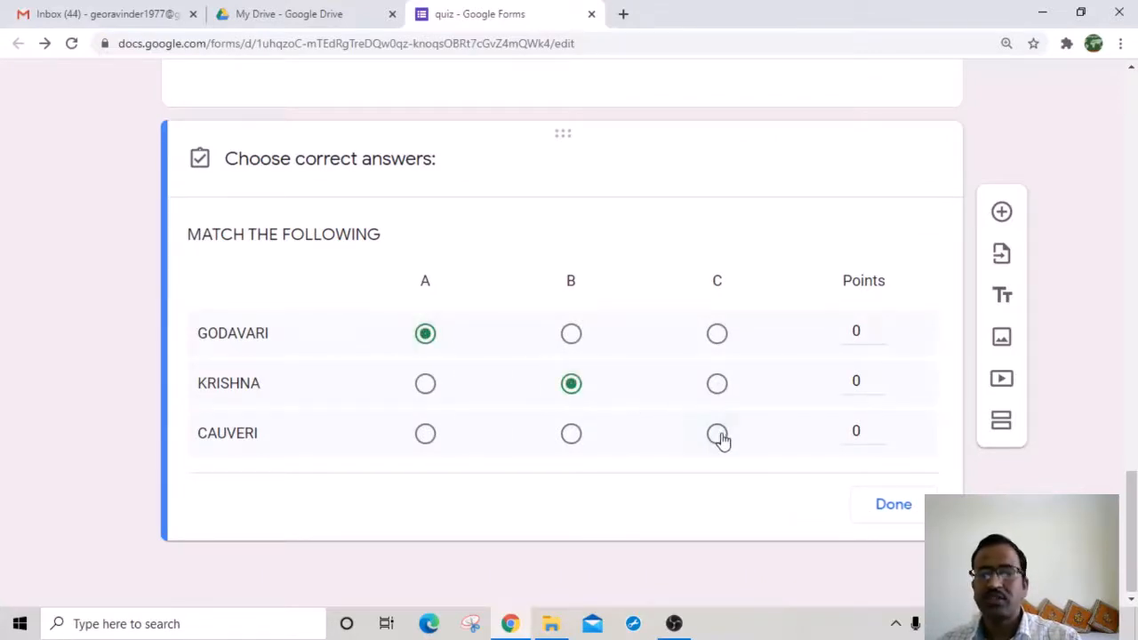
{"action": "left_click", "coordinate": [719, 435]}
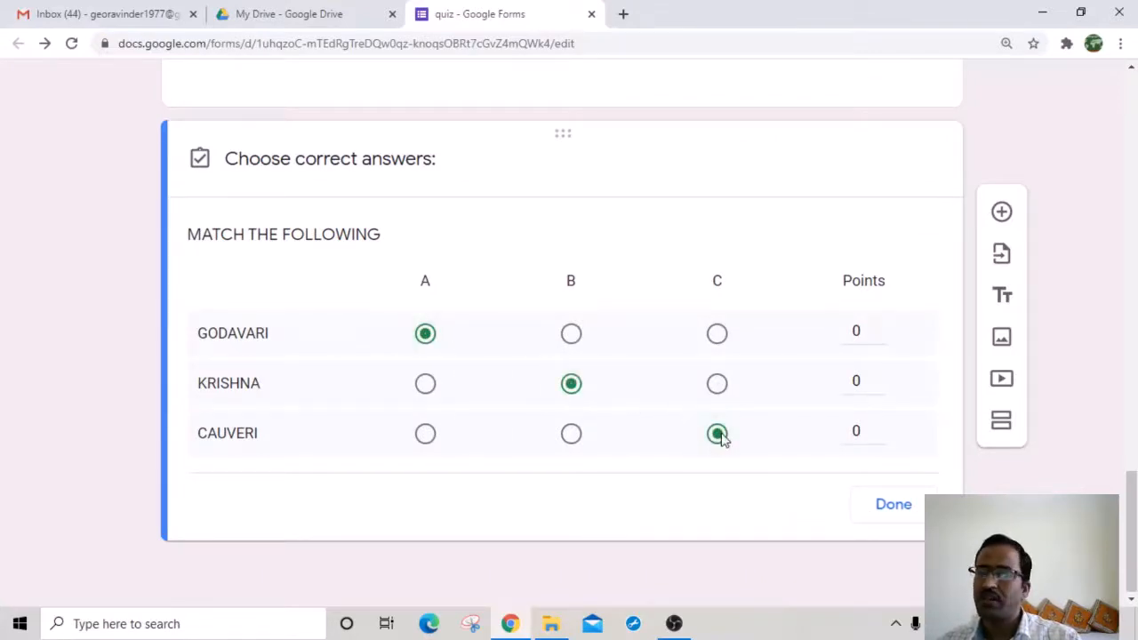
{"action": "left_click", "coordinate": [878, 330]}
{"action": "left_click", "coordinate": [879, 377]}
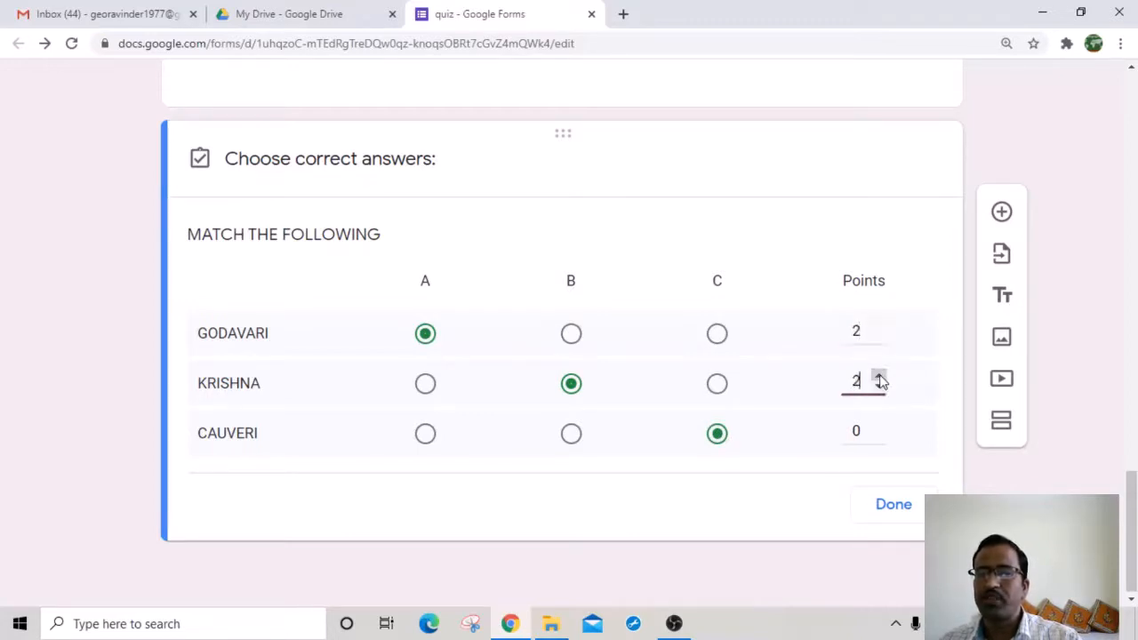
{"action": "left_click", "coordinate": [879, 377]}
{"action": "left_click", "coordinate": [880, 429]}
{"action": "left_click", "coordinate": [880, 429]}
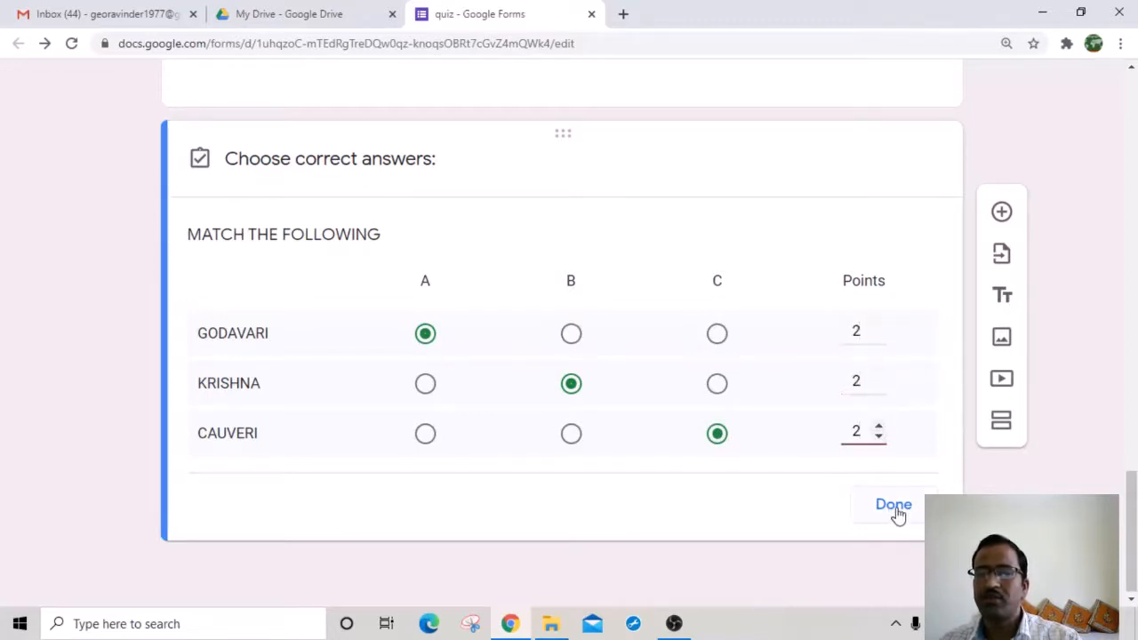
{"action": "left_click", "coordinate": [895, 509]}
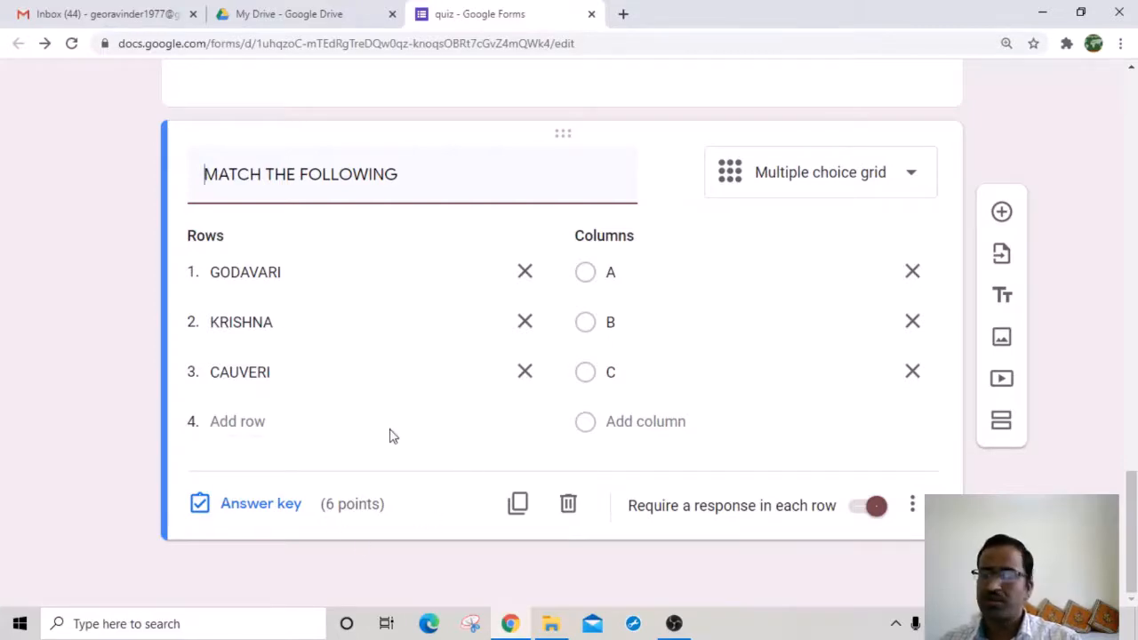
Step: Open the quiz's respondent preview in a new tab and glance over it
{"action": "scroll", "coordinate": [538, 367], "scroll_direction": "up", "scroll_amount": 20}
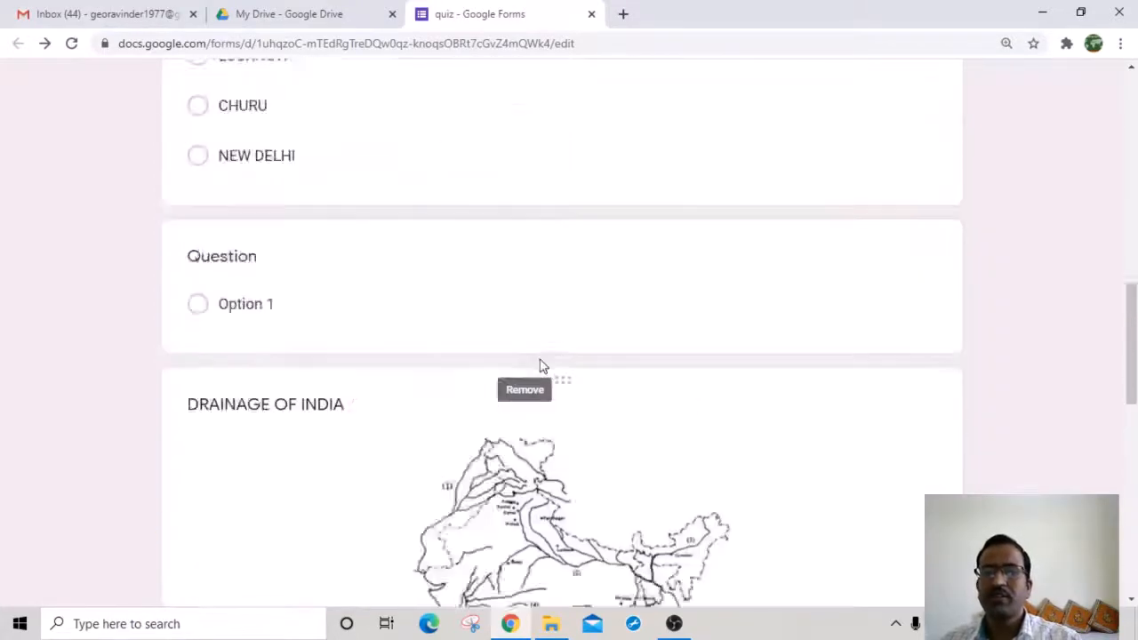
{"action": "scroll", "coordinate": [537, 367], "scroll_direction": "up", "scroll_amount": 2}
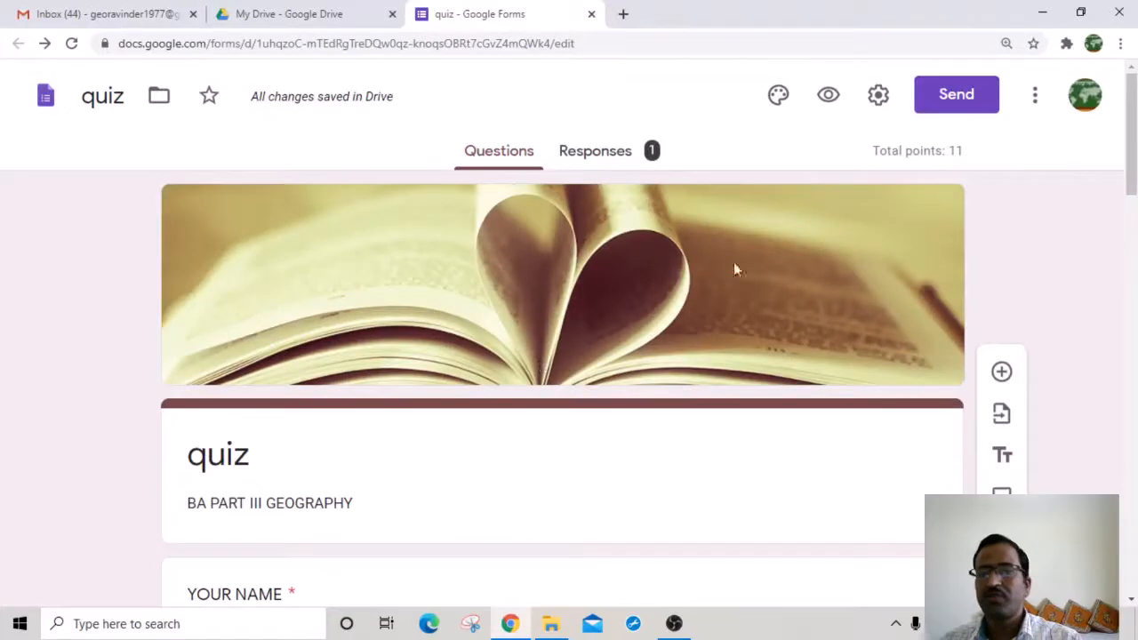
{"action": "left_click", "coordinate": [830, 96]}
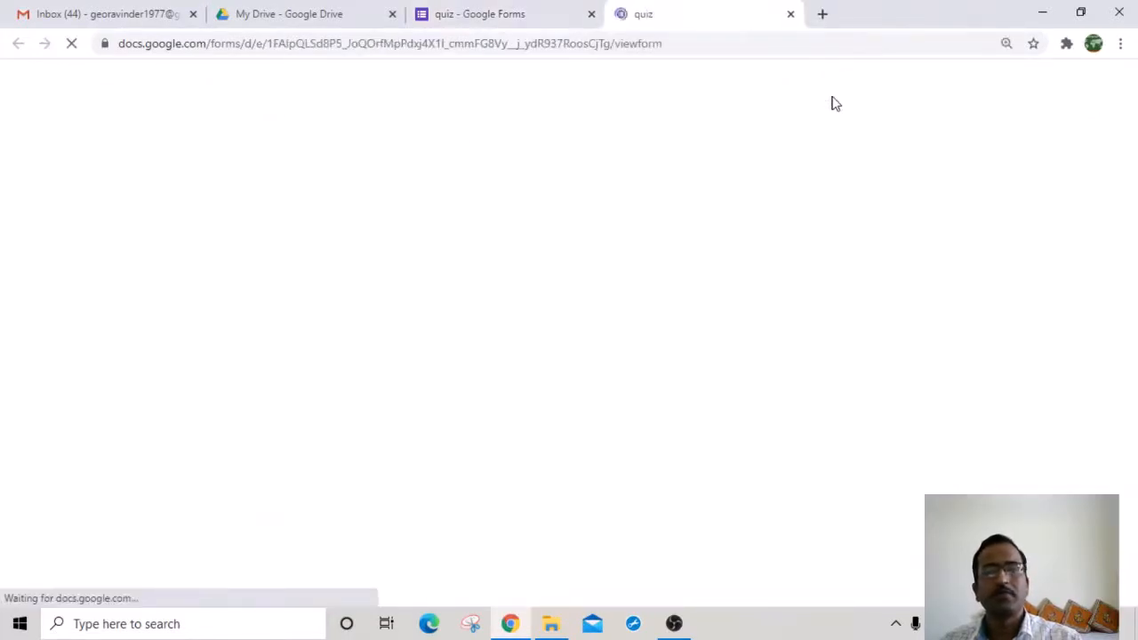
{"action": "scroll", "coordinate": [298, 448], "scroll_direction": "down", "scroll_amount": 3}
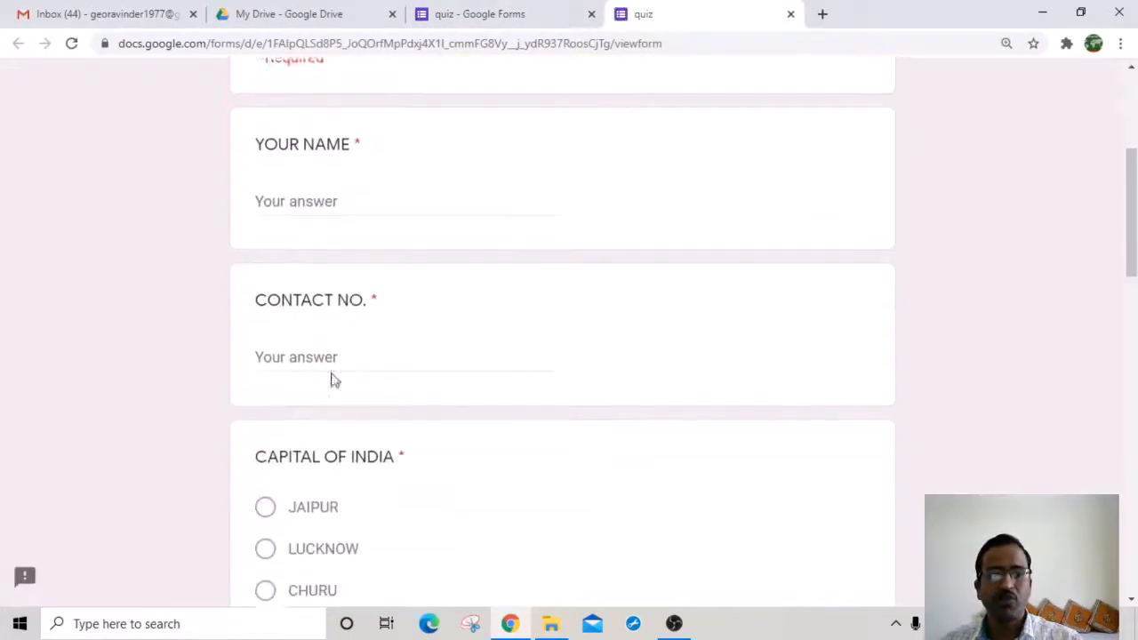
{"action": "scroll", "coordinate": [284, 233], "scroll_direction": "up", "scroll_amount": 2}
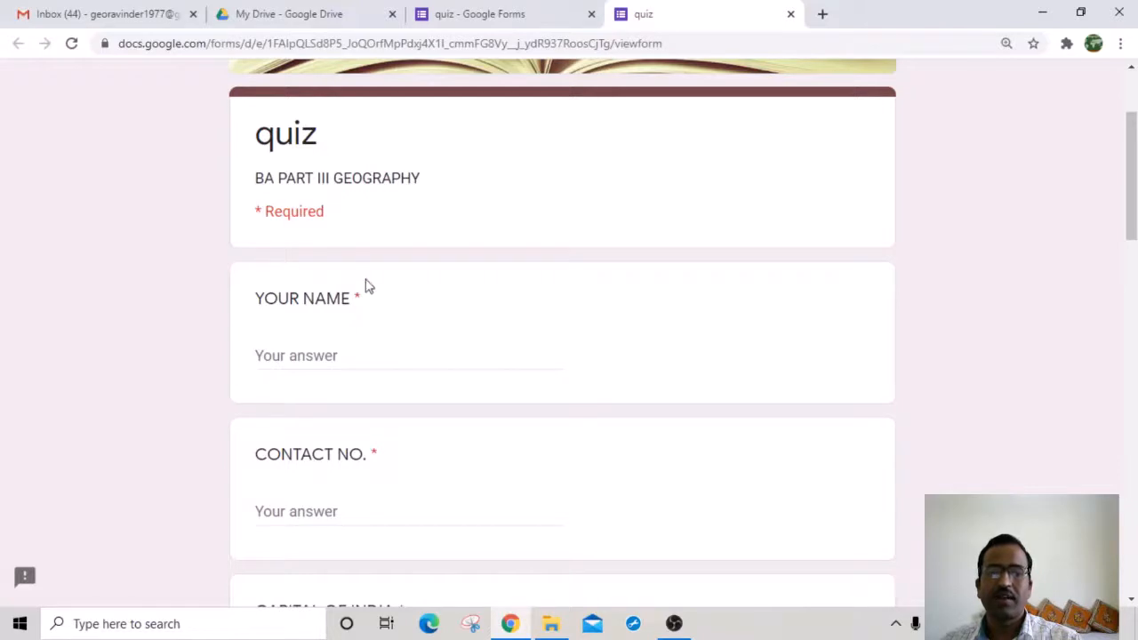
Step: Fill in a test name and a ten-digit contact number
{"action": "left_click", "coordinate": [310, 354]}
{"action": "type", "text": "FGFH"}
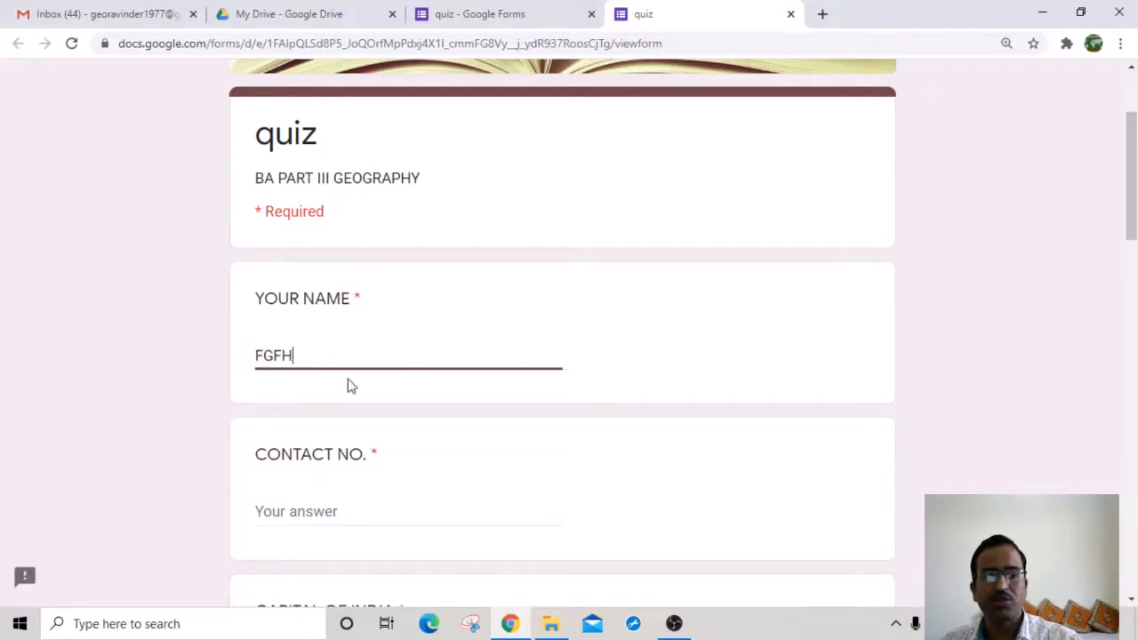
{"action": "left_click", "coordinate": [306, 501]}
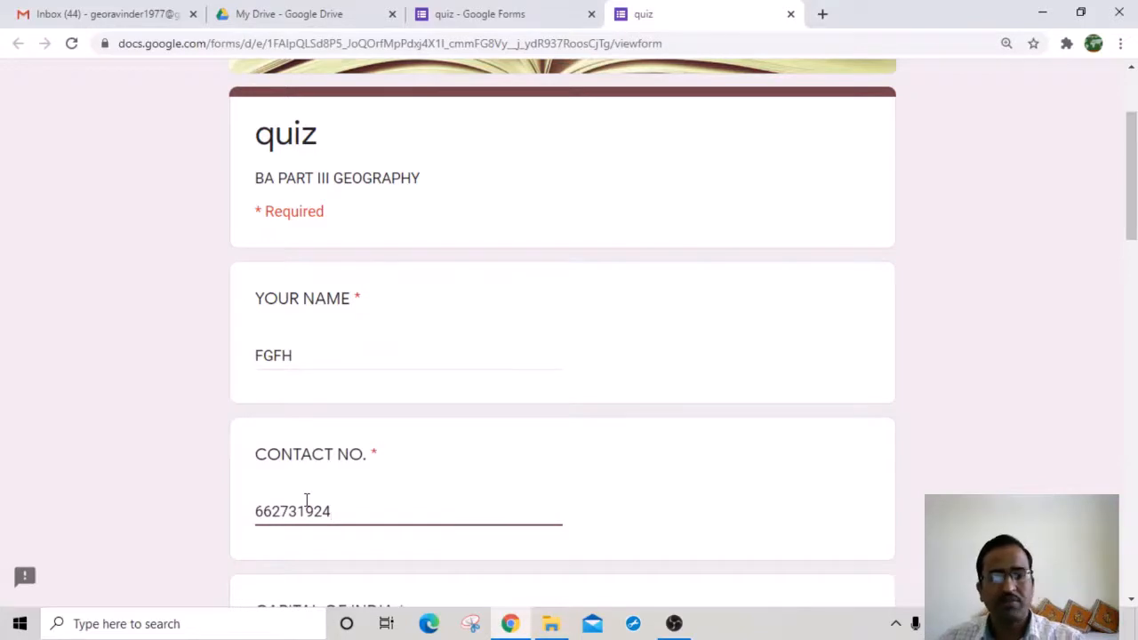
{"action": "scroll", "coordinate": [356, 511], "scroll_direction": "down", "scroll_amount": 1}
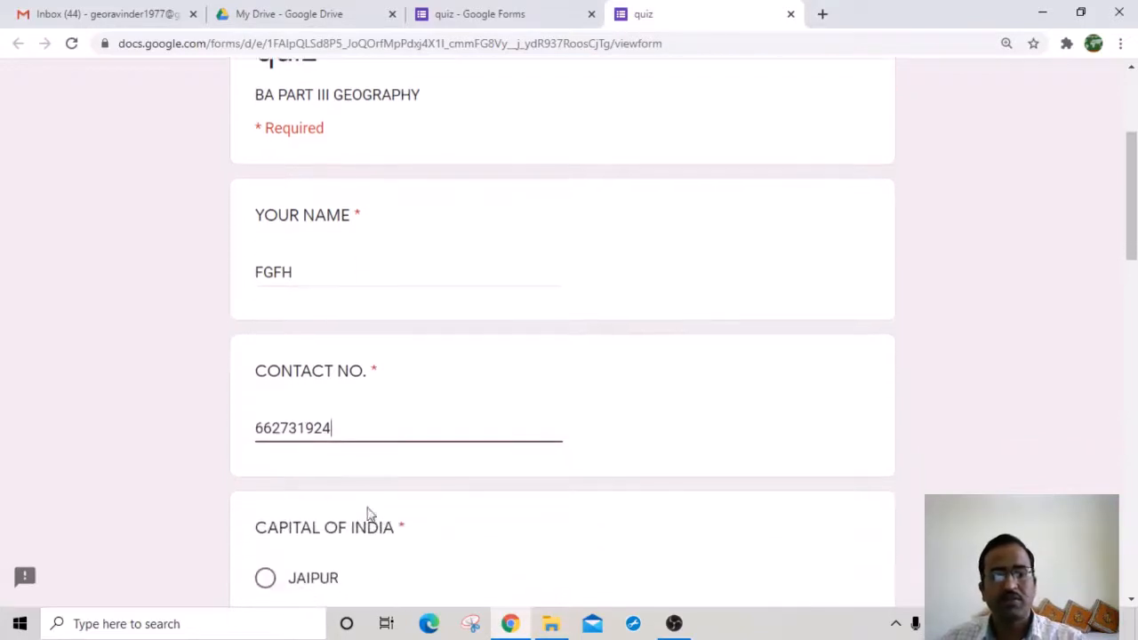
{"action": "left_click", "coordinate": [329, 525]}
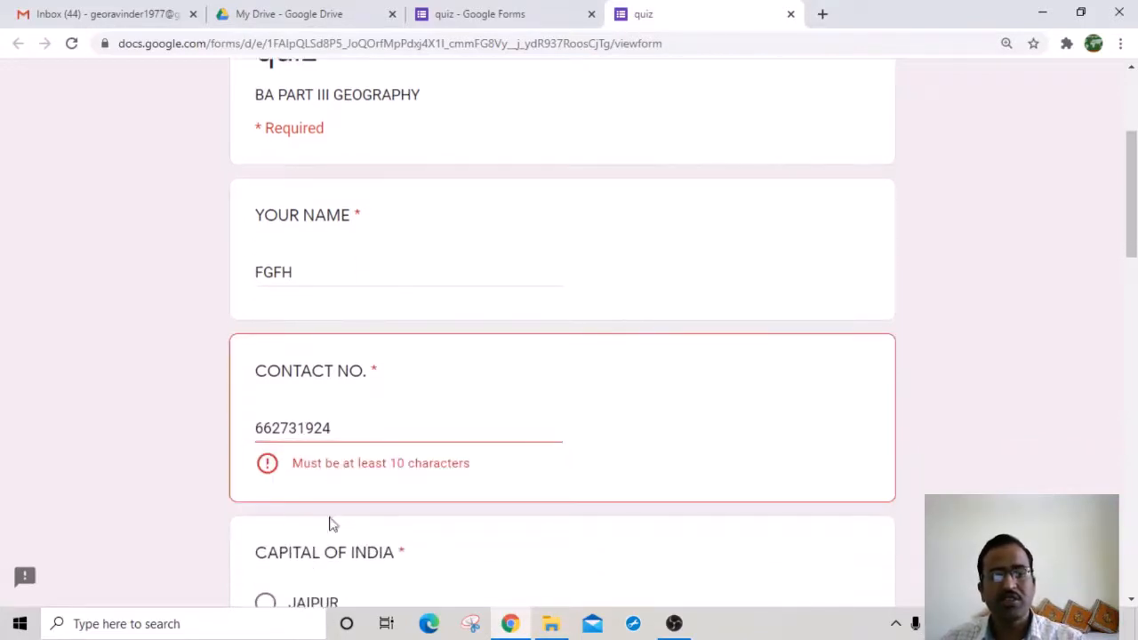
{"action": "left_click", "coordinate": [340, 430]}
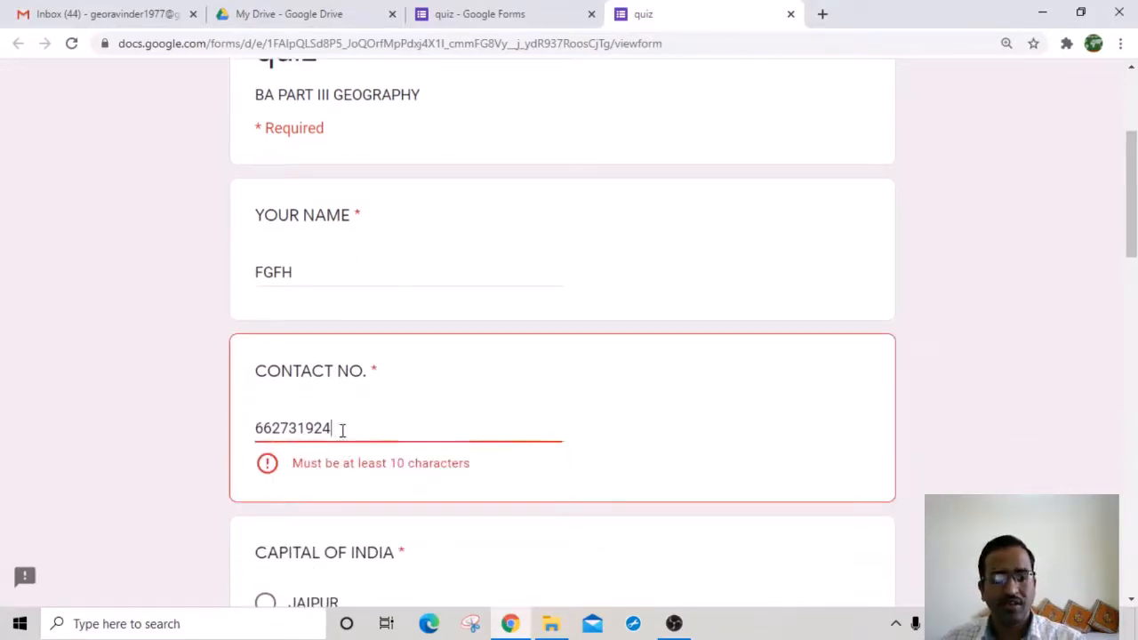
{"action": "type", "text": "1"}
Step: Answer CHURU, match GODAVARI–A, KRISHNA–B, CAUVERI–C, submit, and open View accuracy
{"action": "scroll", "coordinate": [400, 473], "scroll_direction": "down", "scroll_amount": 2}
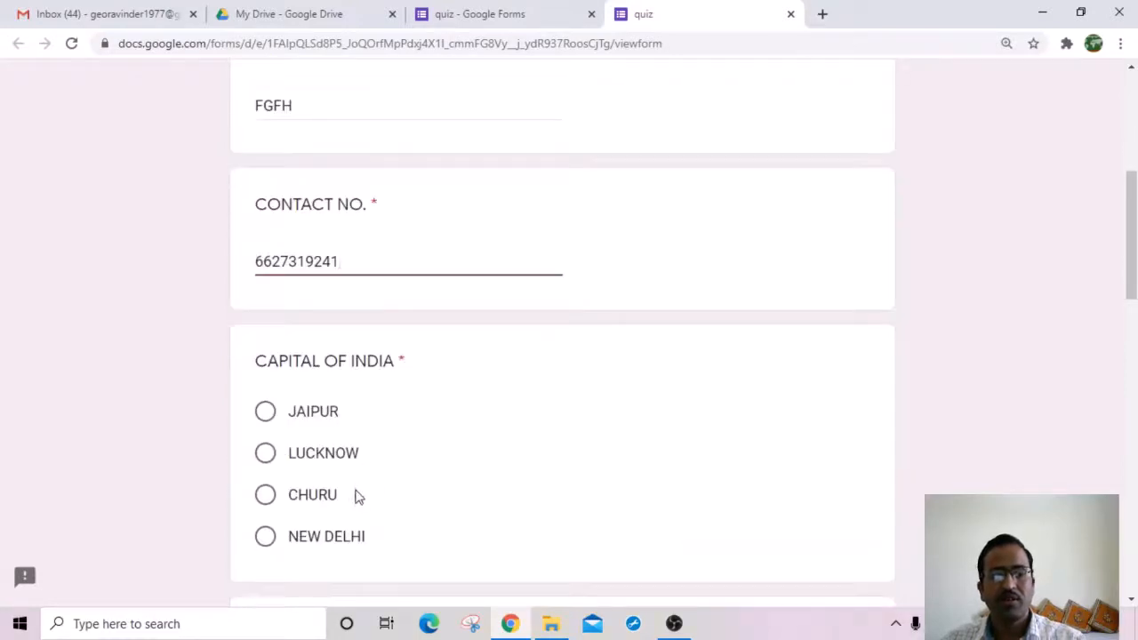
{"action": "scroll", "coordinate": [355, 495], "scroll_direction": "down", "scroll_amount": 2}
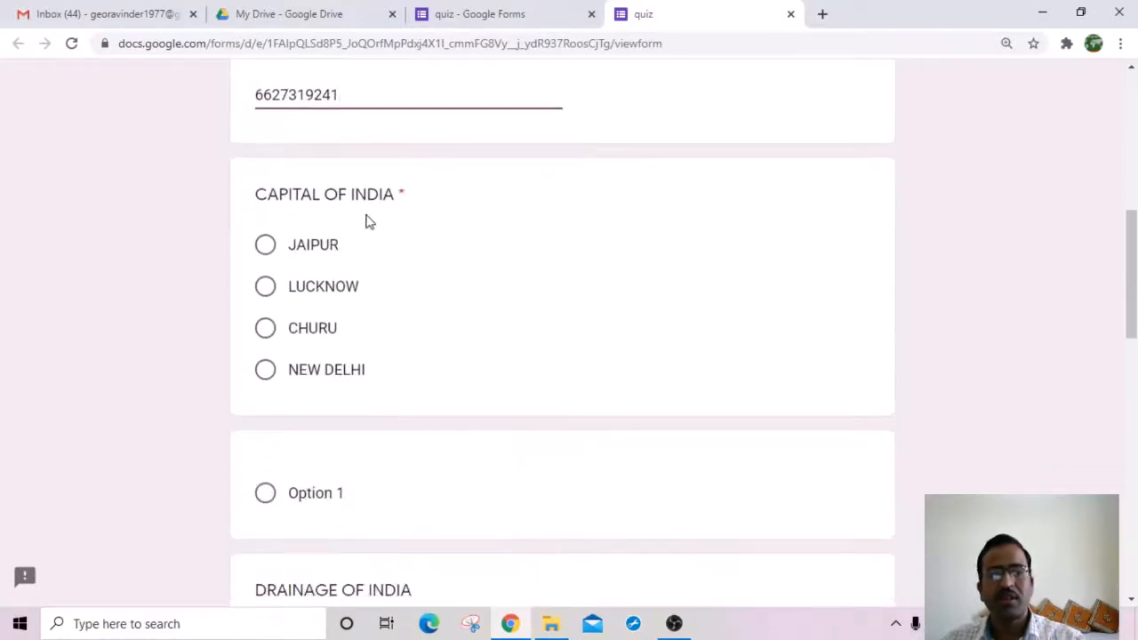
{"action": "left_click", "coordinate": [271, 330]}
{"action": "scroll", "coordinate": [449, 358], "scroll_direction": "down", "scroll_amount": 3}
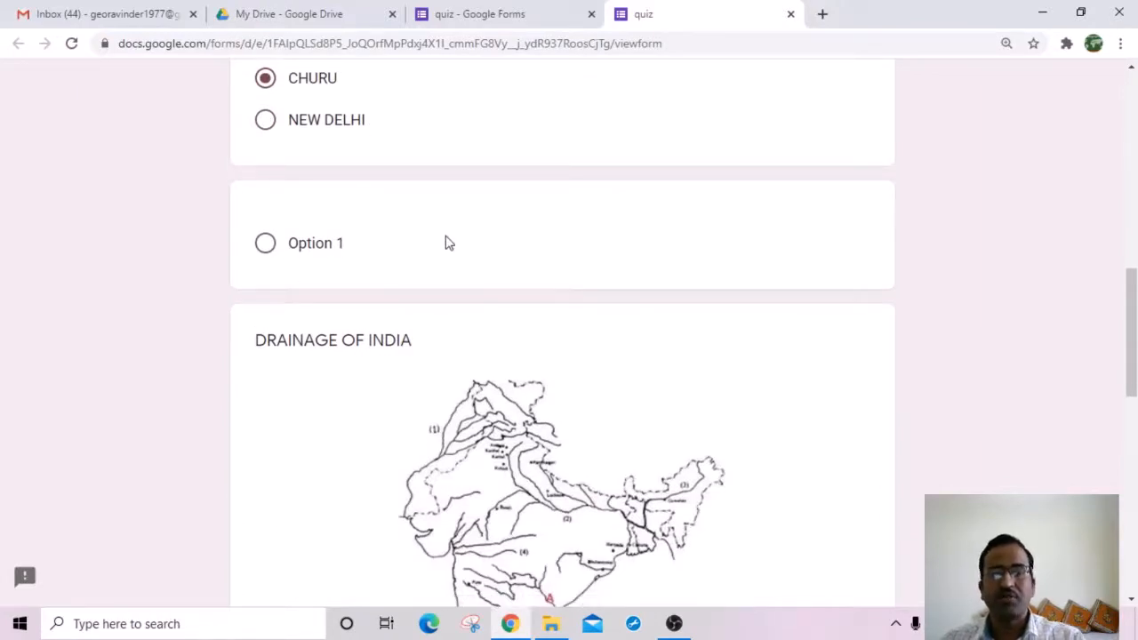
{"action": "scroll", "coordinate": [470, 341], "scroll_direction": "down", "scroll_amount": 3}
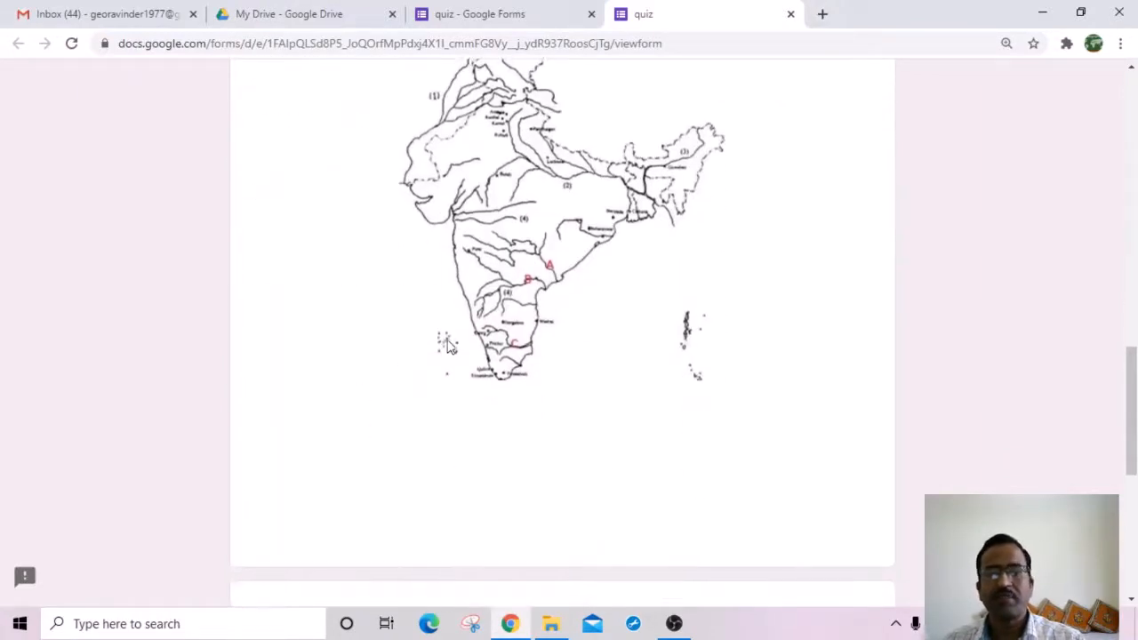
{"action": "scroll", "coordinate": [583, 464], "scroll_direction": "down", "scroll_amount": 5}
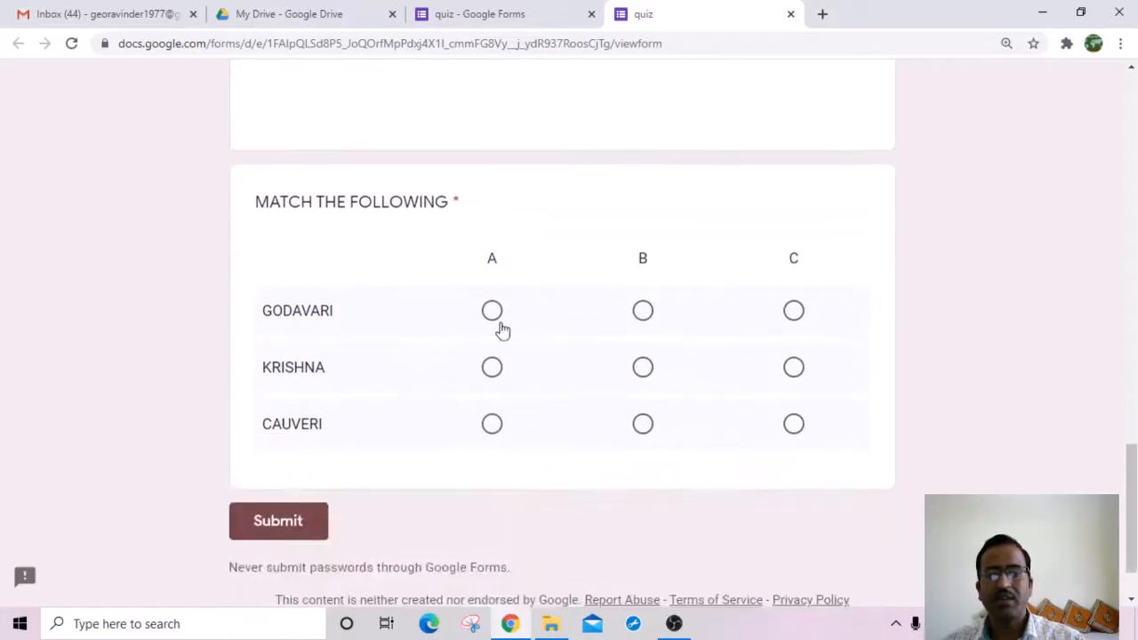
{"action": "left_click", "coordinate": [492, 311]}
{"action": "left_click", "coordinate": [644, 369]}
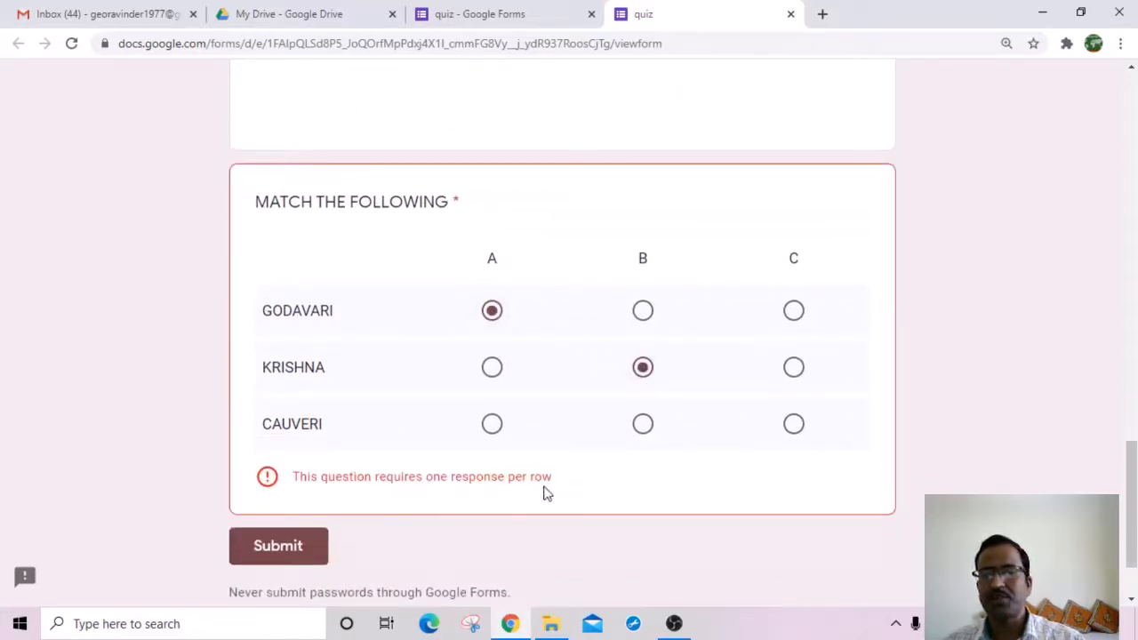
{"action": "left_click", "coordinate": [794, 427]}
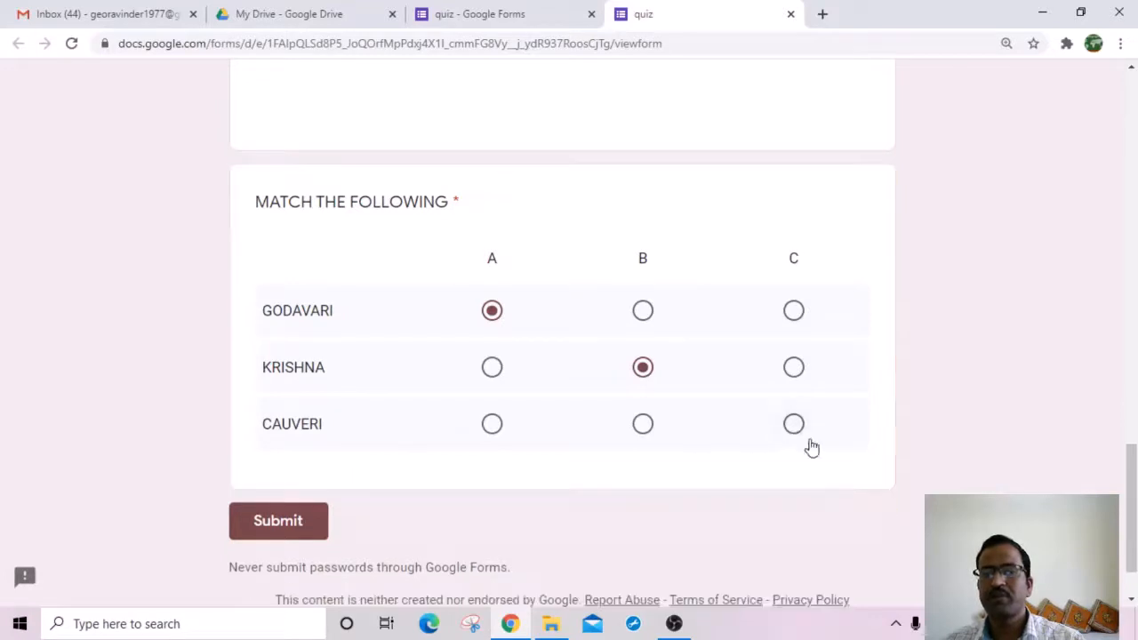
{"action": "left_click", "coordinate": [277, 523]}
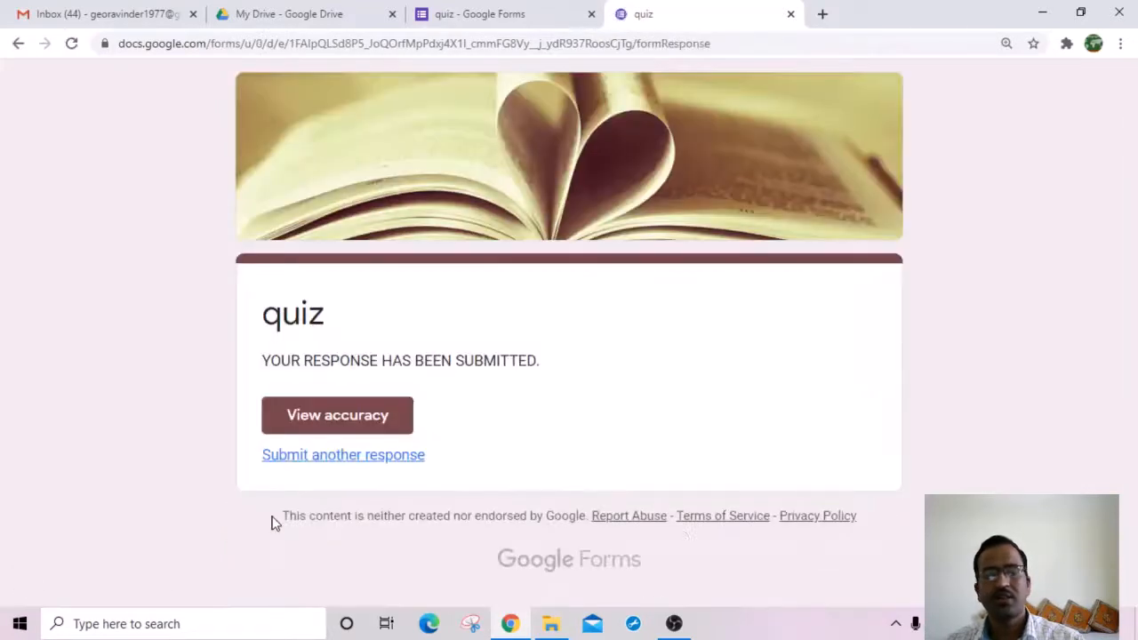
{"action": "left_click", "coordinate": [332, 432]}
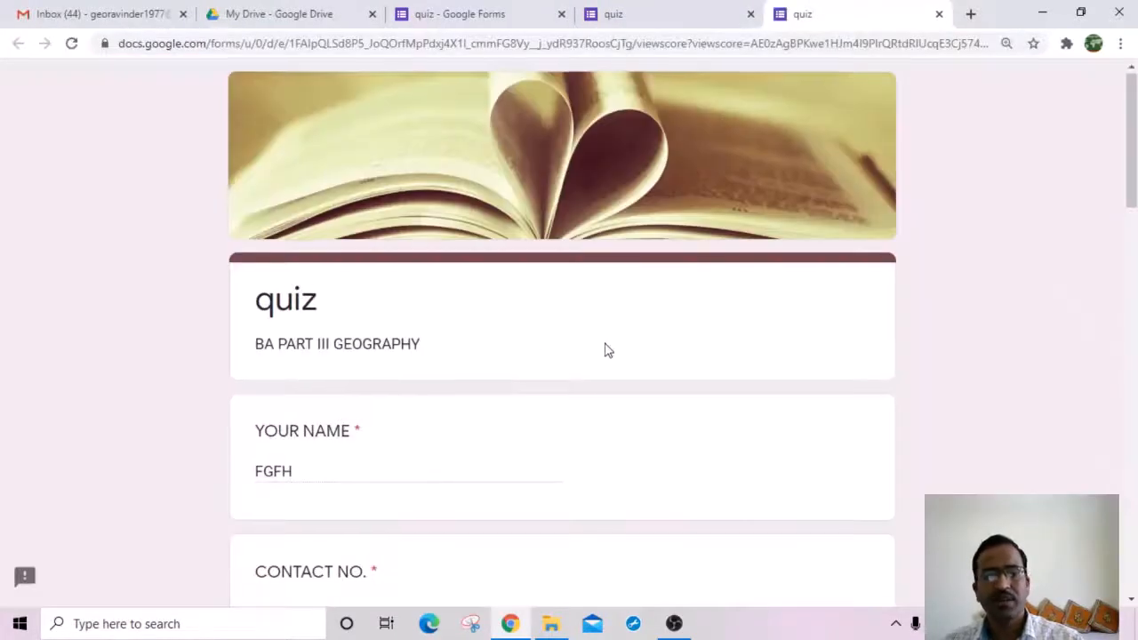
Step: Scroll through the scored answers, then go back to the quiz editor tab
{"action": "scroll", "coordinate": [678, 398], "scroll_direction": "down", "scroll_amount": 5}
{"action": "scroll", "coordinate": [677, 398], "scroll_direction": "down", "scroll_amount": 6}
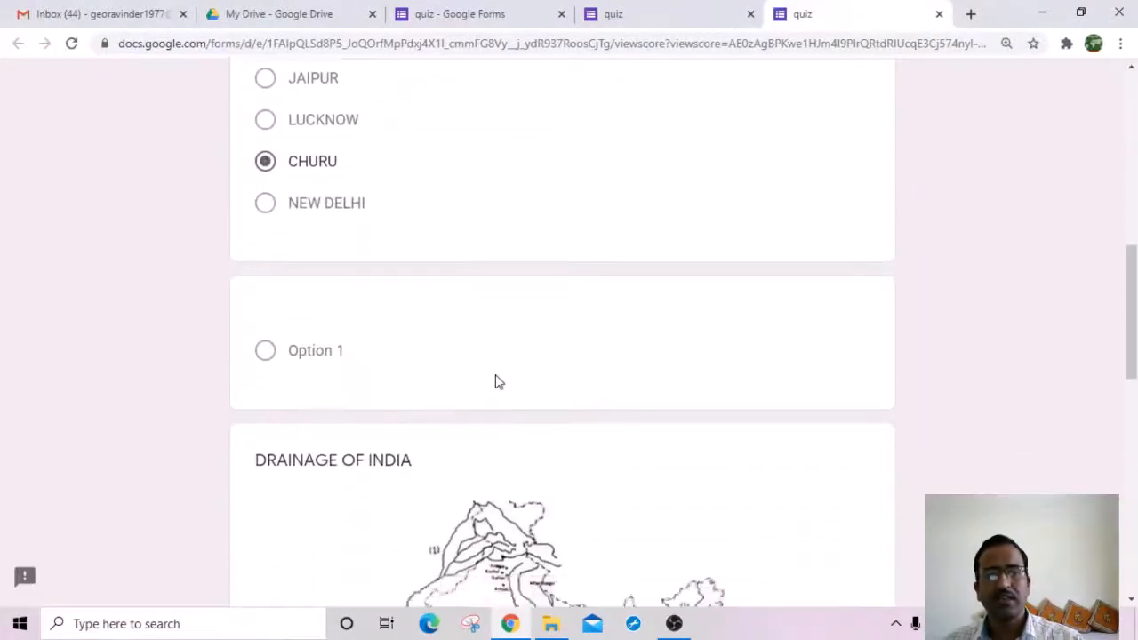
{"action": "scroll", "coordinate": [708, 416], "scroll_direction": "down", "scroll_amount": 6}
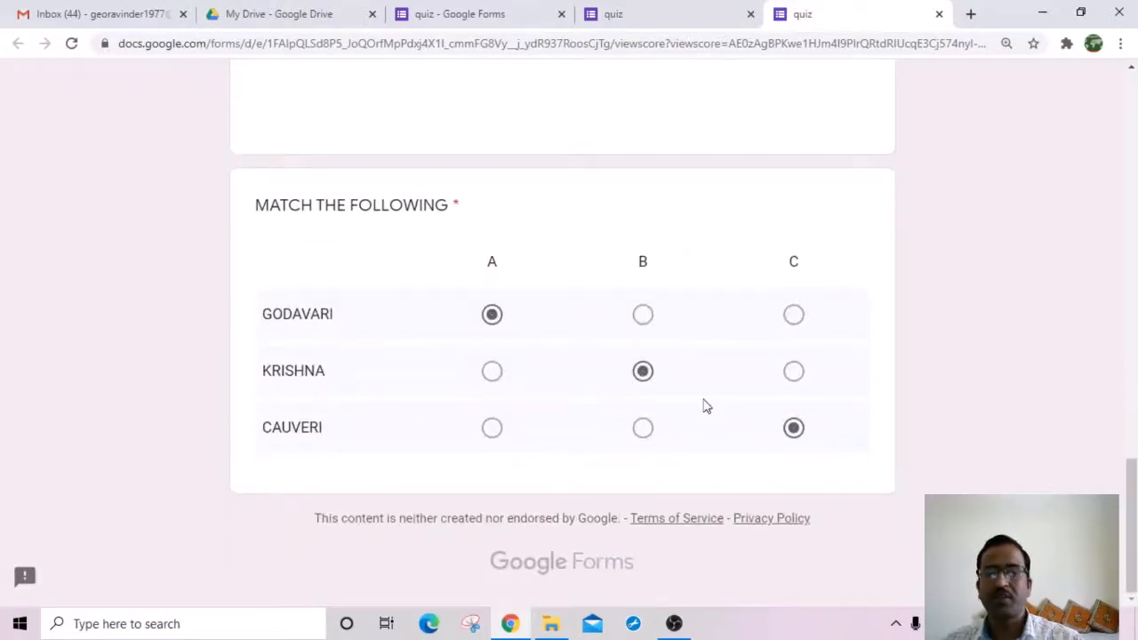
{"action": "scroll", "coordinate": [704, 406], "scroll_direction": "up", "scroll_amount": 15}
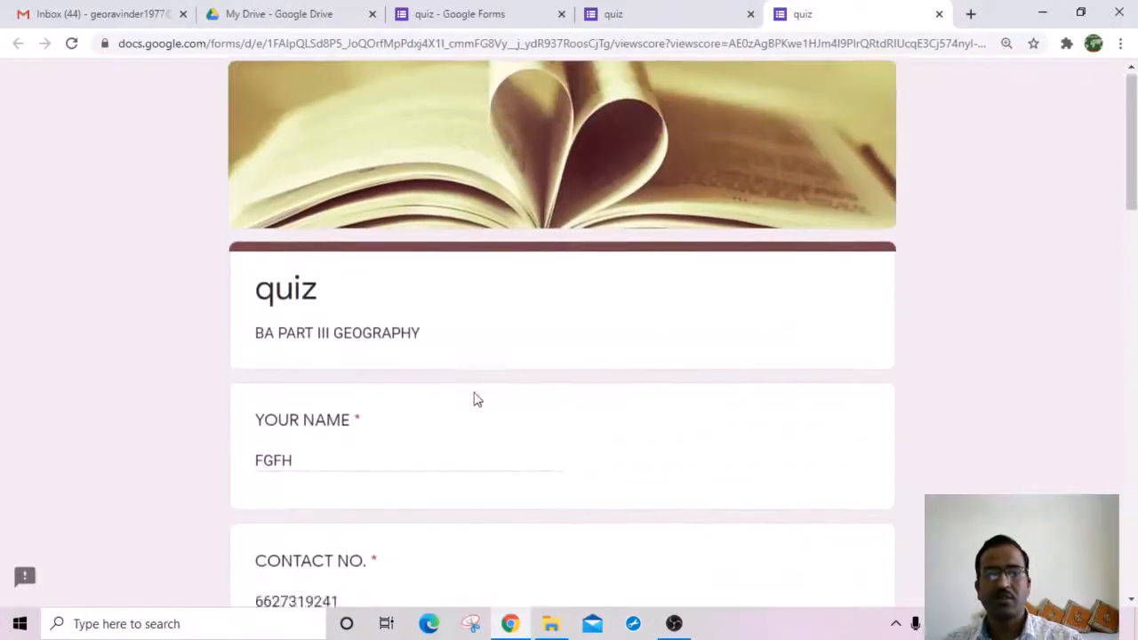
{"action": "scroll", "coordinate": [480, 399], "scroll_direction": "down", "scroll_amount": 15}
{"action": "middle_click", "coordinate": [602, 391]}
{"action": "scroll", "coordinate": [602, 391], "scroll_direction": "up", "scroll_amount": 8}
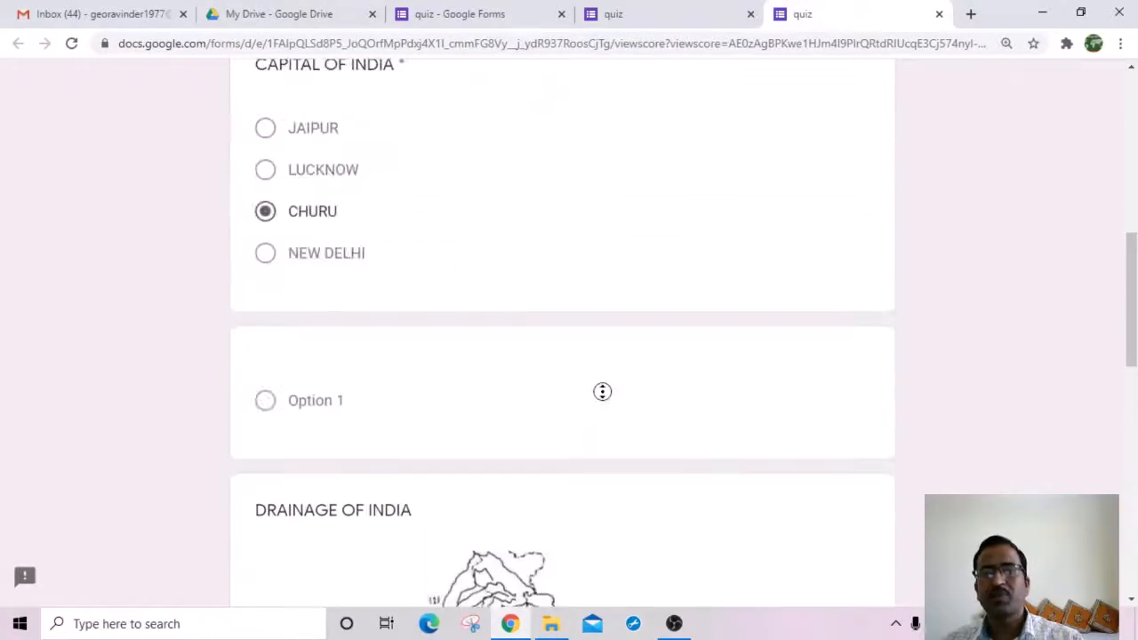
{"action": "scroll", "coordinate": [602, 392], "scroll_direction": "up", "scroll_amount": 10}
{"action": "left_click", "coordinate": [635, 16]}
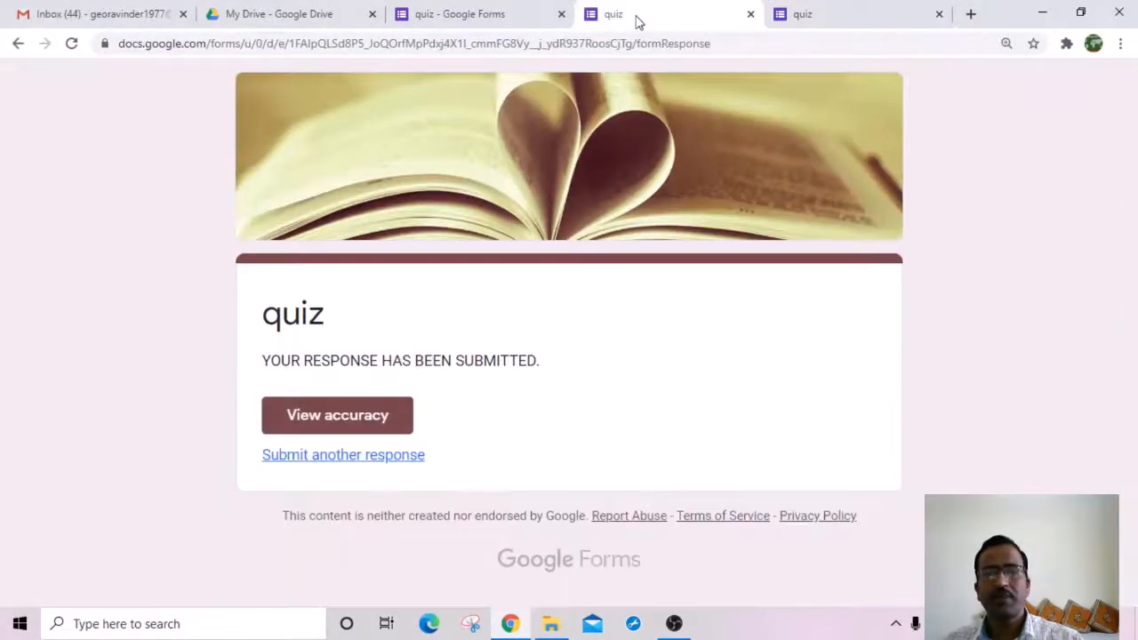
{"action": "left_click", "coordinate": [495, 18]}
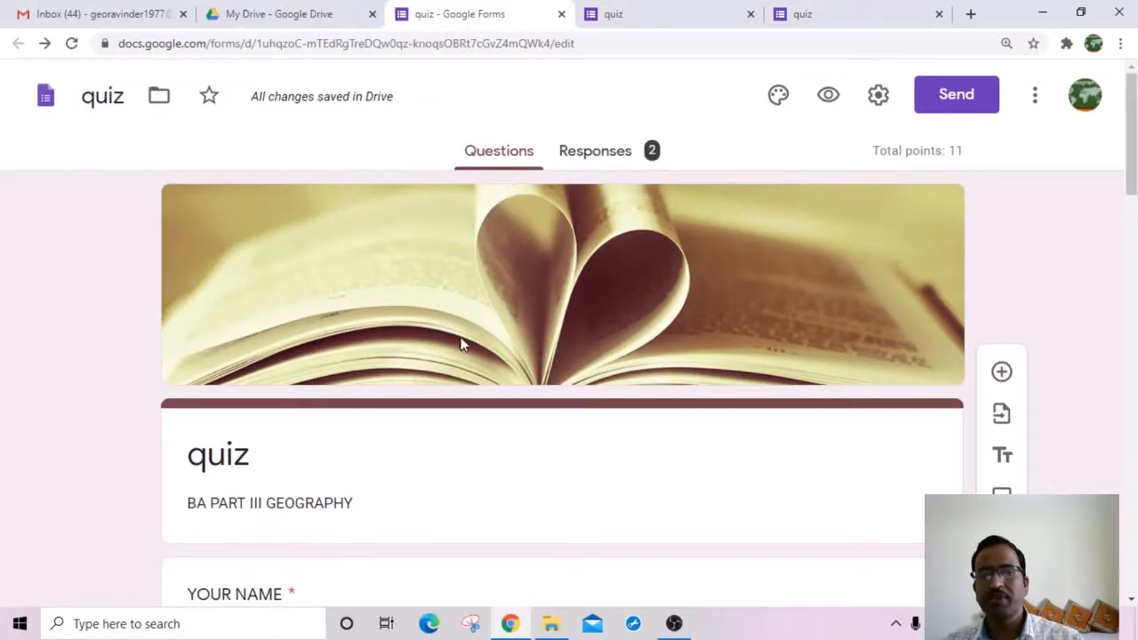
{"action": "left_click", "coordinate": [601, 158]}
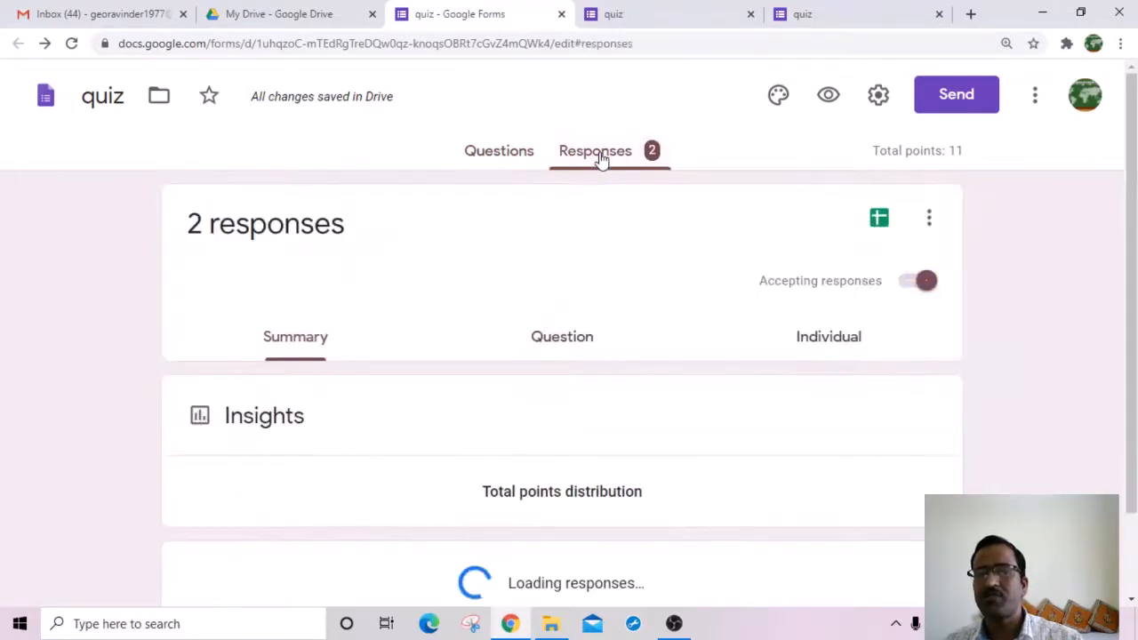
{"action": "scroll", "coordinate": [380, 306], "scroll_direction": "down", "scroll_amount": 4}
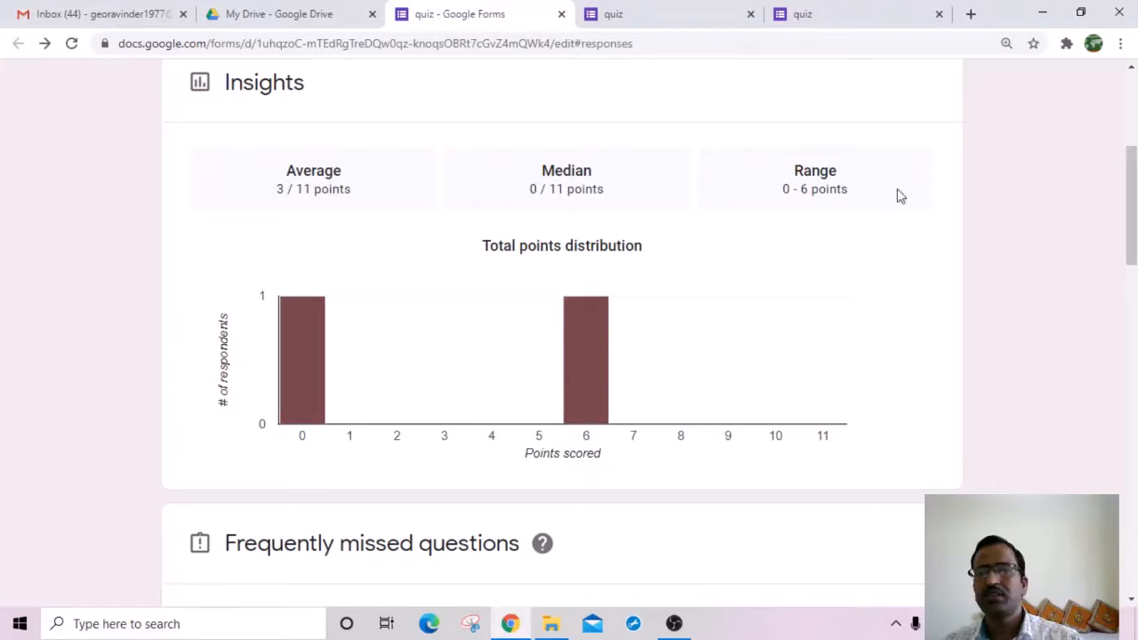
{"action": "scroll", "coordinate": [678, 297], "scroll_direction": "down", "scroll_amount": 5}
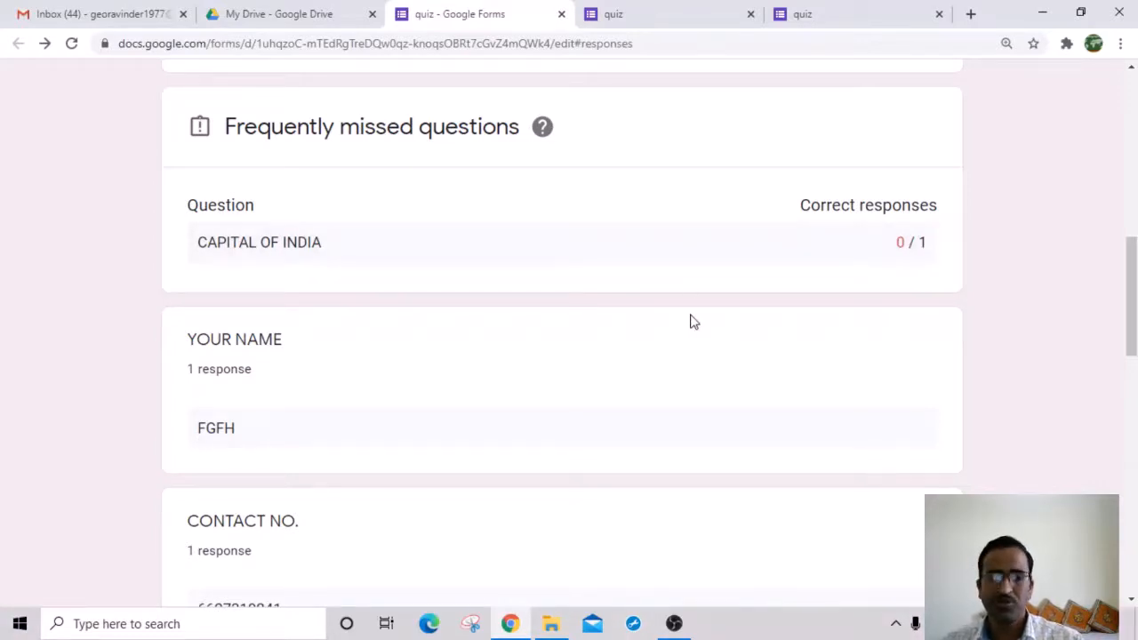
{"action": "scroll", "coordinate": [356, 513], "scroll_direction": "down", "scroll_amount": 5}
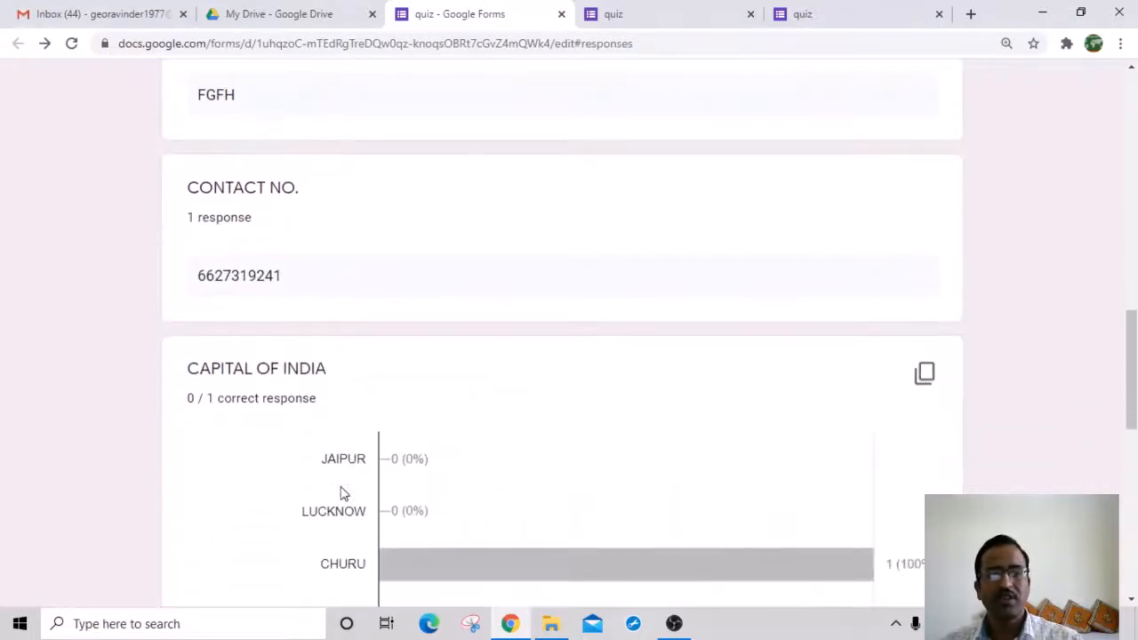
{"action": "scroll", "coordinate": [545, 531], "scroll_direction": "down", "scroll_amount": 4}
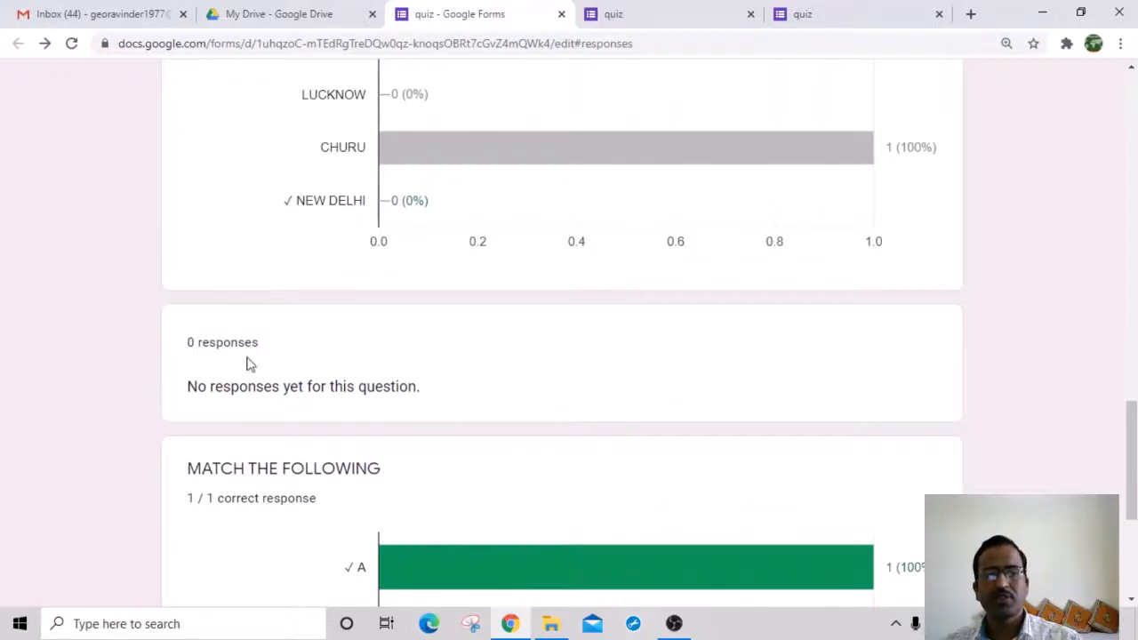
{"action": "scroll", "coordinate": [446, 454], "scroll_direction": "down", "scroll_amount": 3}
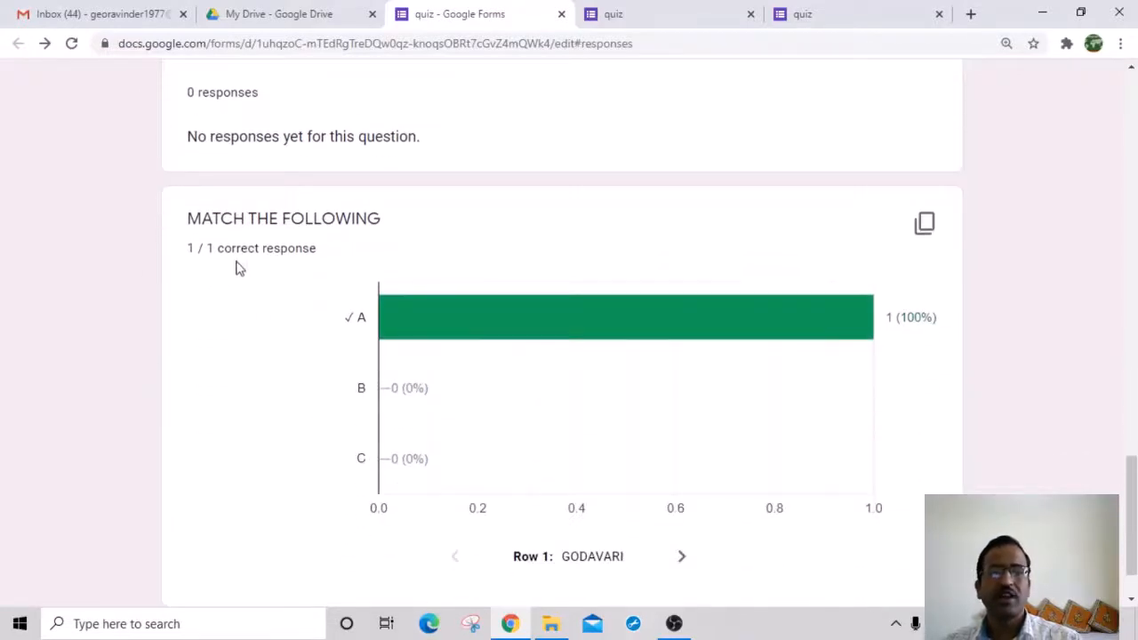
{"action": "scroll", "coordinate": [673, 393], "scroll_direction": "down", "scroll_amount": 1}
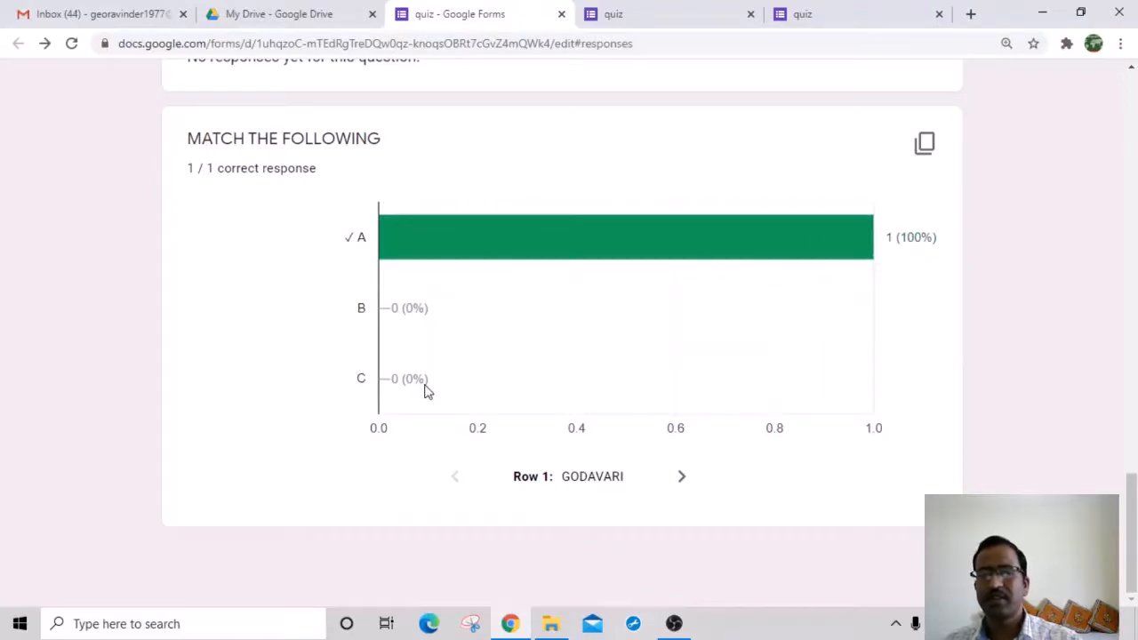
{"action": "scroll", "coordinate": [734, 470], "scroll_direction": "up", "scroll_amount": 20}
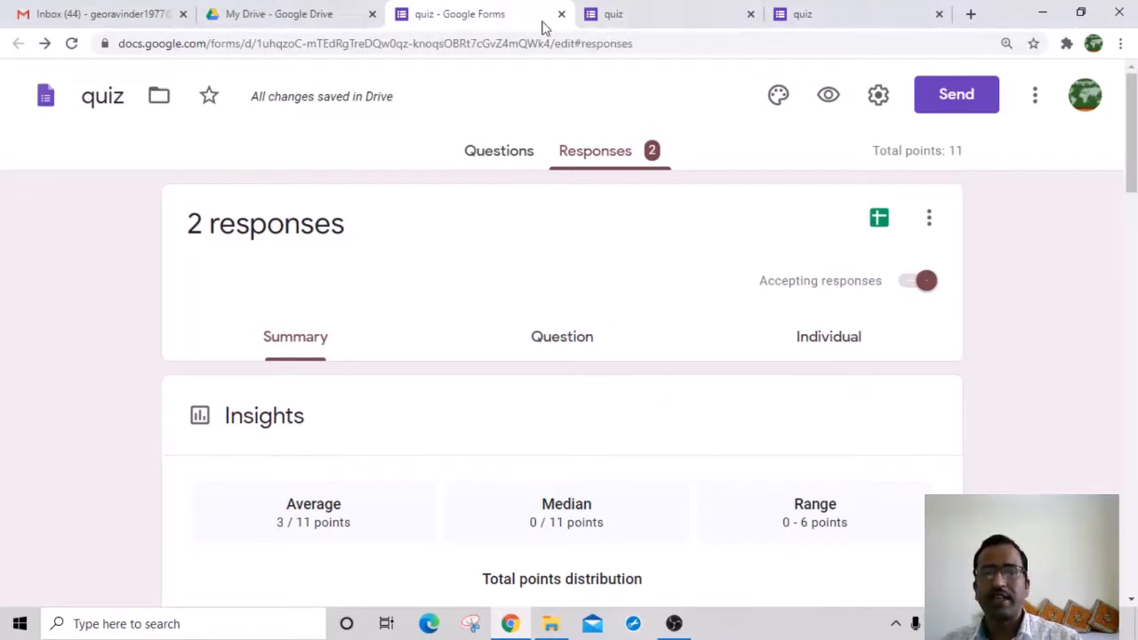
Step: Copy the quiz's respondent link from the Send dialog and switch to the Gmail tab
{"action": "left_click", "coordinate": [489, 150]}
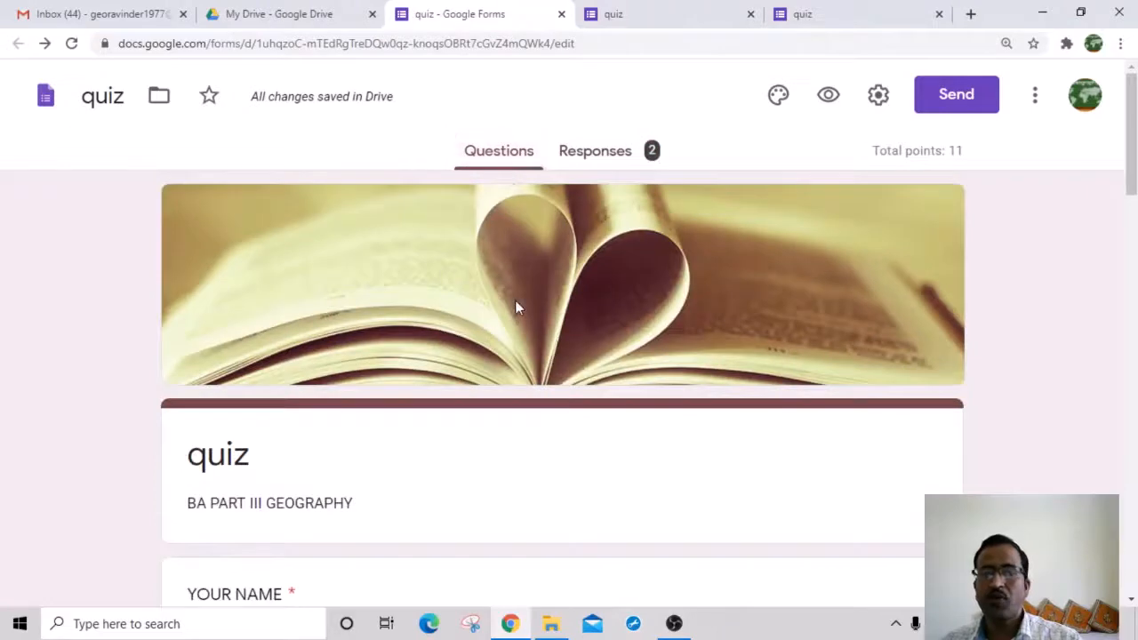
{"action": "scroll", "coordinate": [515, 300], "scroll_direction": "down", "scroll_amount": 20}
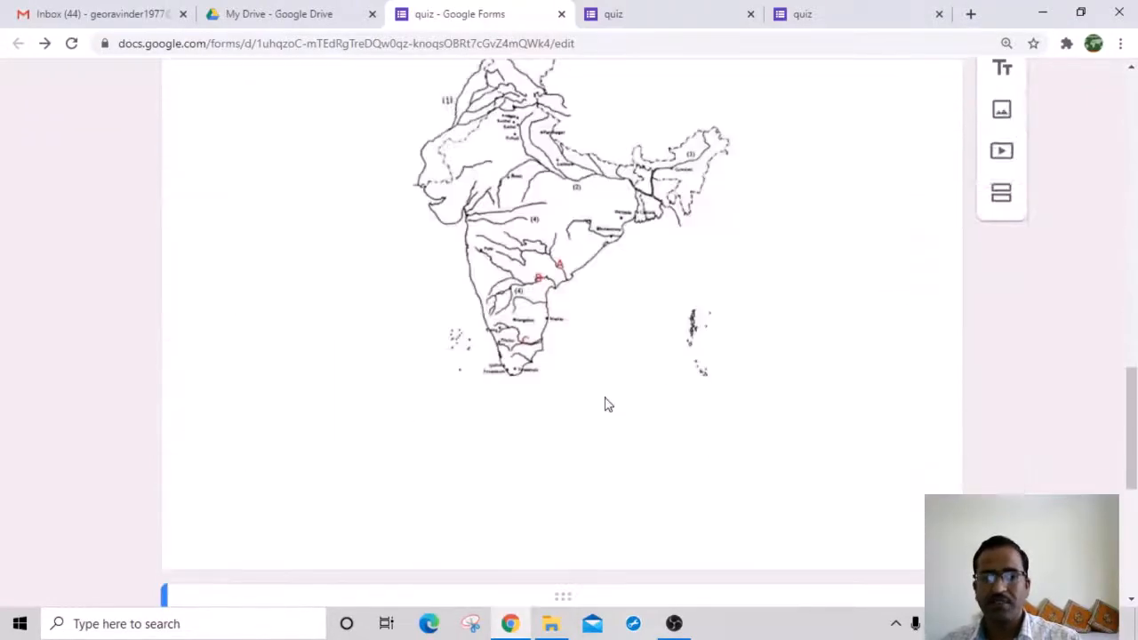
{"action": "scroll", "coordinate": [498, 366], "scroll_direction": "up", "scroll_amount": 5}
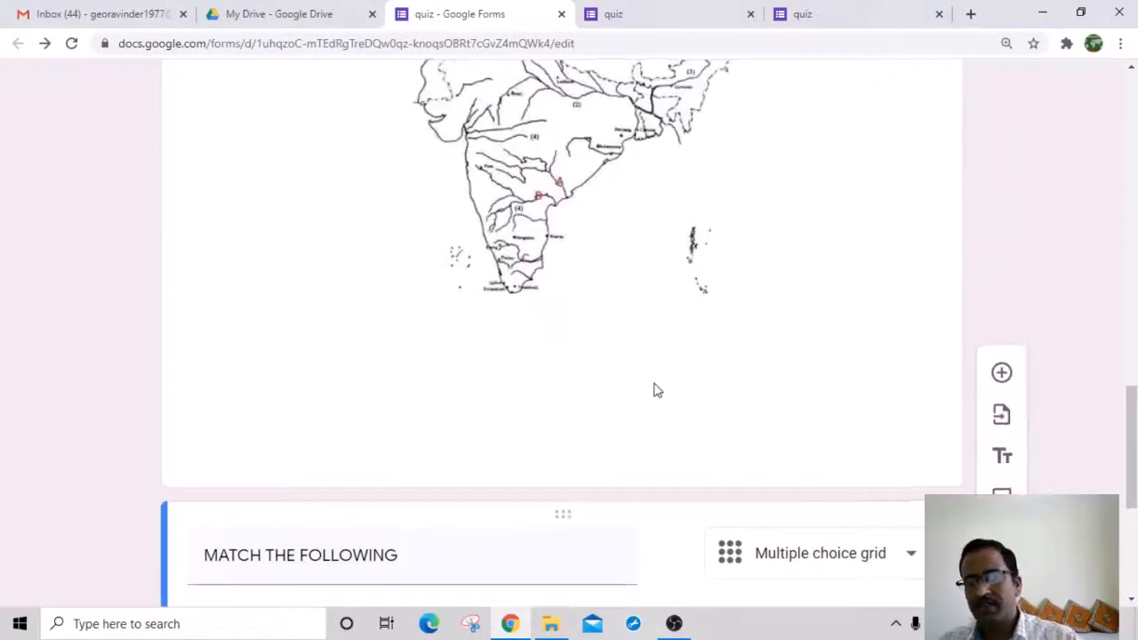
{"action": "scroll", "coordinate": [655, 389], "scroll_direction": "up", "scroll_amount": 15}
{"action": "scroll", "coordinate": [655, 389], "scroll_direction": "up", "scroll_amount": 3}
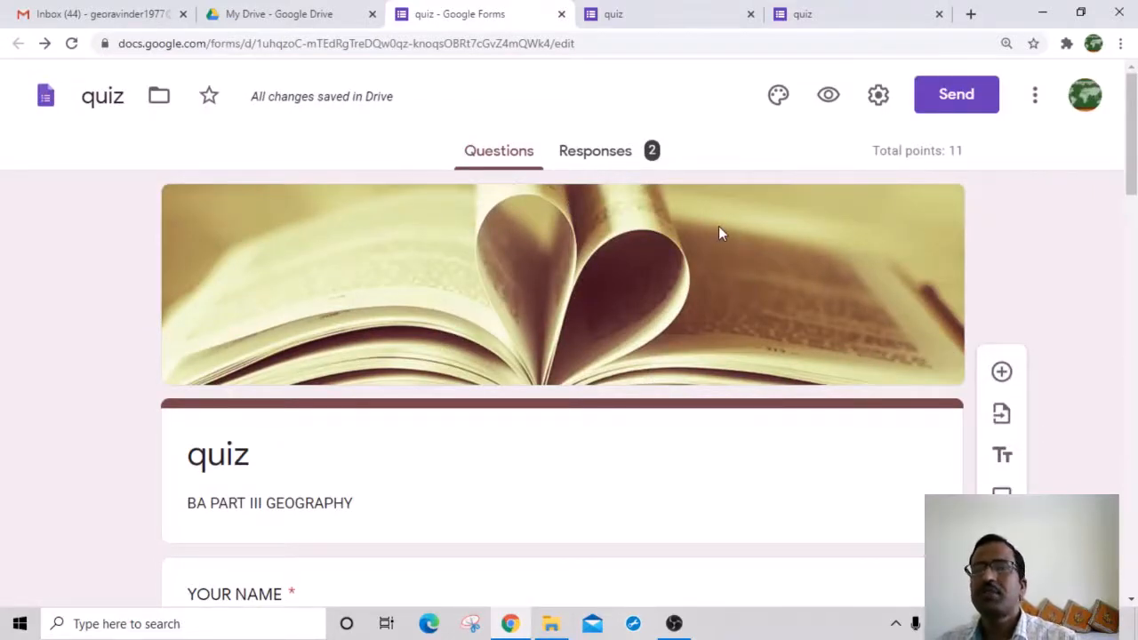
{"action": "left_click", "coordinate": [952, 100]}
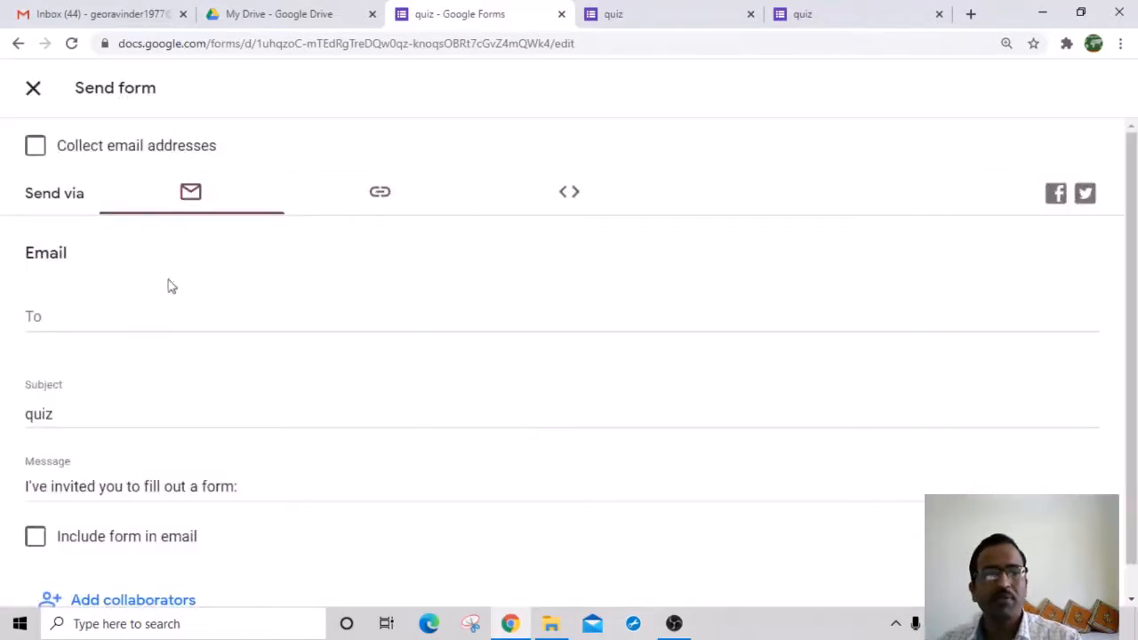
{"action": "scroll", "coordinate": [386, 219], "scroll_direction": "down", "scroll_amount": 1}
{"action": "scroll", "coordinate": [384, 225], "scroll_direction": "up", "scroll_amount": 1}
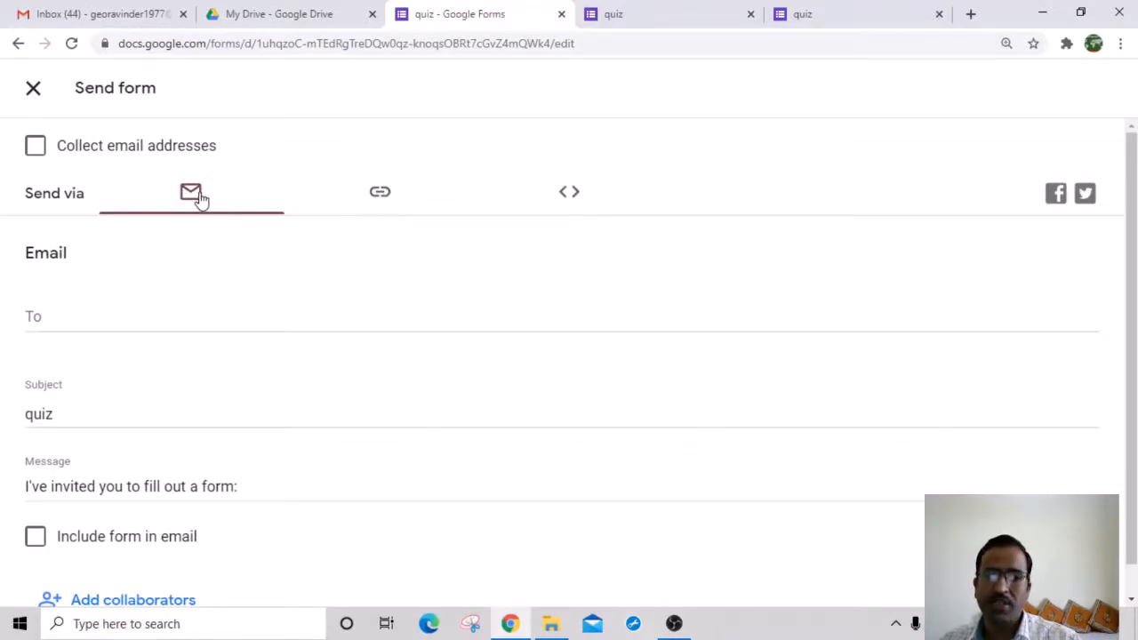
{"action": "left_click", "coordinate": [380, 199]}
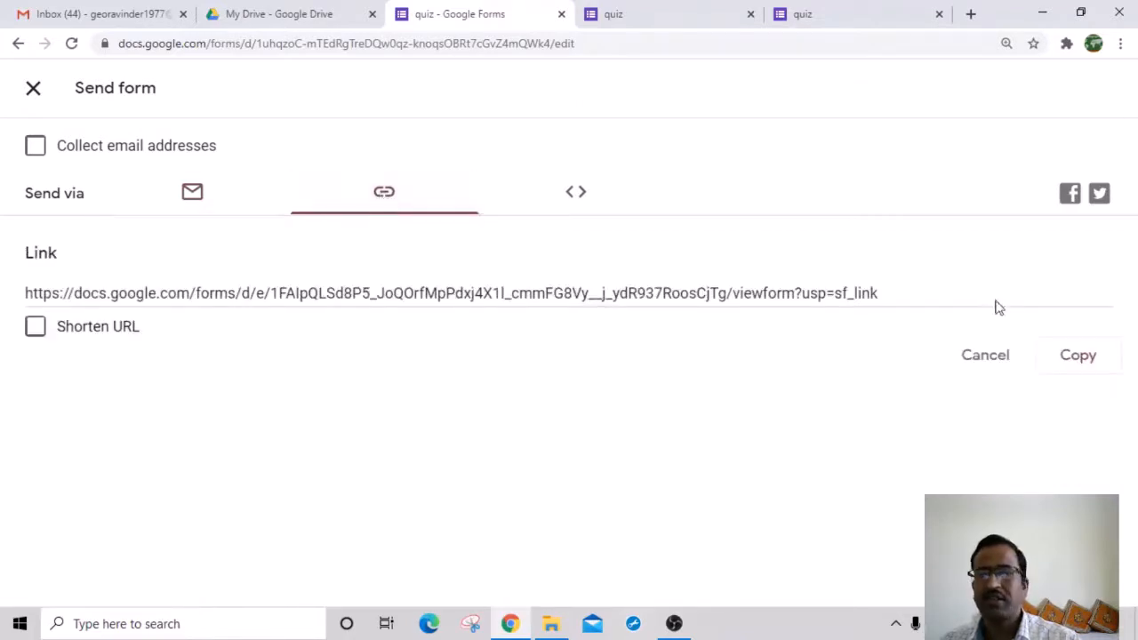
{"action": "left_click", "coordinate": [1076, 356]}
{"action": "left_click", "coordinate": [105, 14]}
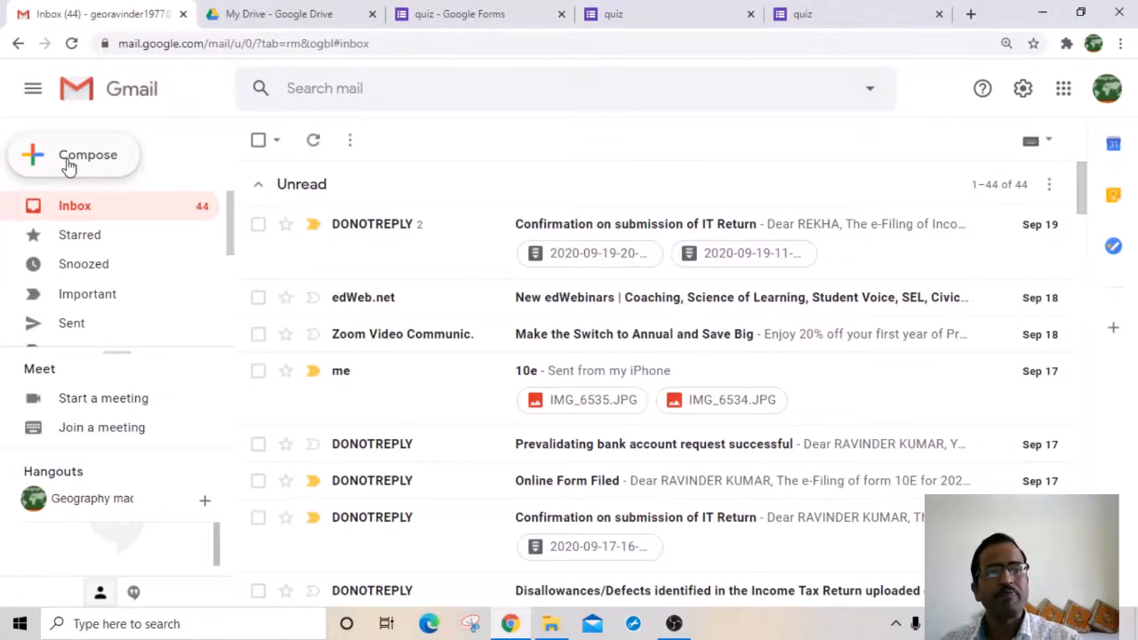
Step: Email the pasted form link to your own address from a new Gmail message
{"action": "left_click", "coordinate": [69, 160]}
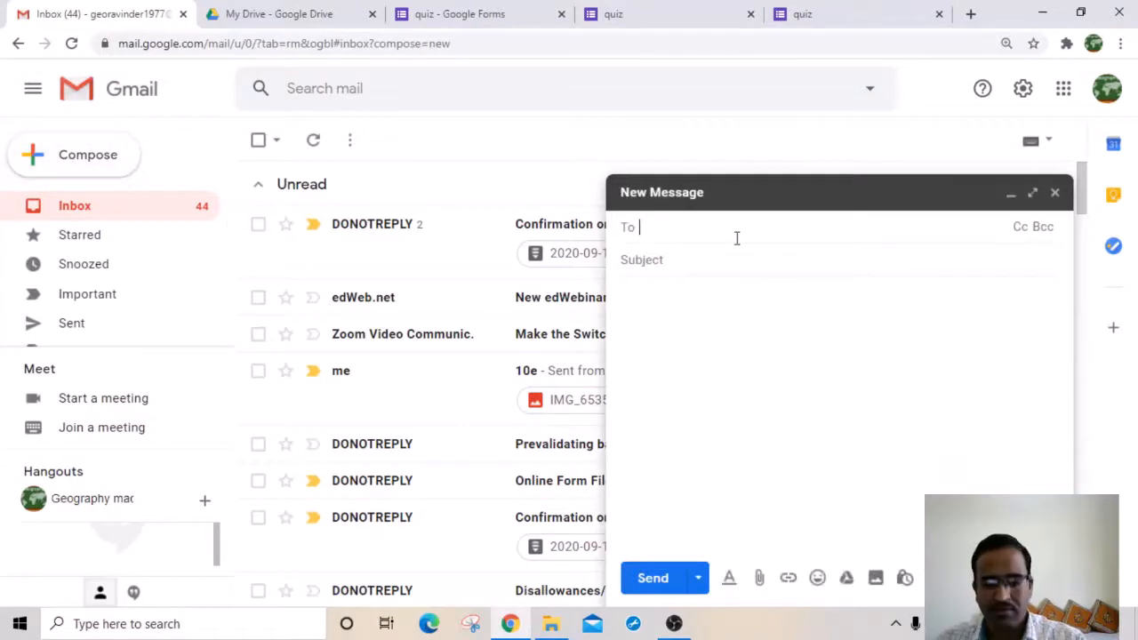
{"action": "type", "text": "G"}
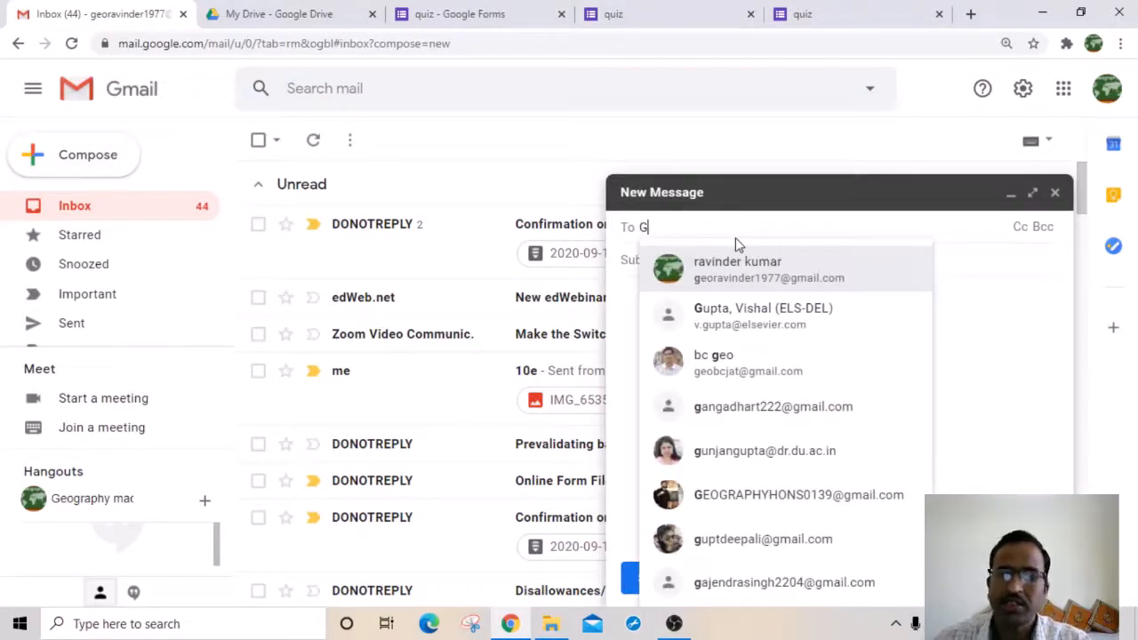
{"action": "left_click", "coordinate": [747, 261]}
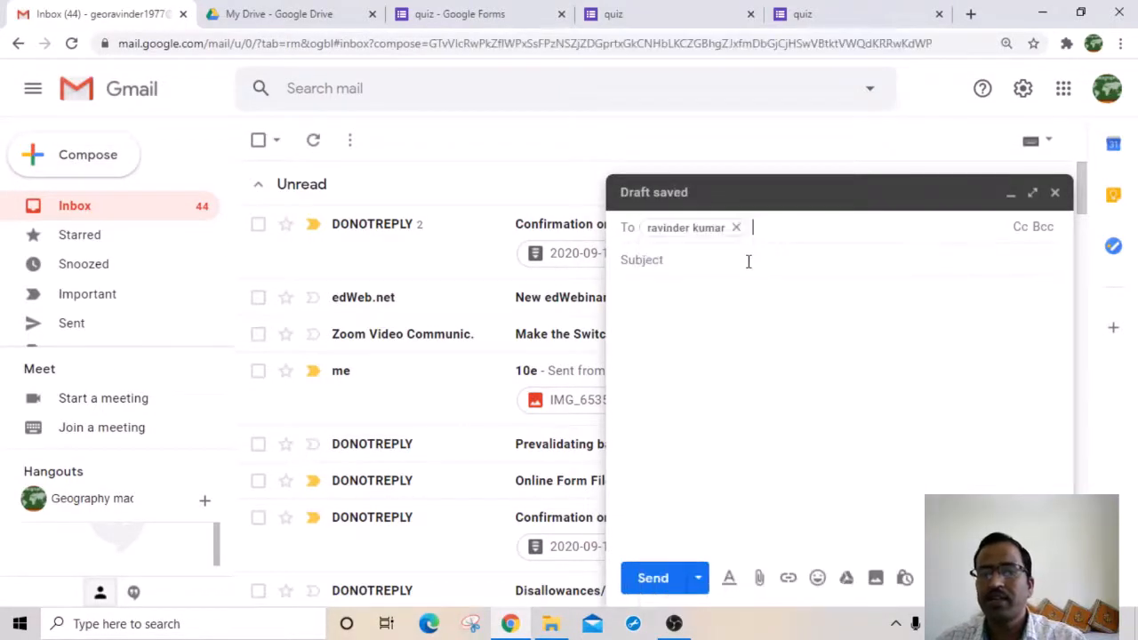
{"action": "left_click", "coordinate": [681, 297]}
{"action": "right_click", "coordinate": [681, 297]}
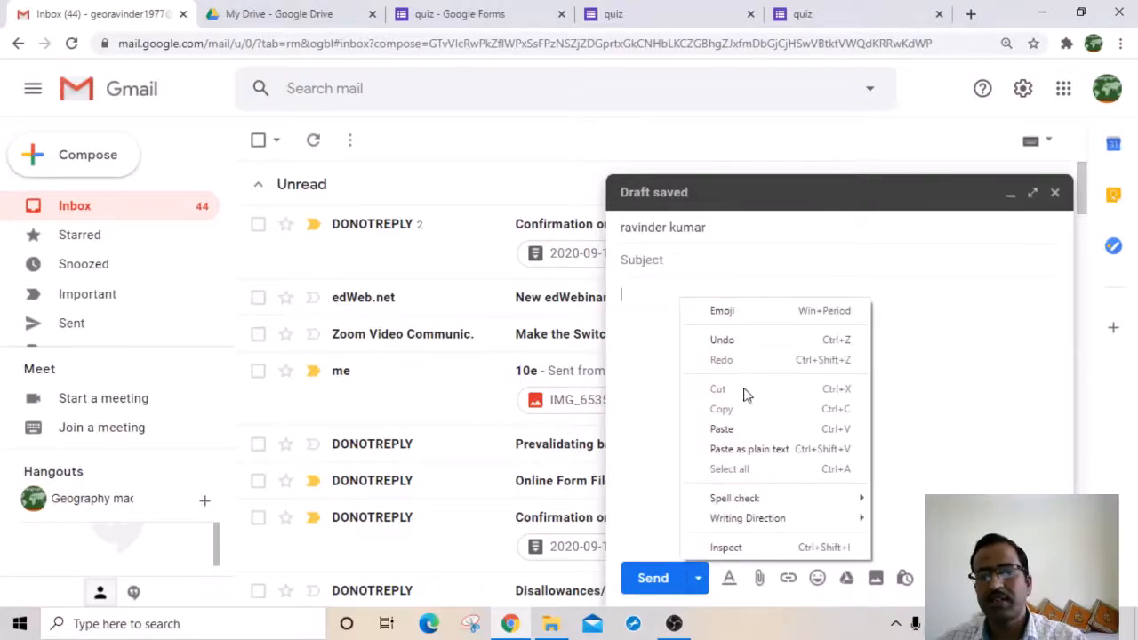
{"action": "left_click", "coordinate": [733, 433]}
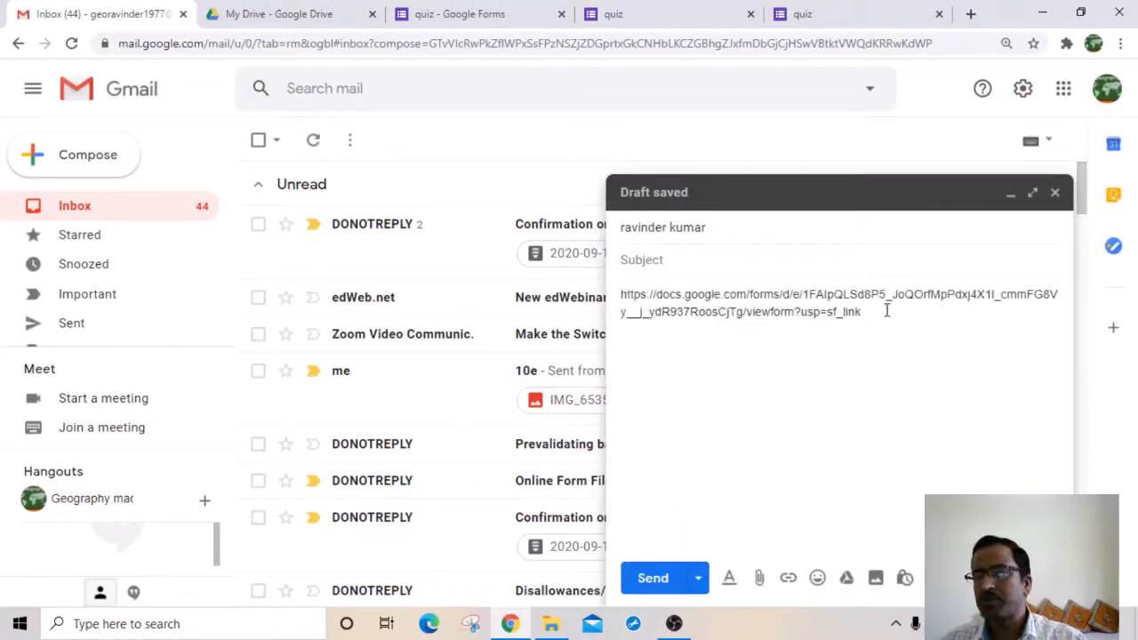
{"action": "left_click", "coordinate": [648, 585]}
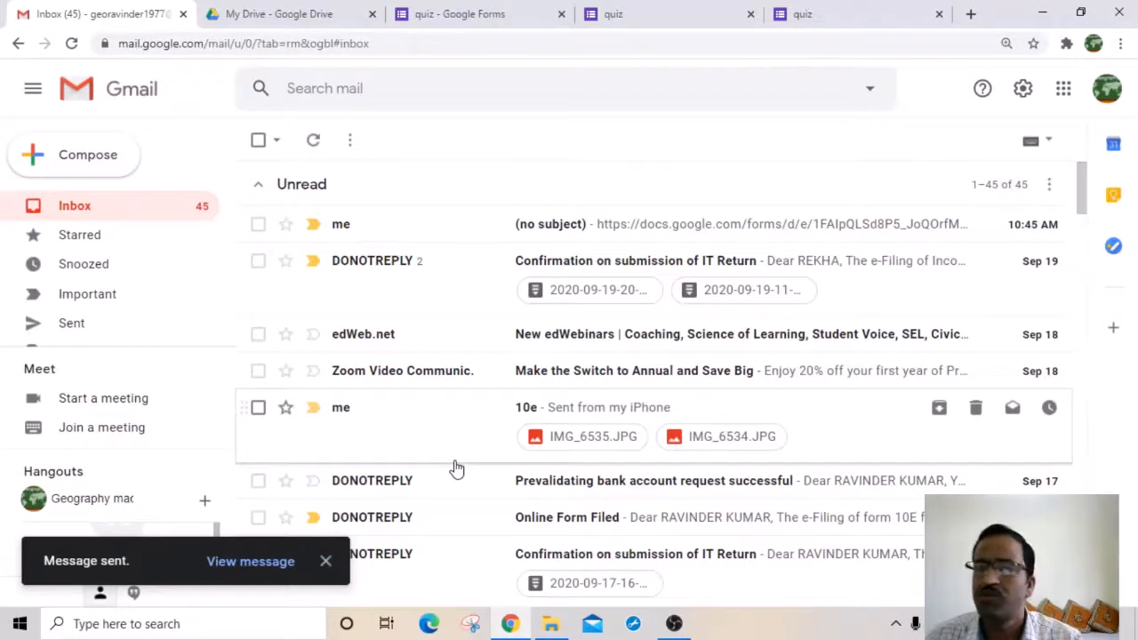
{"action": "left_click", "coordinate": [307, 18]}
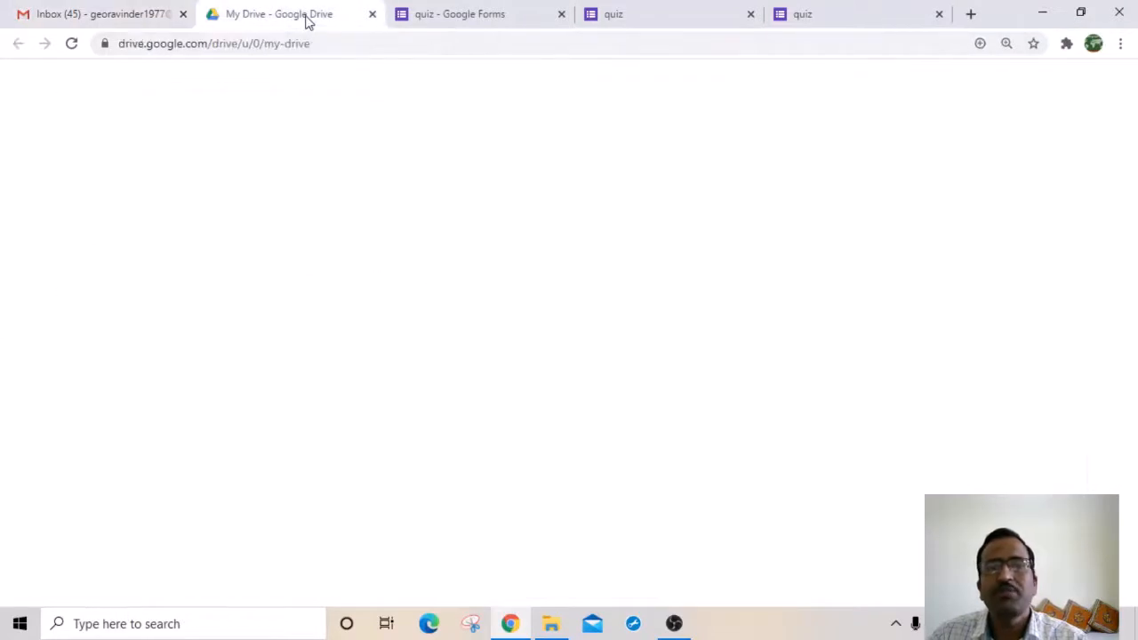
Step: From the quiz's Responses tab, create the linked spreadsheet 'quiz (Responses)'
{"action": "left_click", "coordinate": [454, 14]}
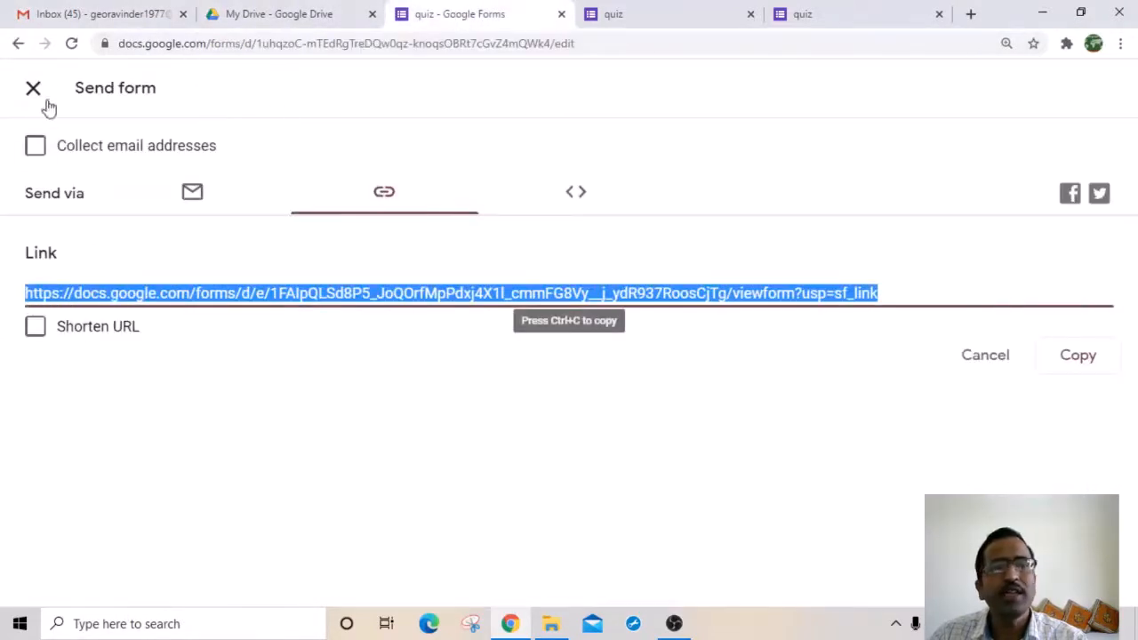
{"action": "left_click", "coordinate": [19, 44]}
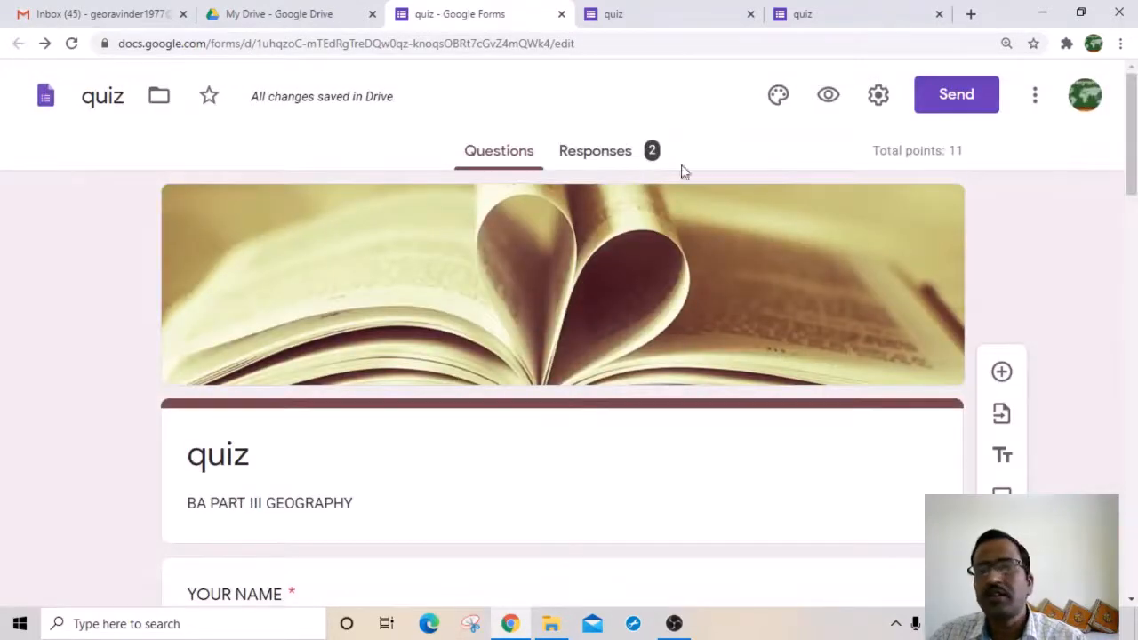
{"action": "left_click", "coordinate": [605, 162]}
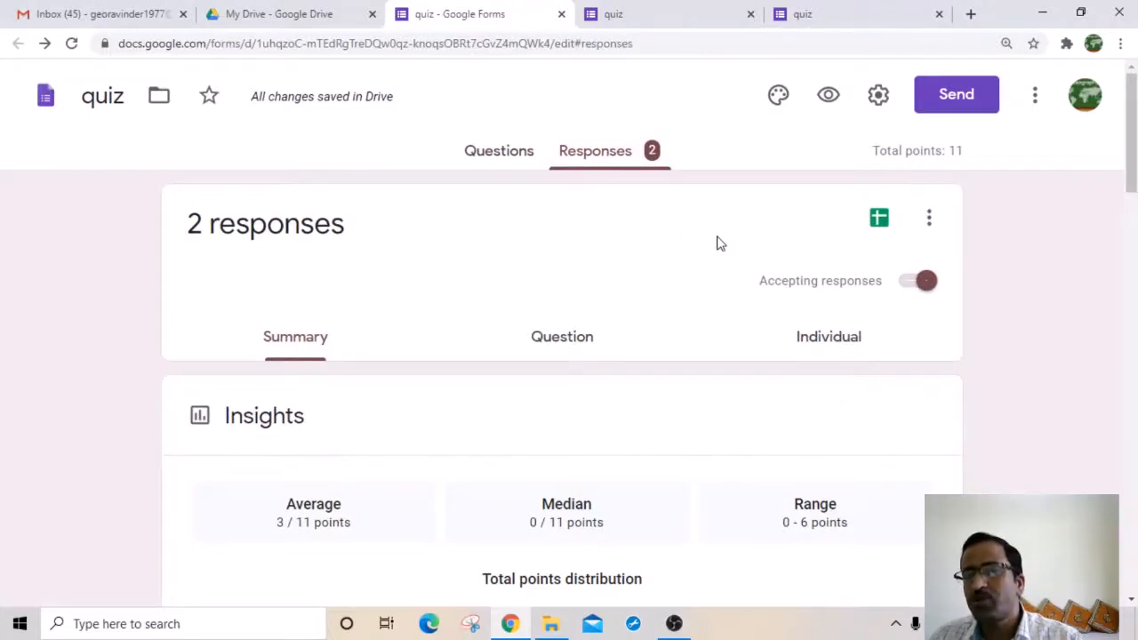
{"action": "left_click", "coordinate": [880, 220]}
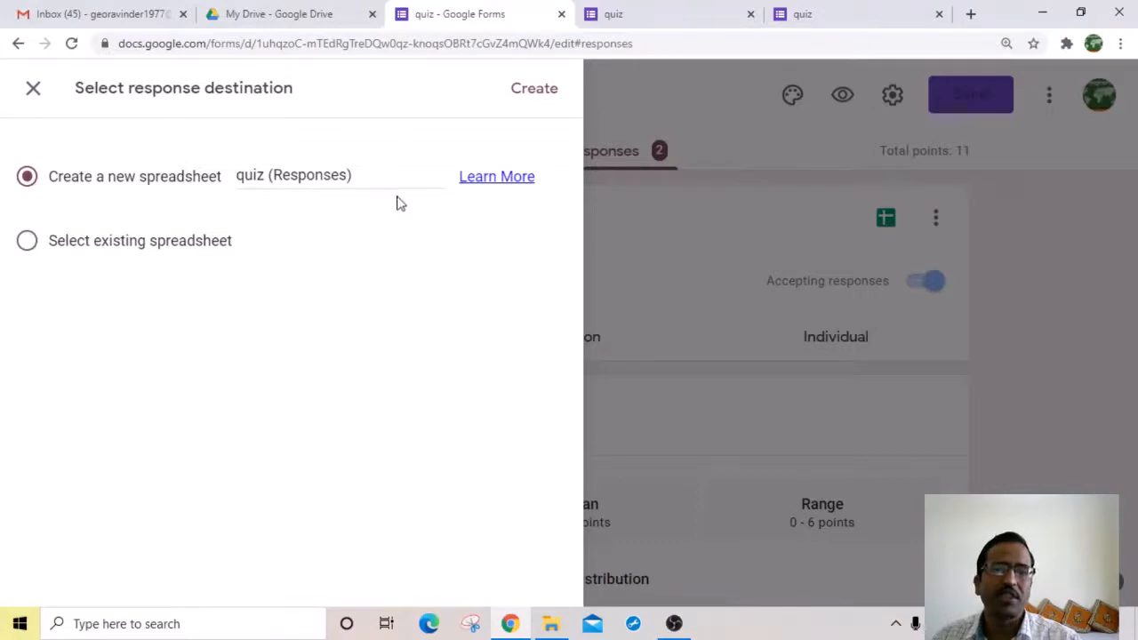
{"action": "left_click", "coordinate": [544, 94]}
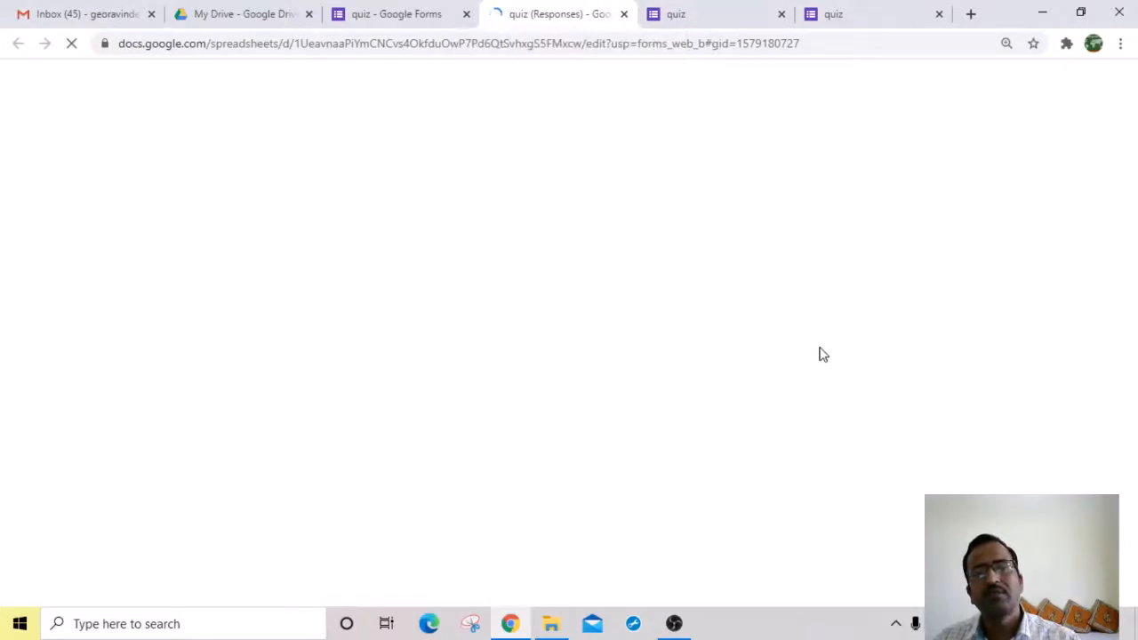
Step: Close the duplicate tab, check File > Download formats, and return to the quiz form
{"action": "left_click", "coordinate": [780, 14]}
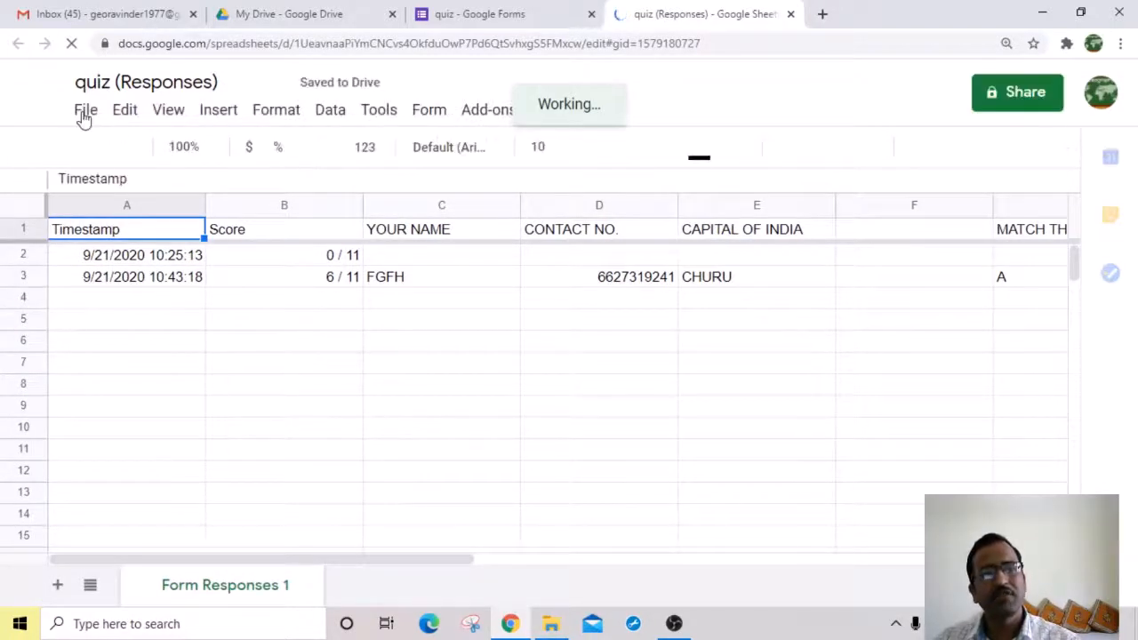
{"action": "left_click", "coordinate": [84, 118]}
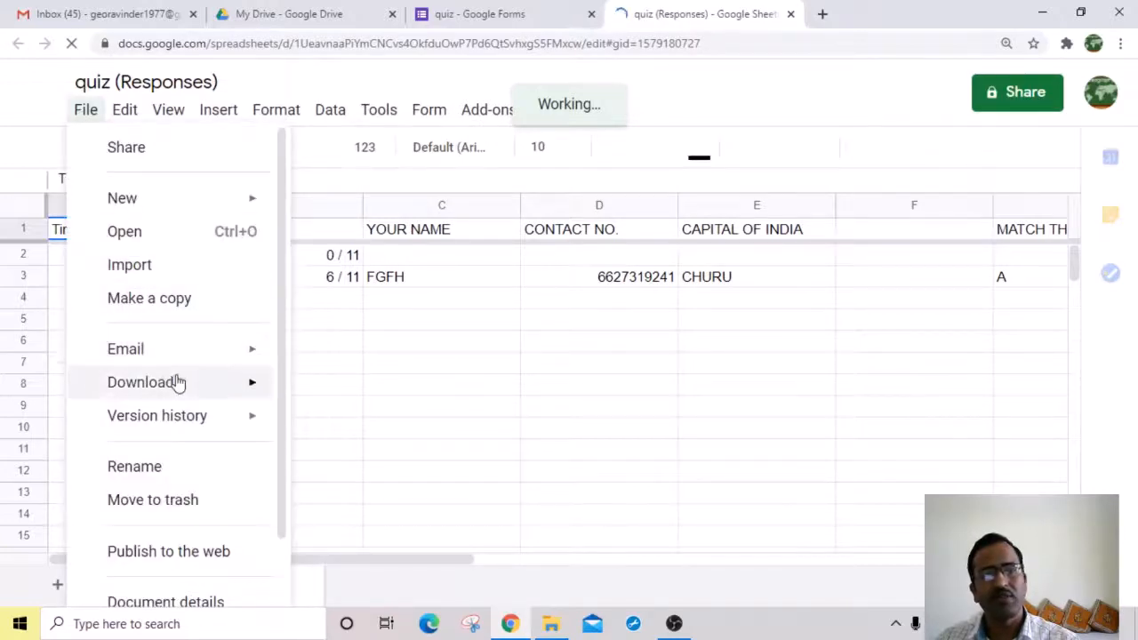
{"action": "mouse_move", "coordinate": [178, 382]}
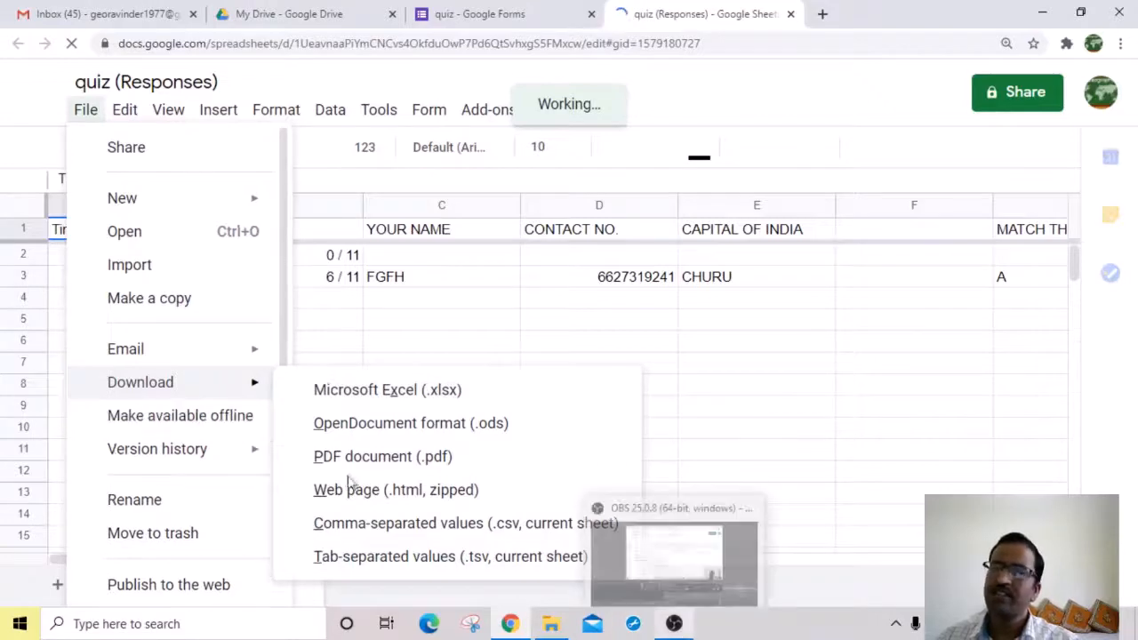
{"action": "left_click", "coordinate": [505, 16]}
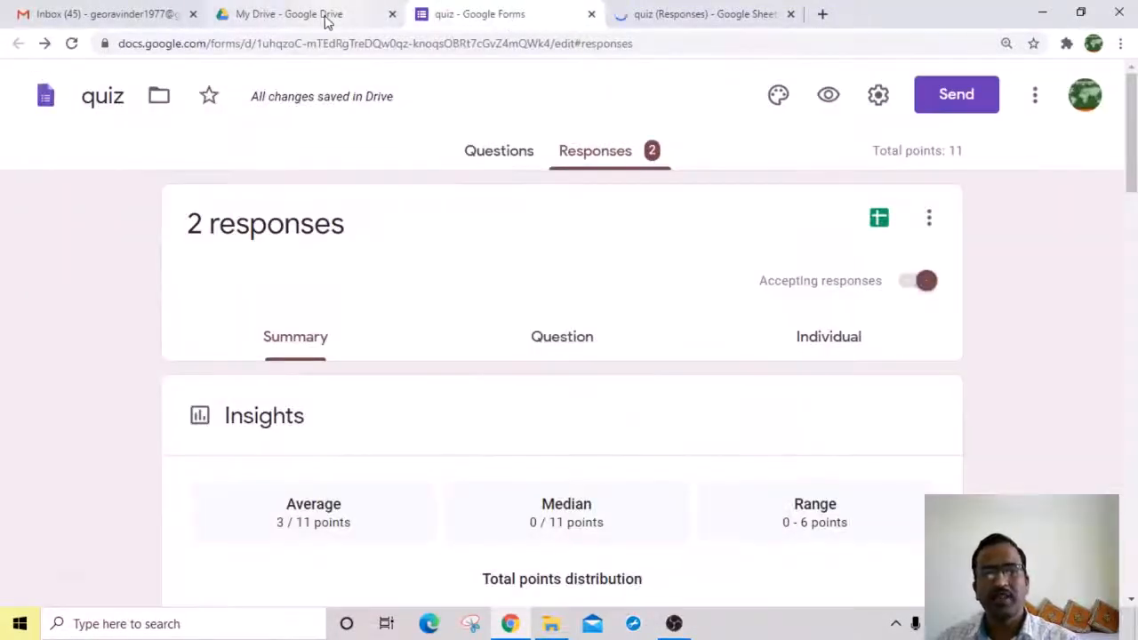
Step: Return to the Gmail inbox showing the self-sent email with the quiz form link
{"action": "left_click", "coordinate": [326, 16]}
{"action": "left_click", "coordinate": [125, 18]}
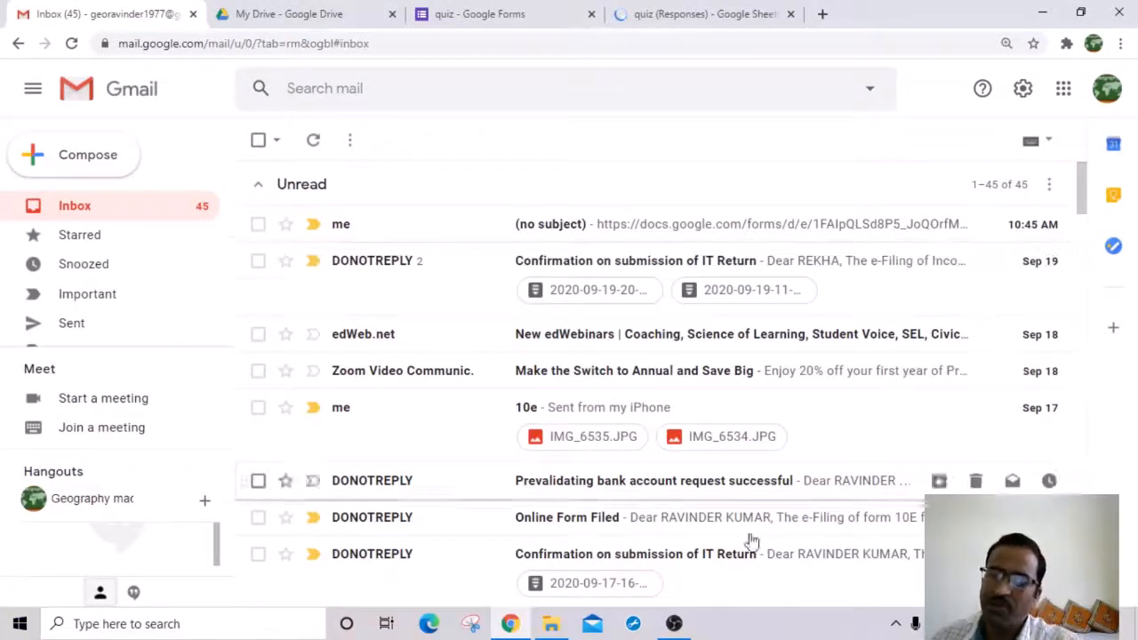
{"action": "mouse_move", "coordinate": [677, 626]}
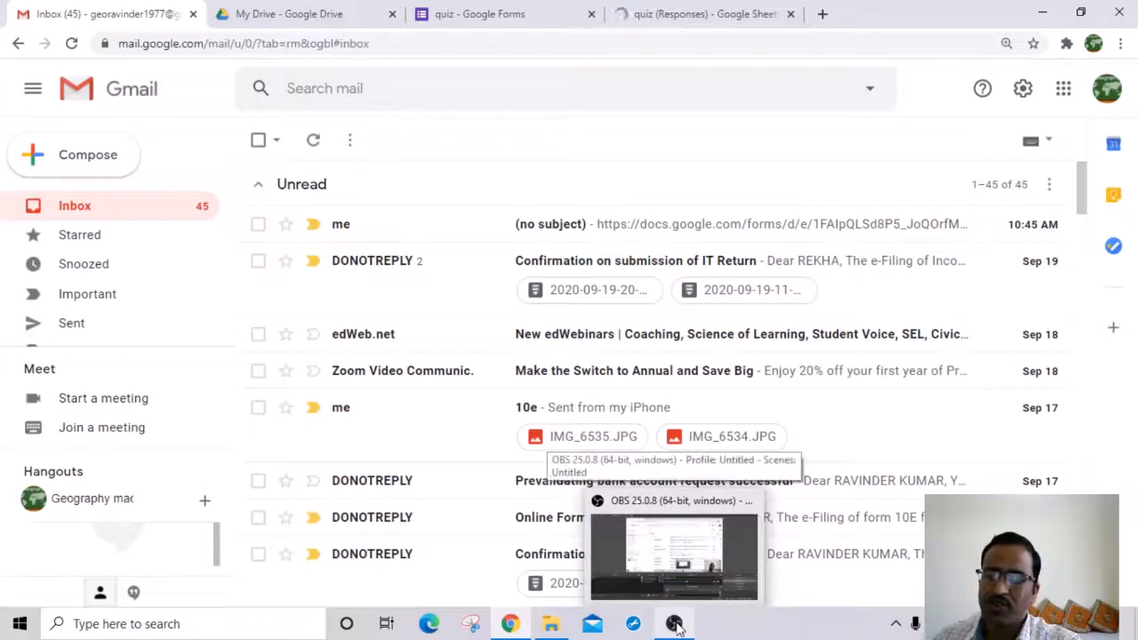